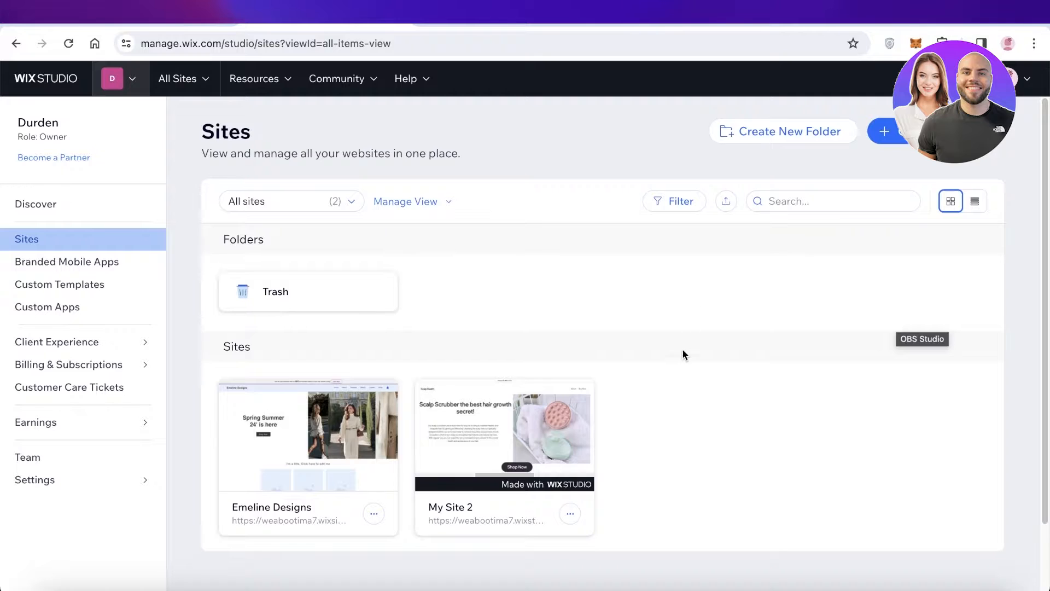
- Open the Notes topic list, move it to mid-screen, then minimize it to return to Sites
click(388, 585)
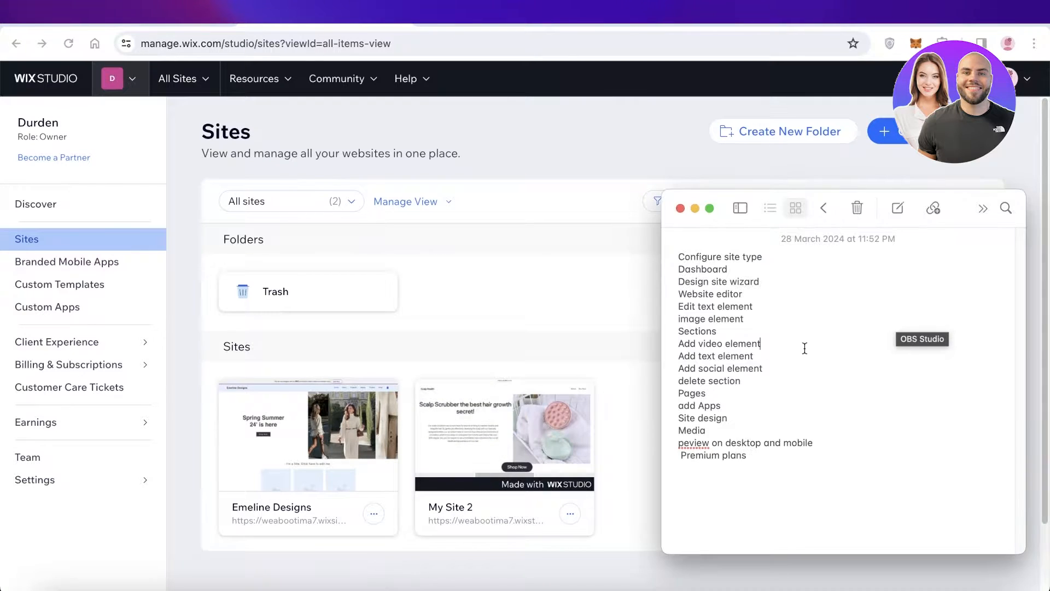
drag(838, 208, 578, 133)
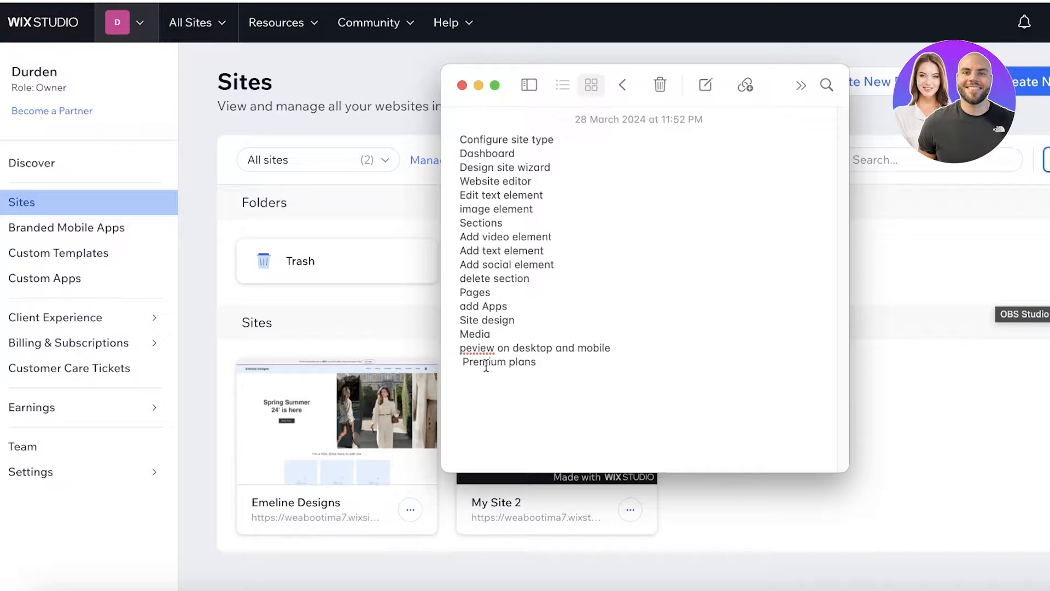
click(478, 85)
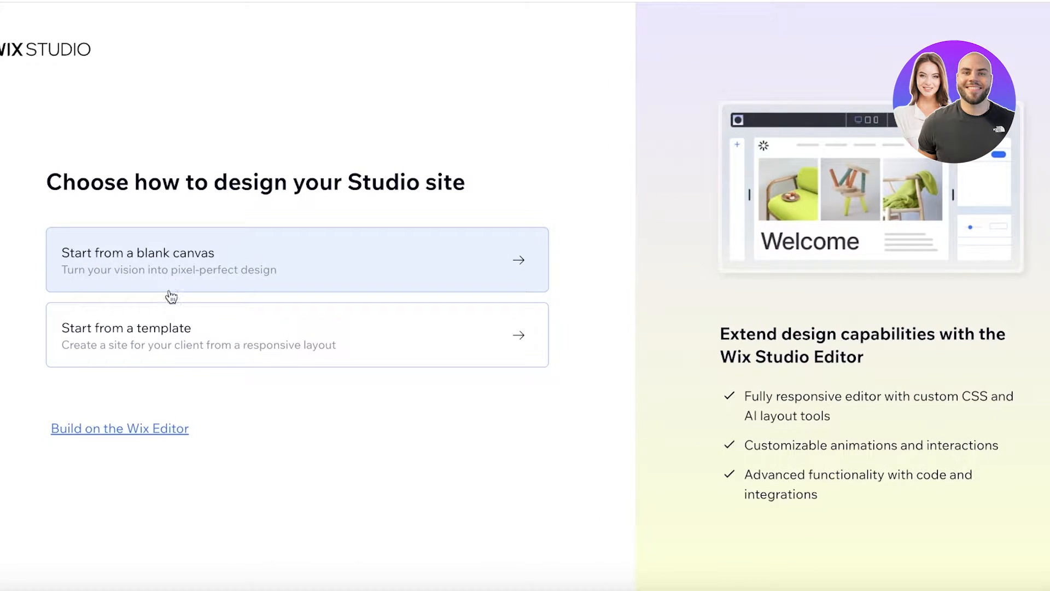
mouse_move(91, 438)
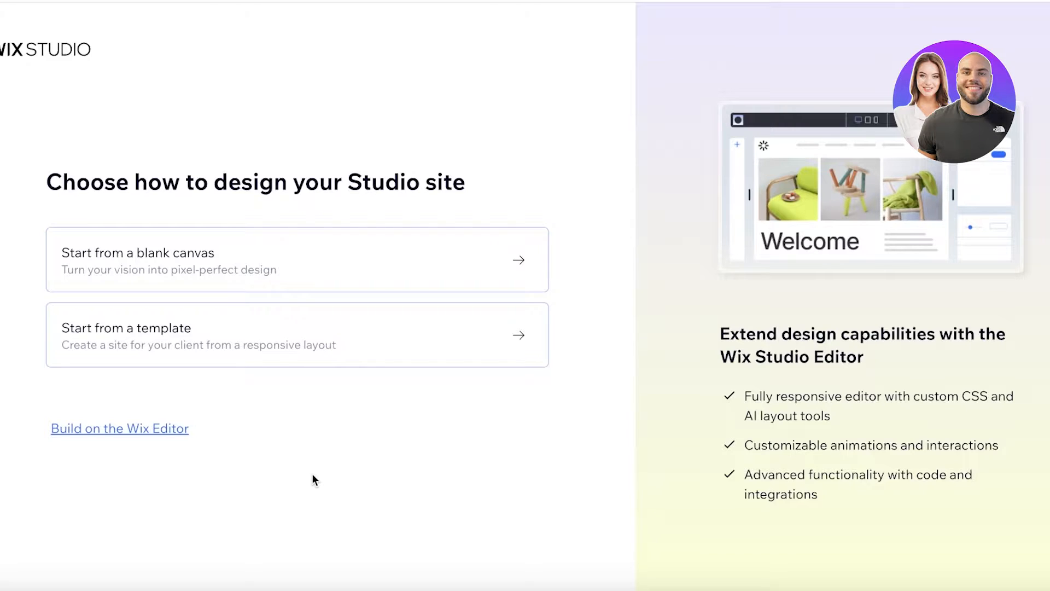
mouse_move(154, 432)
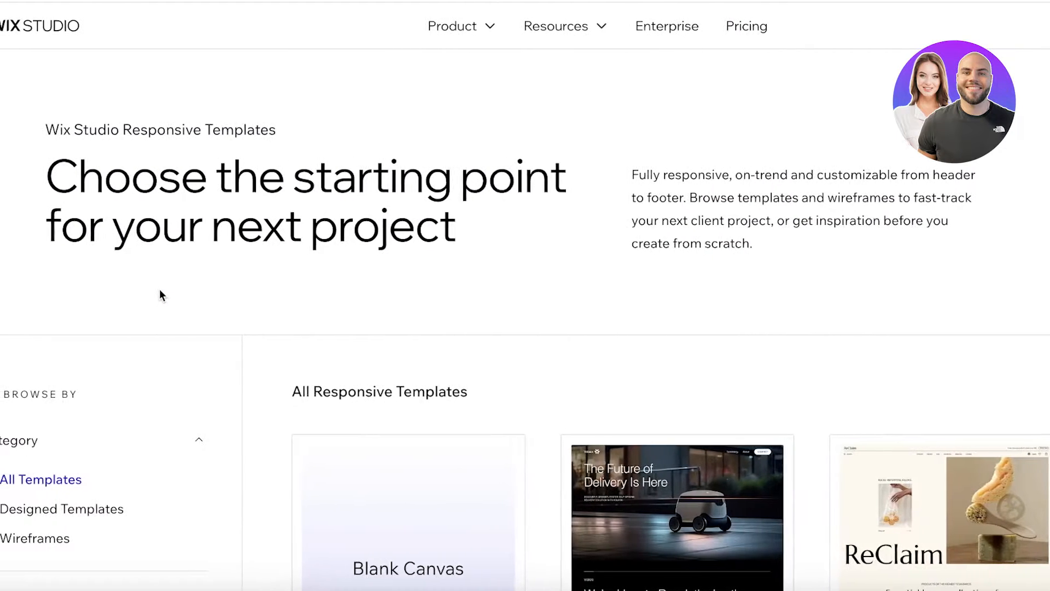
- Browse the templates, filtering to Designed Templates and then Wireframes
scroll(167, 329, down, 8)
scroll(492, 235, up, 8)
scroll(667, 213, down, 3)
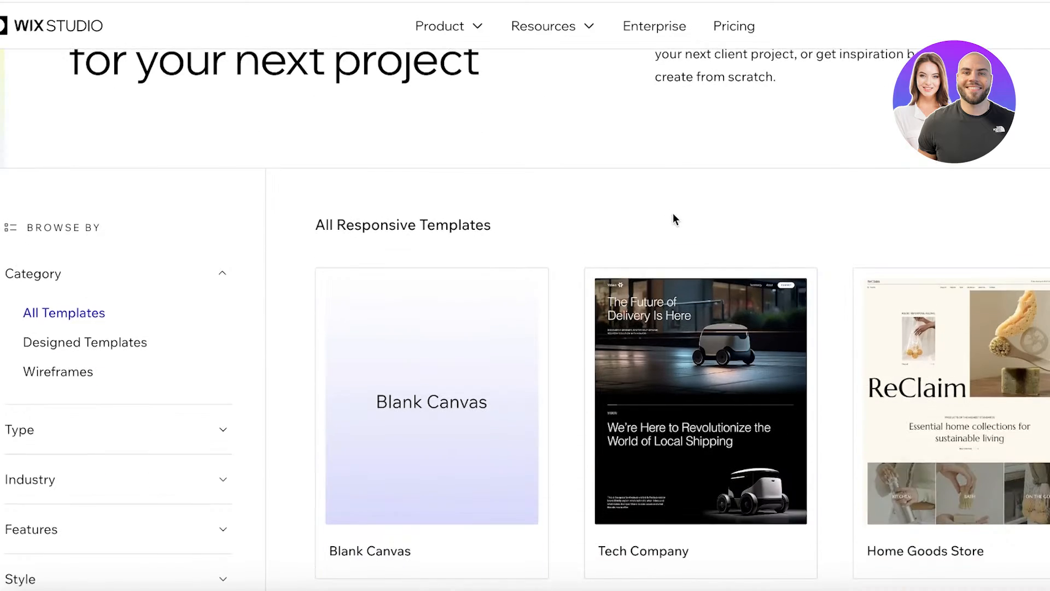
scroll(741, 230, down, 20)
scroll(90, 318, down, 6)
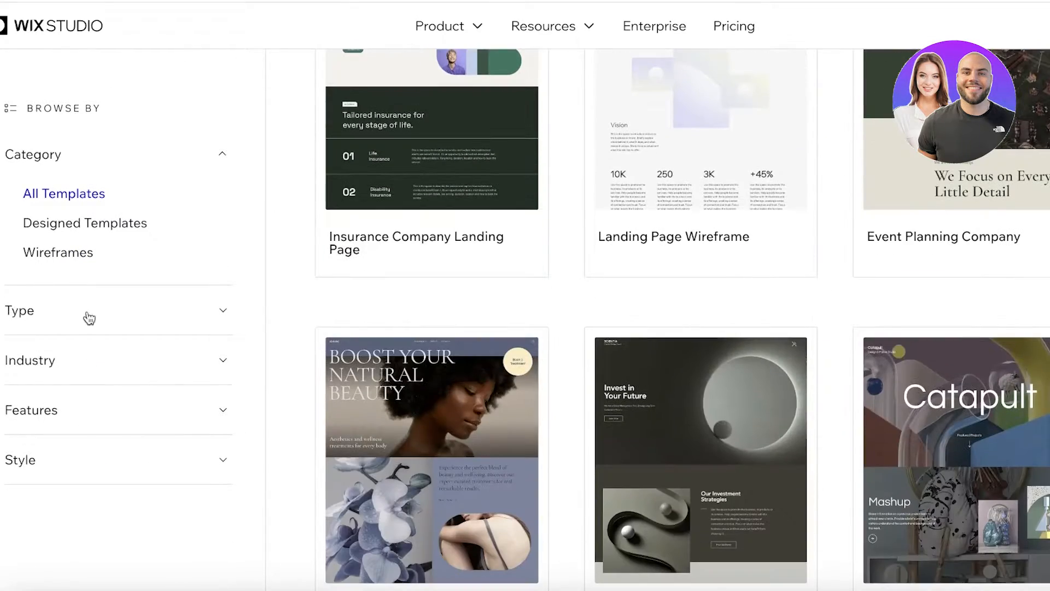
scroll(501, 328, down, 2)
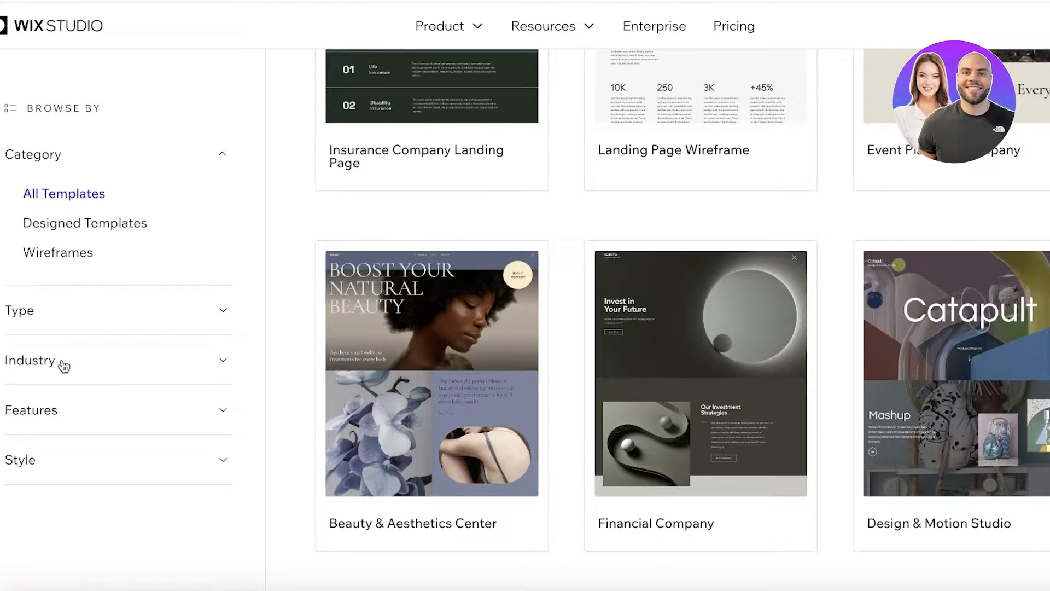
scroll(959, 240, up, 15)
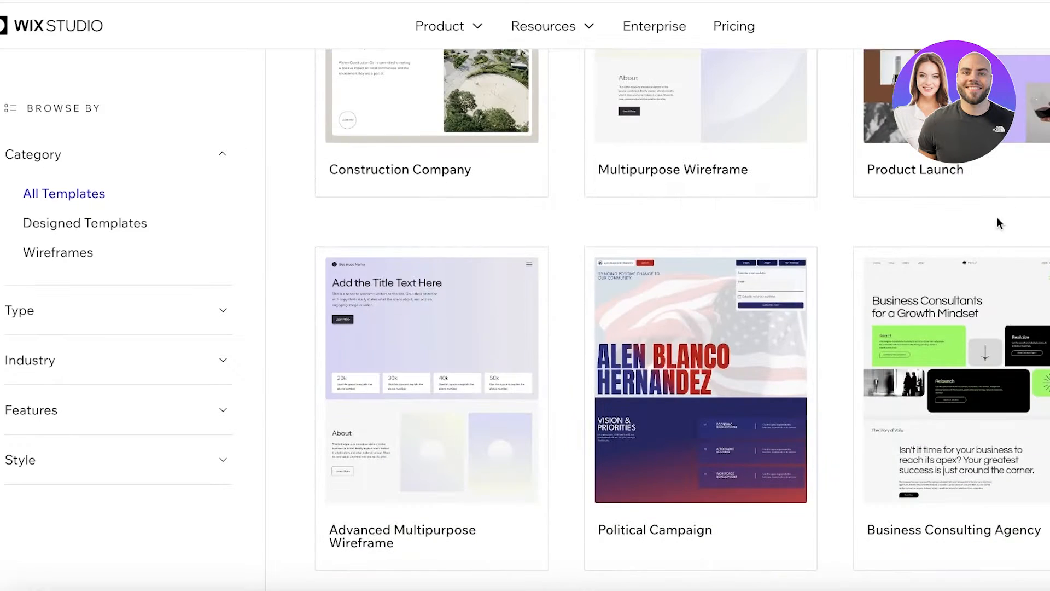
scroll(75, 204, up, 10)
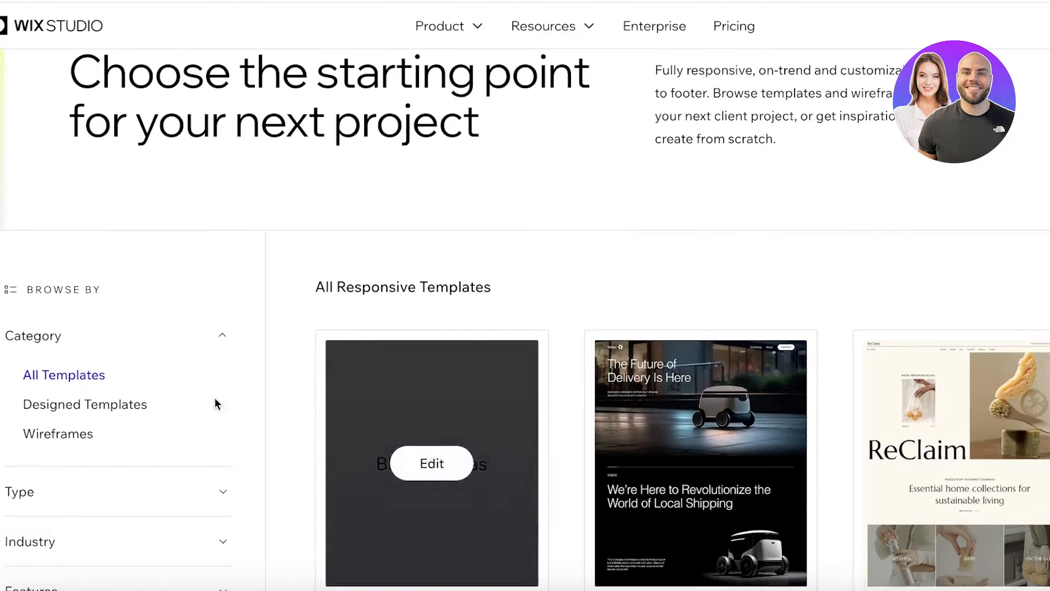
click(74, 390)
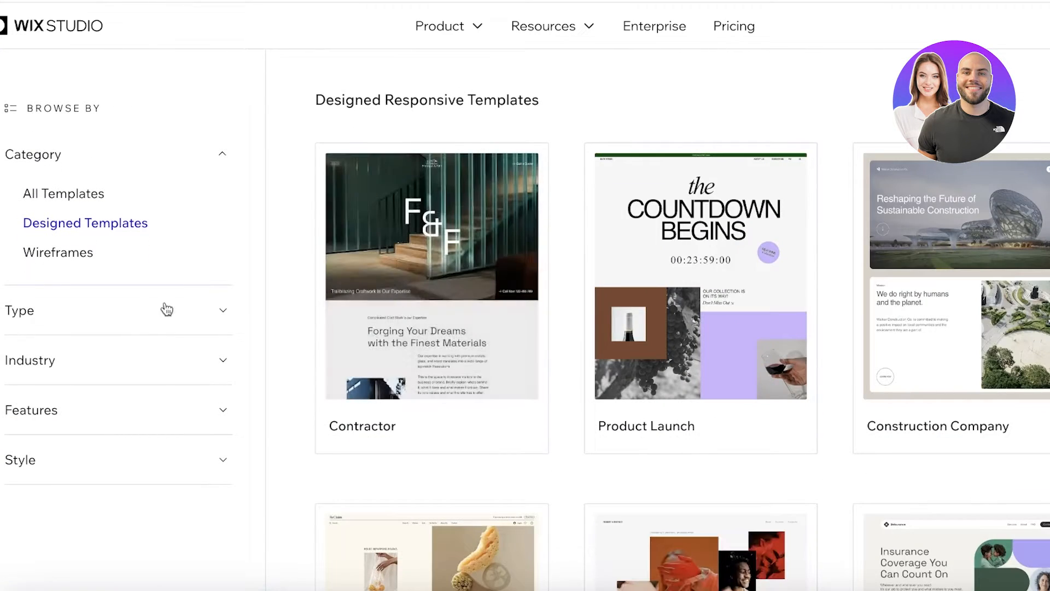
click(59, 256)
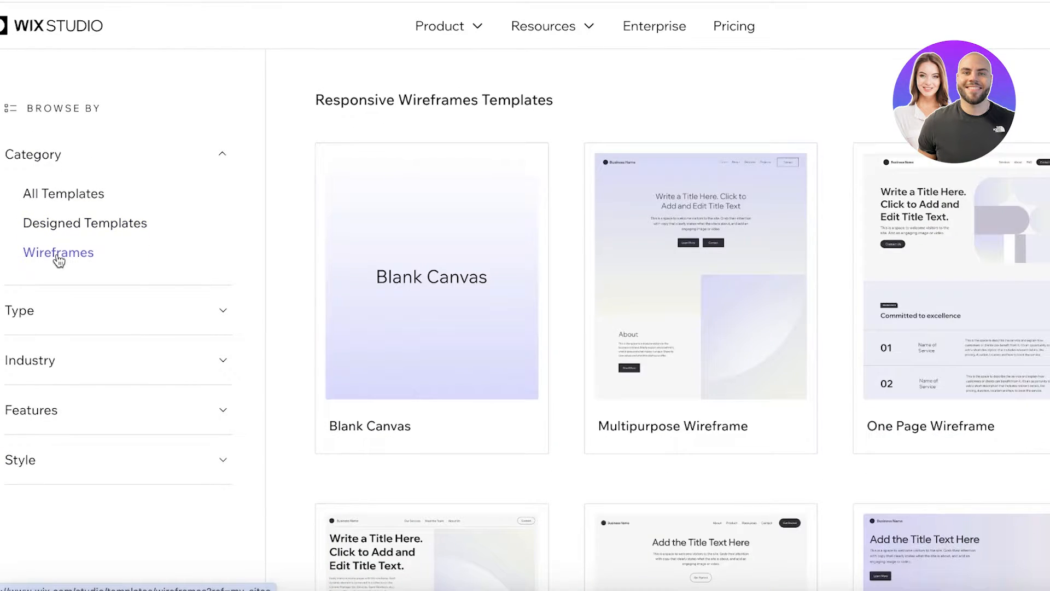
scroll(769, 244, down, 8)
scroll(769, 244, up, 7)
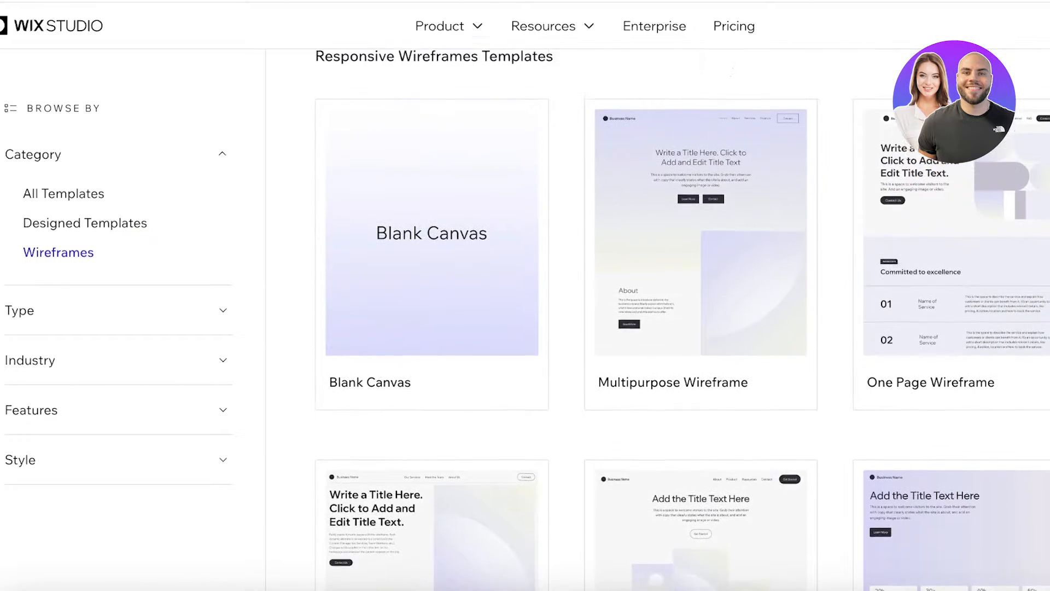
scroll(394, 273, down, 5)
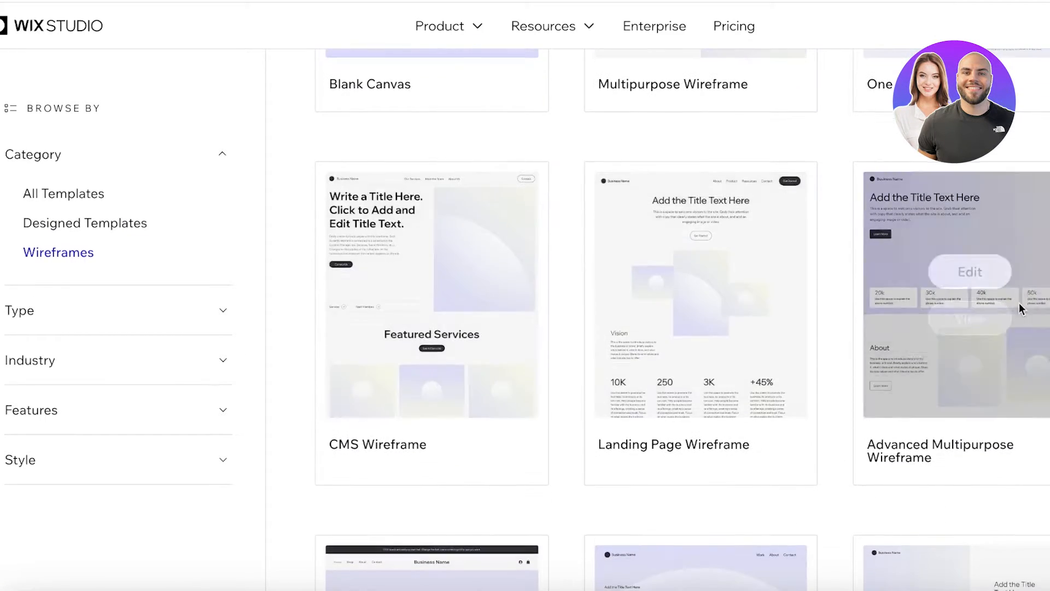
scroll(1019, 303, down, 6)
scroll(71, 417, up, 8)
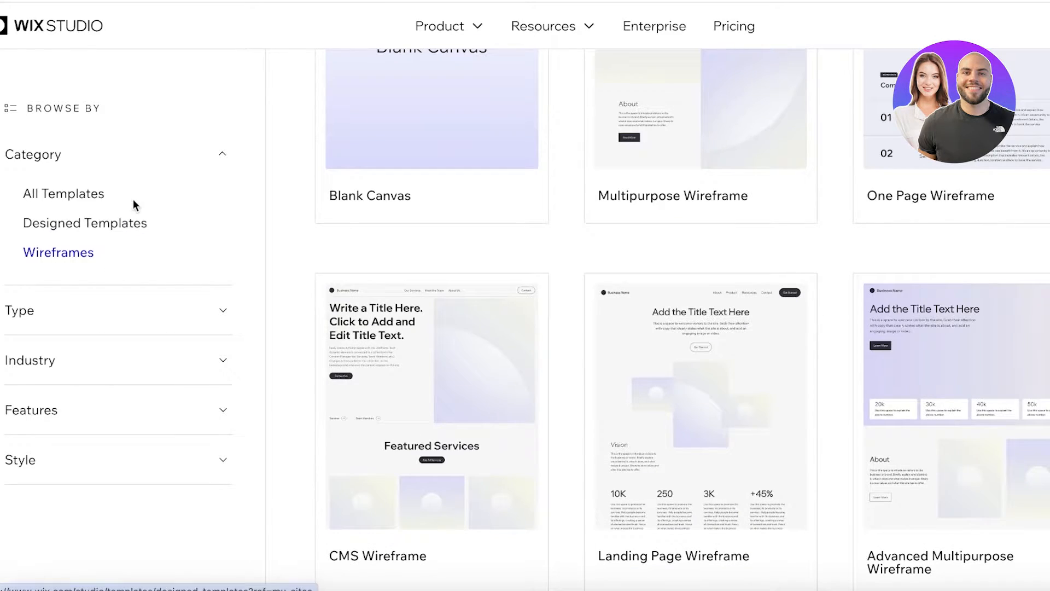
- Switch back to Designed Templates and narrow the filters to Ecommerce and Wireframes
click(129, 222)
scroll(486, 196, down, 10)
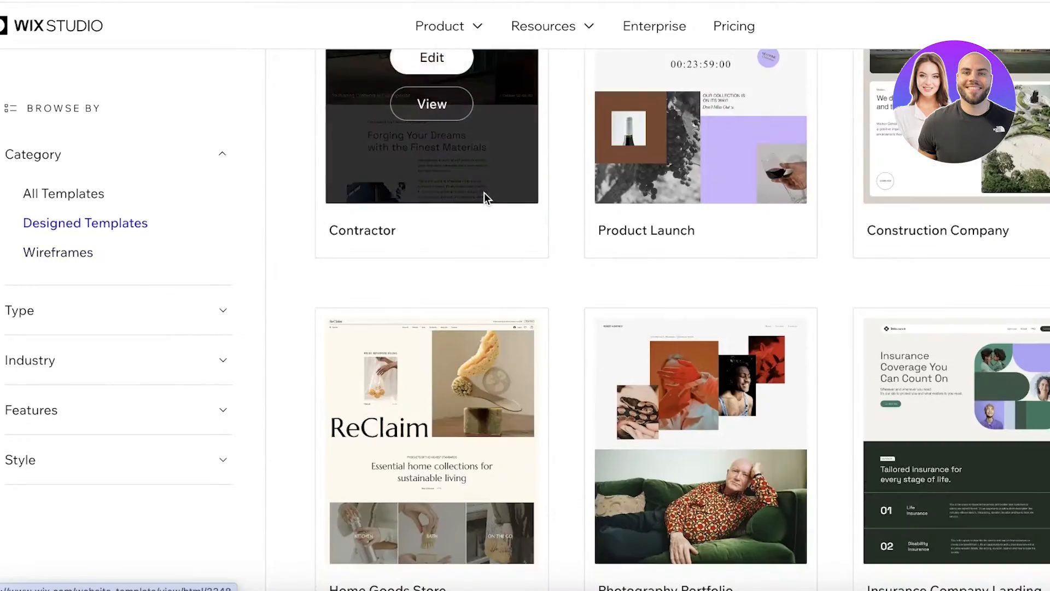
scroll(488, 193, down, 20)
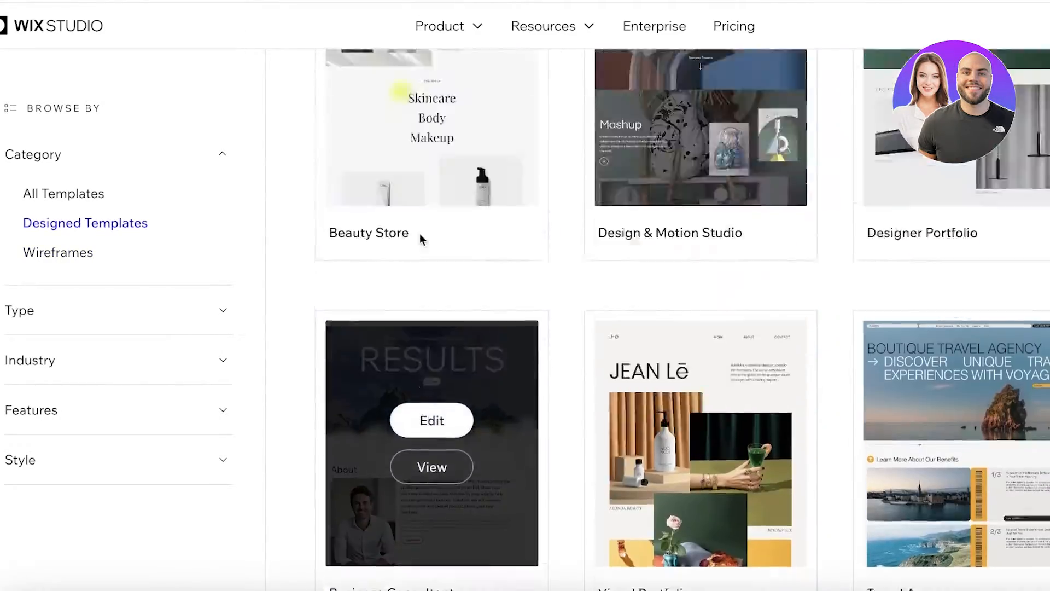
scroll(419, 239, up, 20)
scroll(409, 240, up, 10)
scroll(247, 314, down, 5)
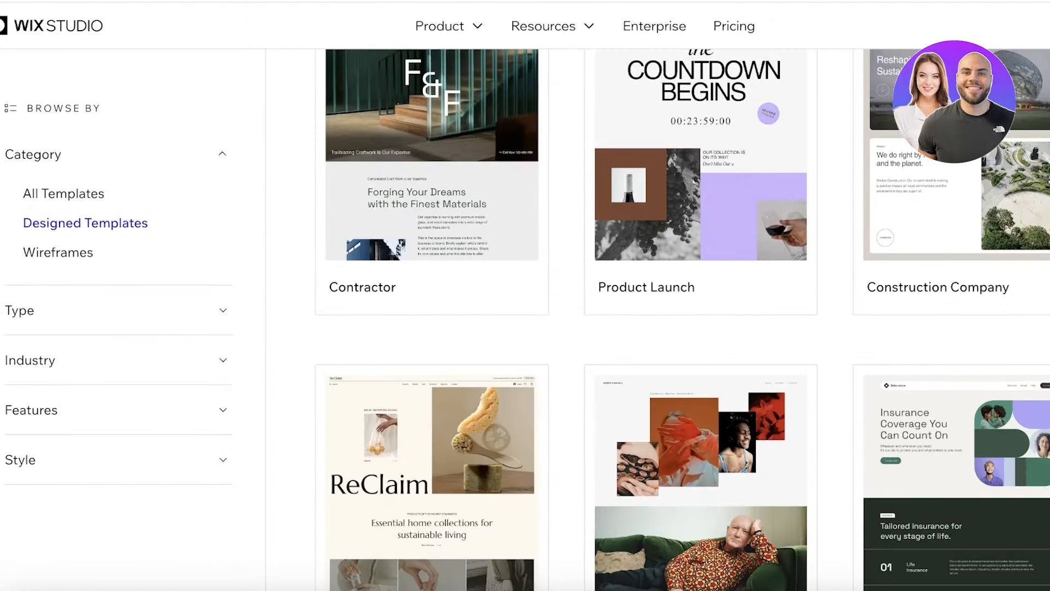
click(69, 312)
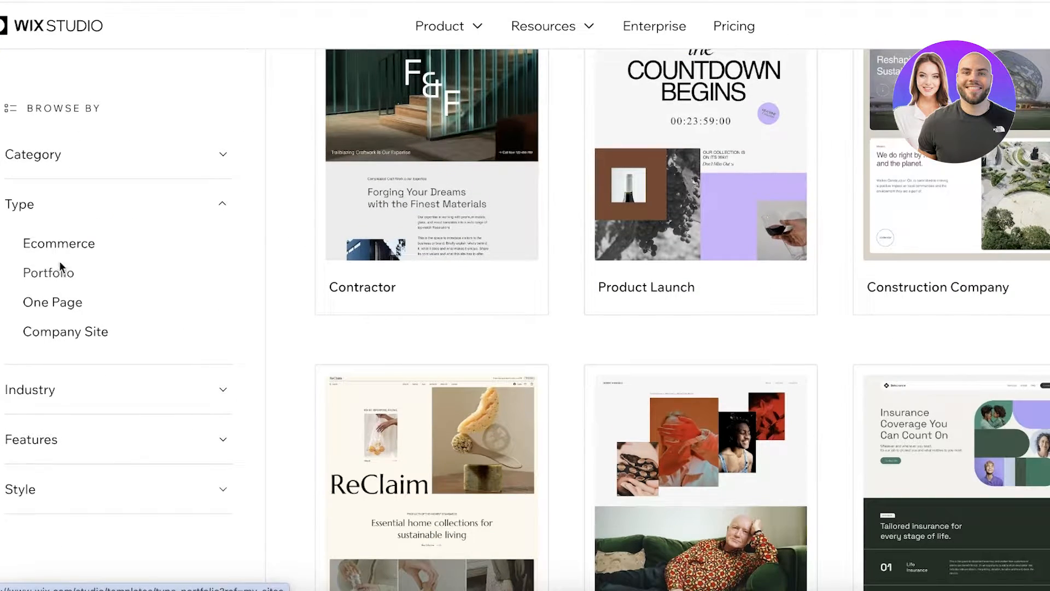
click(65, 244)
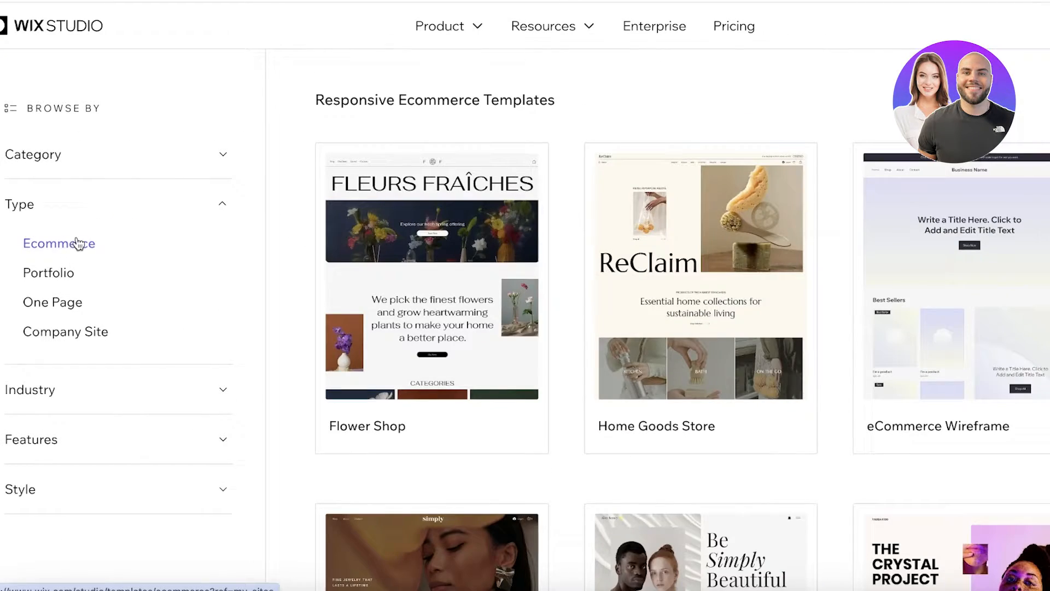
click(118, 167)
drag(56, 251, 54, 253)
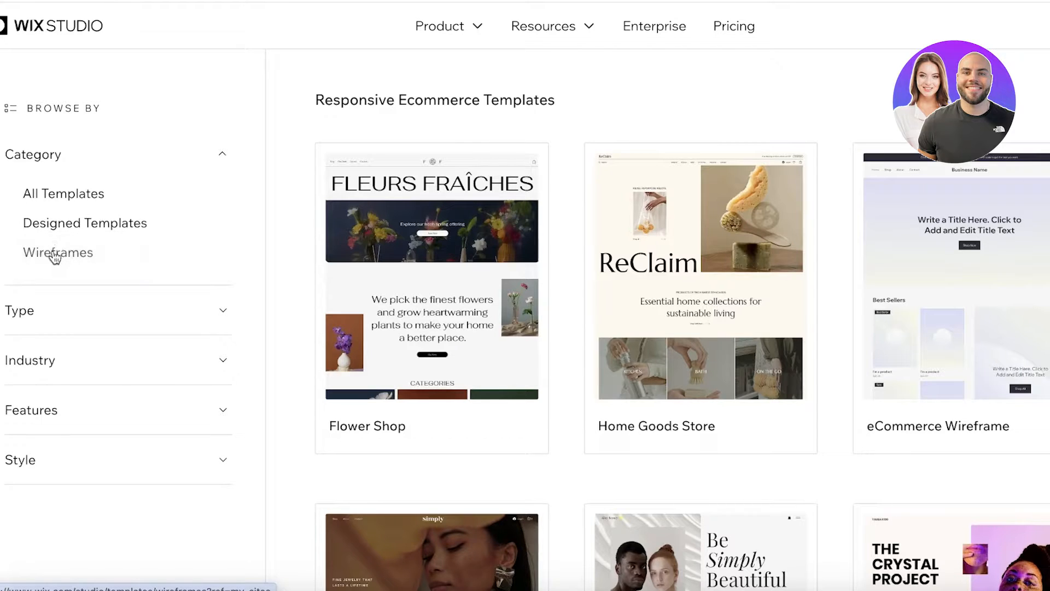
- Find the eCommerce Wireframe template and open it for editing
scroll(561, 300, down, 6)
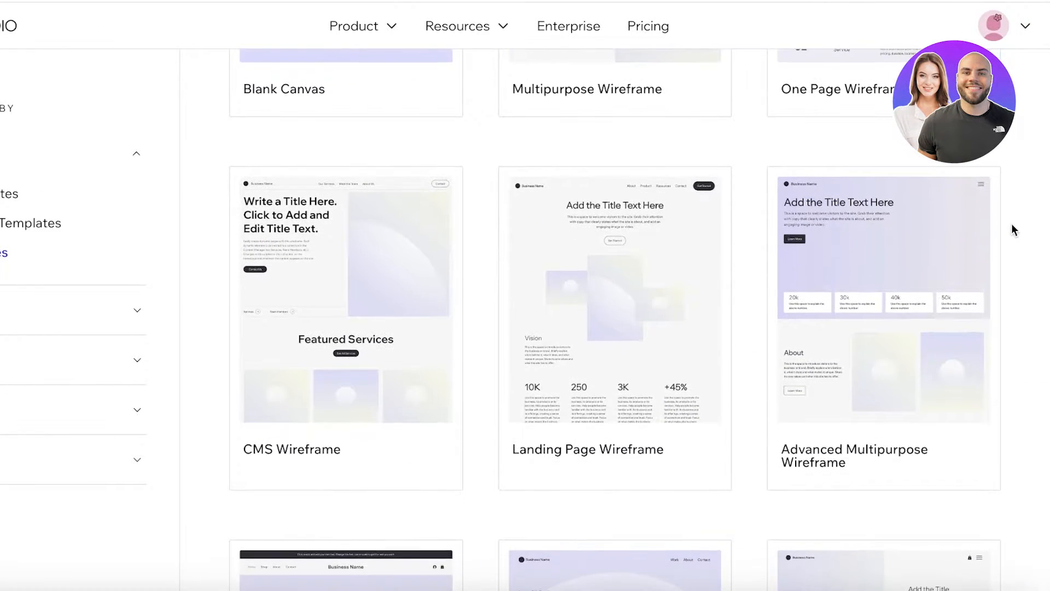
scroll(998, 298, down, 3)
scroll(399, 301, down, 6)
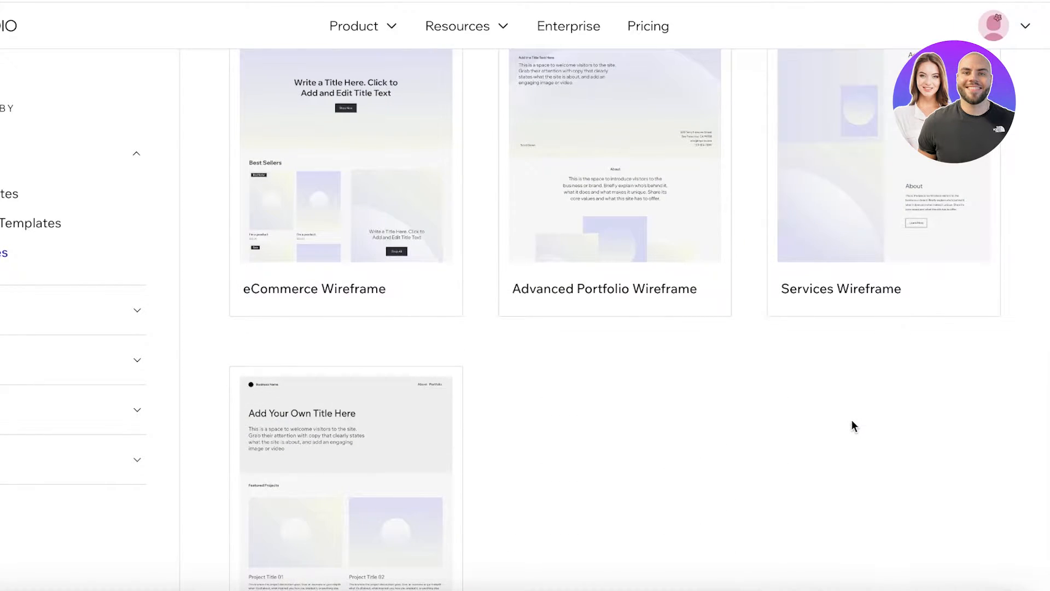
scroll(842, 423, down, 6)
scroll(664, 339, up, 12)
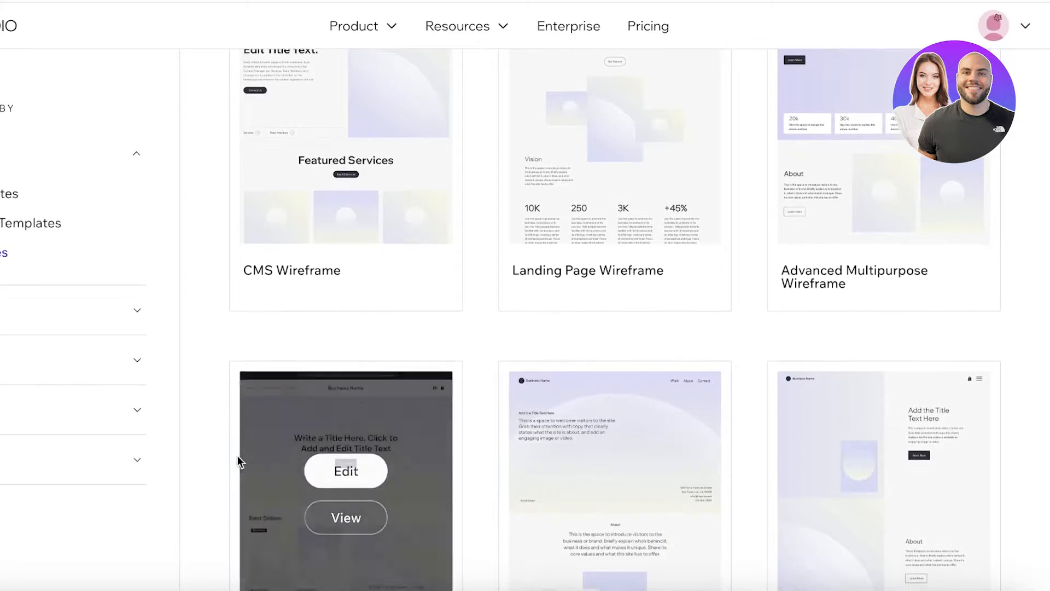
scroll(237, 456, down, 5)
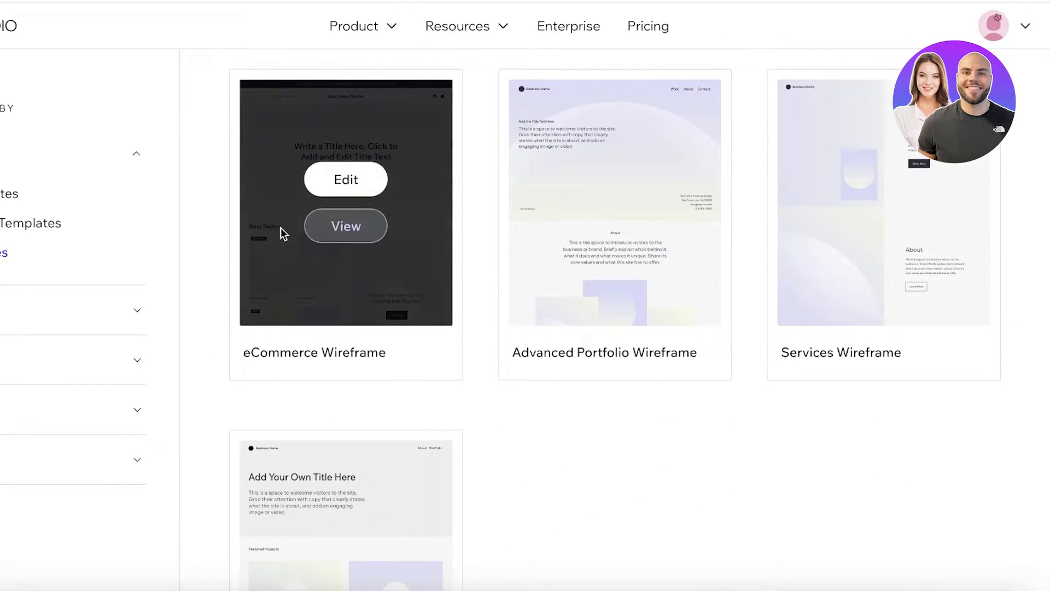
click(372, 176)
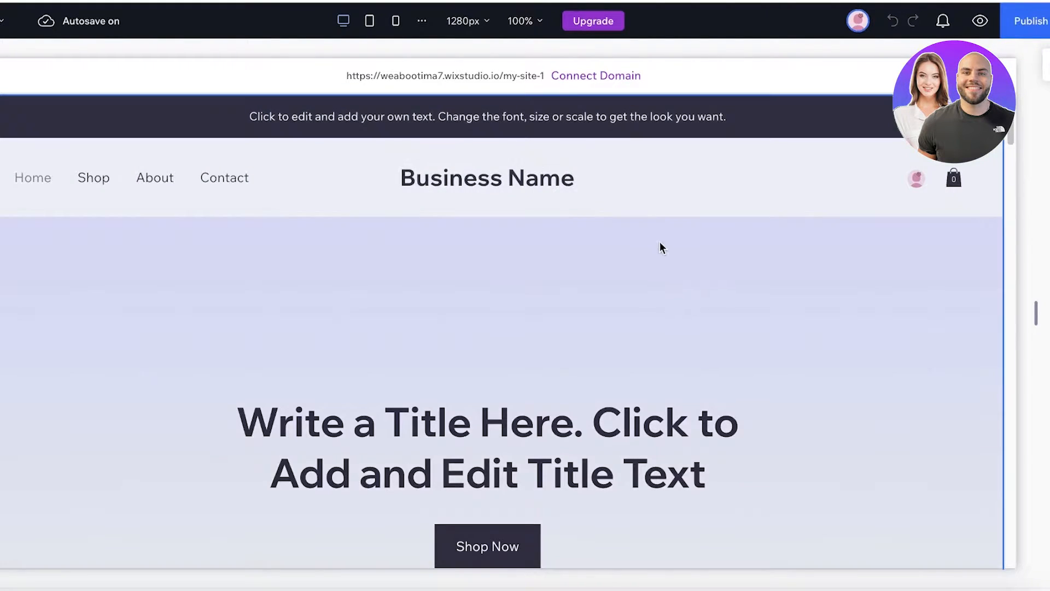
- Check the Page inspector's Animation and Effects tab, close it, and open Quick Add
click(1045, 65)
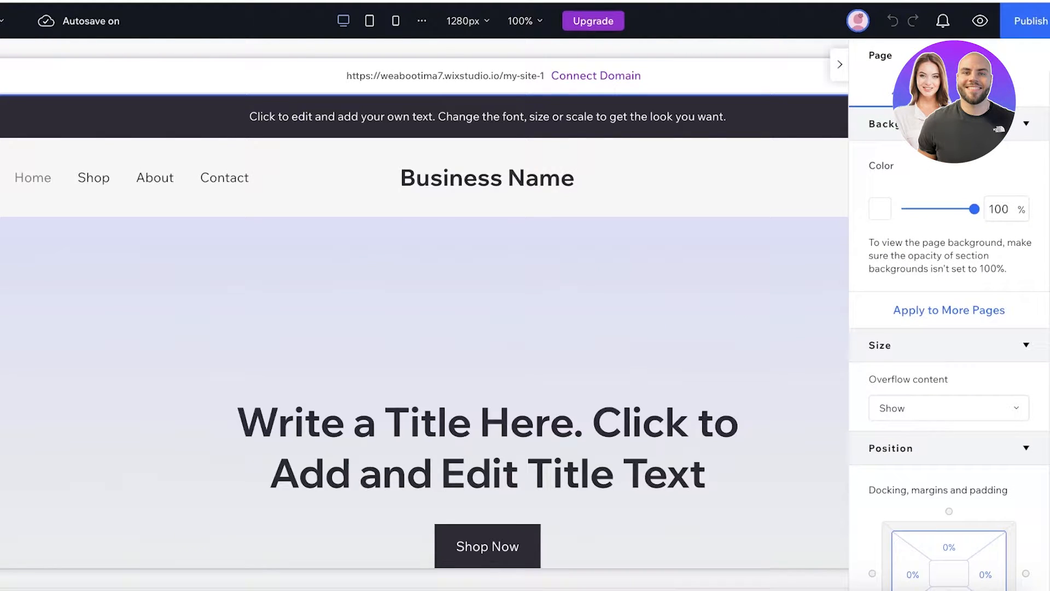
click(1033, 90)
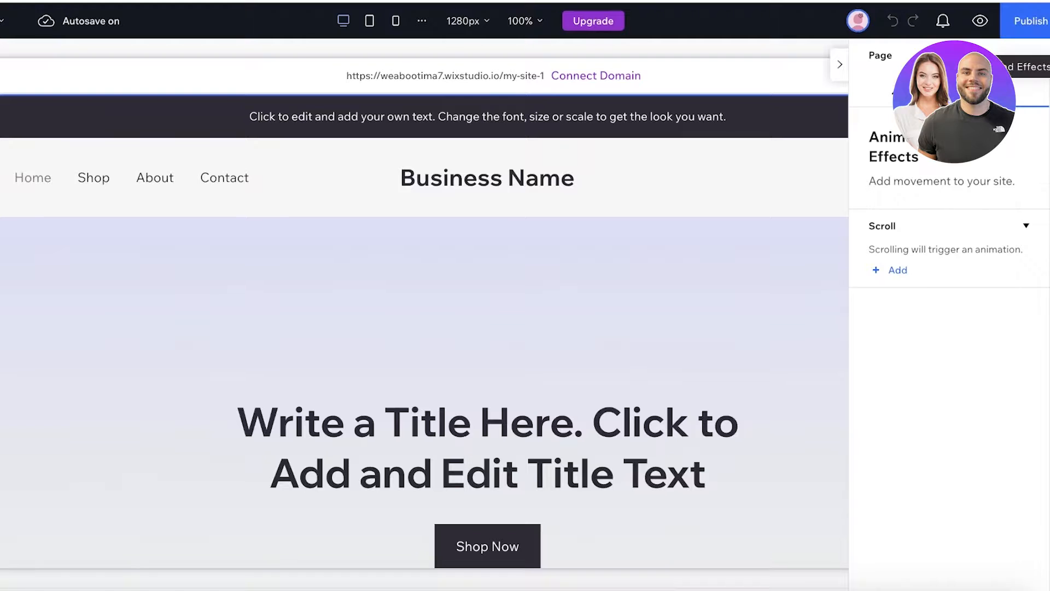
click(843, 65)
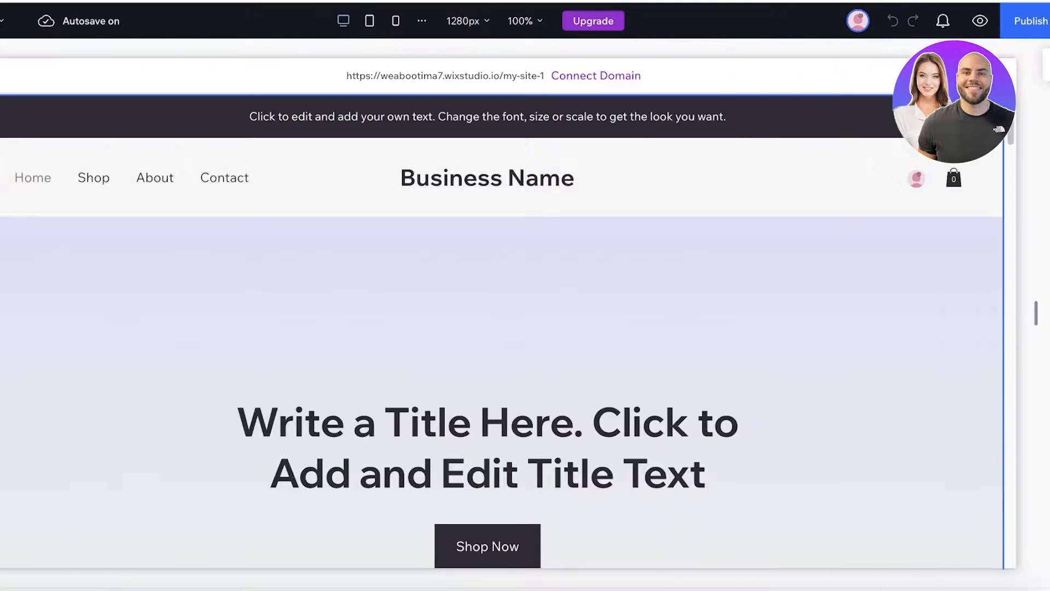
click(15, 58)
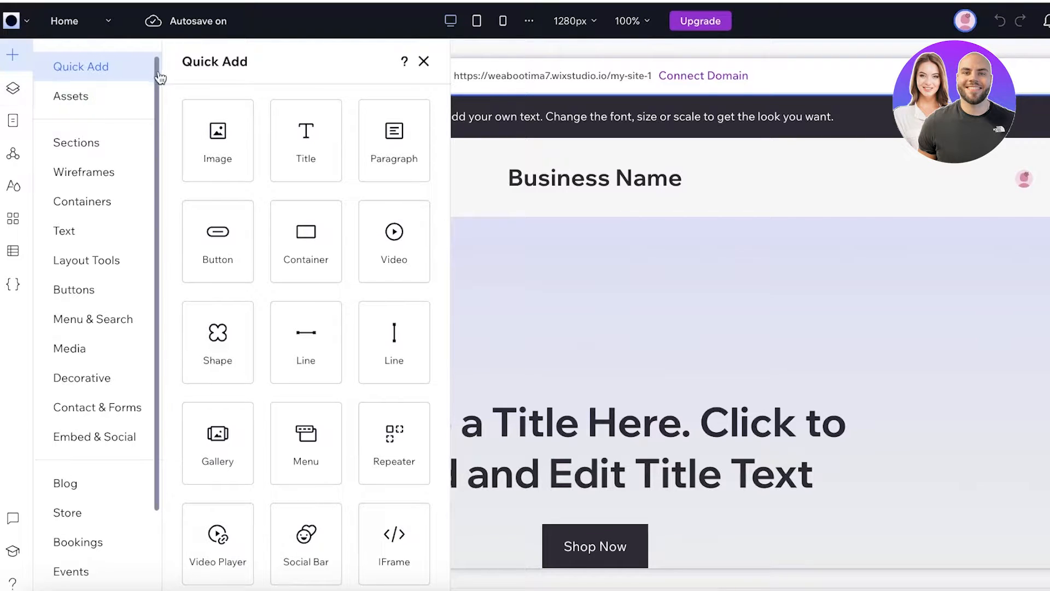
- Tour the Layers, Pages, Global Sections, Design, Apps, CMS and Code panels, ending on Layers
click(13, 88)
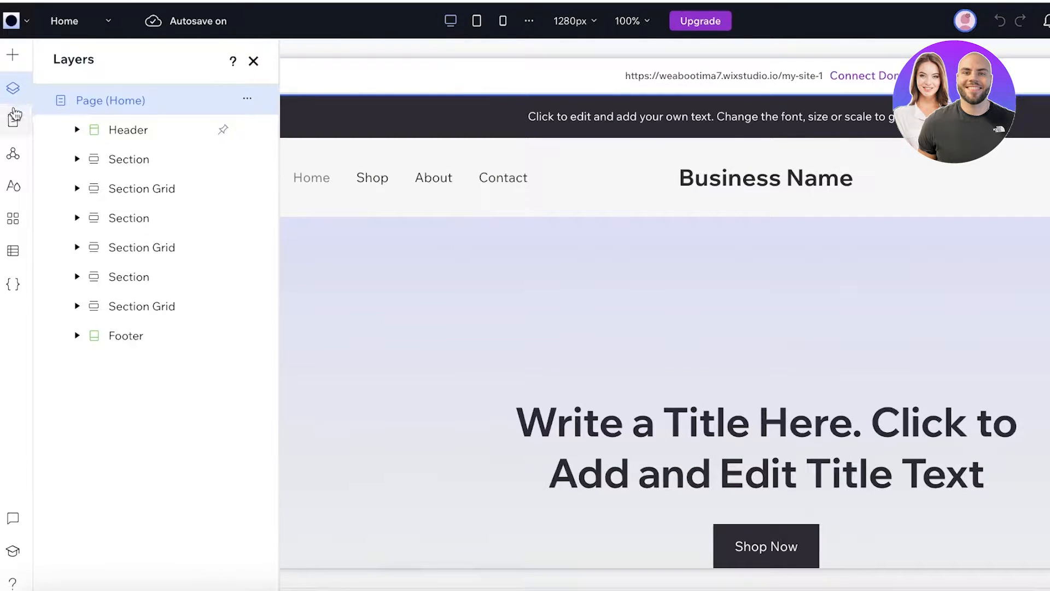
click(13, 120)
click(13, 153)
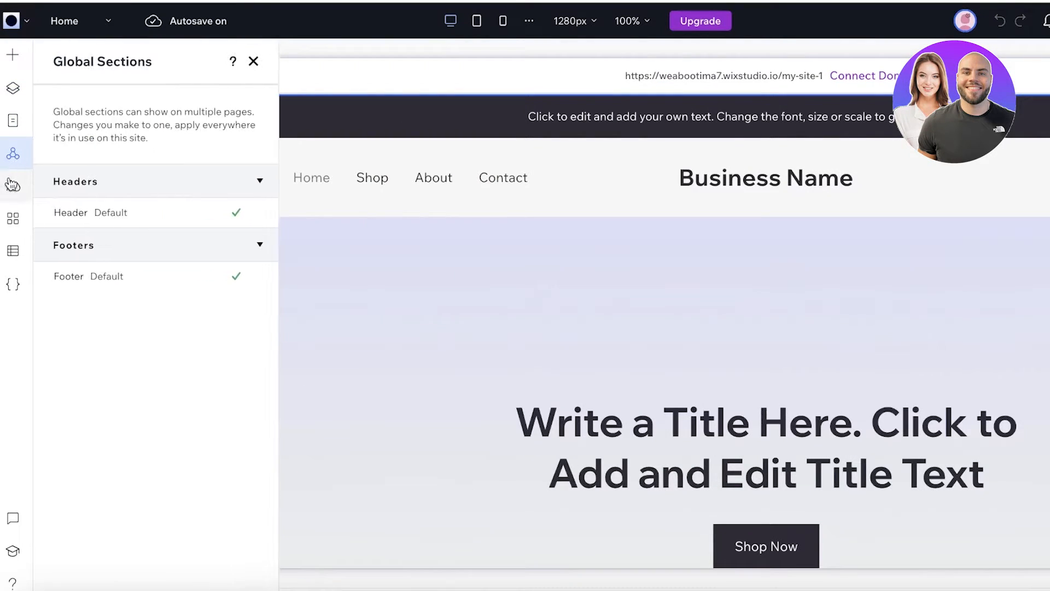
click(13, 186)
click(14, 222)
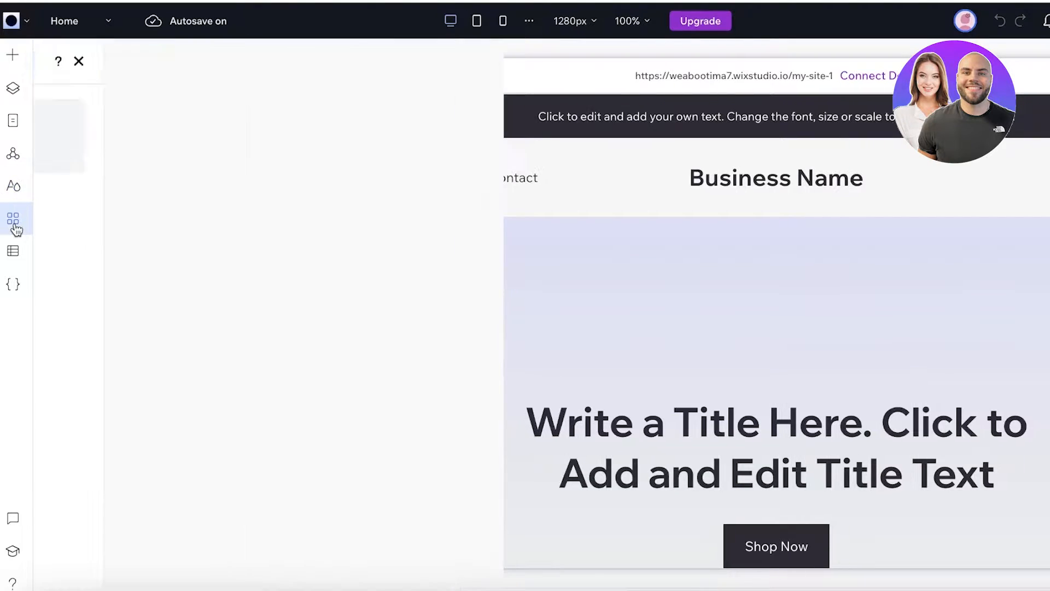
click(13, 253)
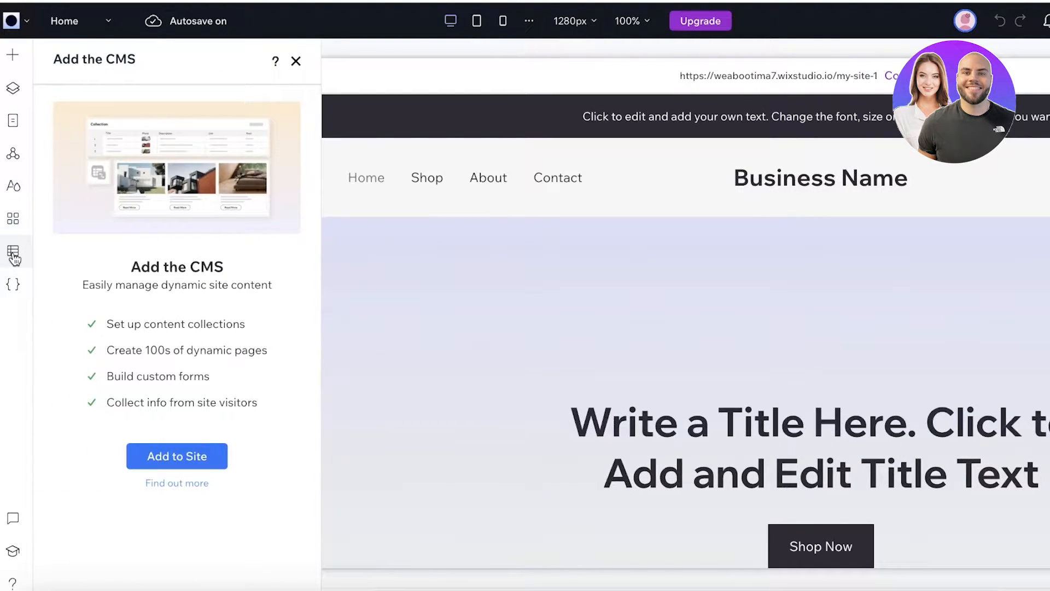
click(14, 283)
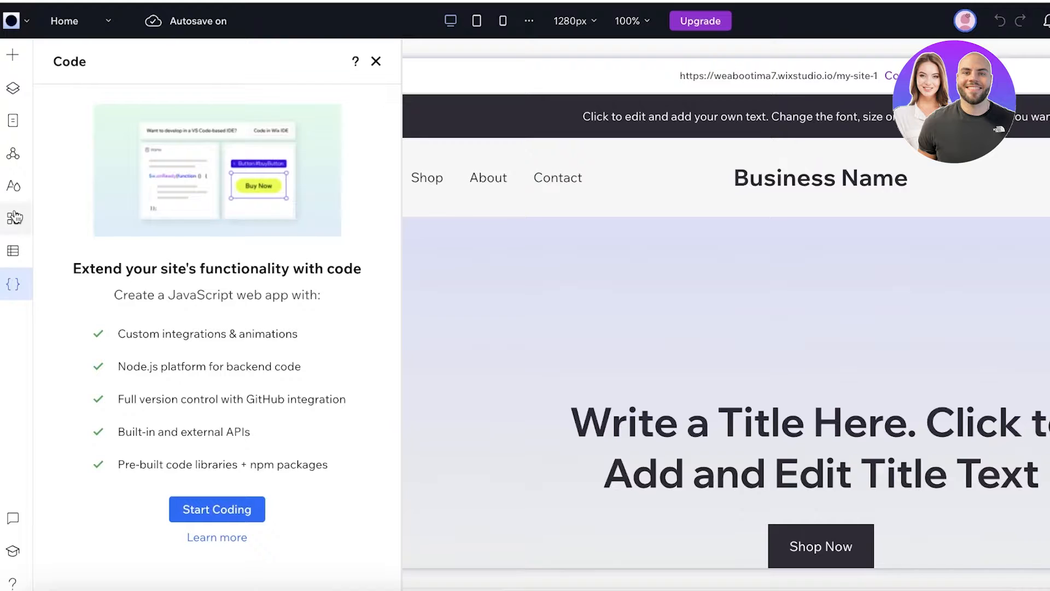
click(13, 87)
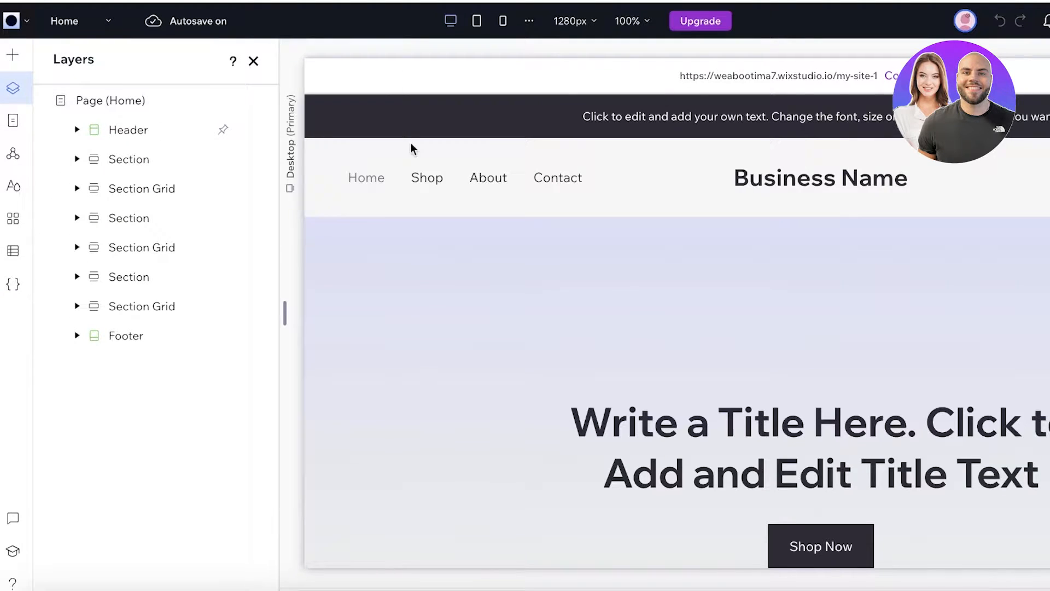
- Select the Header and expand Header, its first Cell and Stack in the Layers panel
click(657, 165)
click(710, 309)
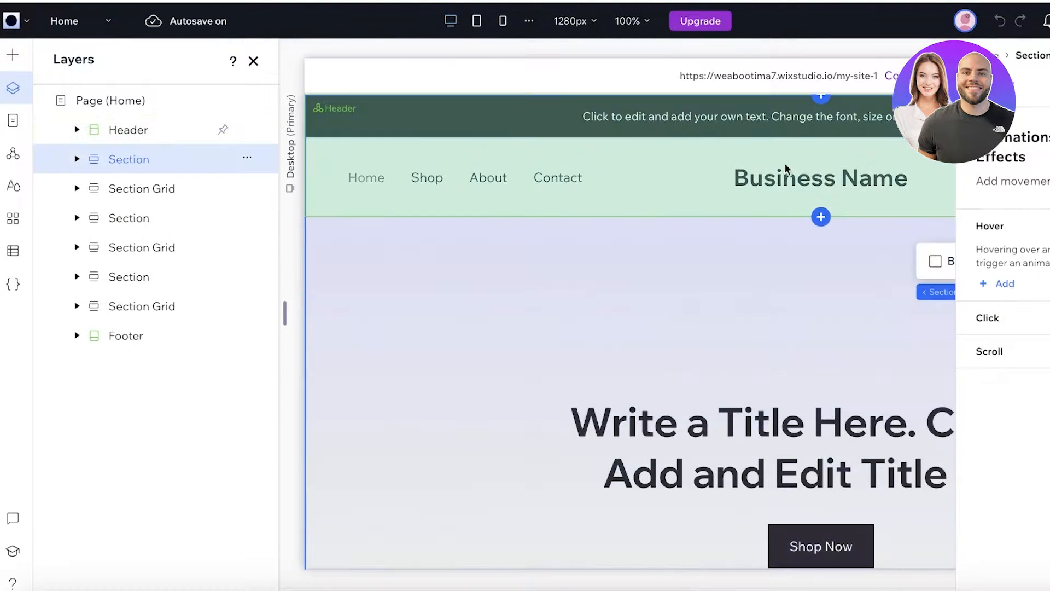
click(786, 168)
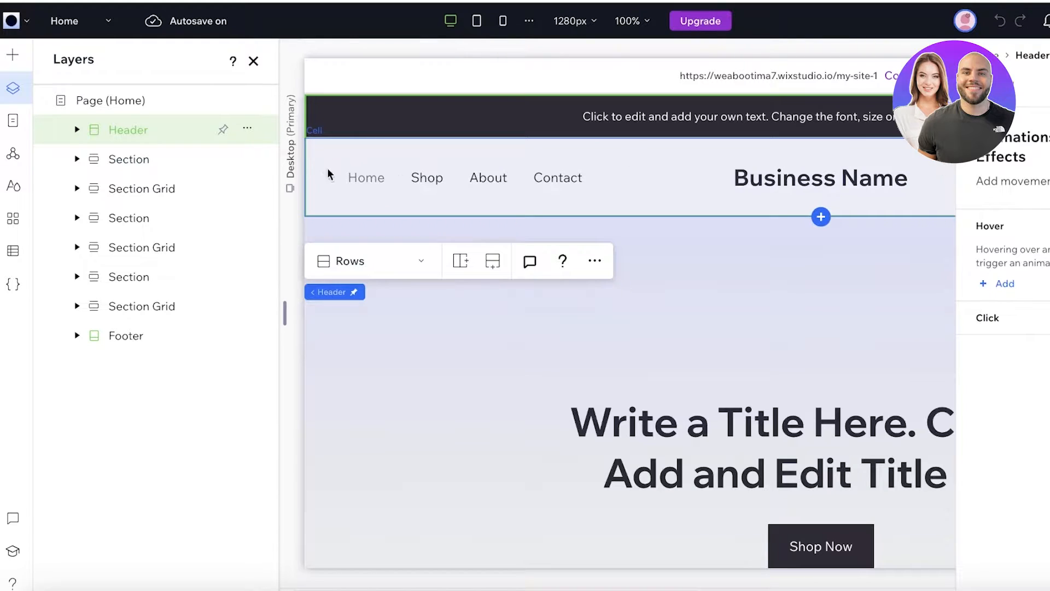
click(77, 130)
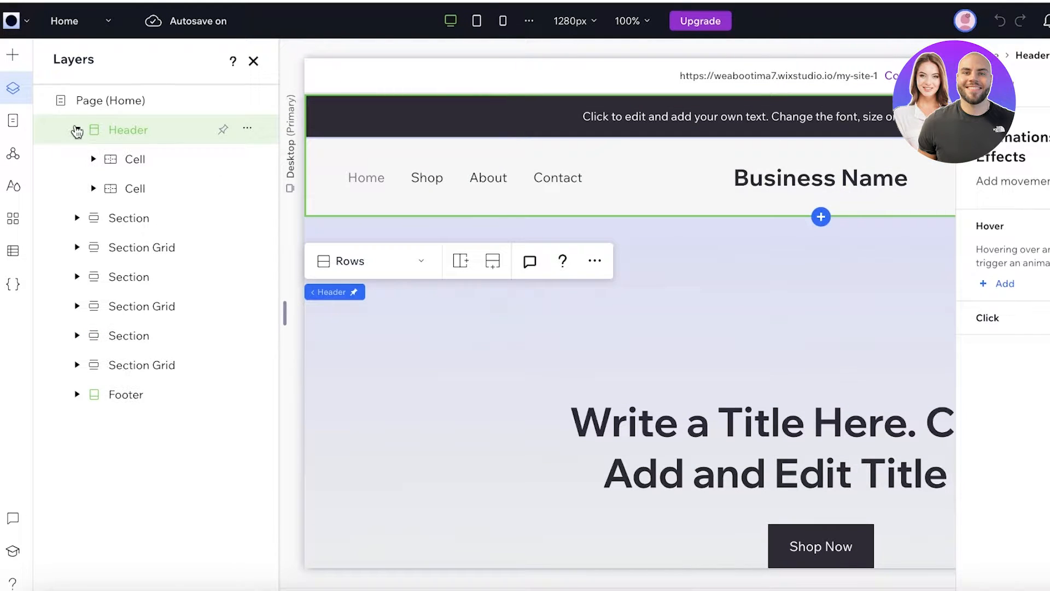
click(93, 159)
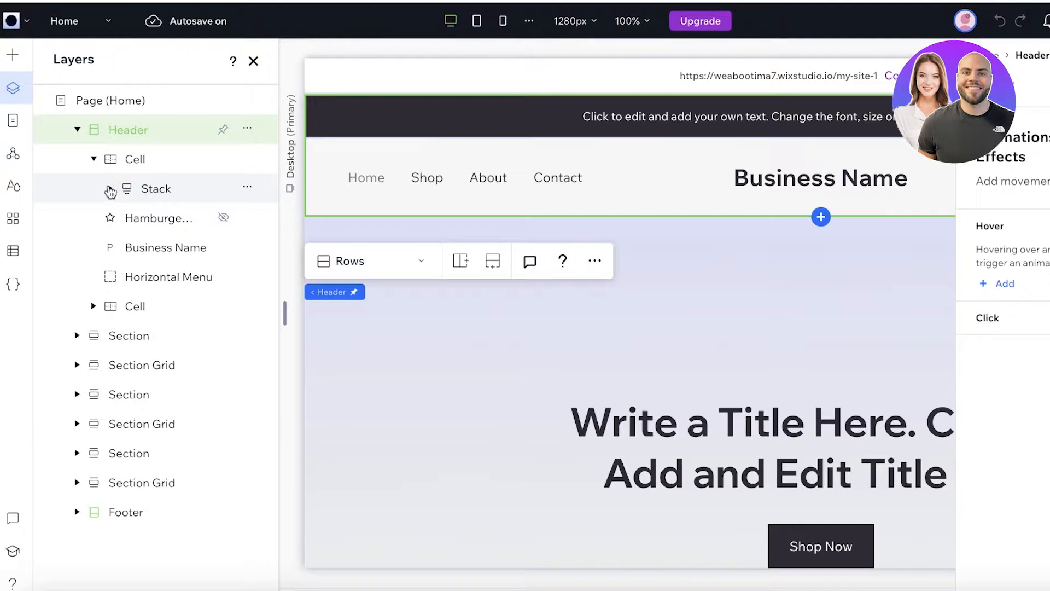
click(110, 188)
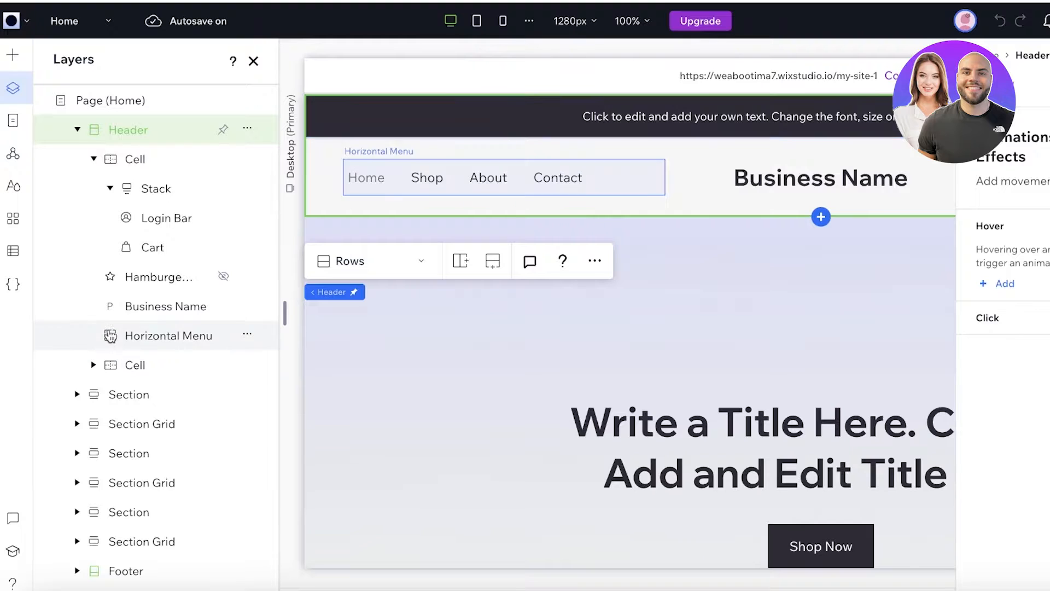
click(1049, 55)
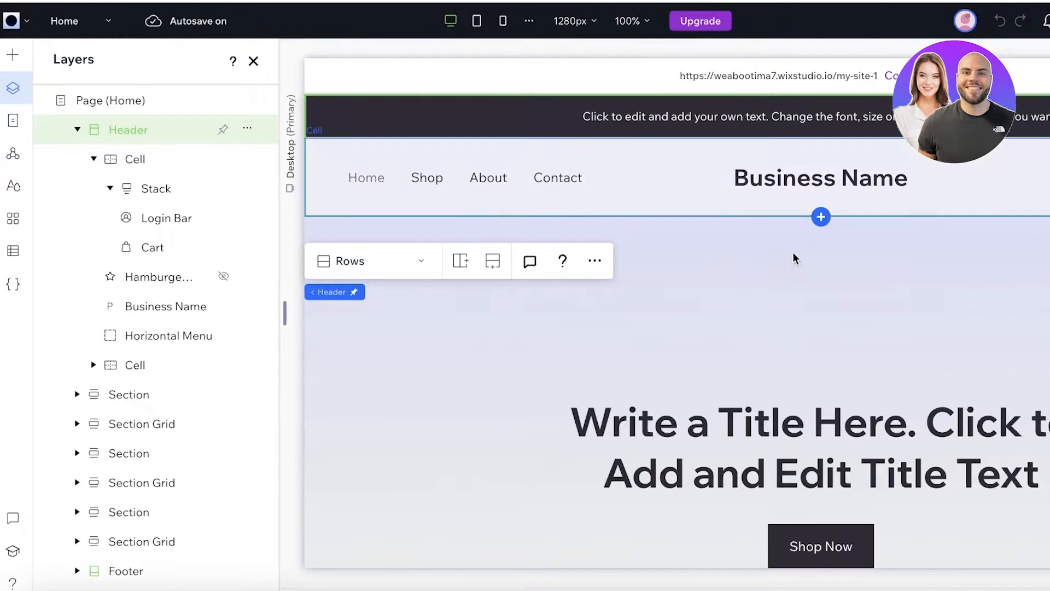
click(797, 178)
- Replace the header's 'Business Name' placeholder with 'Hair MattersCo.'
click(797, 178)
double_click(797, 178)
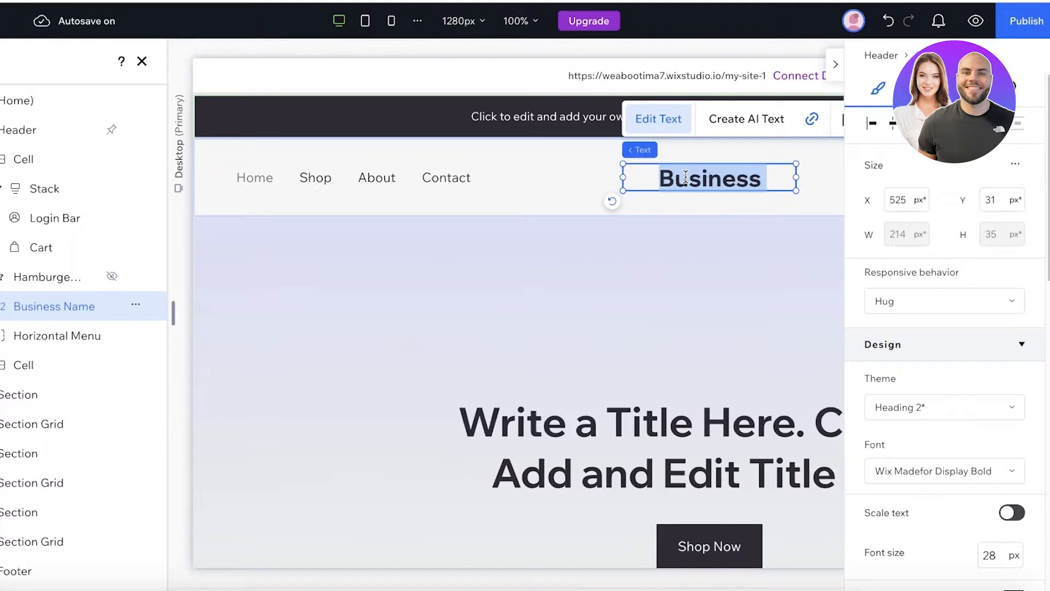
text(H)
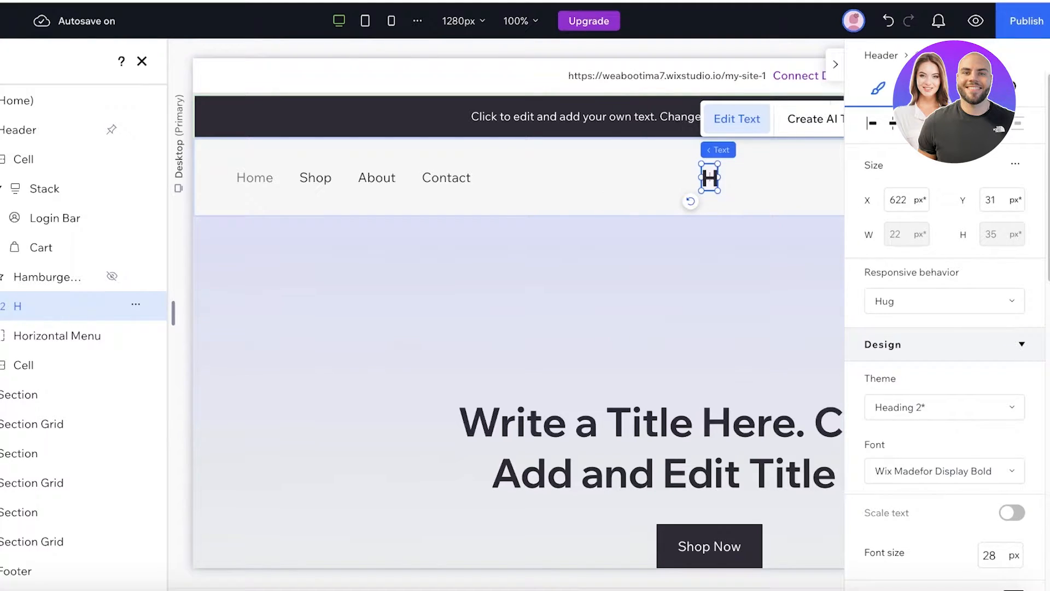
text(air)
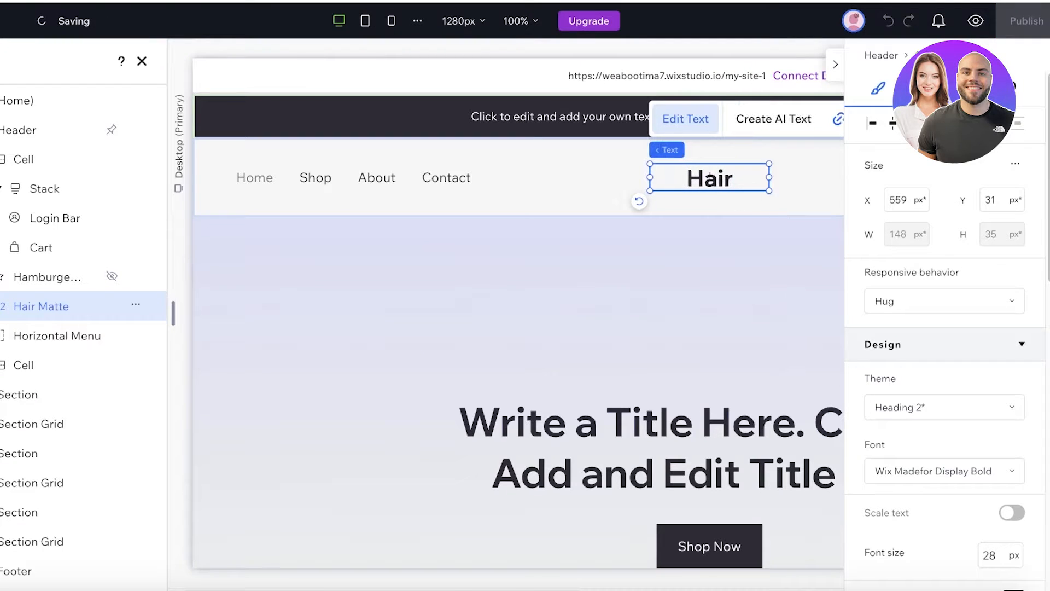
text( MattersCo.)
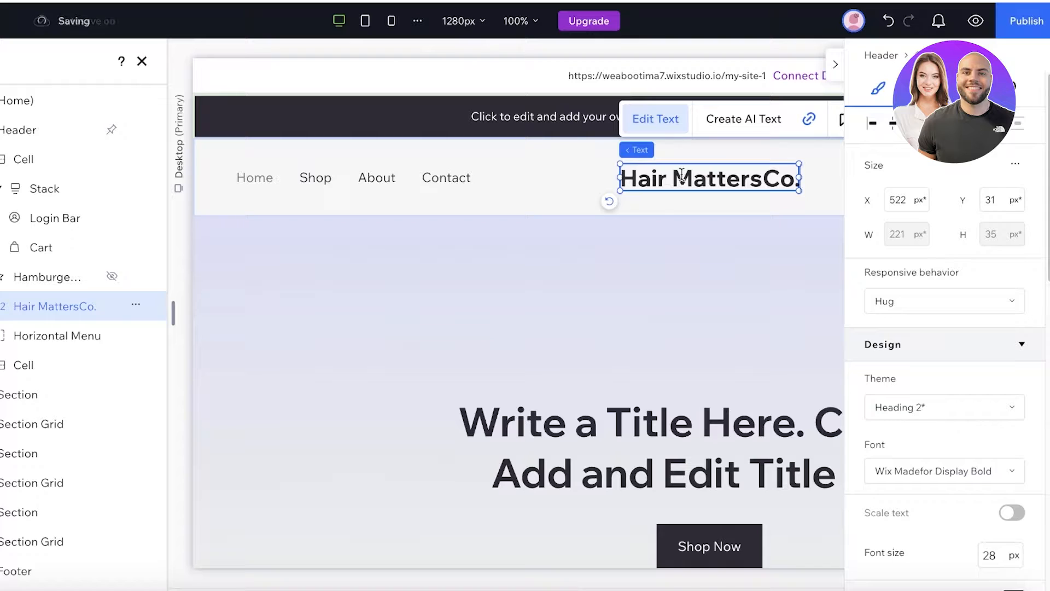
click(649, 241)
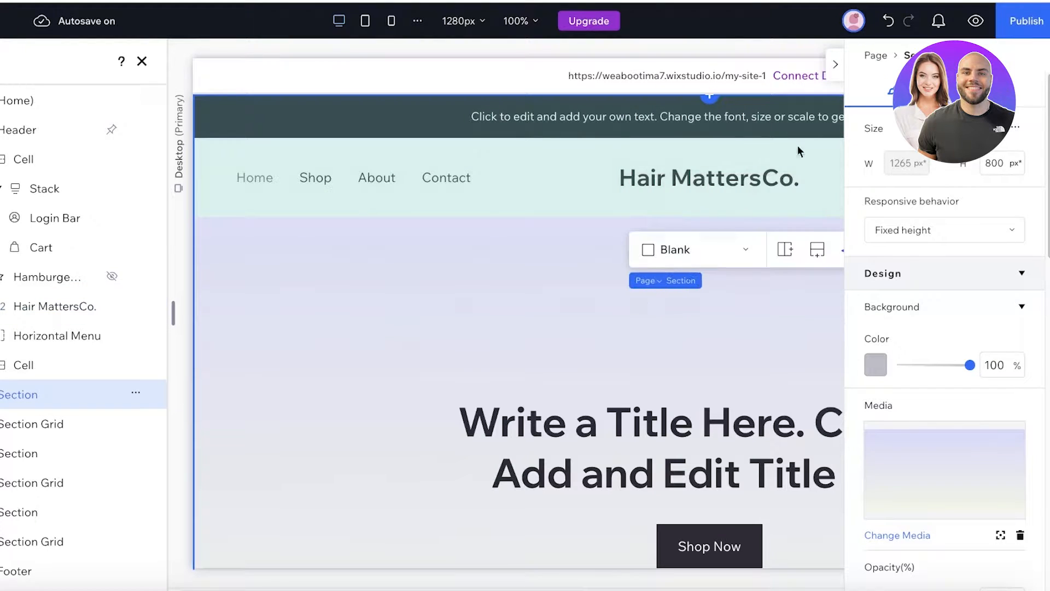
- Collapse the element settings and close the Layers panel to widen the canvas
click(832, 73)
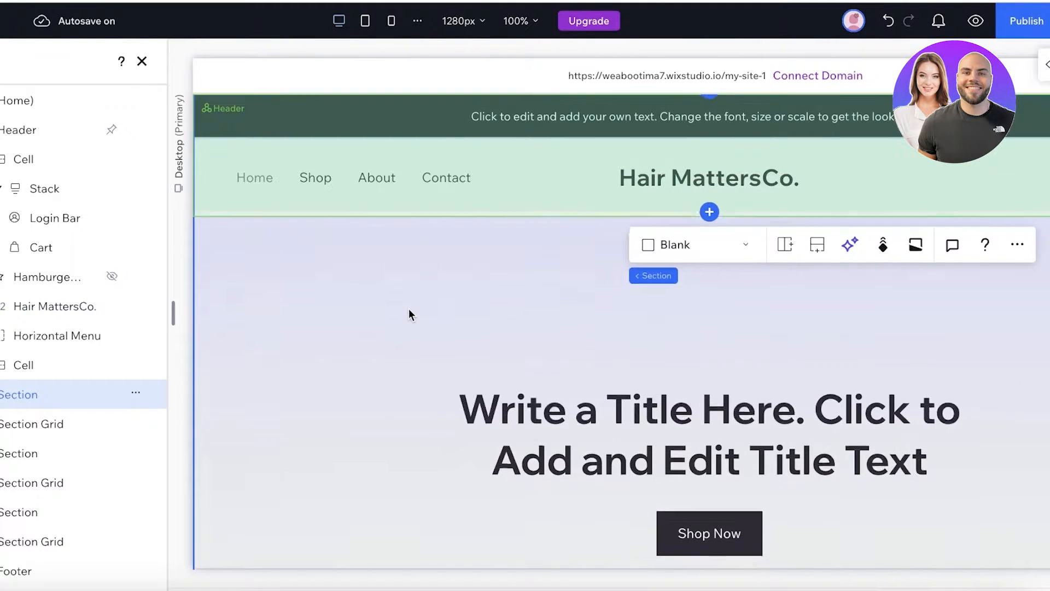
scroll(411, 312, down, 3)
click(142, 62)
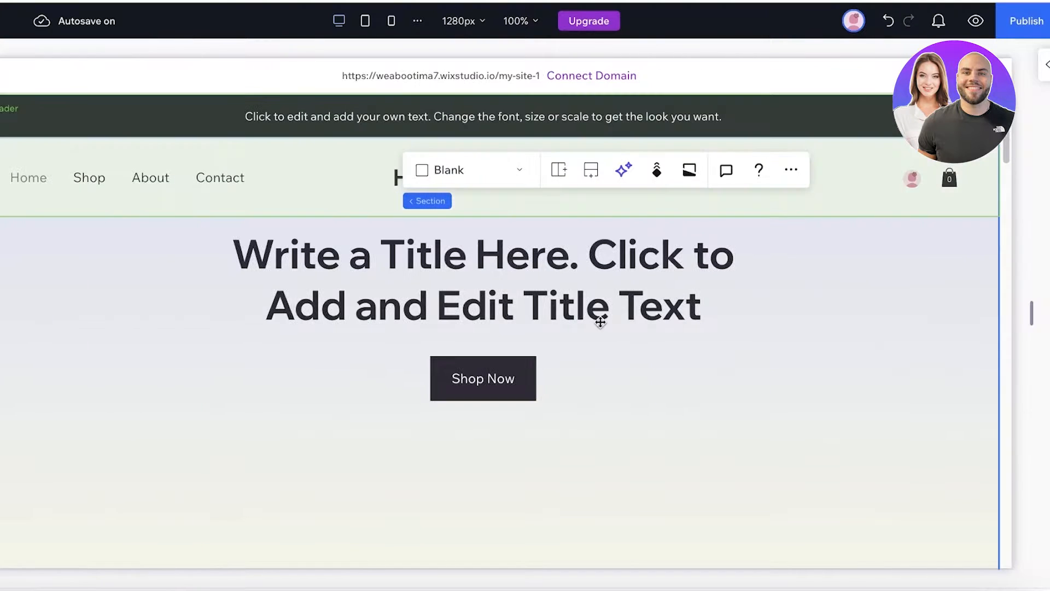
scroll(591, 296, up, 3)
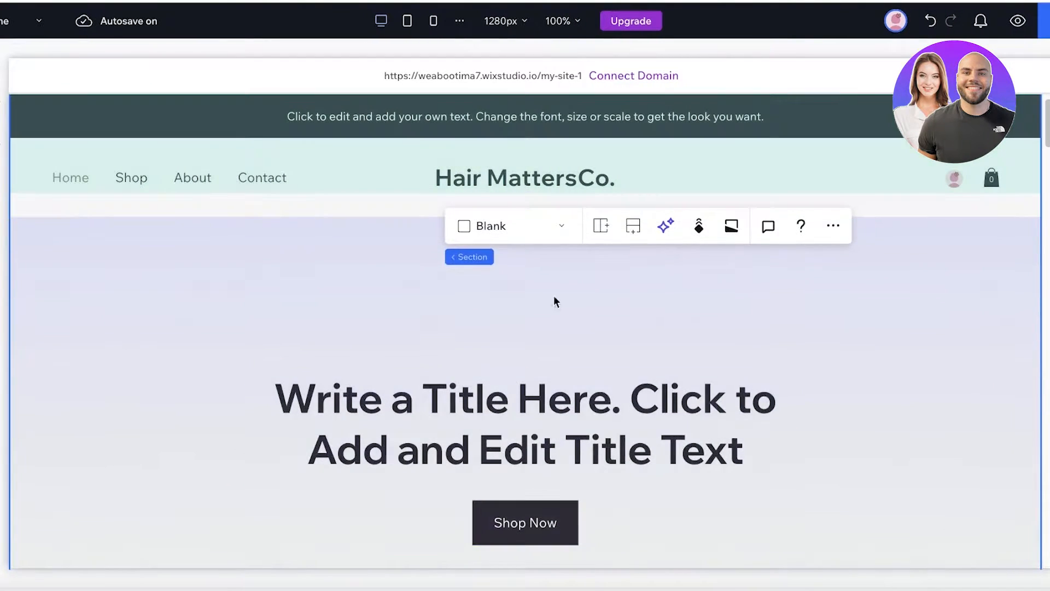
scroll(874, 288, down, 3)
scroll(853, 288, up, 2)
scroll(854, 289, down, 5)
scroll(851, 284, down, 3)
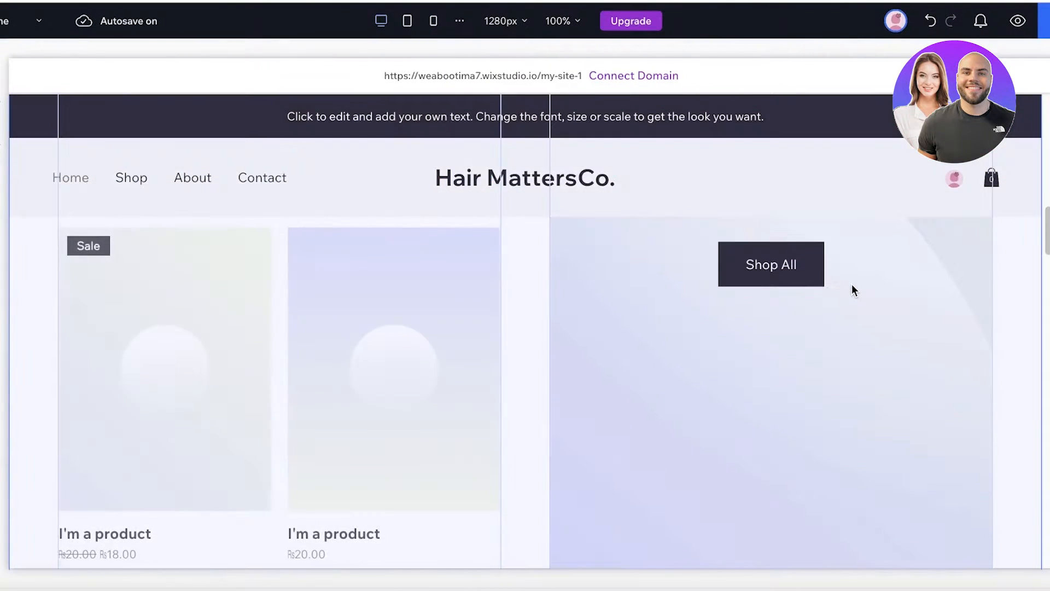
scroll(858, 283, up, 8)
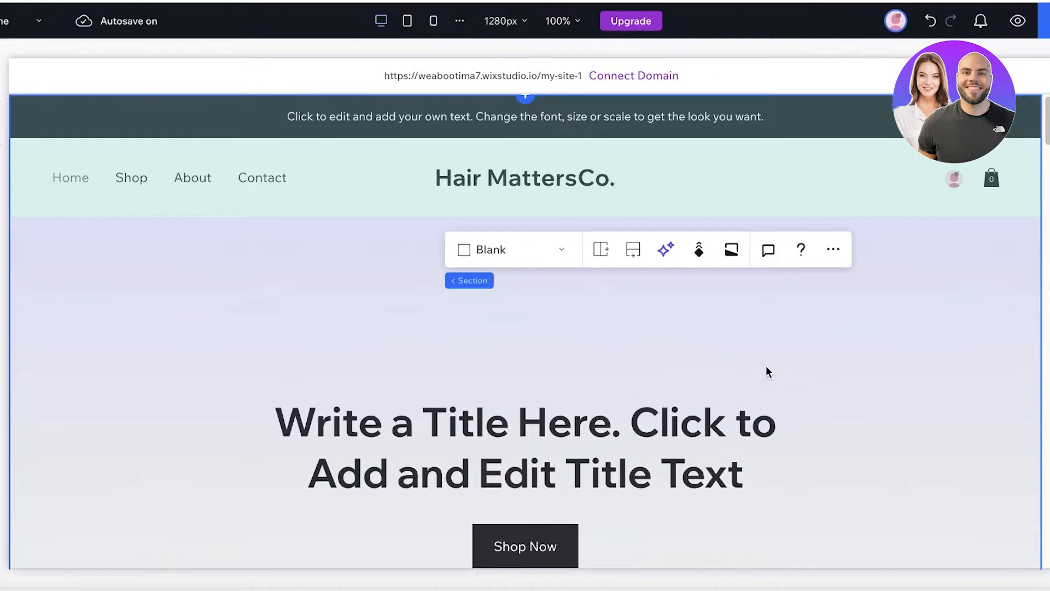
- Change the hero section's layout from Blank to Columns
click(766, 371)
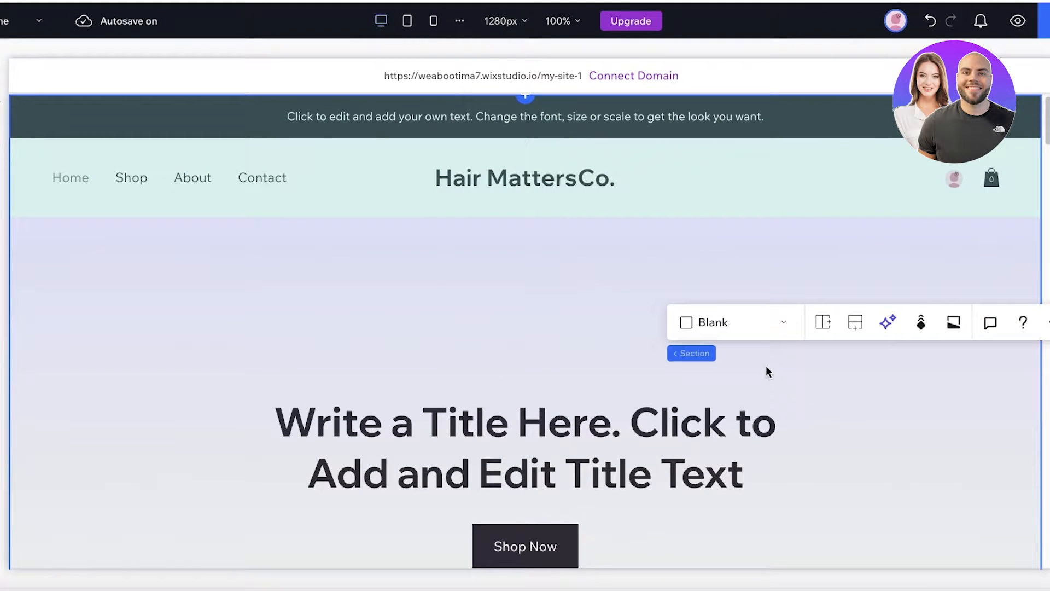
click(704, 330)
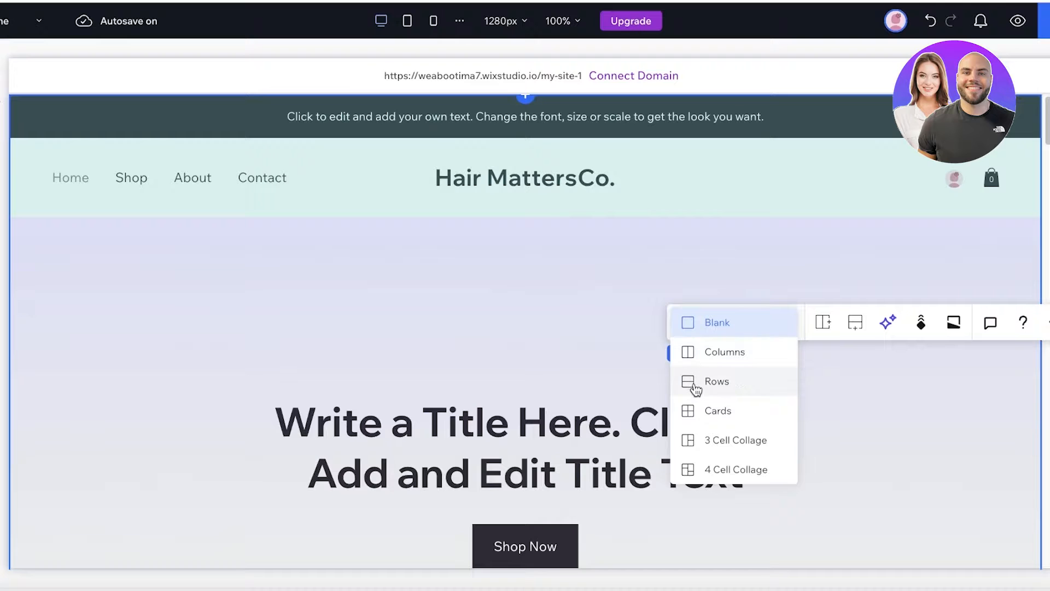
click(520, 305)
scroll(519, 302, down, 1)
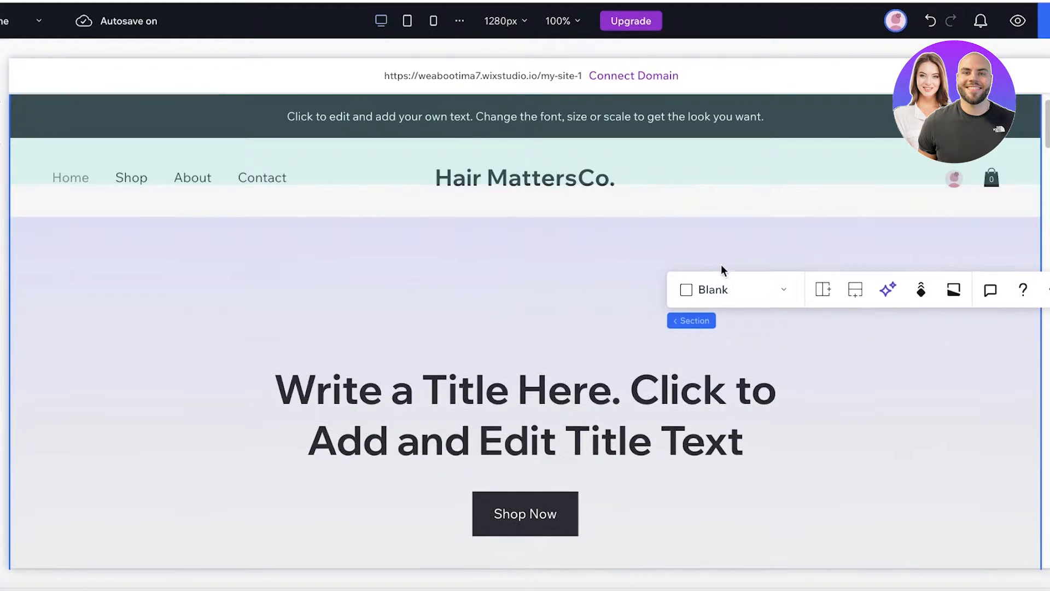
click(738, 291)
click(741, 333)
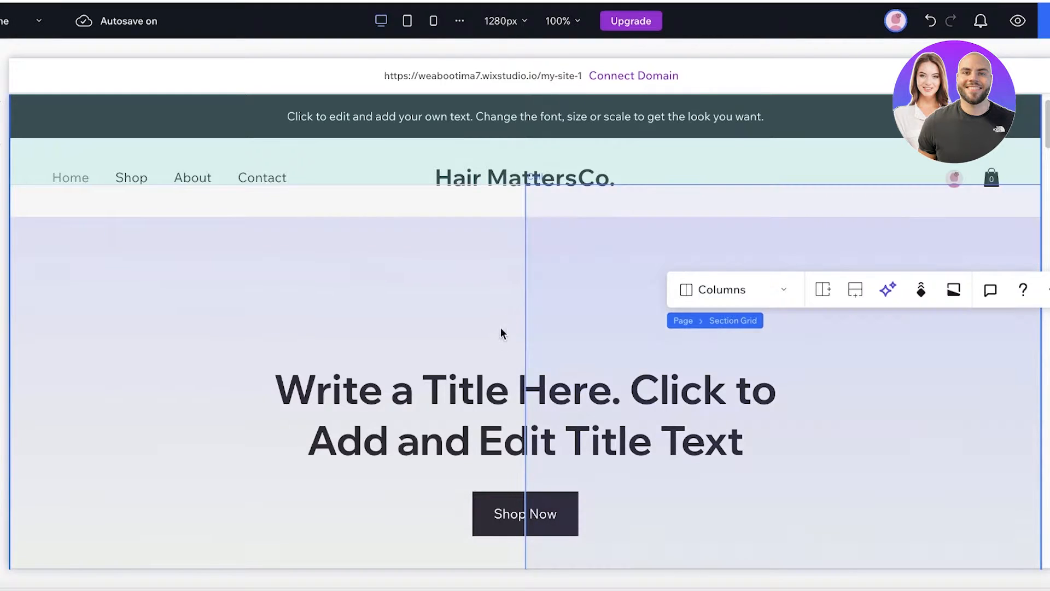
- Narrow the hero's left column holding the title by dragging the column divider
click(542, 289)
drag(527, 290, 274, 305)
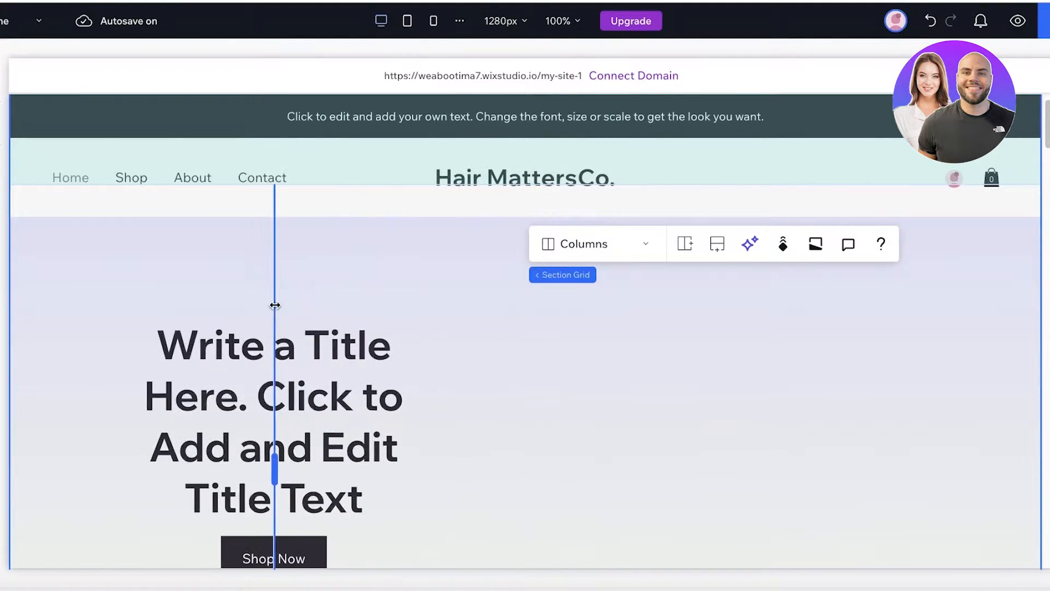
scroll(510, 335, down, 3)
scroll(498, 324, up, 3)
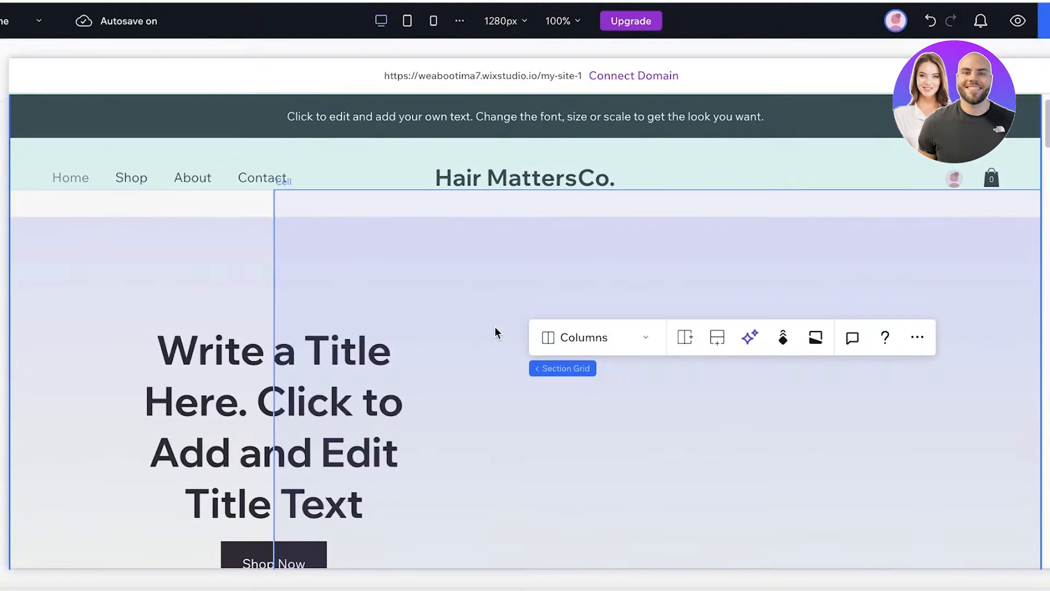
scroll(774, 271, down, 3)
- Select the empty right cell and bring up Add Media
click(776, 276)
scroll(629, 344, up, 3)
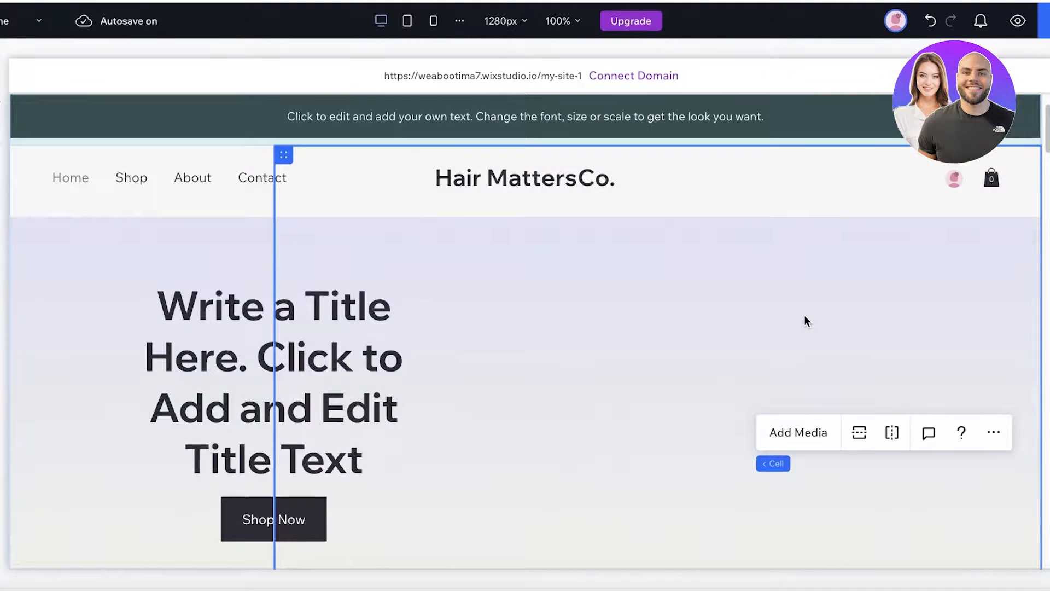
scroll(657, 249, up, 2)
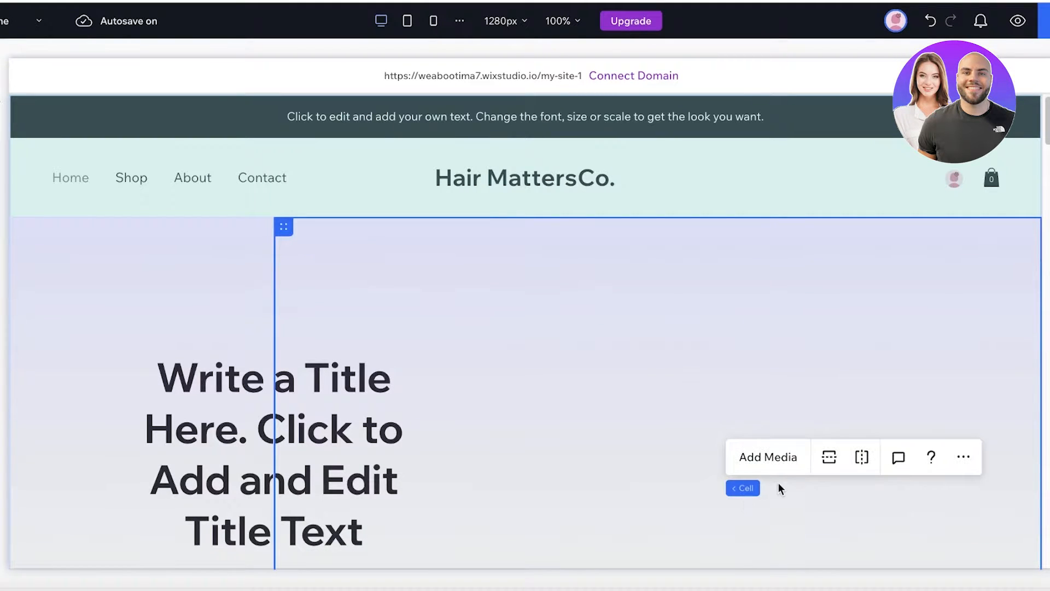
click(774, 465)
- Upload all nine images from the Downloads 'one product' folder to Site Files
click(149, 123)
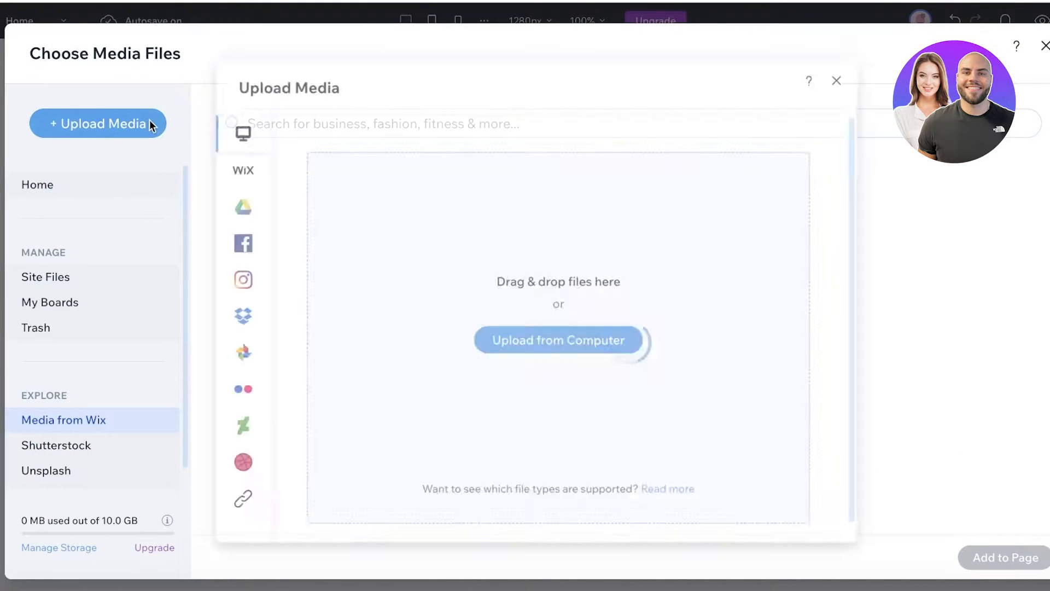
click(553, 342)
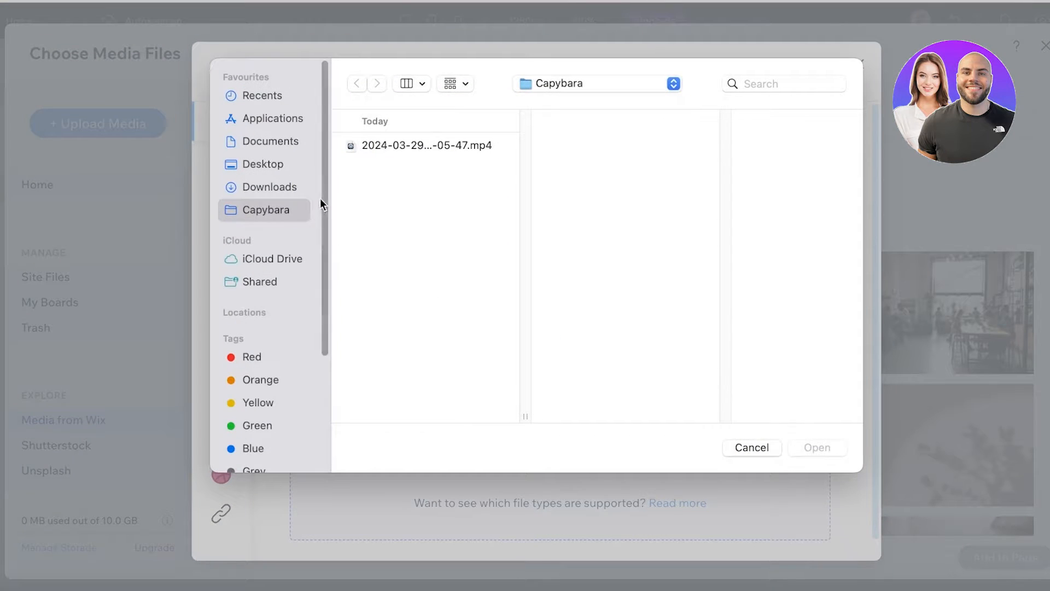
click(228, 185)
scroll(361, 325, down, 10)
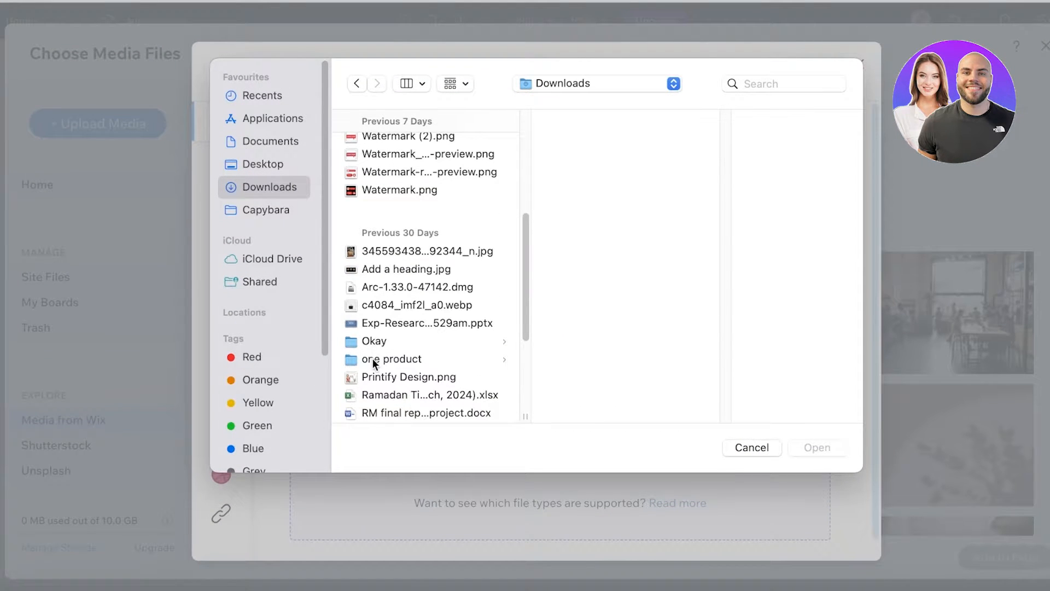
click(378, 360)
key(super+a)
click(807, 447)
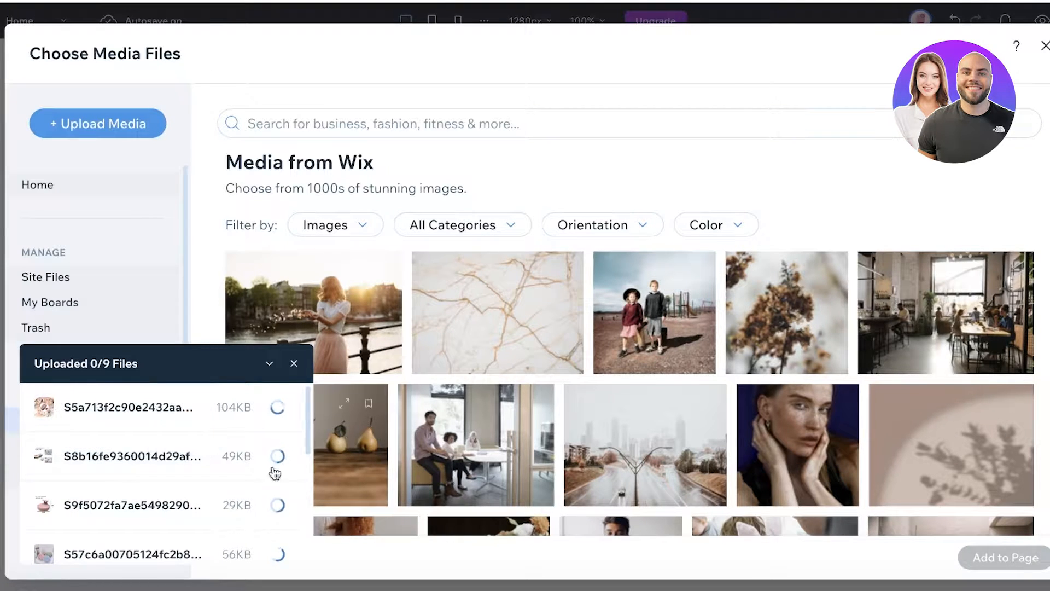
scroll(170, 526, down, 5)
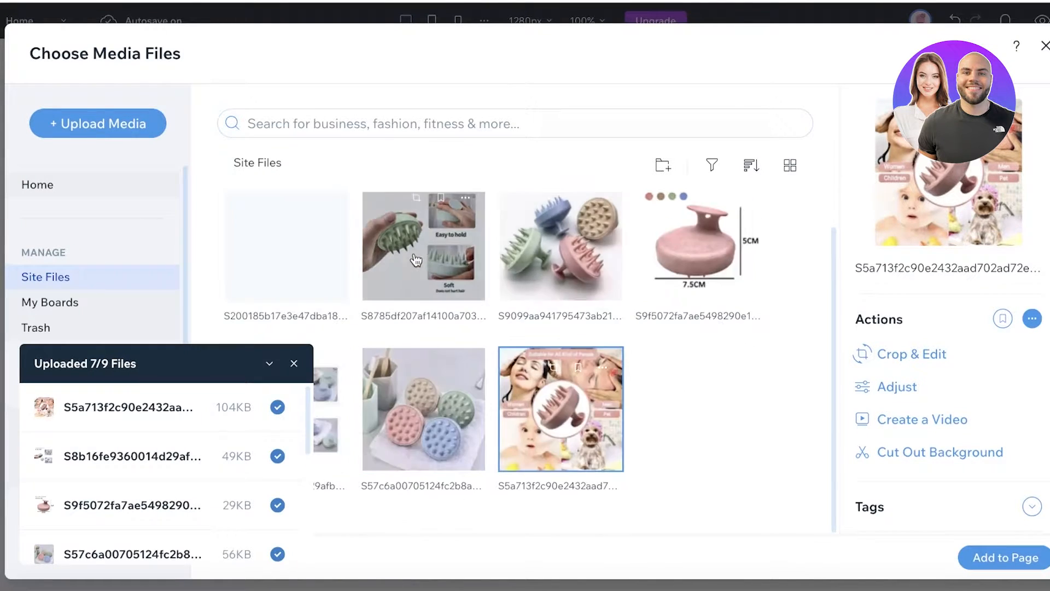
click(294, 363)
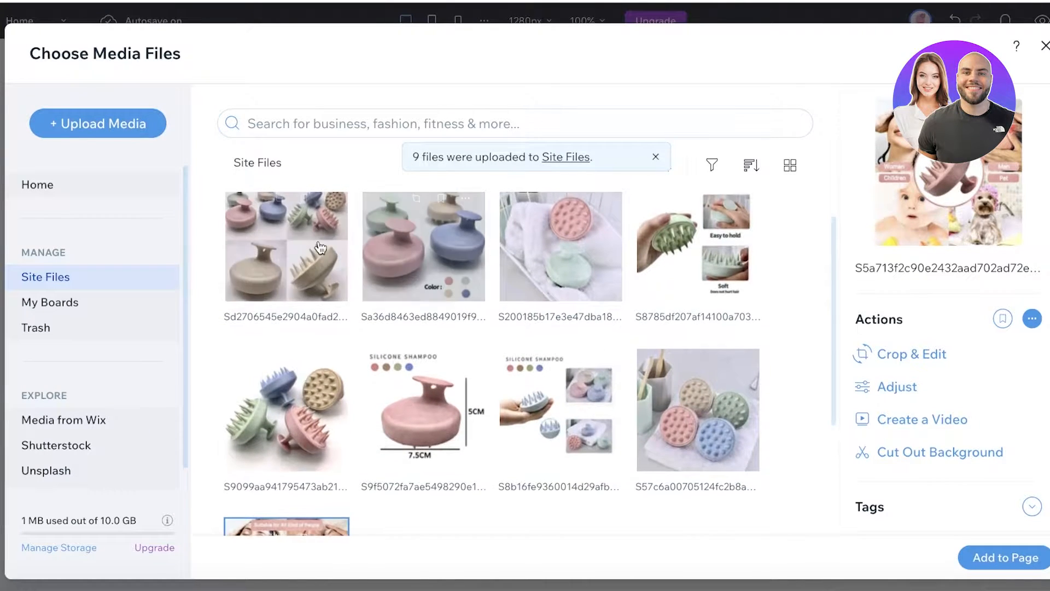
- Add the pink-and-mint brushes-on-towel photo to the hero's right column
click(561, 249)
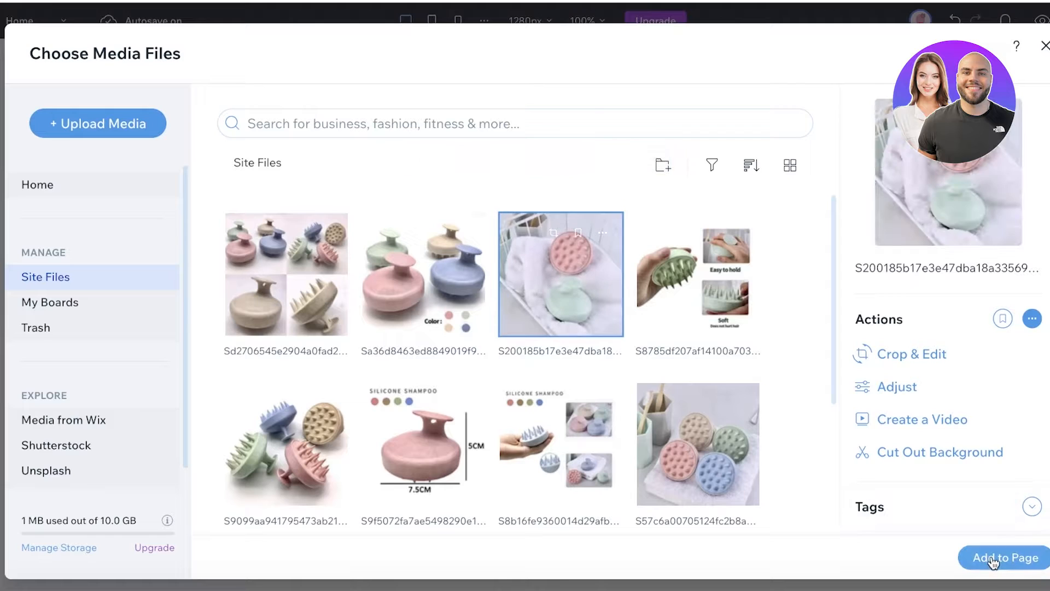
click(987, 557)
scroll(766, 520, down, 3)
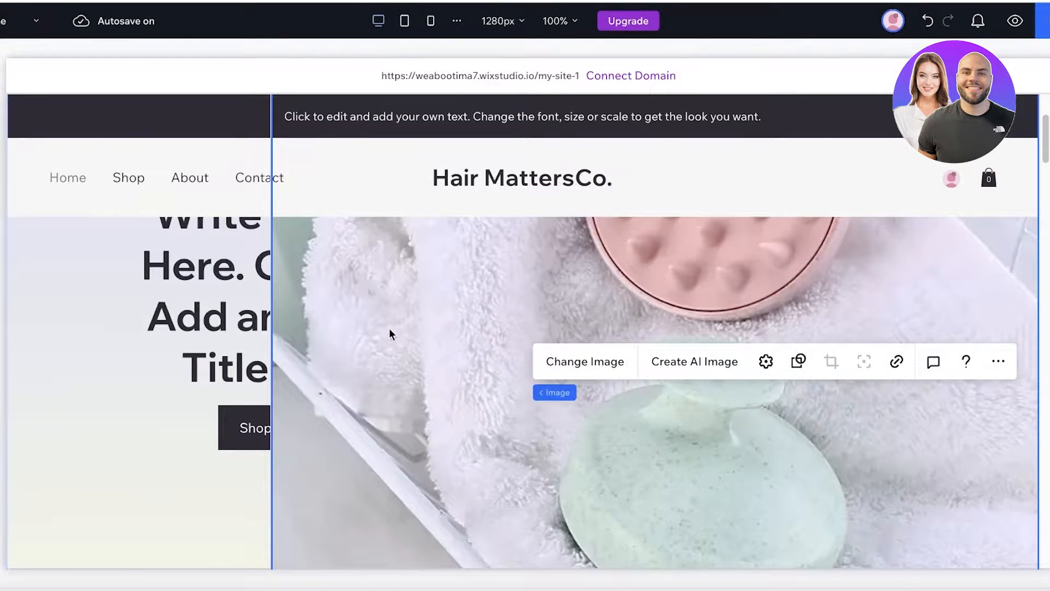
- Resize the hero columns, then delete the image cell from the hero
scroll(389, 327, up, 3)
drag(272, 292, 351, 303)
scroll(350, 303, down, 3)
click(289, 338)
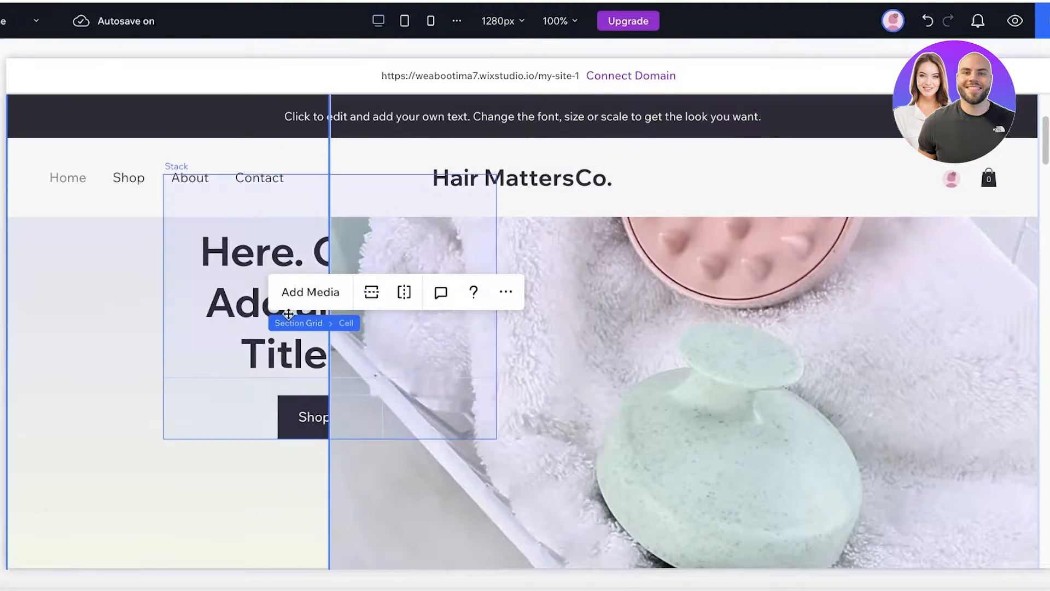
click(835, 308)
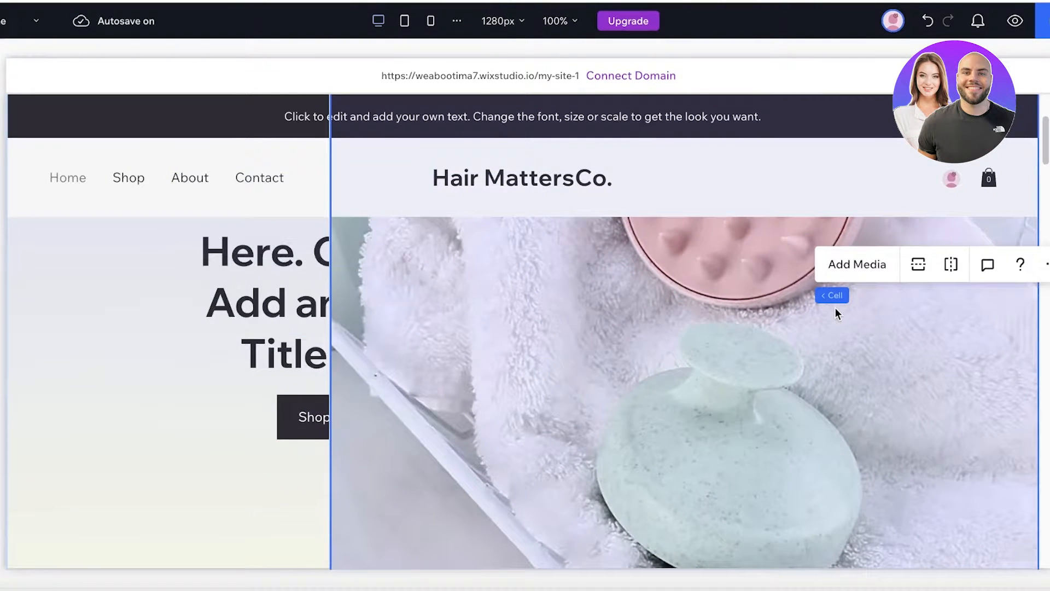
scroll(835, 308, up, 3)
scroll(586, 359, down, 1)
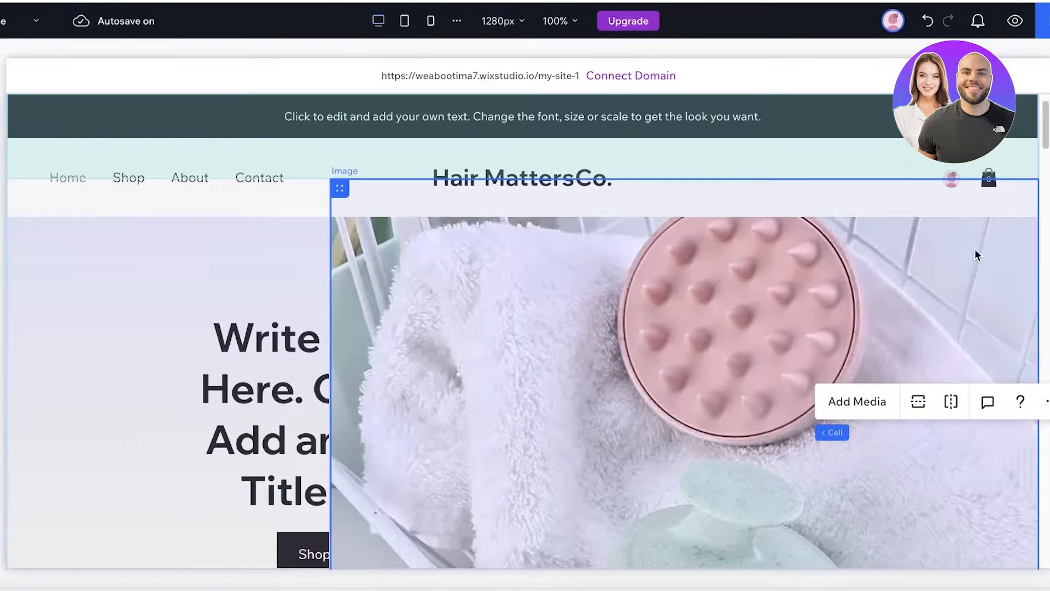
scroll(560, 307, down, 1)
key(Delete)
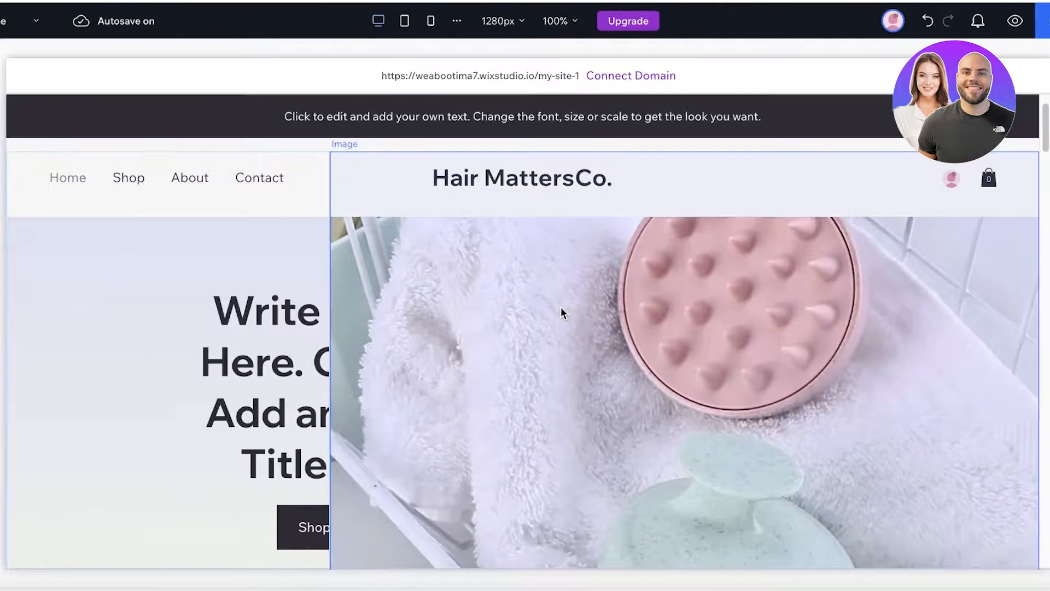
- Drag the title and Shop Now button group to the hero's centre and narrow it
click(650, 367)
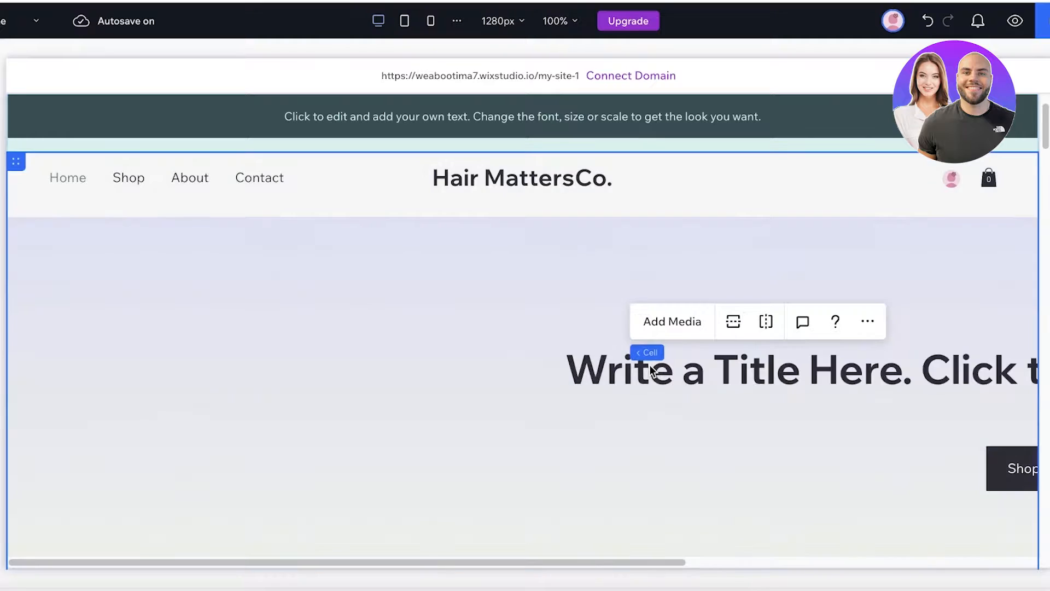
drag(650, 367, 190, 372)
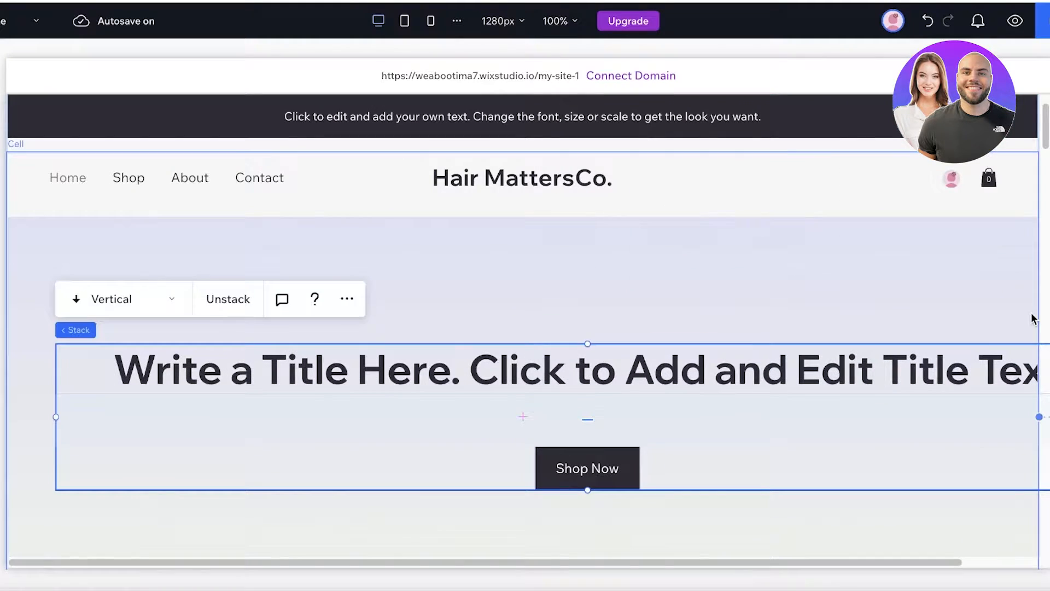
drag(851, 377, 700, 343)
drag(970, 382, 262, 385)
drag(136, 335, 631, 384)
click(836, 385)
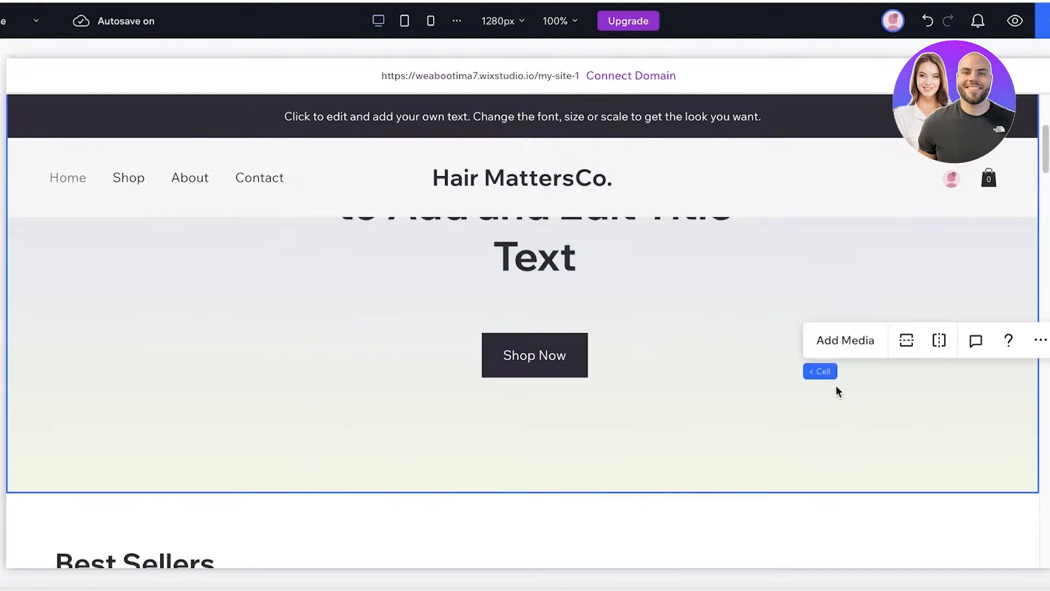
scroll(875, 345, up, 3)
mouse_move(826, 298)
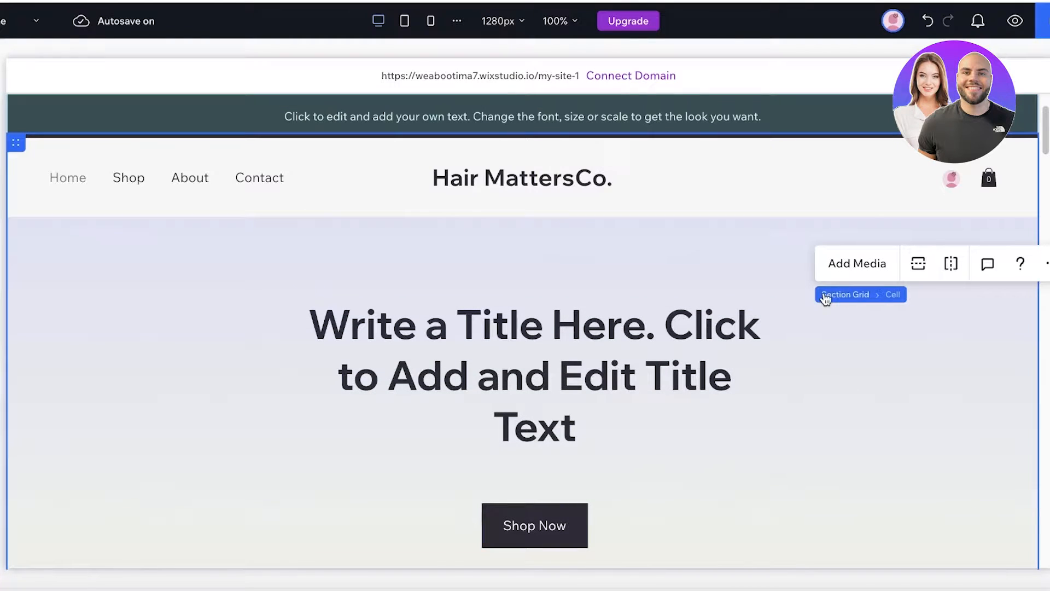
click(527, 283)
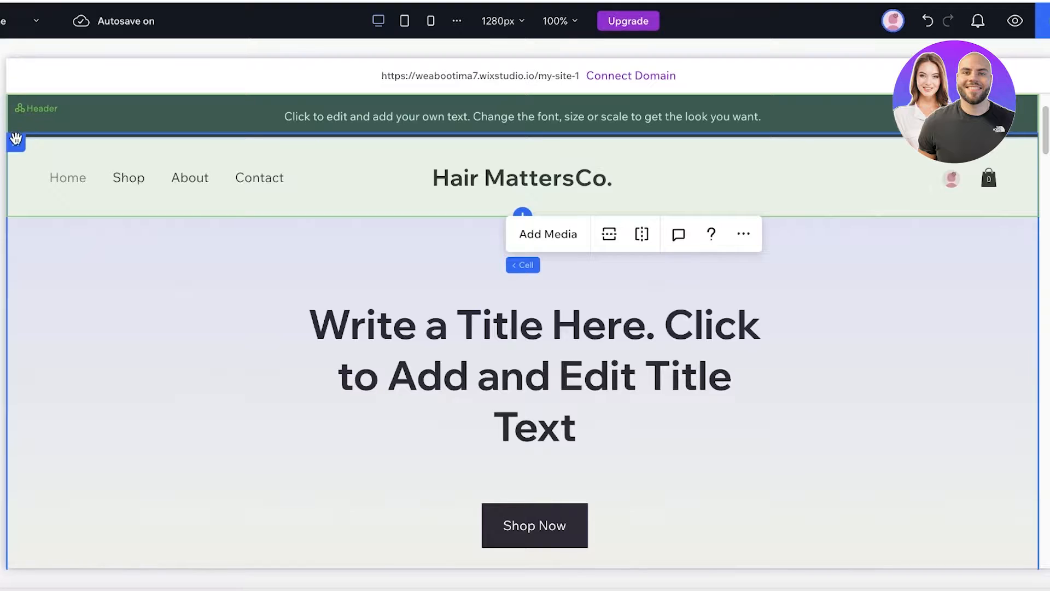
click(235, 317)
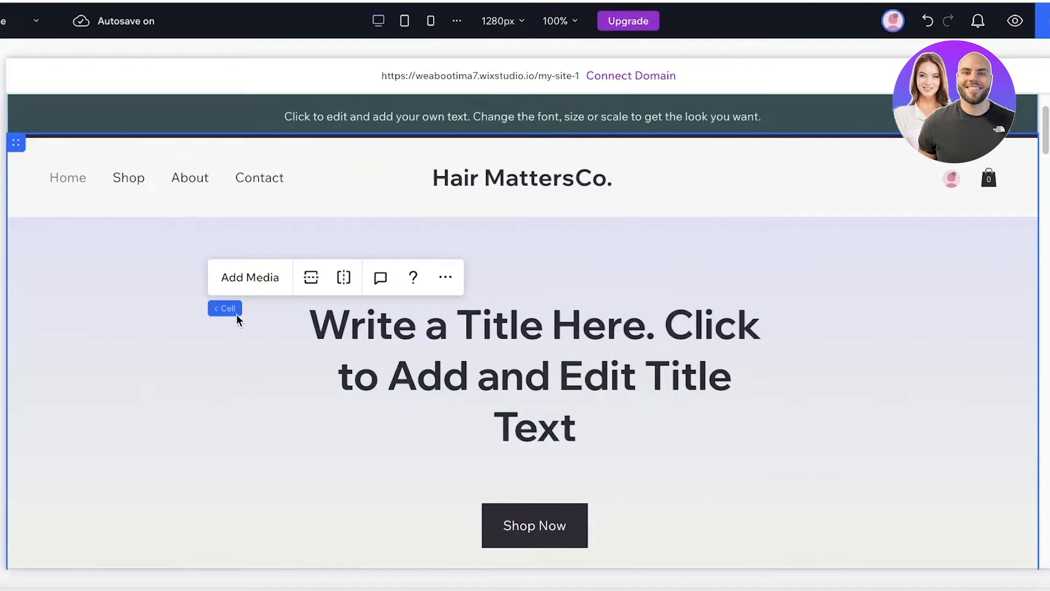
click(160, 277)
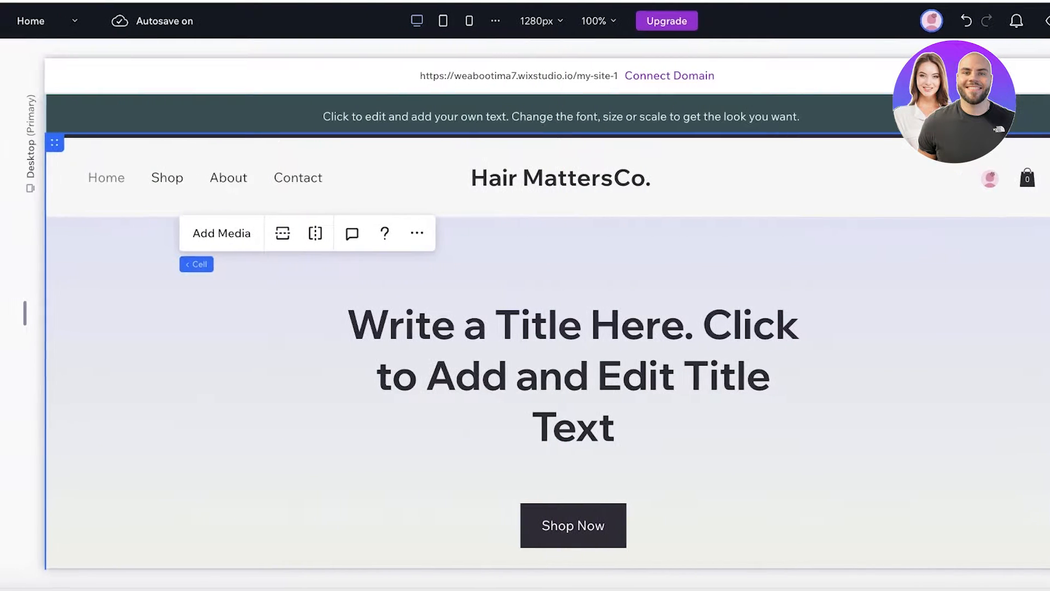
- In Layers, try deleting the hero Section Grid and its cell, undoing both deletions
click(7, 92)
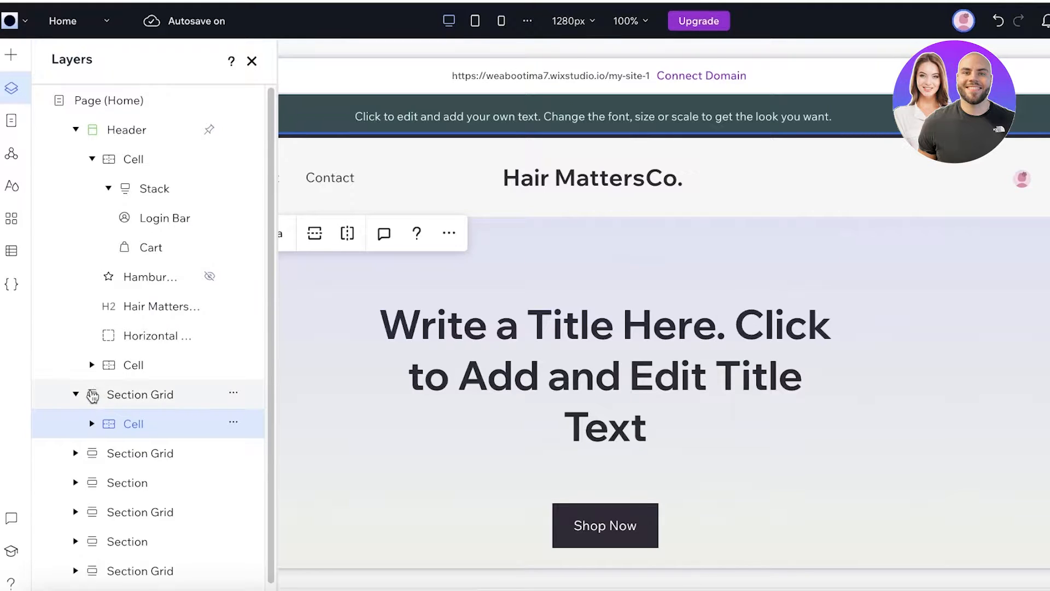
click(93, 395)
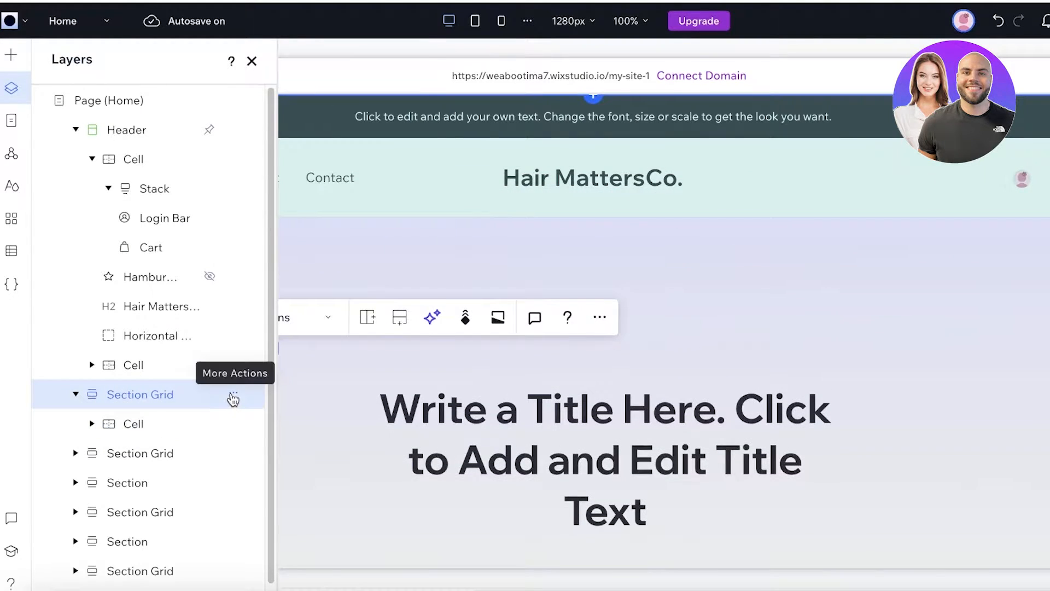
click(233, 398)
click(264, 382)
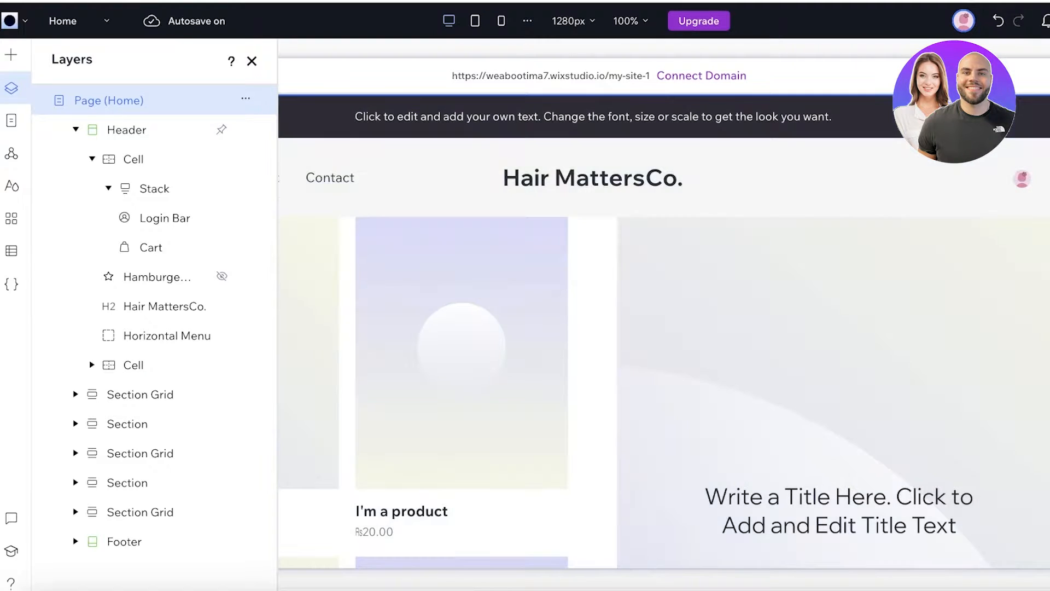
click(1000, 22)
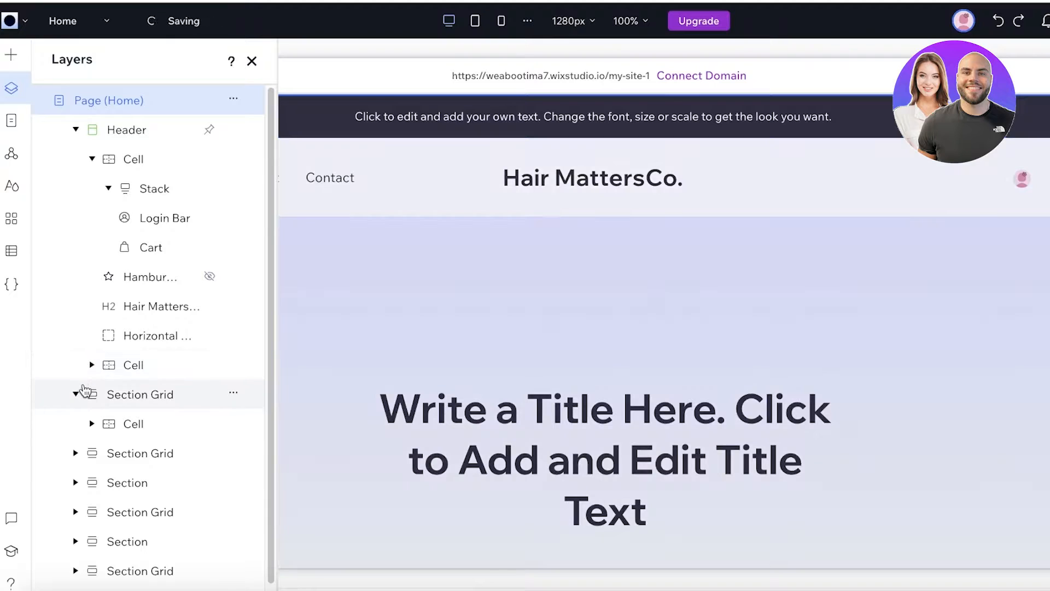
click(235, 425)
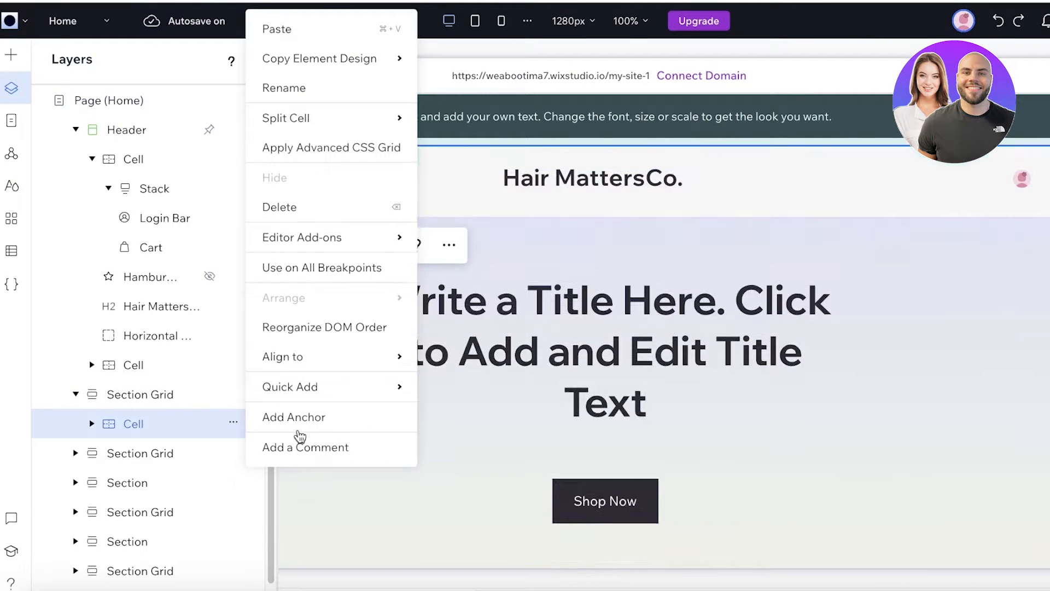
click(304, 210)
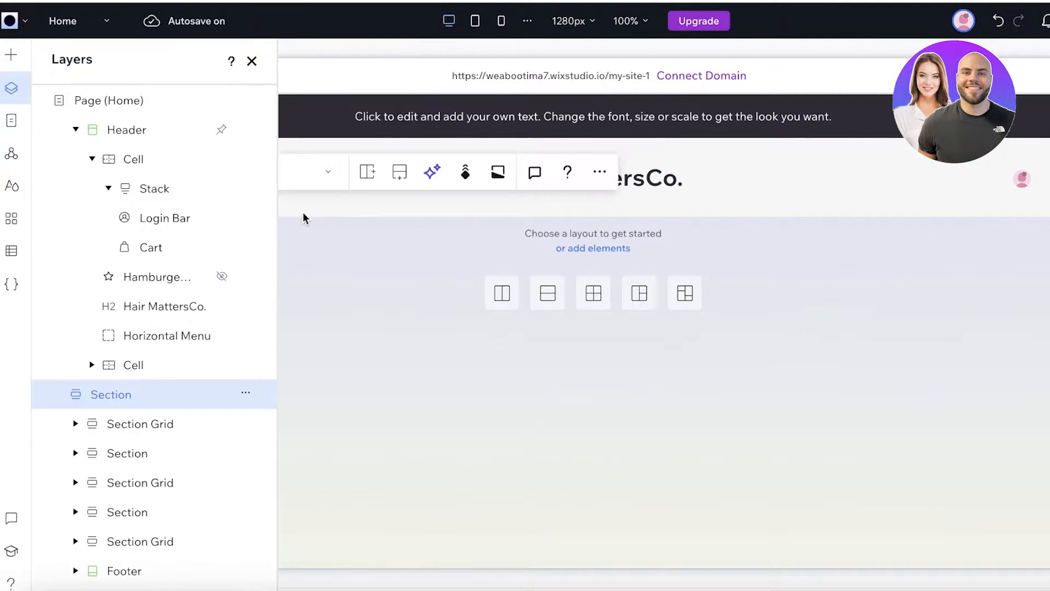
click(511, 300)
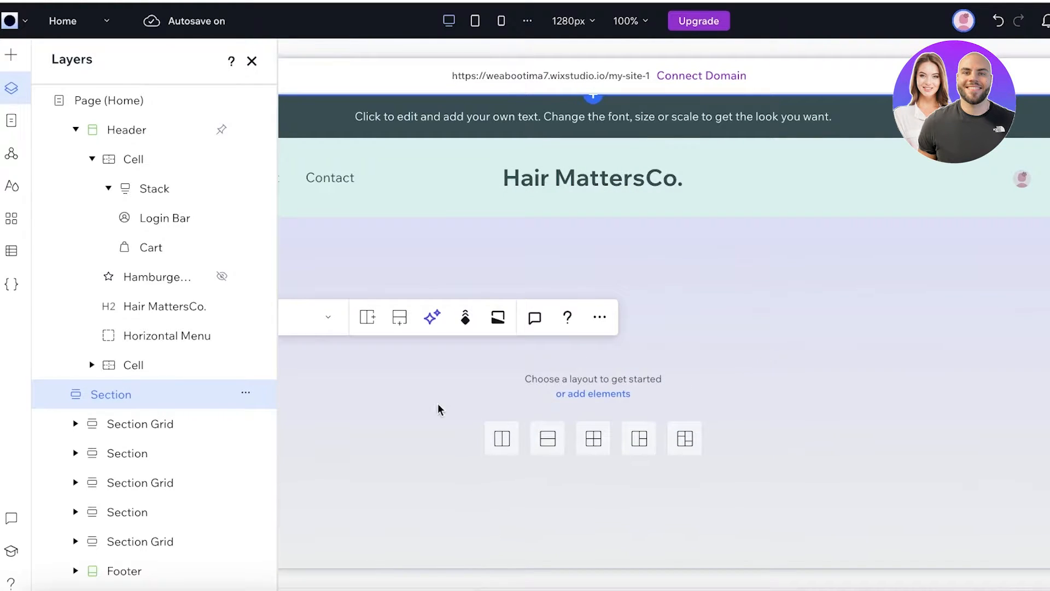
click(999, 32)
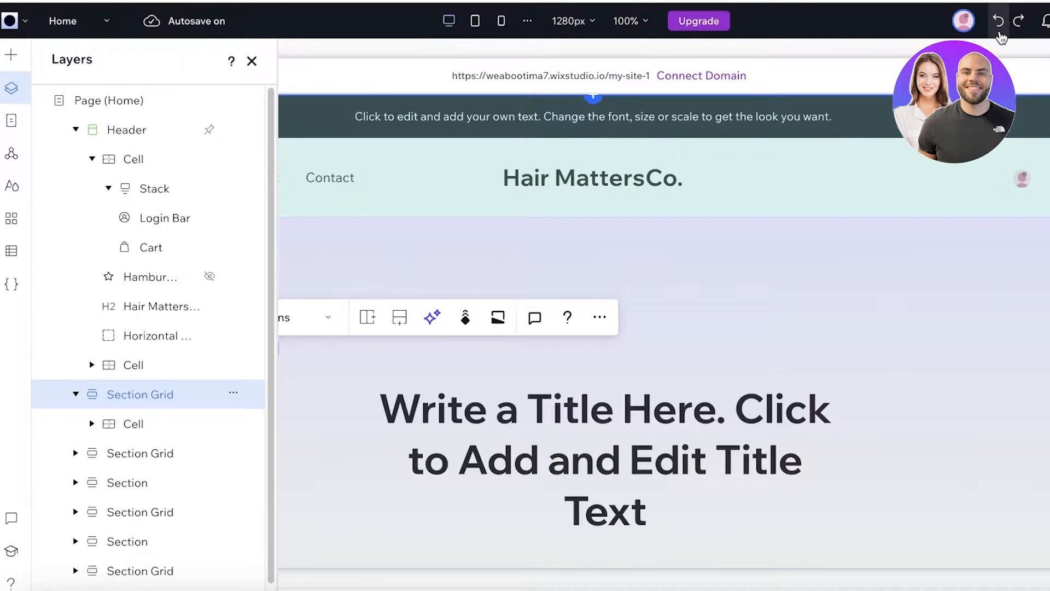
- Set the pink and mint brushes-on-towel photo as the hero cell's background
click(758, 283)
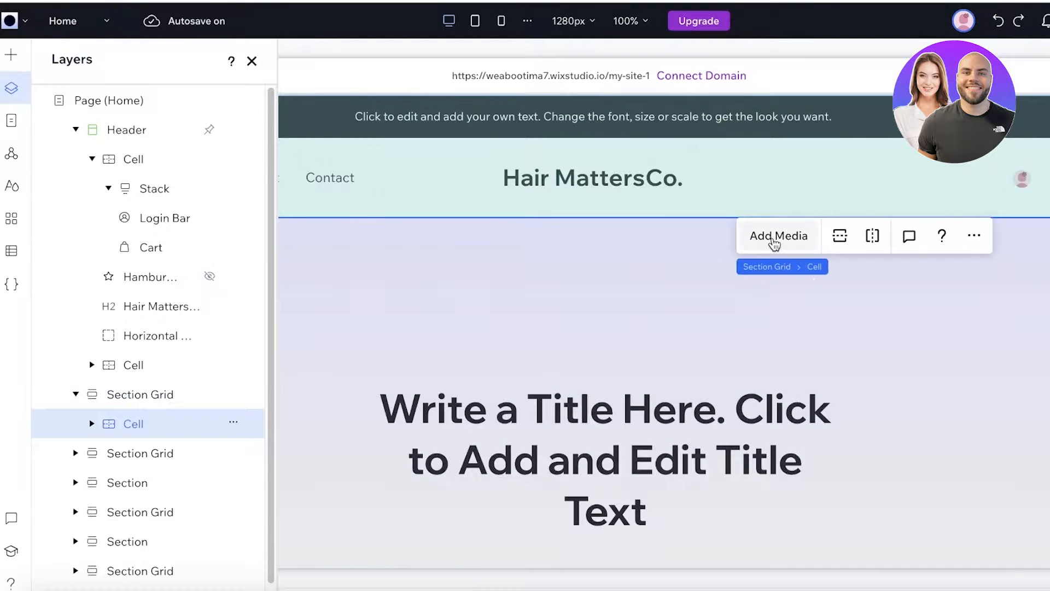
click(695, 237)
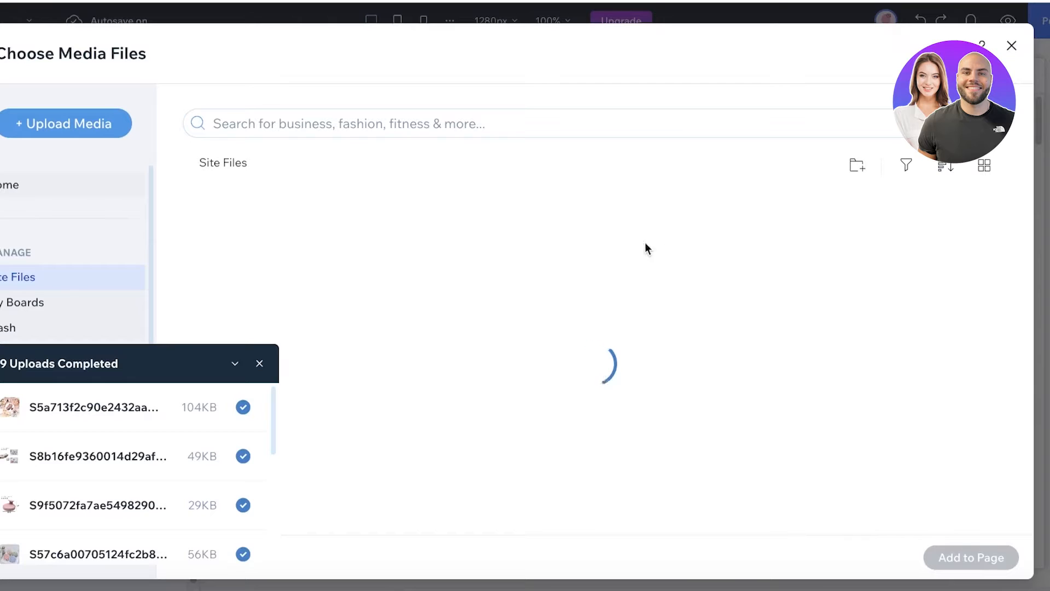
click(525, 273)
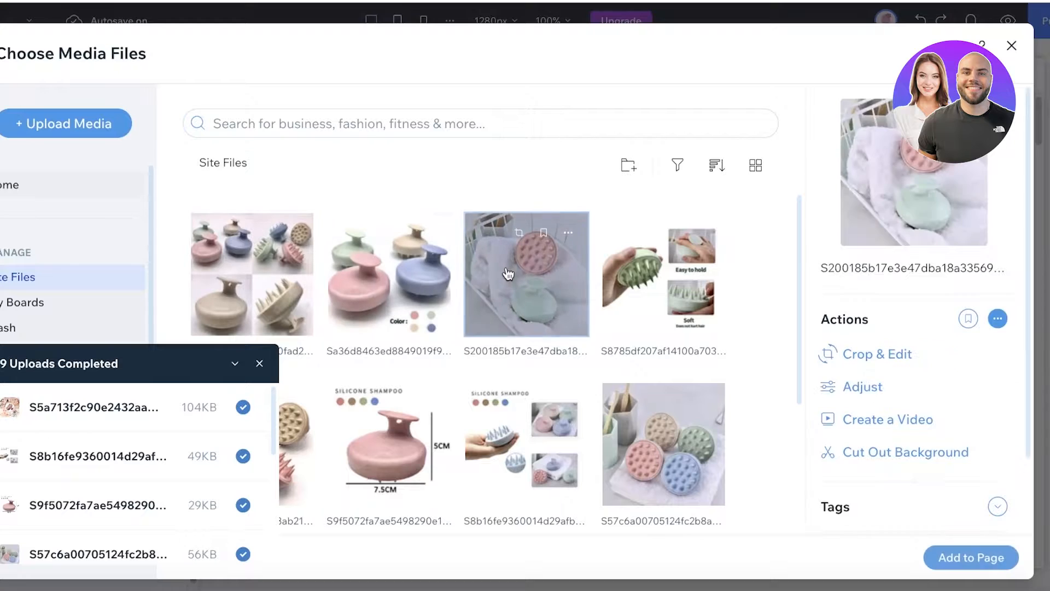
click(943, 547)
scroll(777, 383, down, 3)
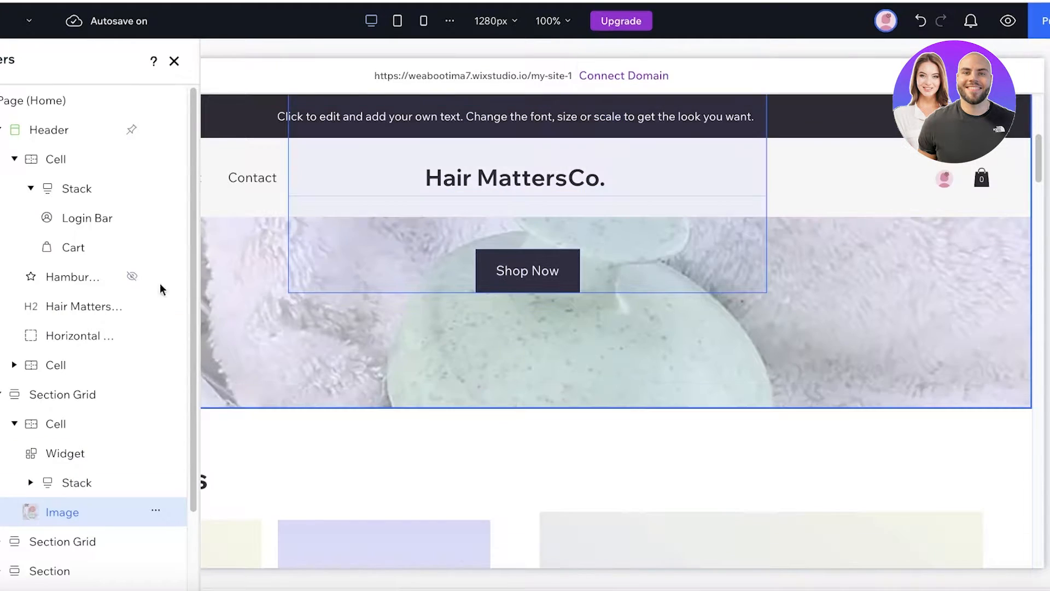
- Close the Layers panel and set the canvas zoom to 70%
click(174, 61)
click(566, 21)
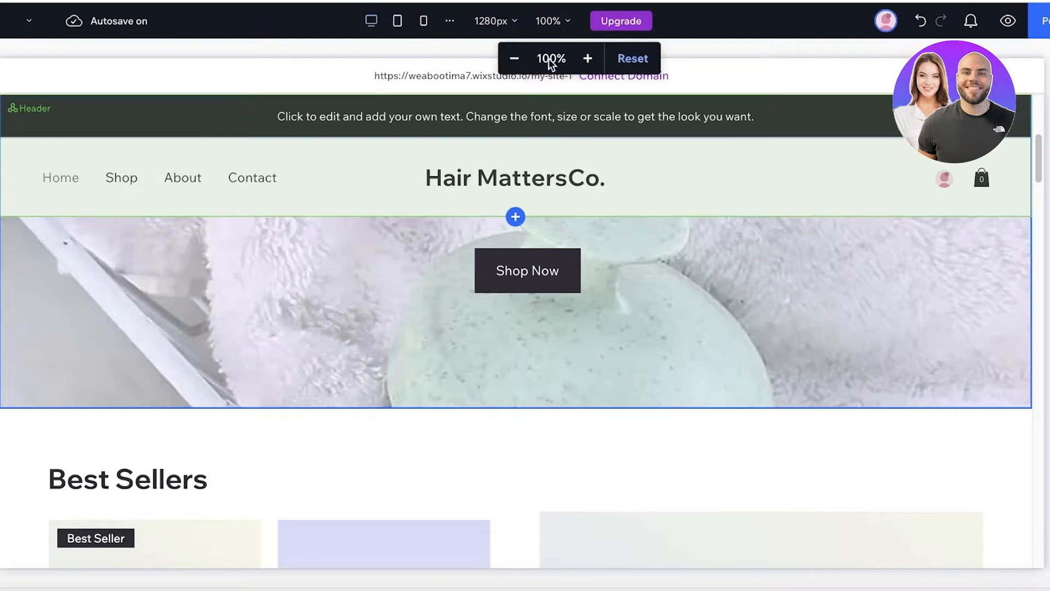
click(516, 59)
click(515, 59)
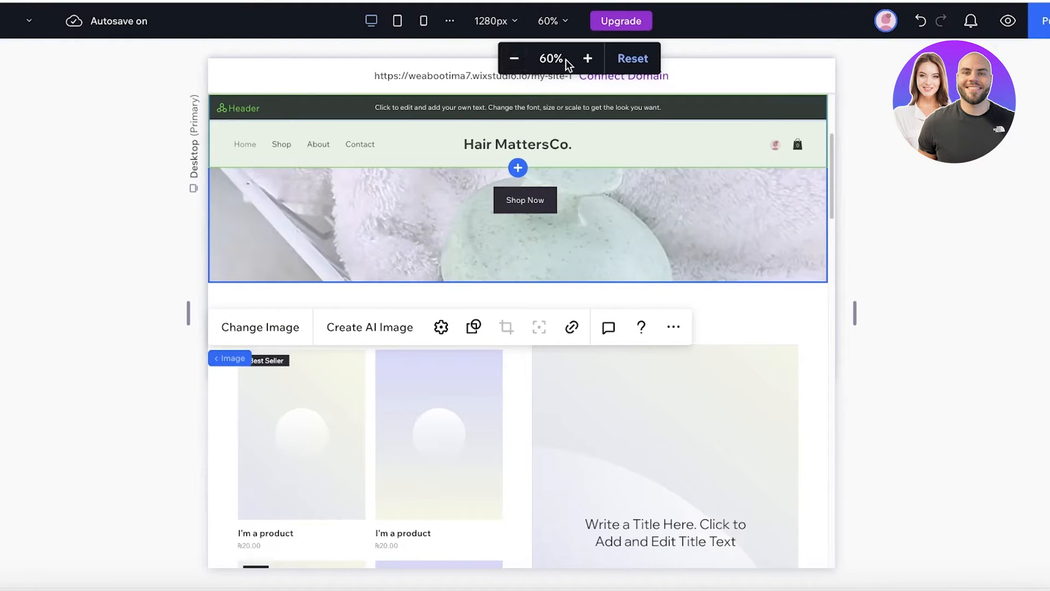
click(587, 58)
scroll(664, 256, up, 5)
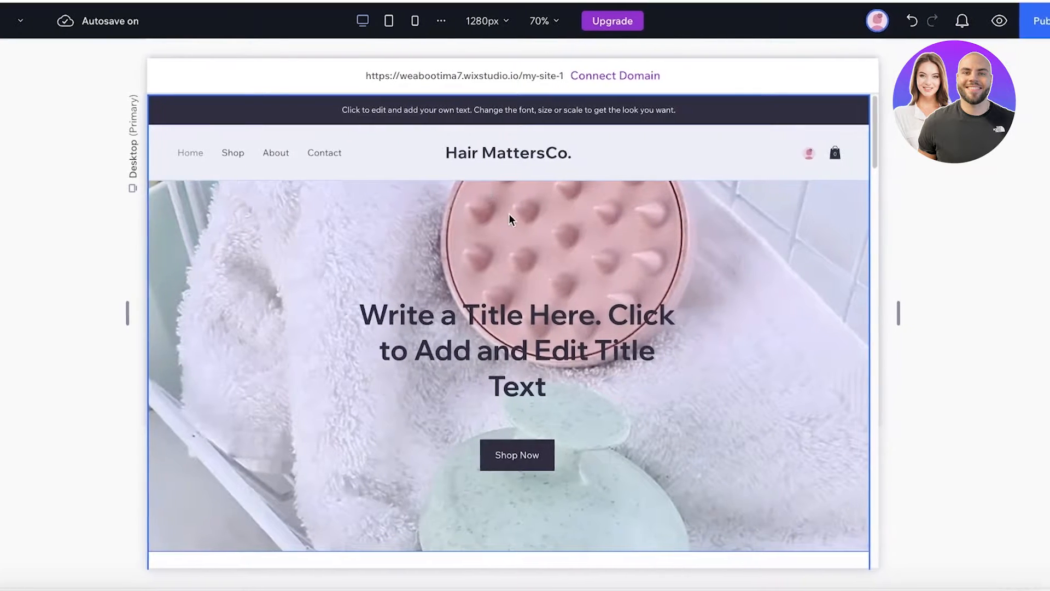
- Edit the hero title, entering wording about density and reducing hairfall with our products
click(465, 330)
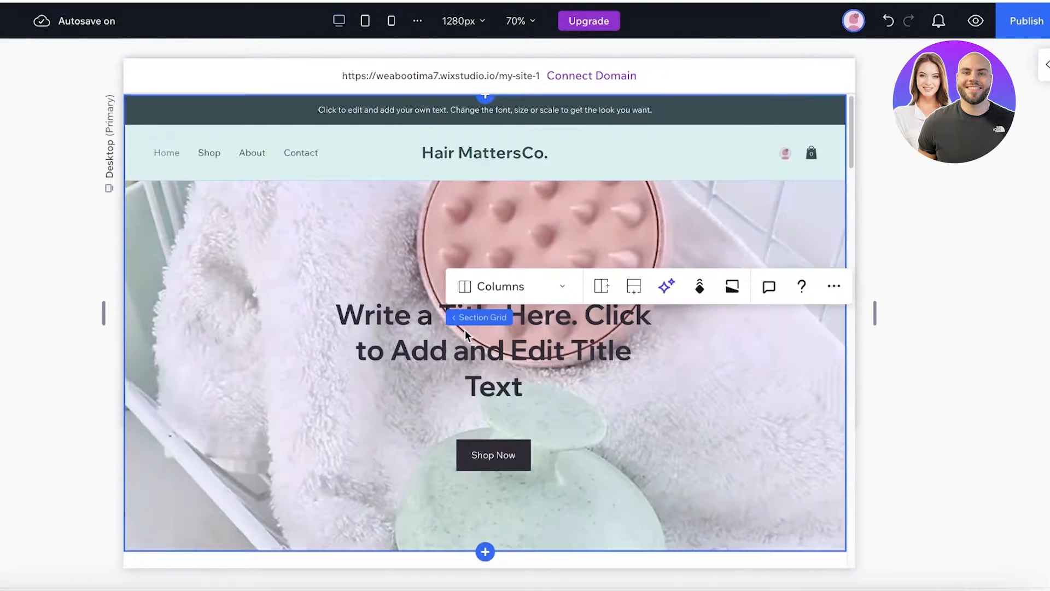
click(395, 332)
click(456, 331)
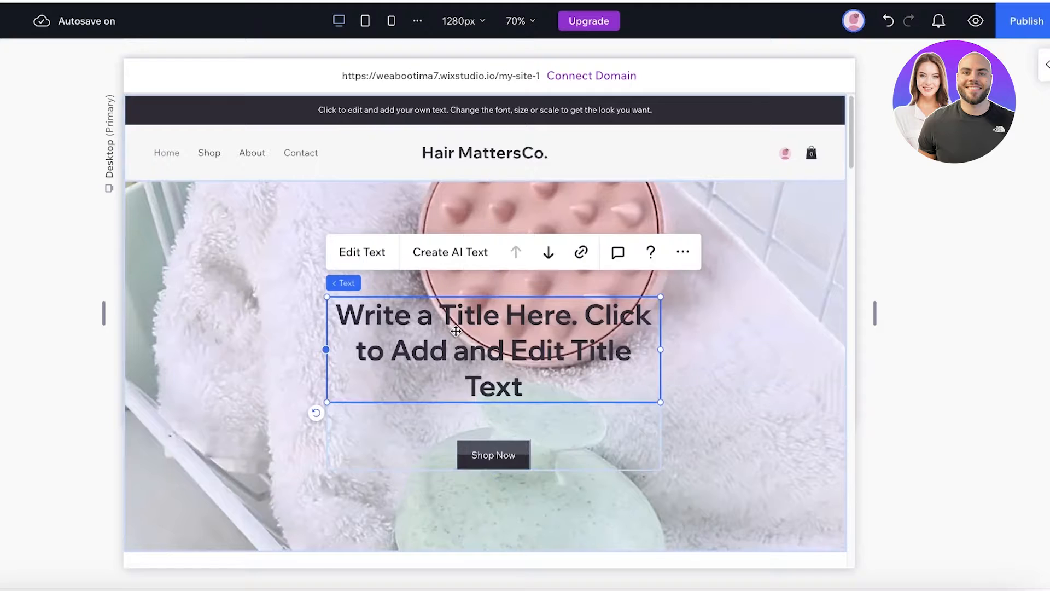
double_click(456, 331)
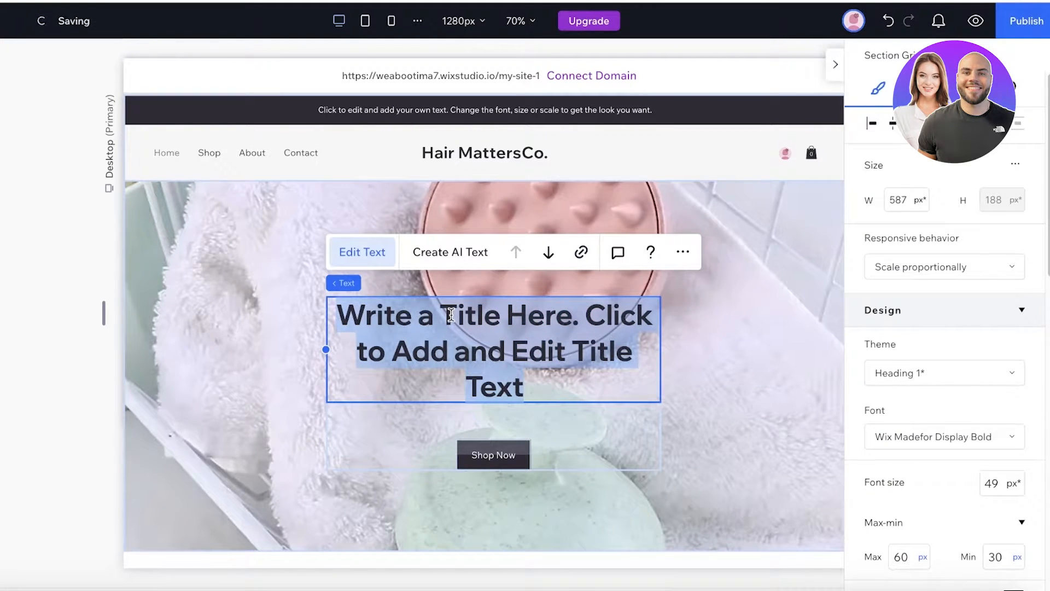
text(Improve your hair)
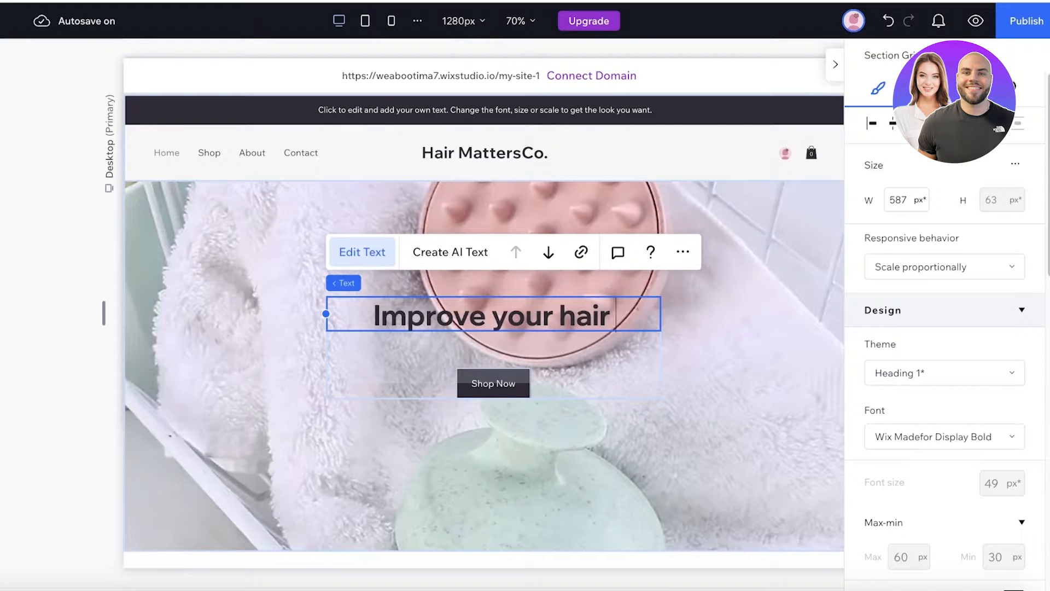
text(density an)
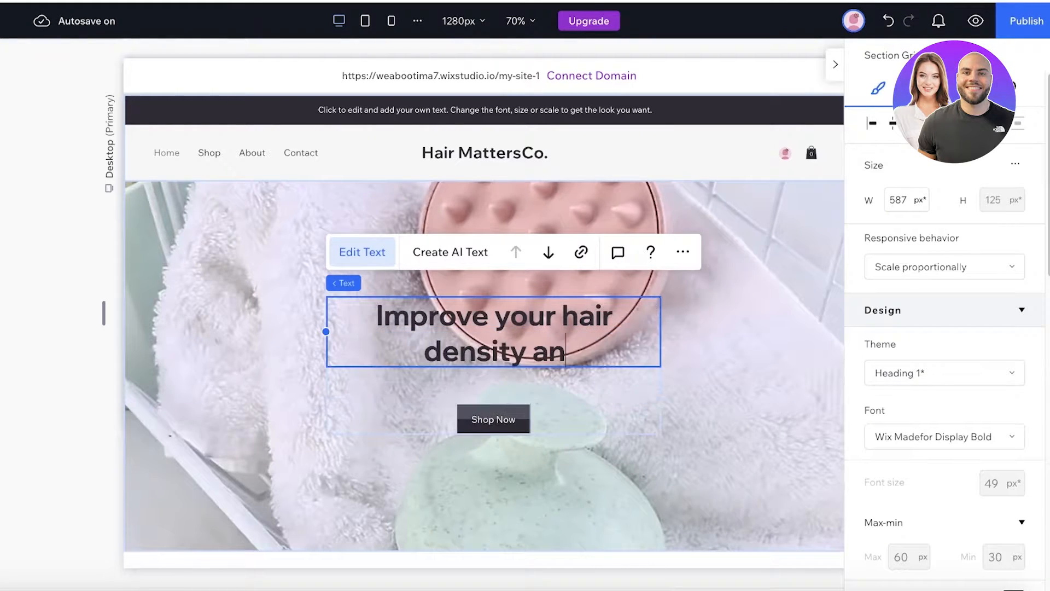
text(d reduce hari)
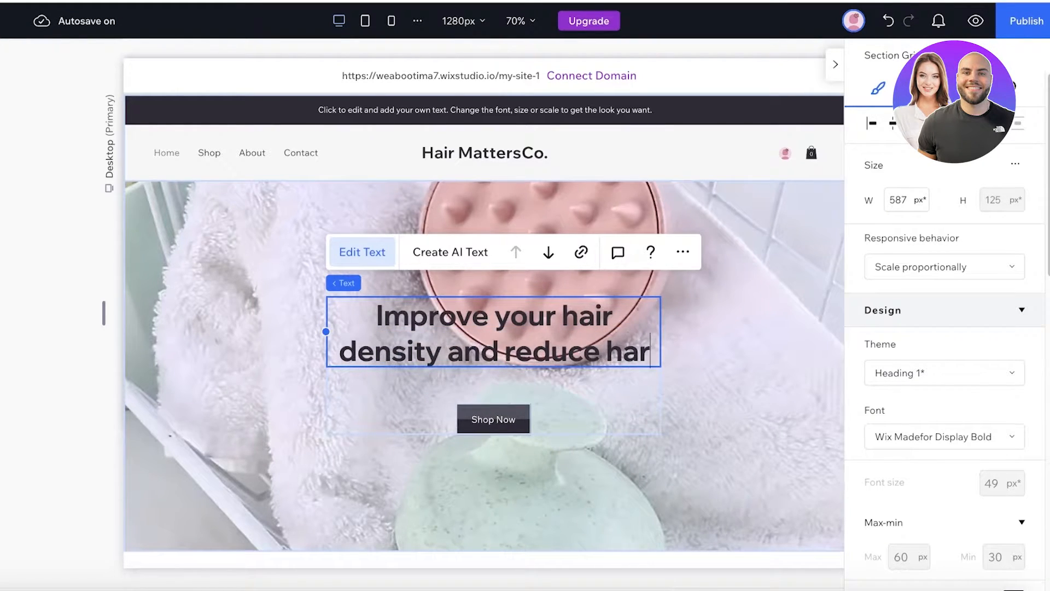
key(BackSpace)
key(BackSpace)
text(irfall with our p)
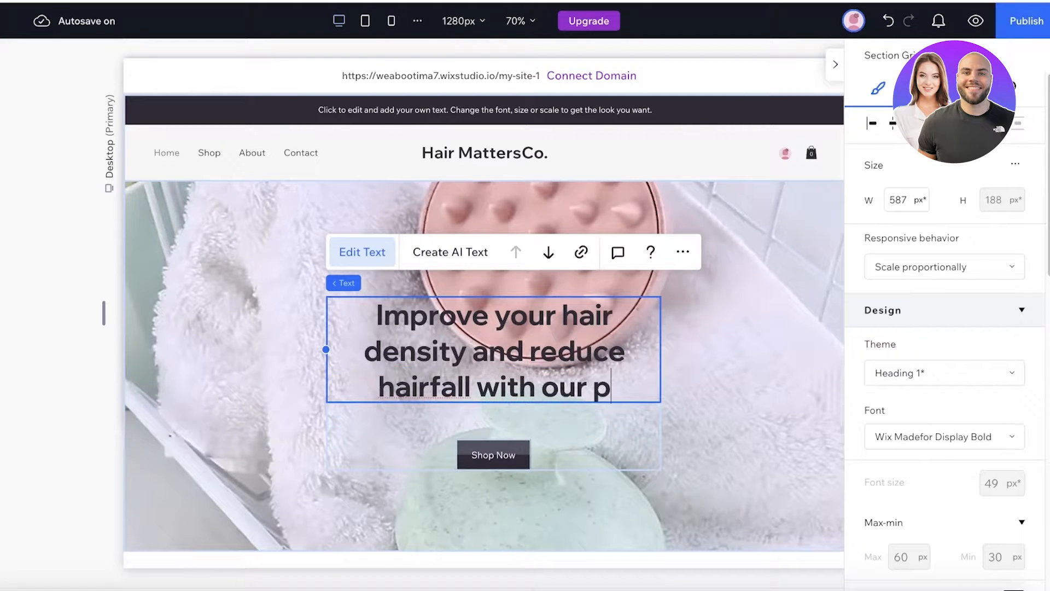
text(roducts)
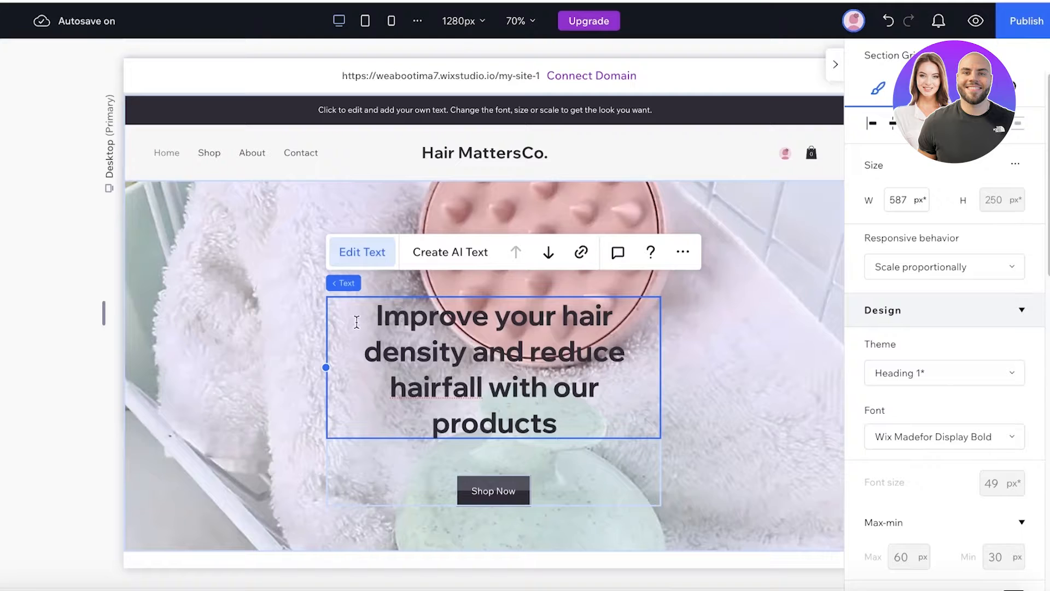
- Rewrite the title as 'Improve hair health with us!' and nudge its group higher
drag(357, 322, 670, 463)
text(A)
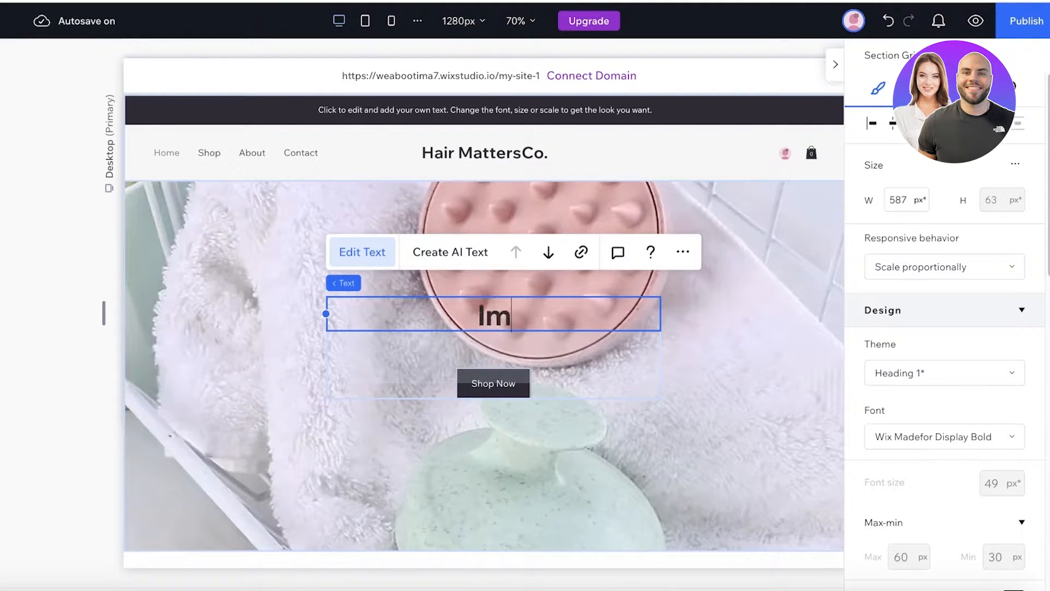
text(mprove hair health wi)
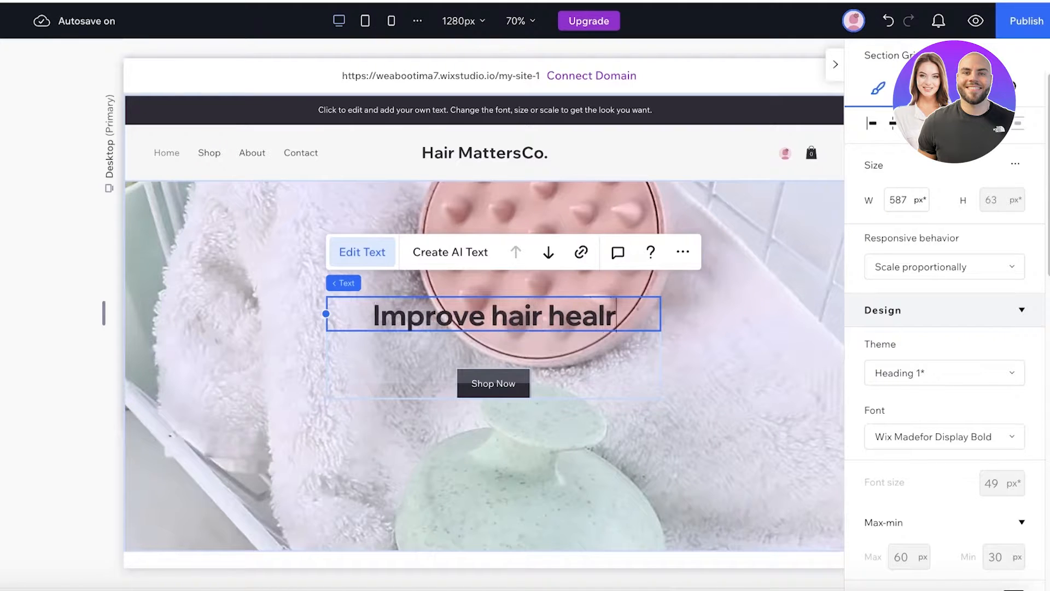
text(th)
key(Return)
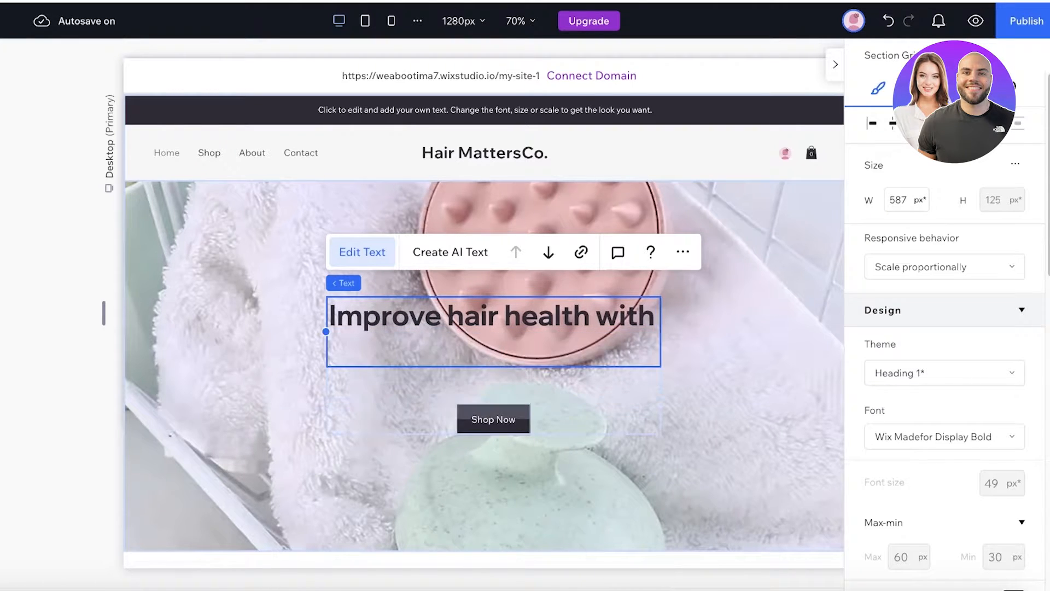
text(us!)
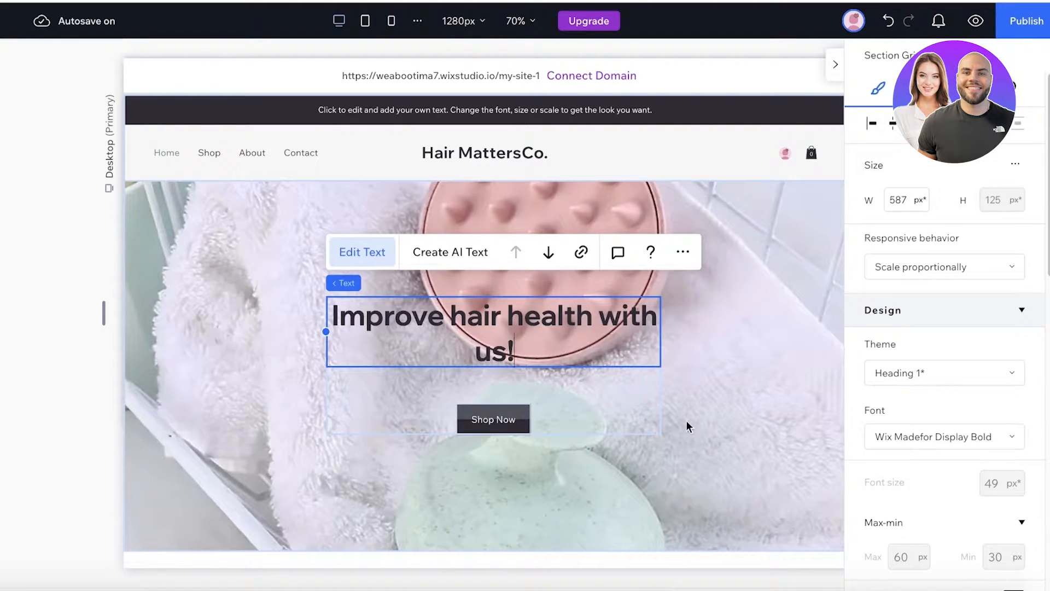
click(357, 291)
drag(477, 297, 493, 334)
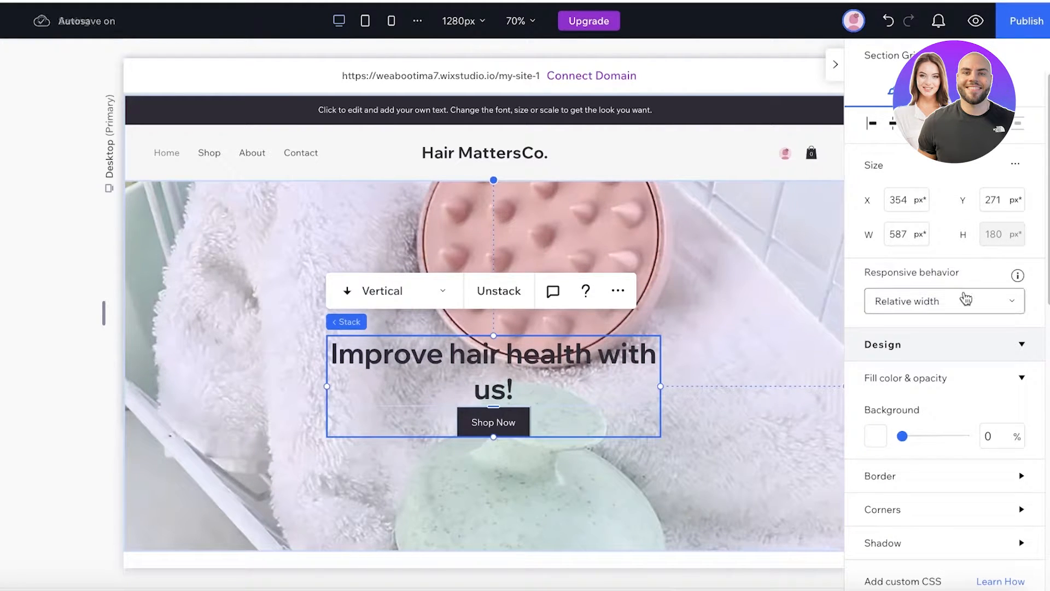
- Keep the group at Relative width and set the Stack direction to Horizontal
click(965, 299)
click(959, 298)
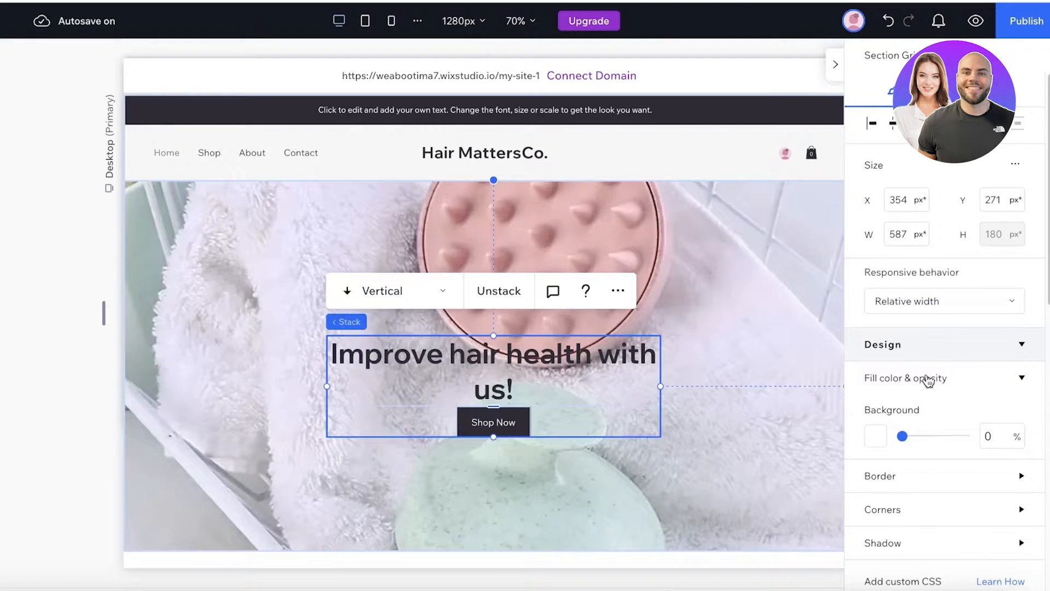
click(928, 382)
click(928, 381)
click(928, 382)
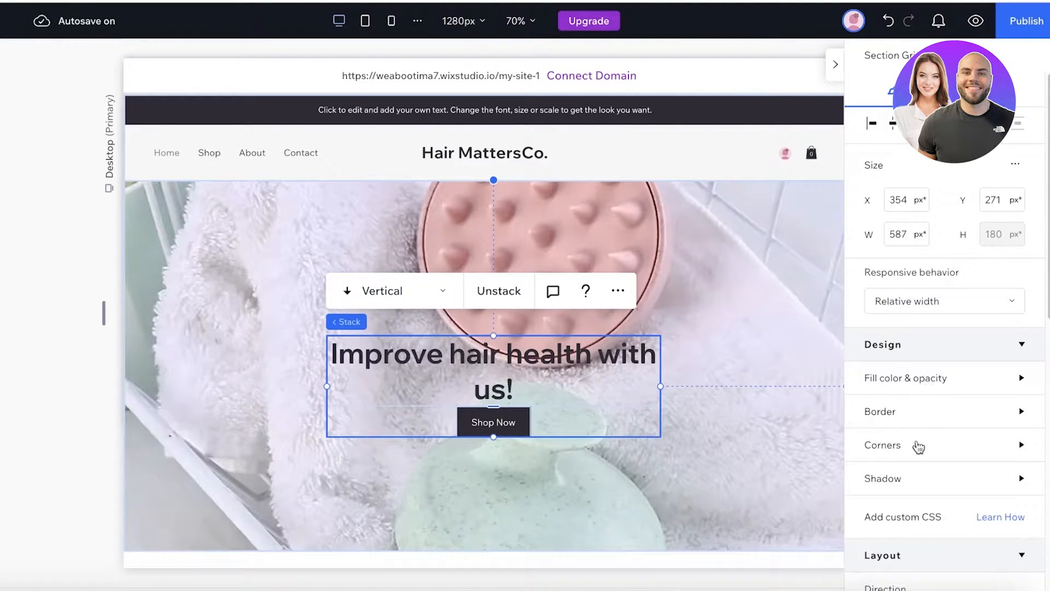
scroll(914, 468, down, 6)
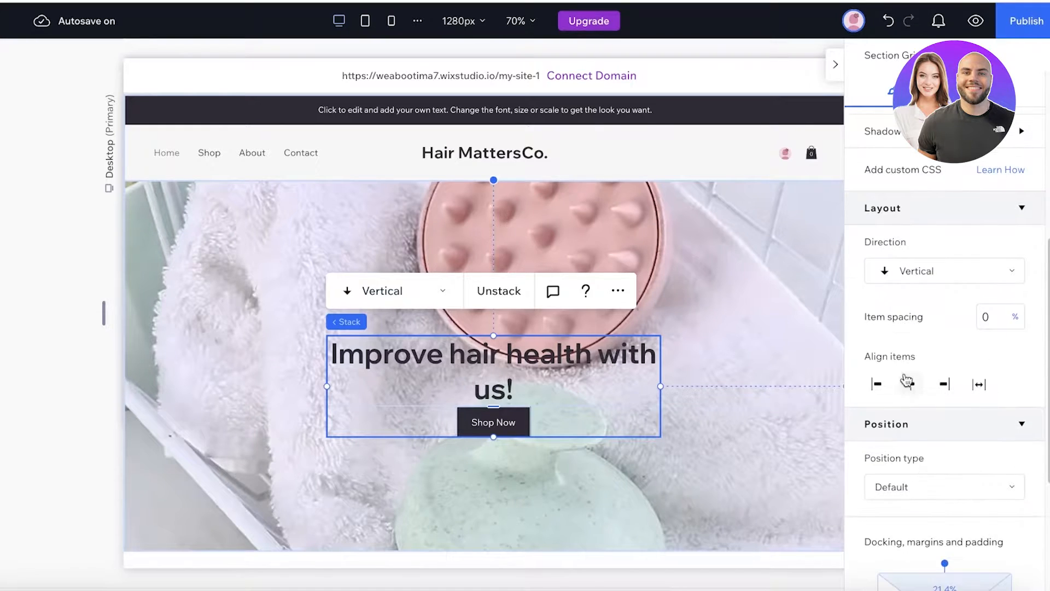
click(933, 279)
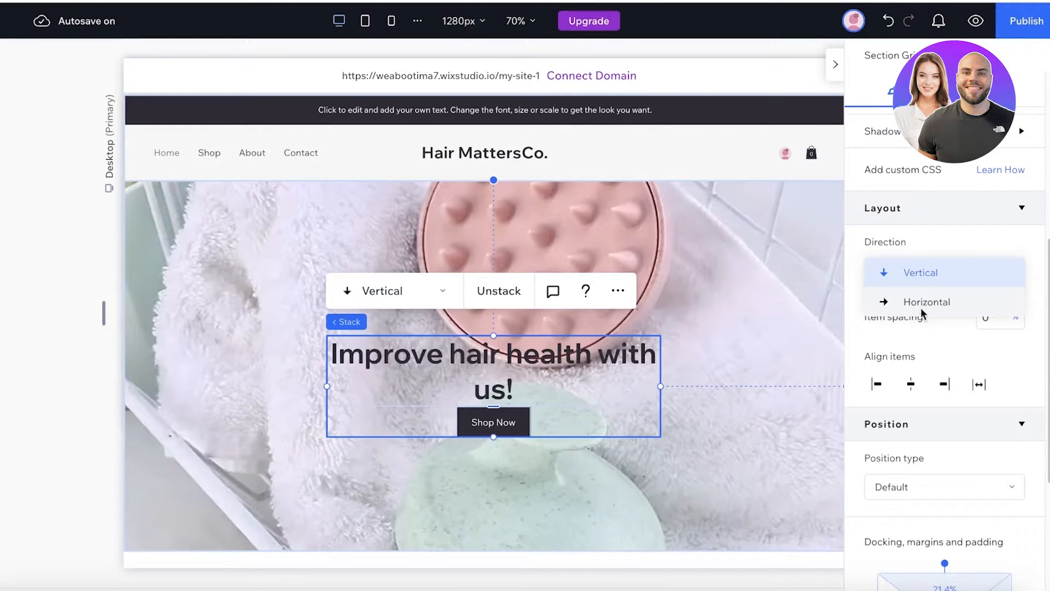
click(925, 303)
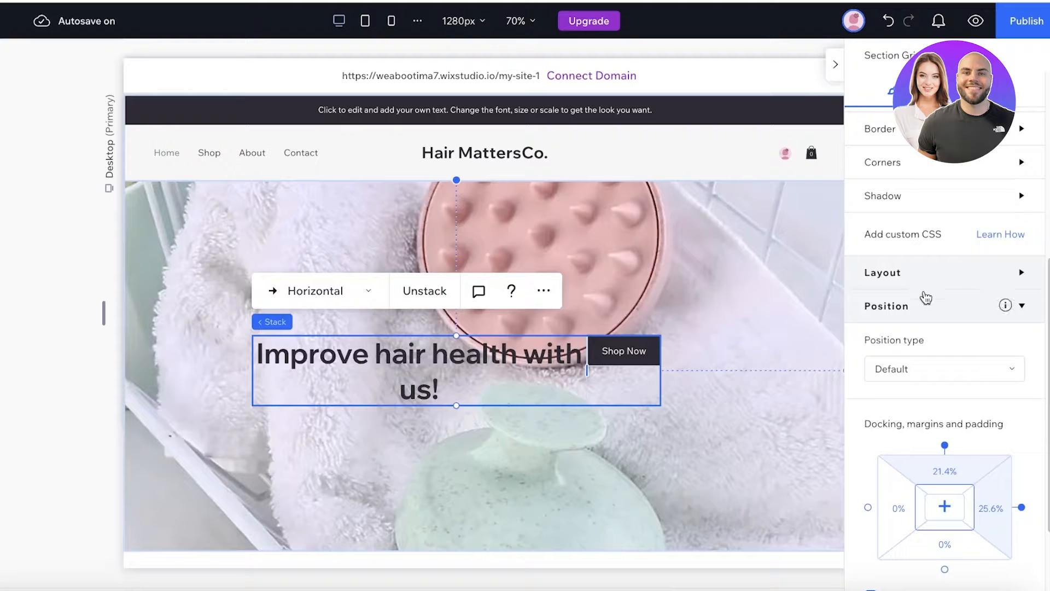
scroll(922, 416, down, 3)
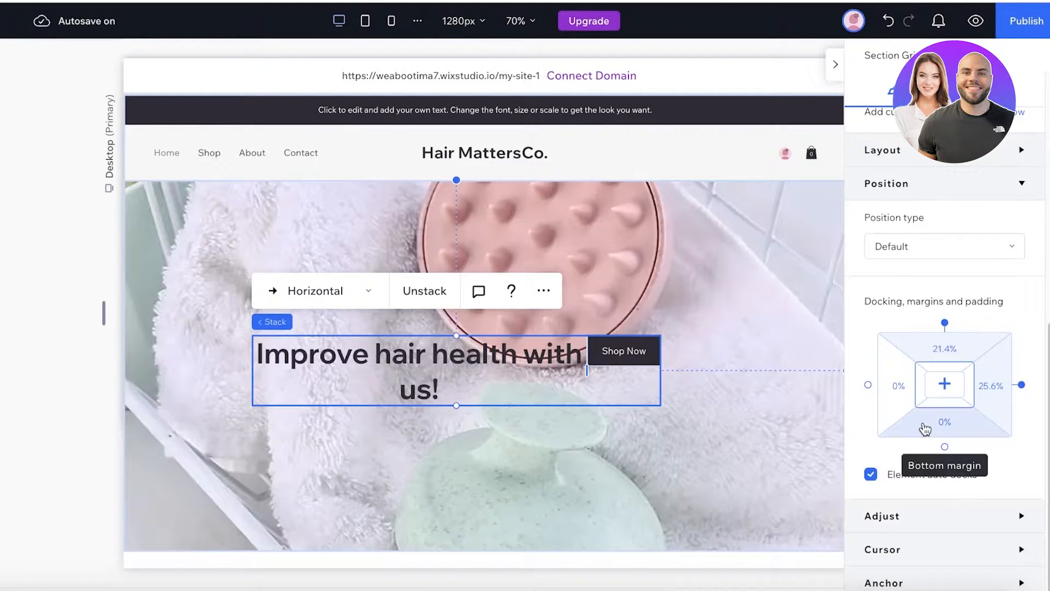
- Pull the heading out of the stack and place it above Shop Now on the banner's left
click(894, 400)
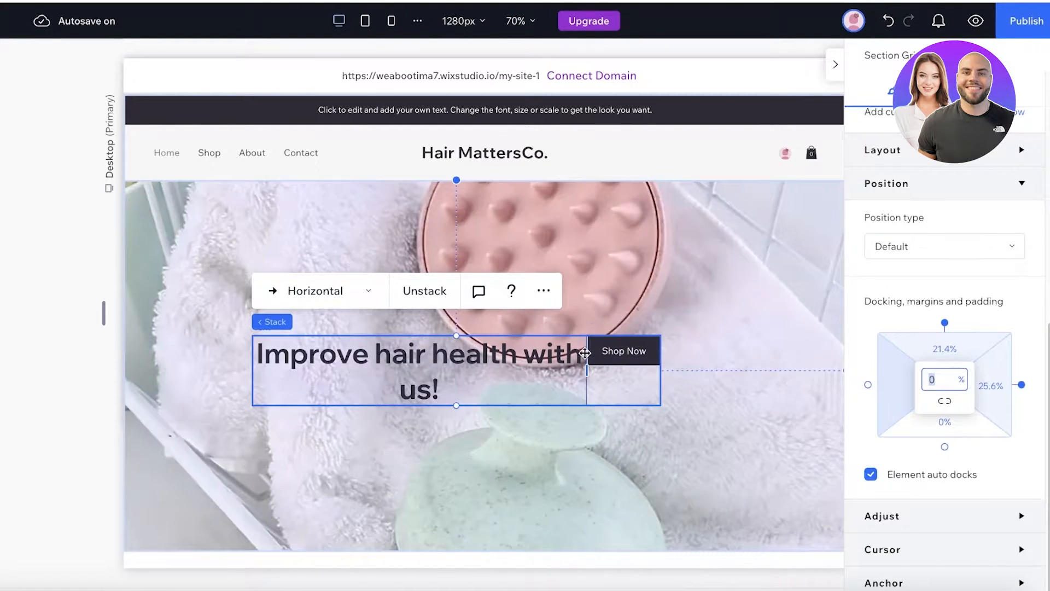
click(495, 424)
click(493, 377)
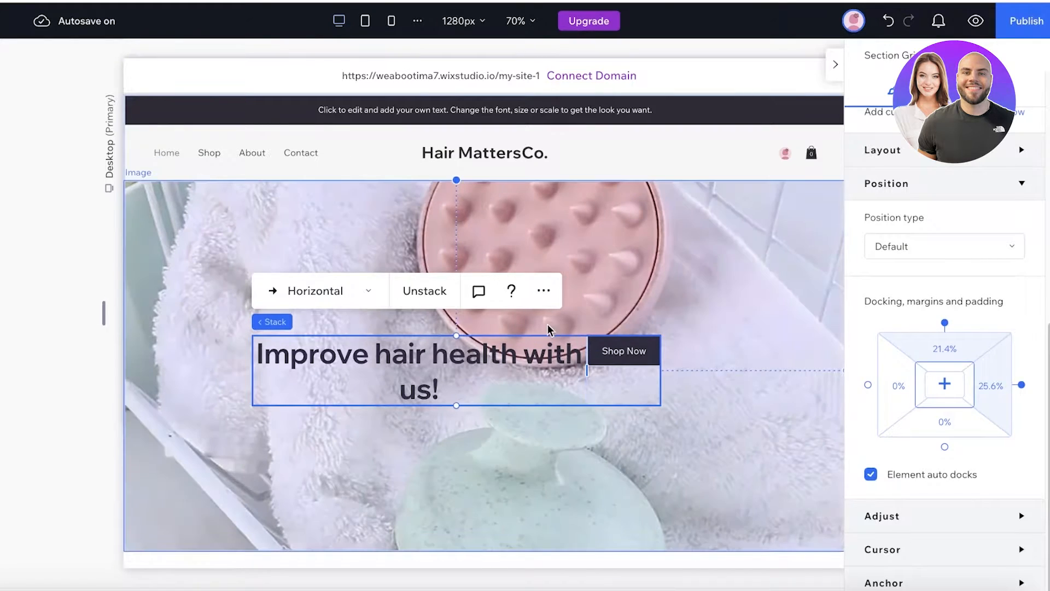
click(585, 353)
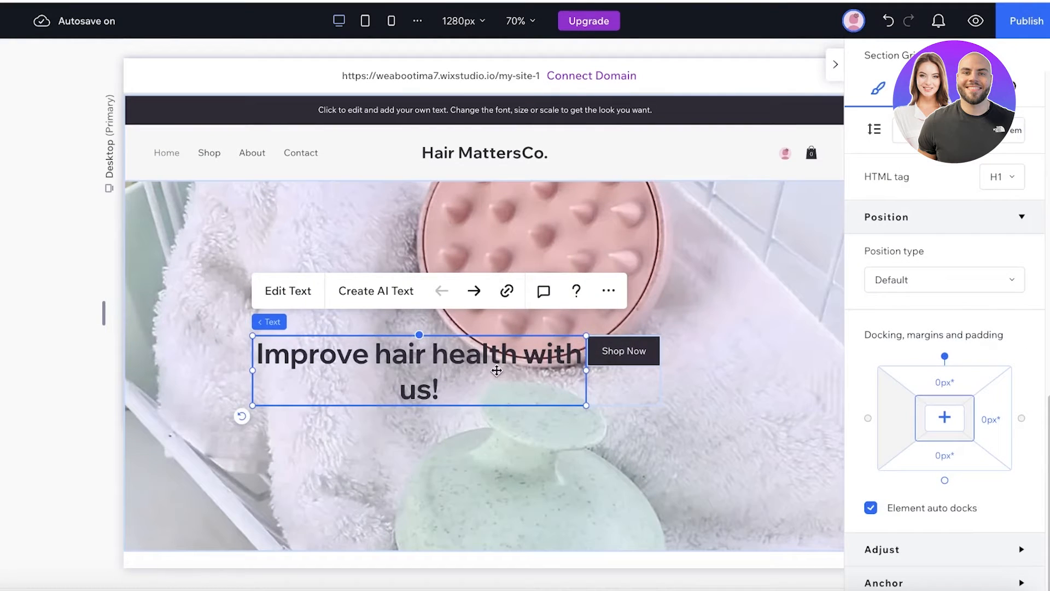
mouse_move(496, 371)
mouse_down()
mouse_move(373, 305)
mouse_move(432, 262)
mouse_move(422, 252)
mouse_move(399, 277)
mouse_move(335, 305)
mouse_move(387, 314)
mouse_up()
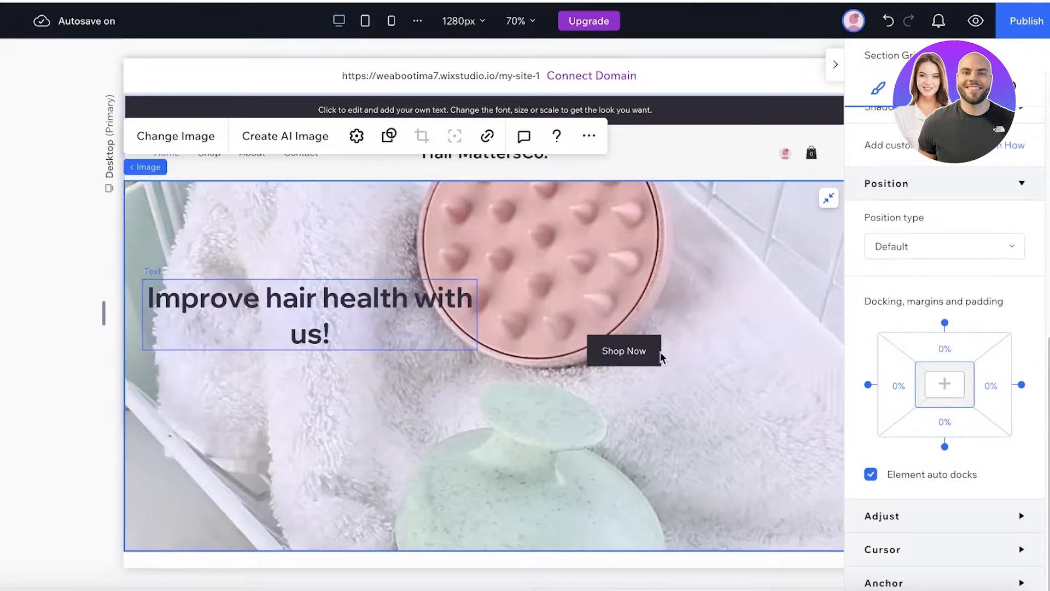
drag(618, 358, 363, 434)
drag(308, 305, 376, 343)
click(837, 66)
click(648, 250)
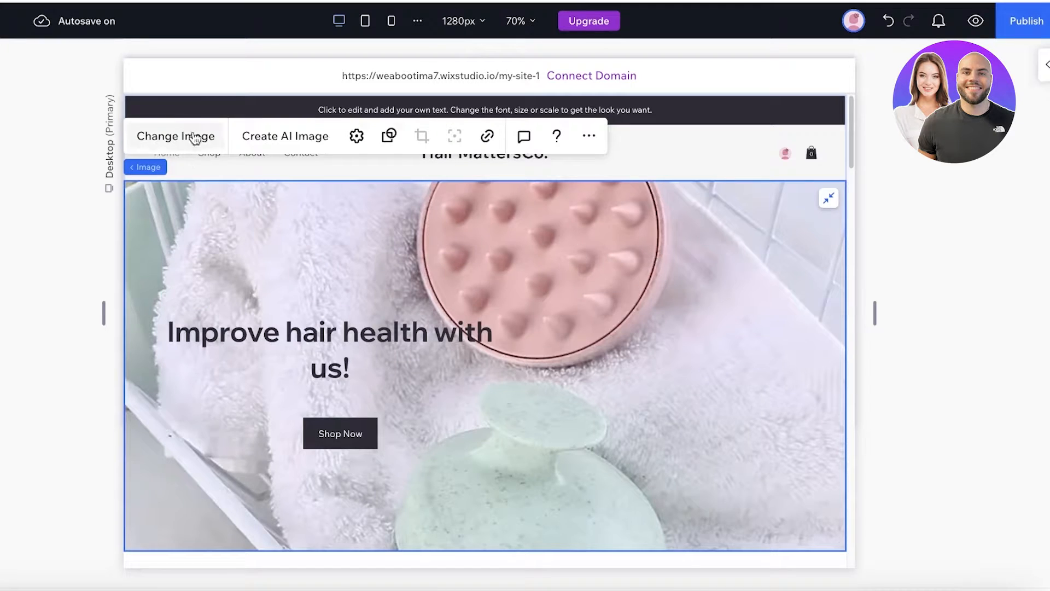
- Set the hero image's display mode to Fit to bounding box
click(390, 138)
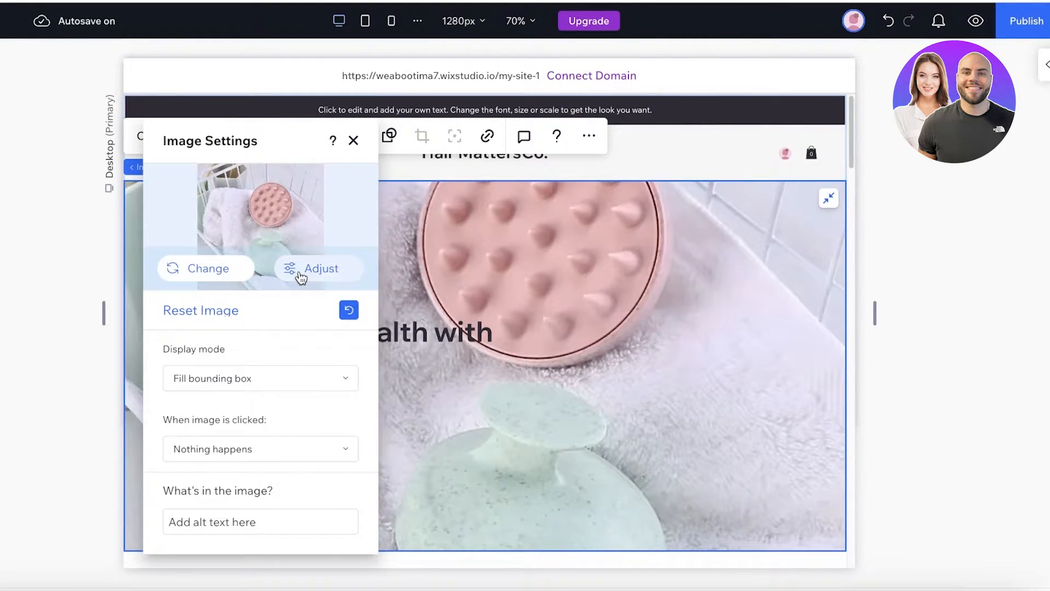
click(252, 379)
click(222, 435)
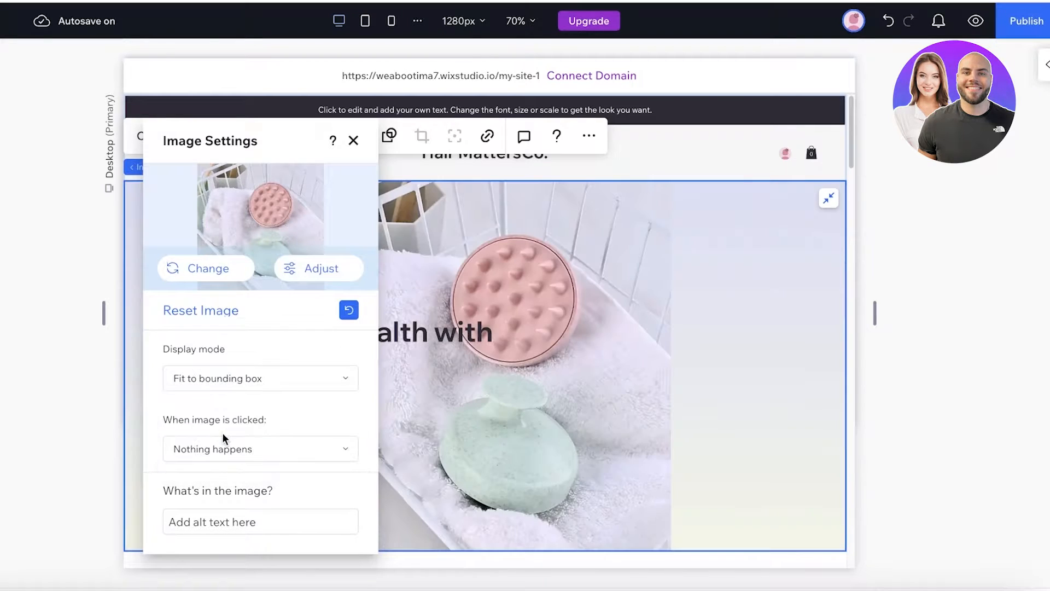
click(244, 383)
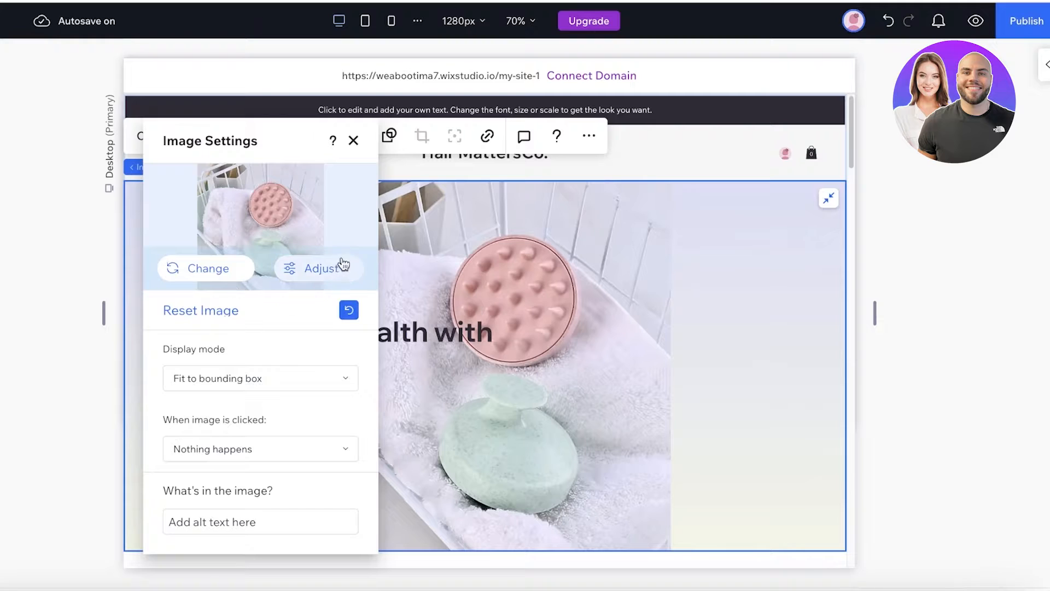
click(687, 247)
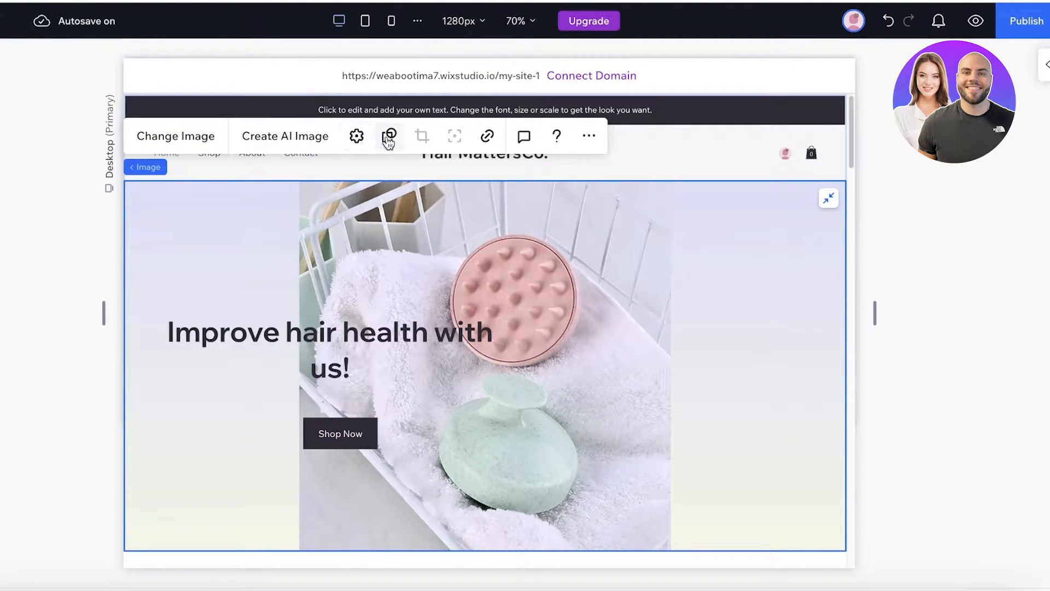
- Unstretch the photo, size it over the banner's right half, and shift the headline up
click(589, 135)
click(620, 169)
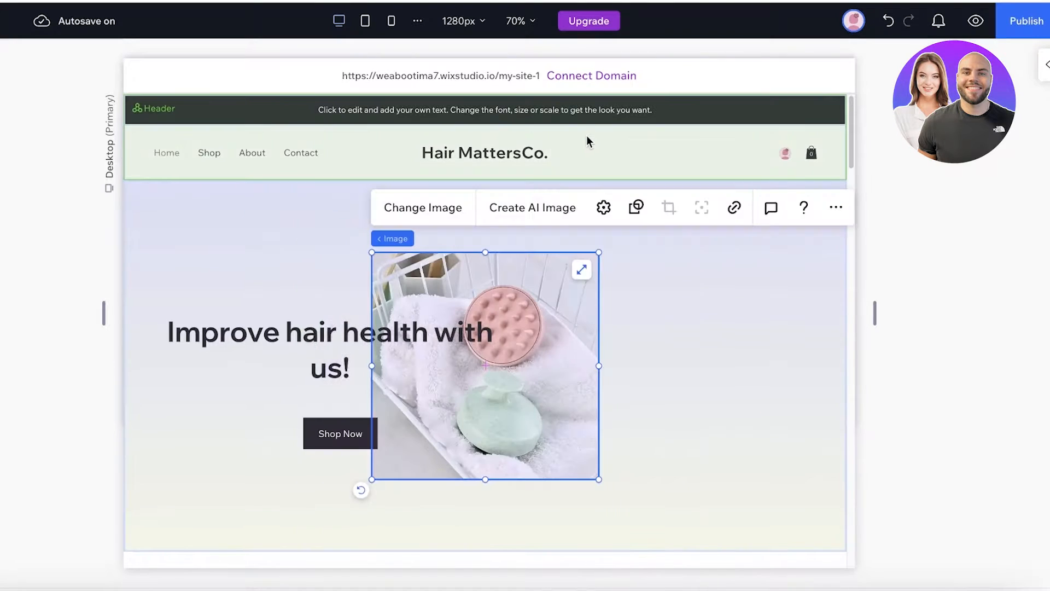
drag(572, 345, 813, 271)
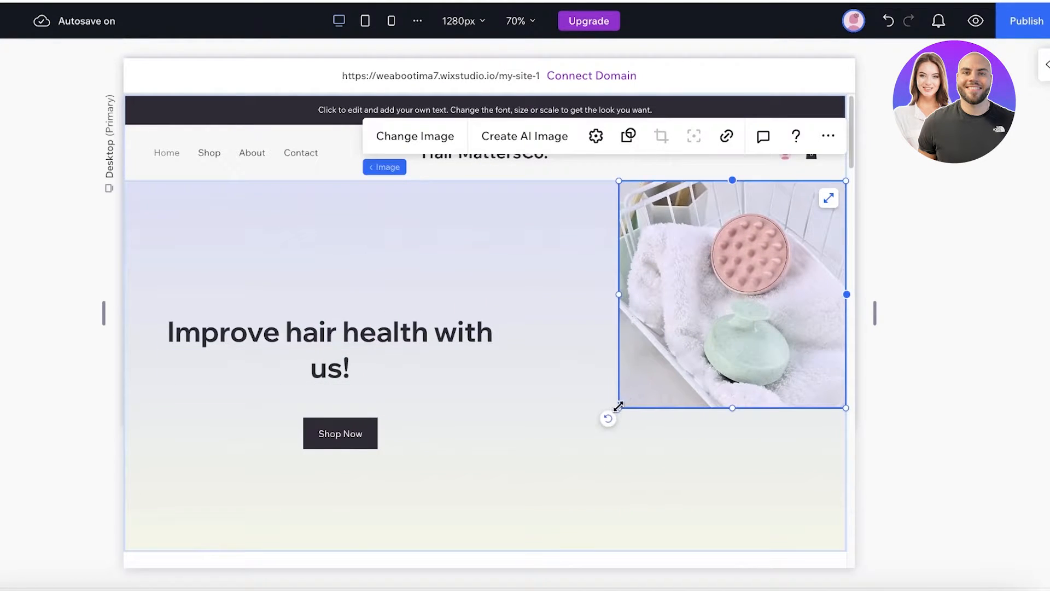
drag(618, 406, 417, 491)
click(378, 337)
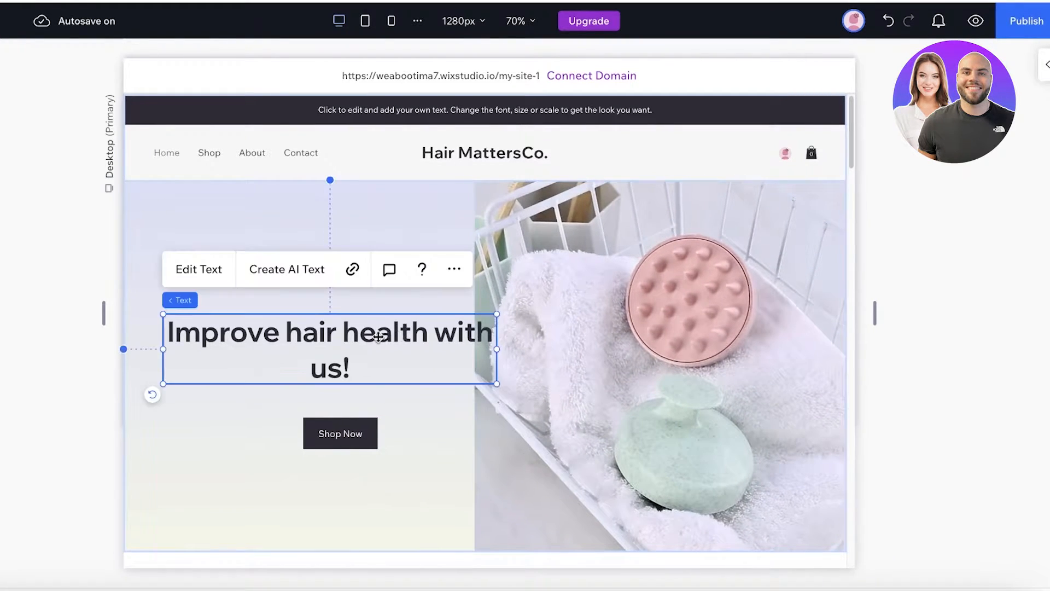
drag(379, 337, 484, 333)
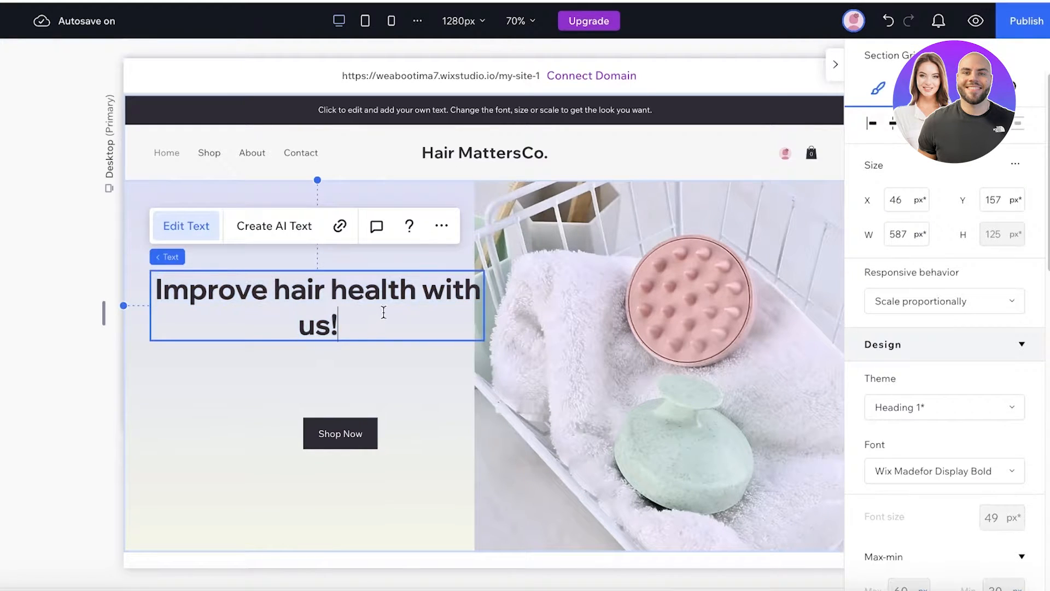
- Narrow the headline onto two lines and move Shop Now beneath it
click(424, 258)
click(432, 277)
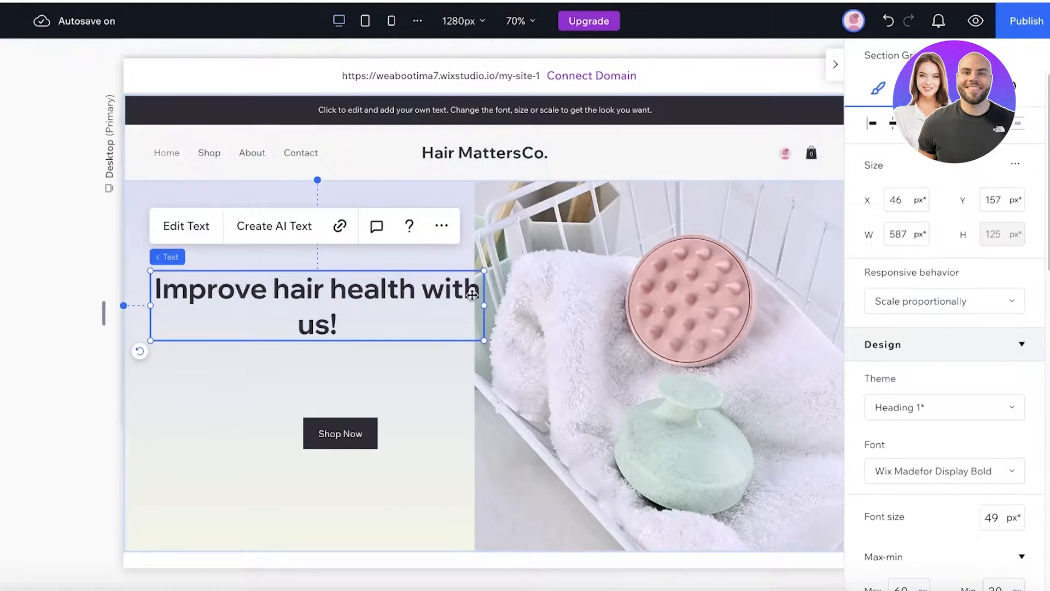
drag(484, 305, 417, 305)
drag(295, 311, 312, 313)
drag(350, 432, 319, 388)
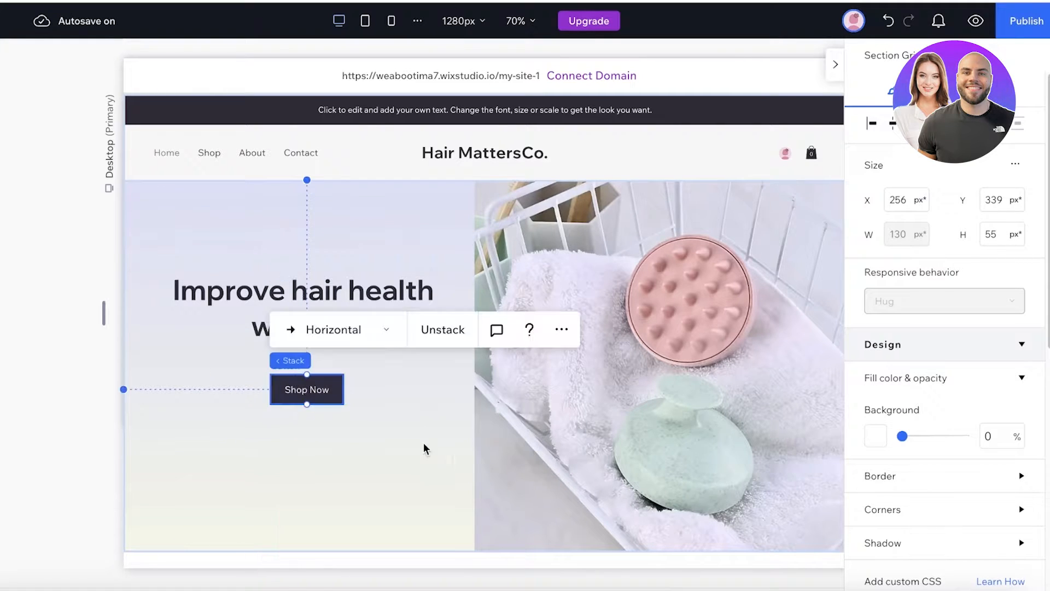
click(263, 293)
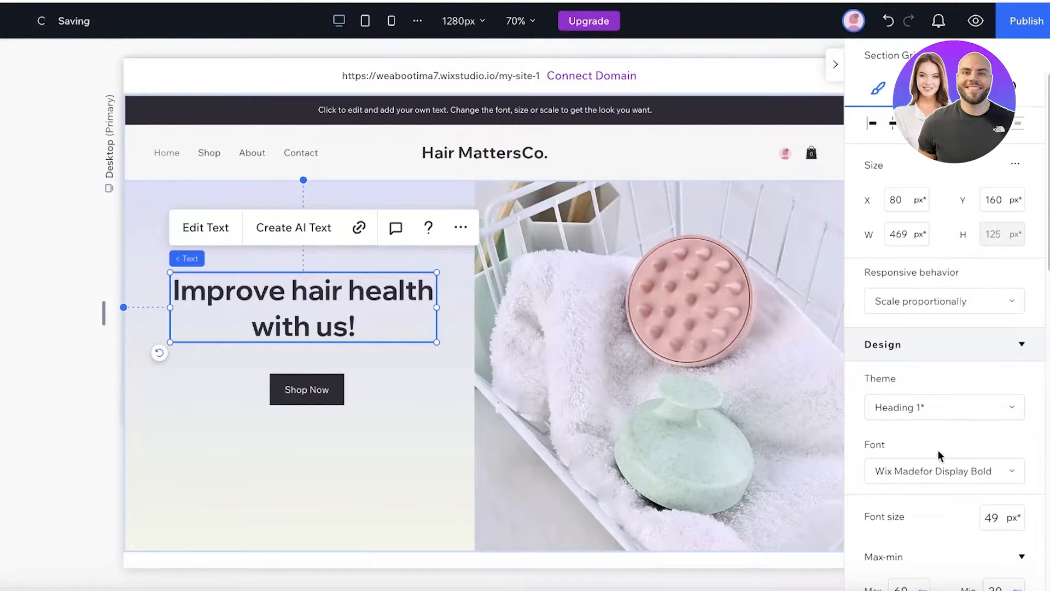
- Change the headline text colour to white (#FFFFFF)
click(203, 227)
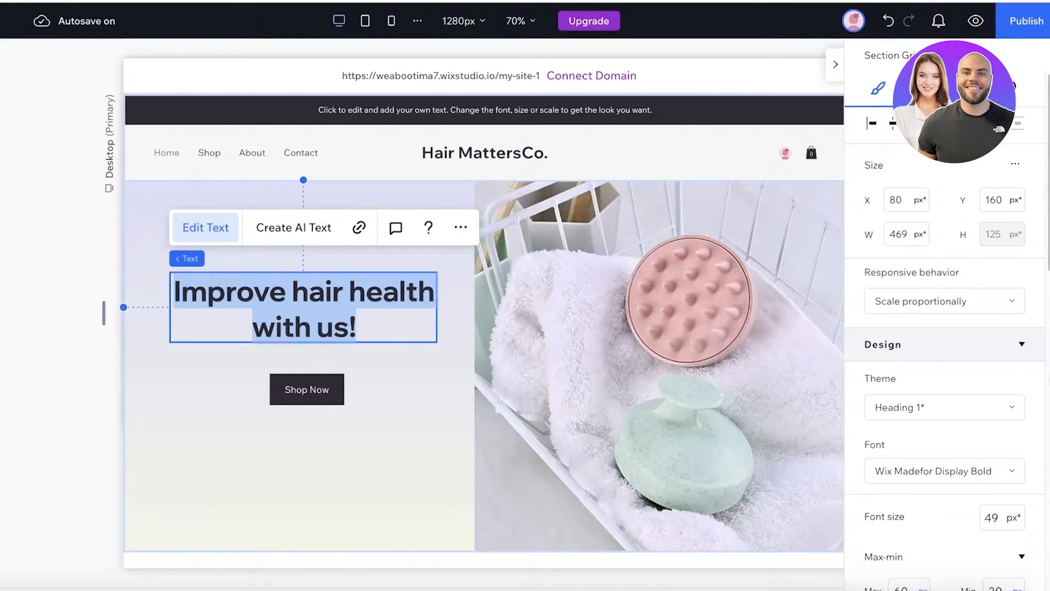
scroll(1015, 386, down, 4)
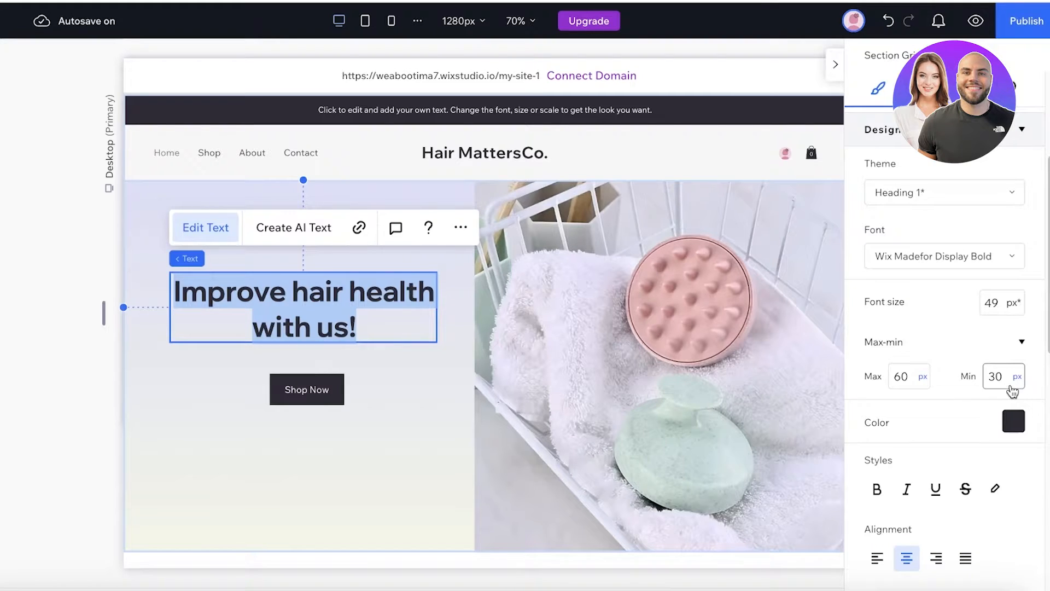
click(1009, 421)
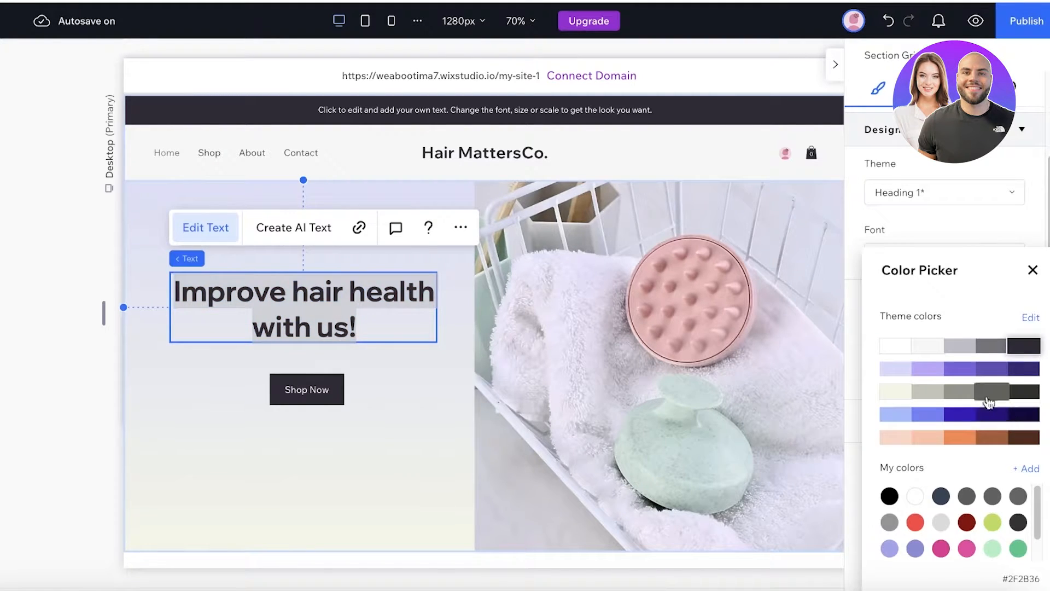
click(888, 355)
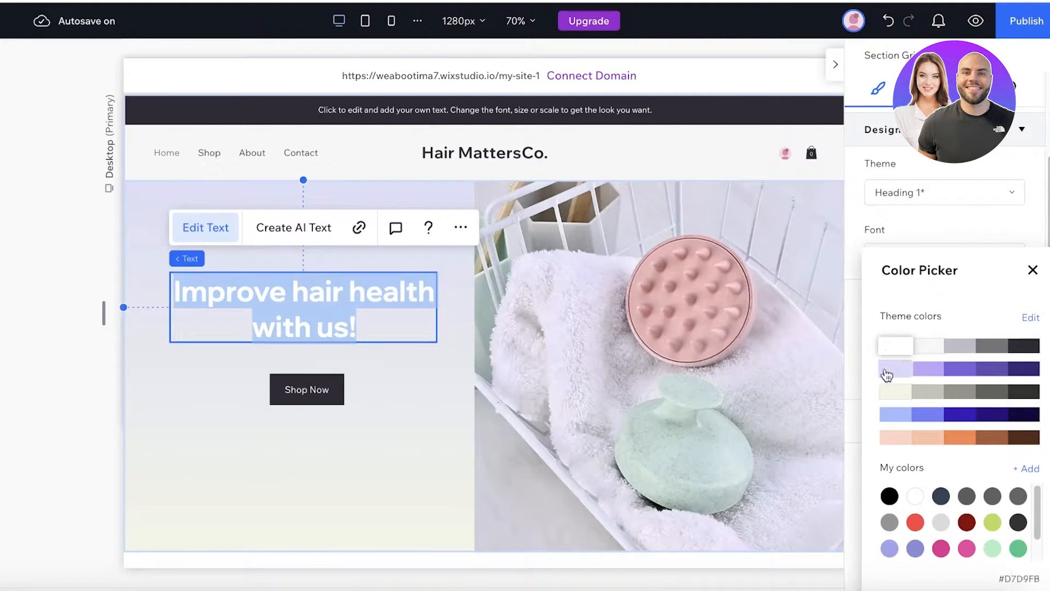
click(1033, 270)
click(316, 403)
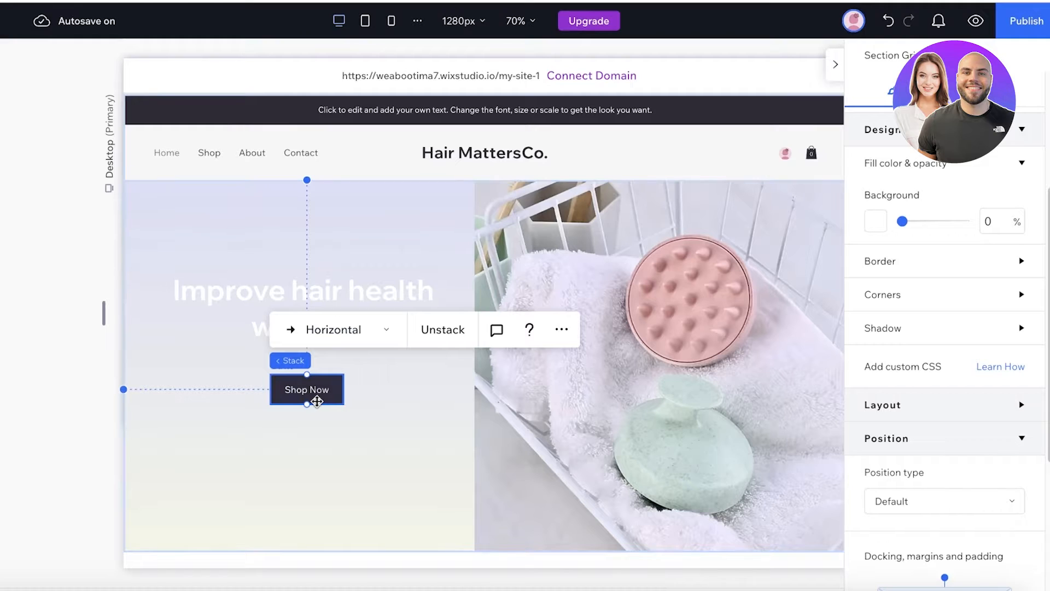
- Delete the Brands section from the Home page
scroll(312, 424, down, 3)
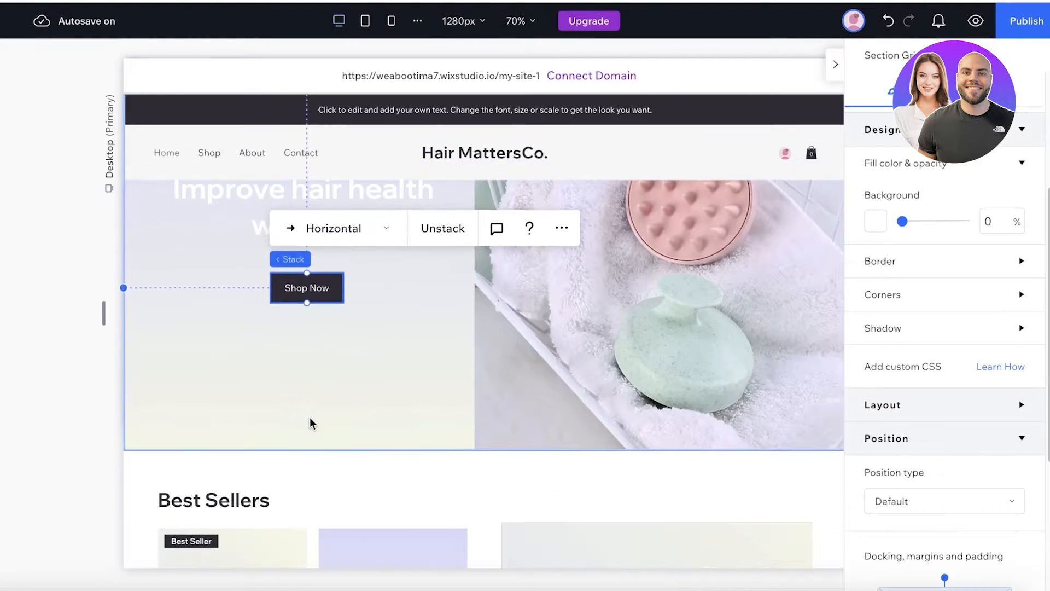
click(336, 364)
scroll(336, 364, down, 10)
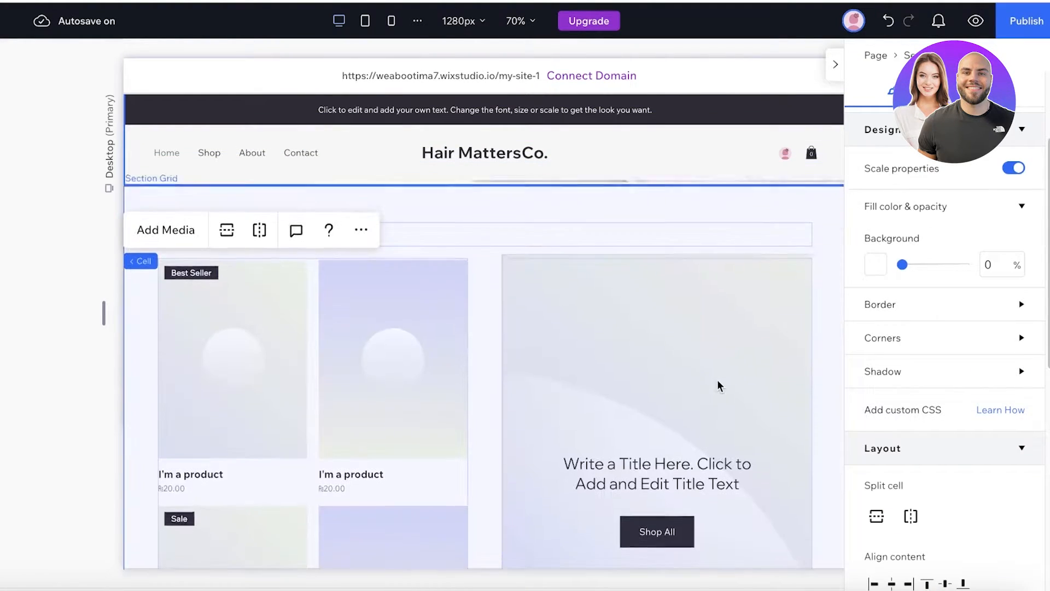
scroll(718, 343, down, 10)
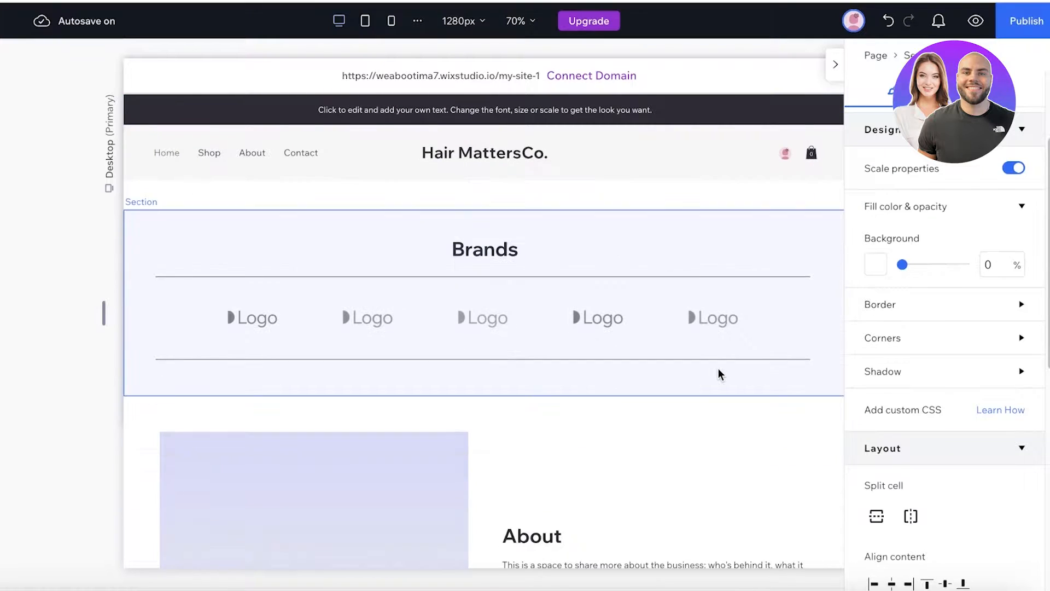
scroll(721, 371, up, 4)
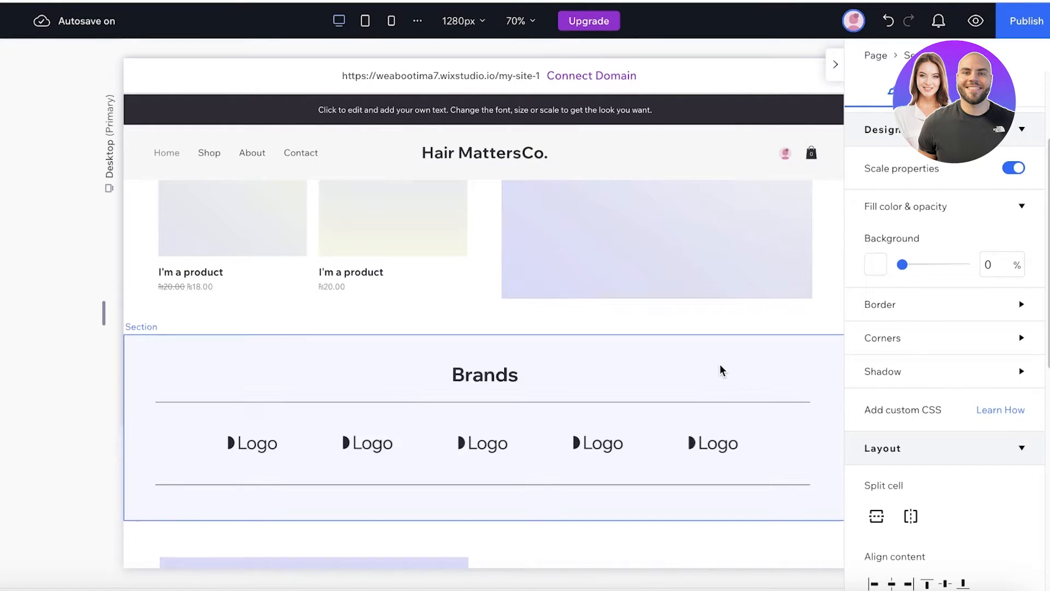
click(453, 381)
key(Delete)
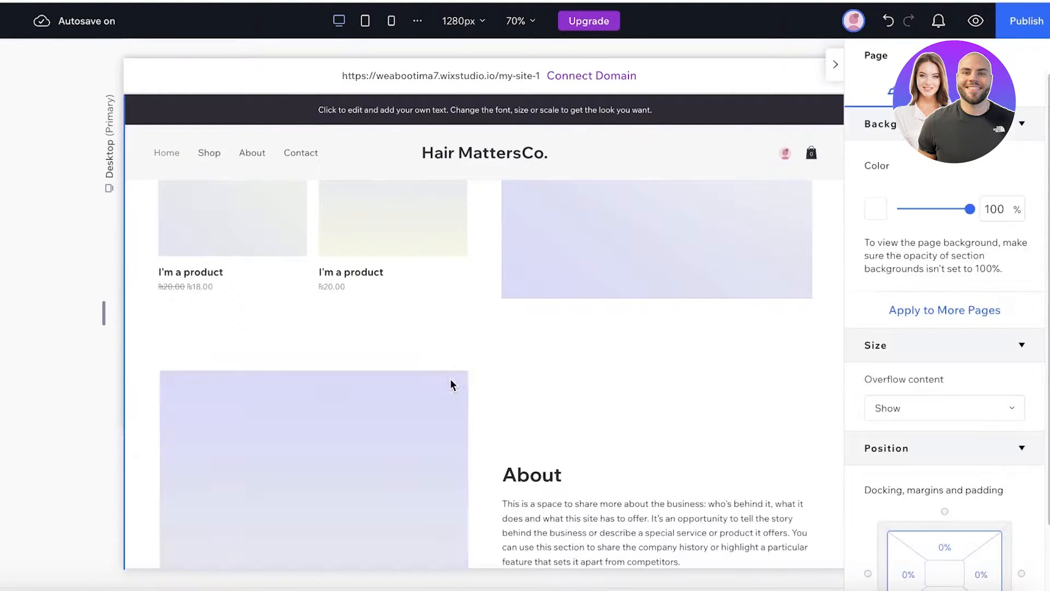
- Hide the page settings and select the About section's placeholder image
click(835, 64)
scroll(629, 443, down, 10)
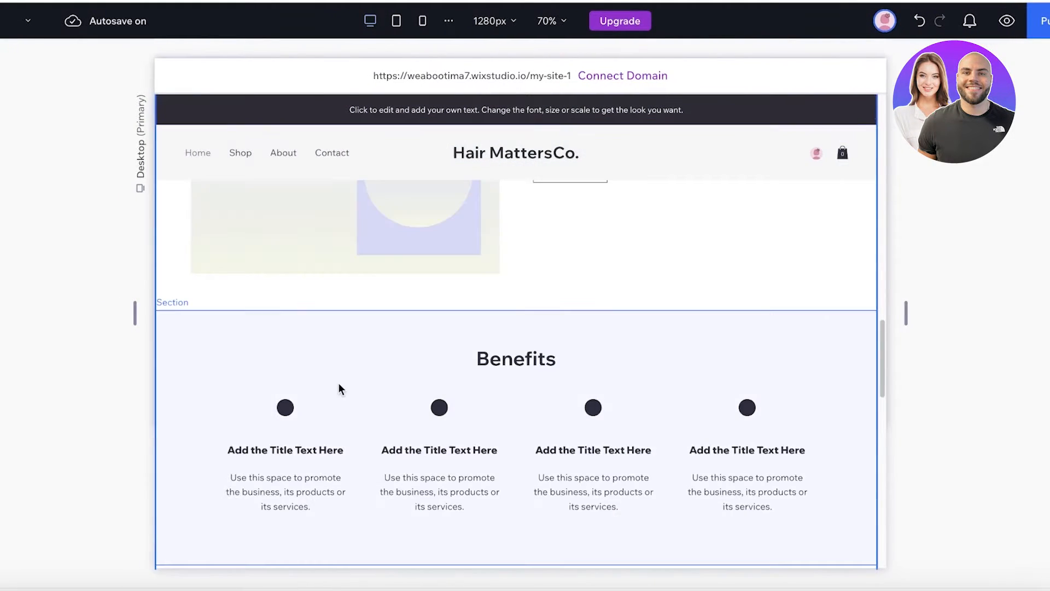
scroll(339, 383, up, 10)
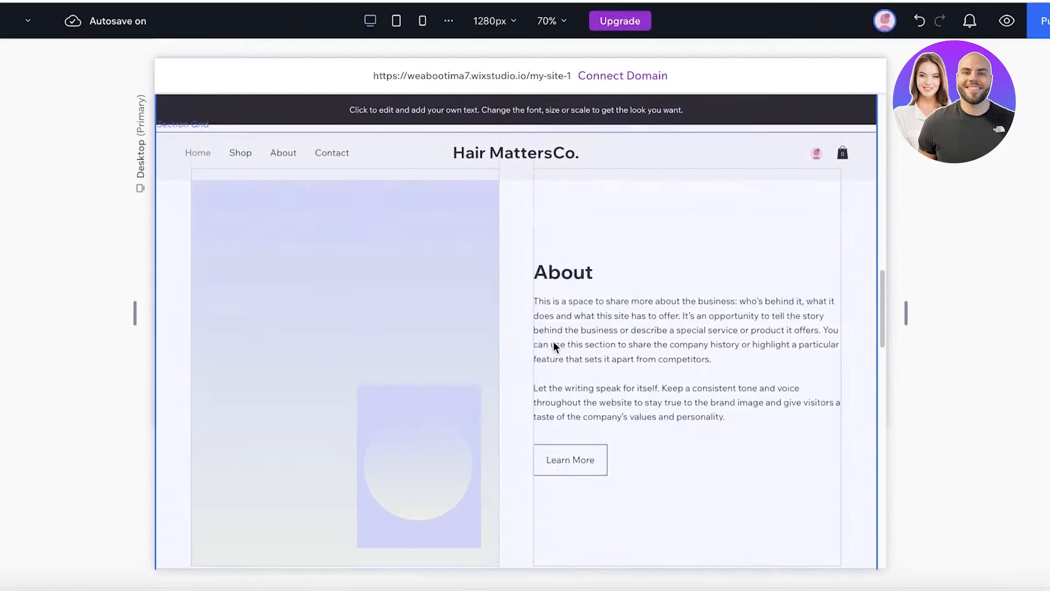
scroll(330, 435, down, 2)
click(358, 389)
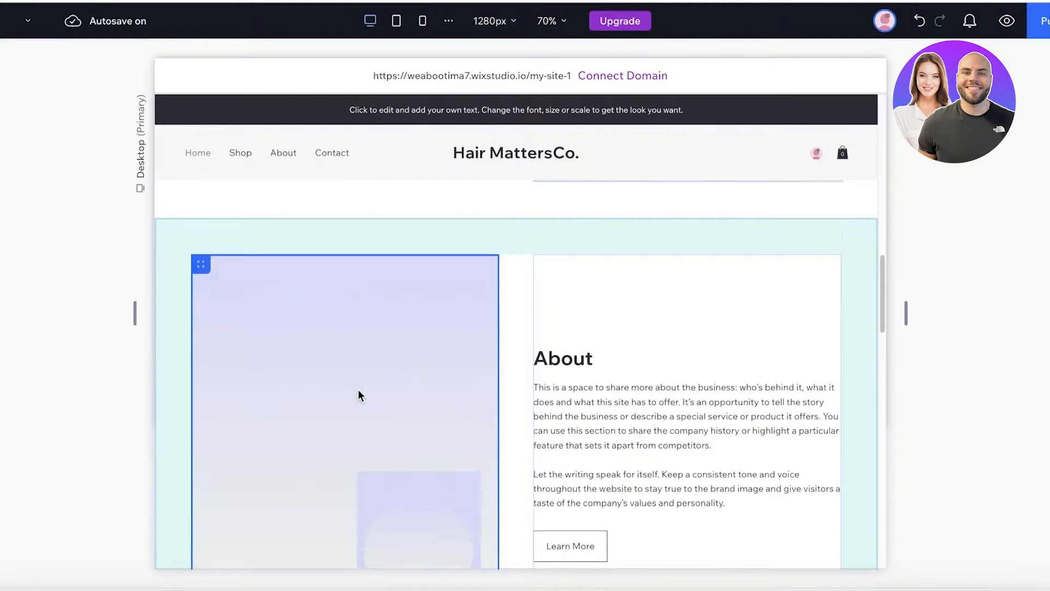
scroll(243, 298, down, 3)
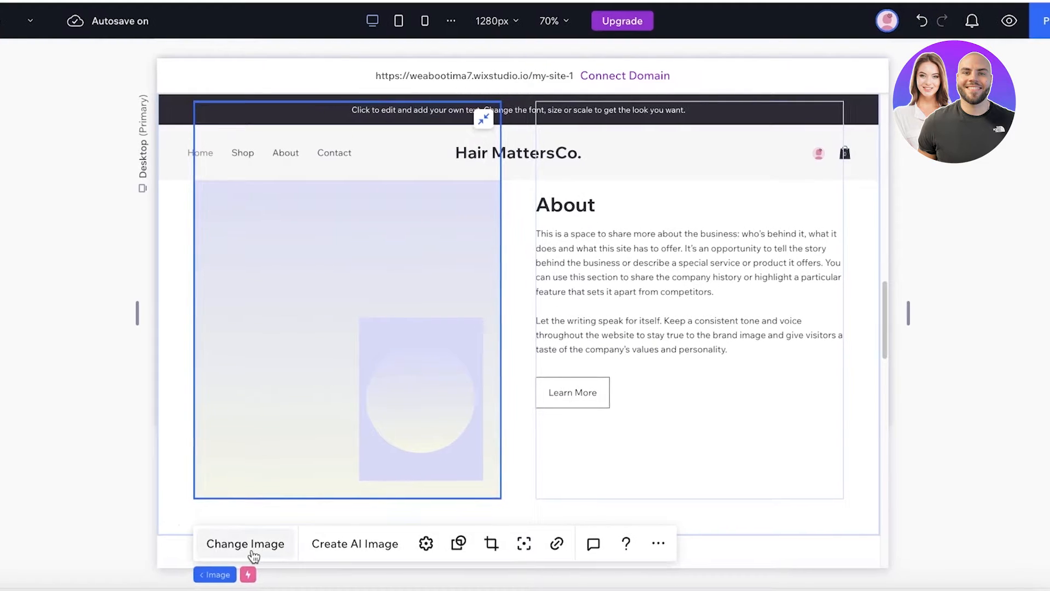
- Replace the About image with the Easy to hold brush image from Site Files
click(249, 552)
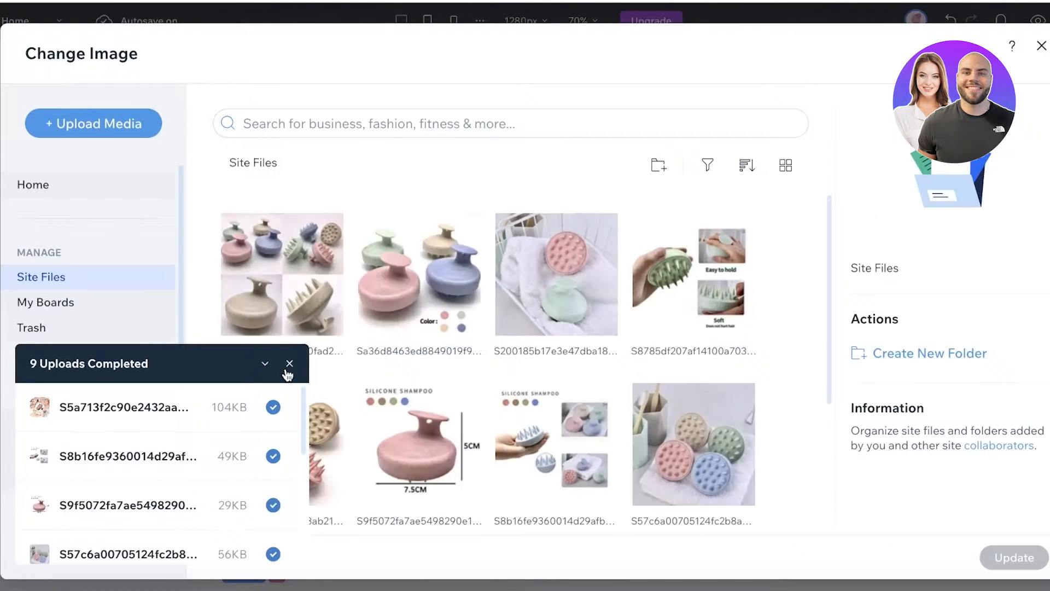
click(290, 363)
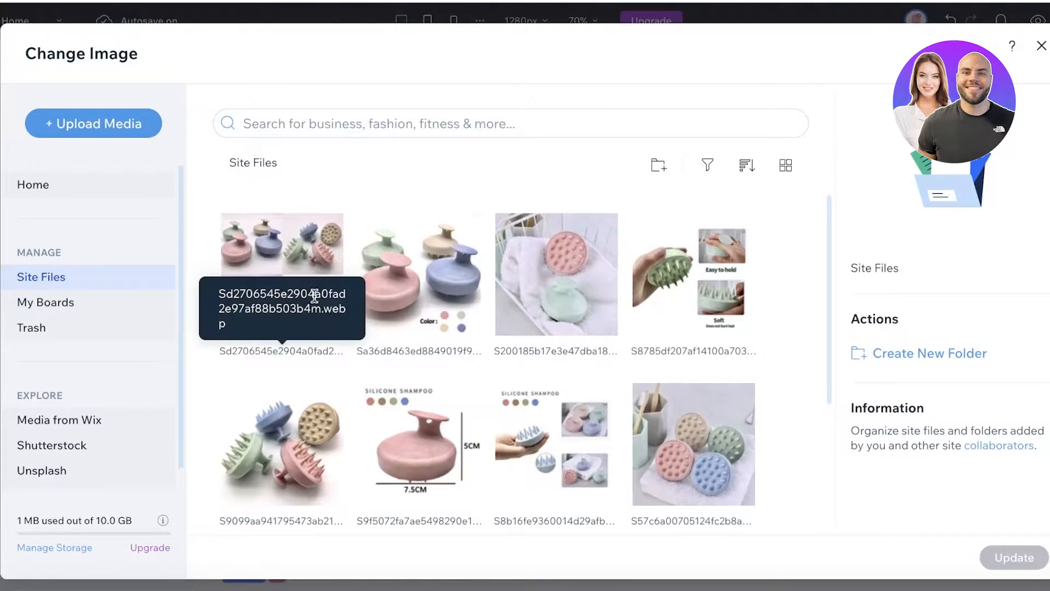
click(684, 301)
click(1002, 556)
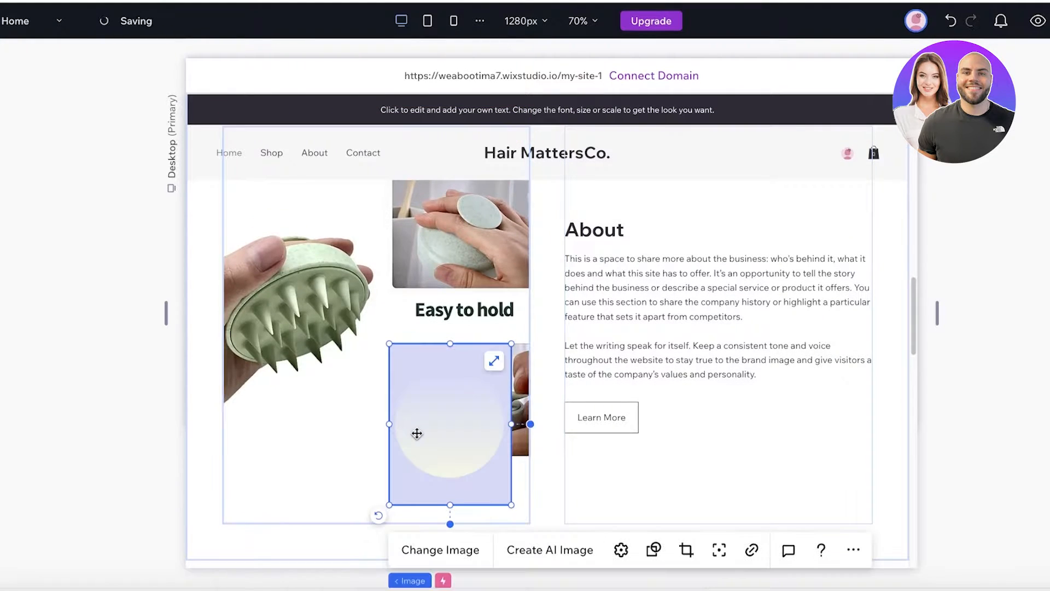
- Delete the small placeholder image overlapping the About picture
mouse_move(419, 433)
mouse_down()
mouse_move(436, 429)
mouse_move(269, 448)
mouse_move(415, 423)
mouse_up()
key(Delete)
scroll(575, 353, up, 3)
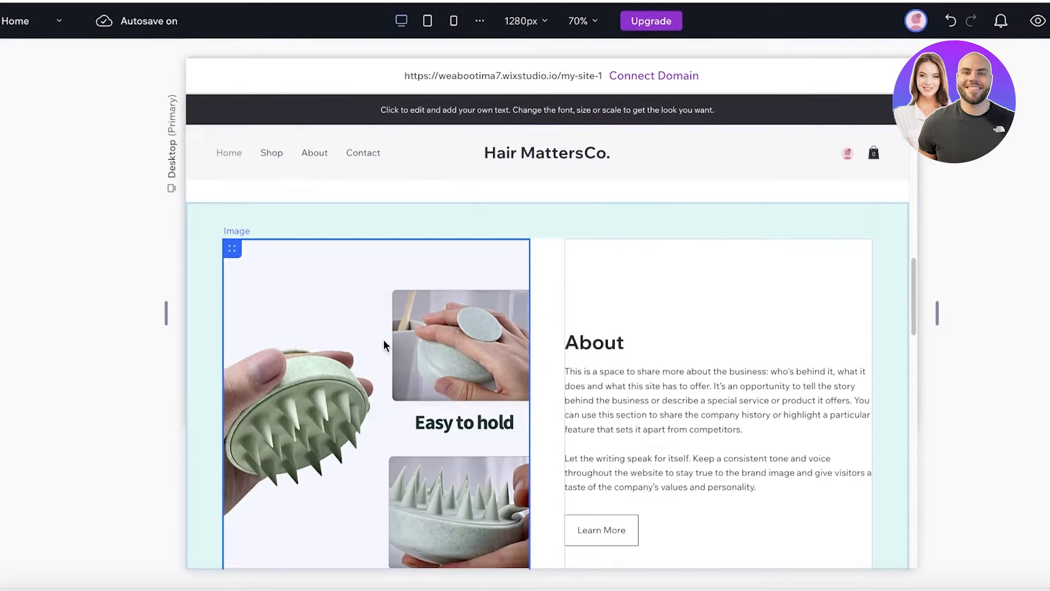
scroll(468, 349, down, 2)
click(663, 335)
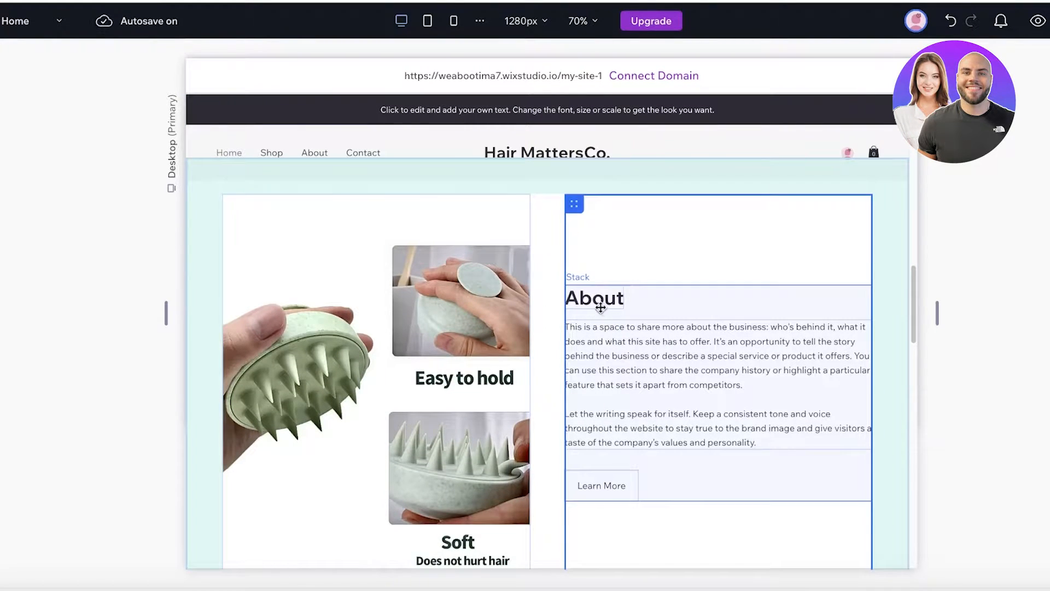
- Start AI text for the About paragraph with business type, name Hair Matters Co., topic About
click(608, 366)
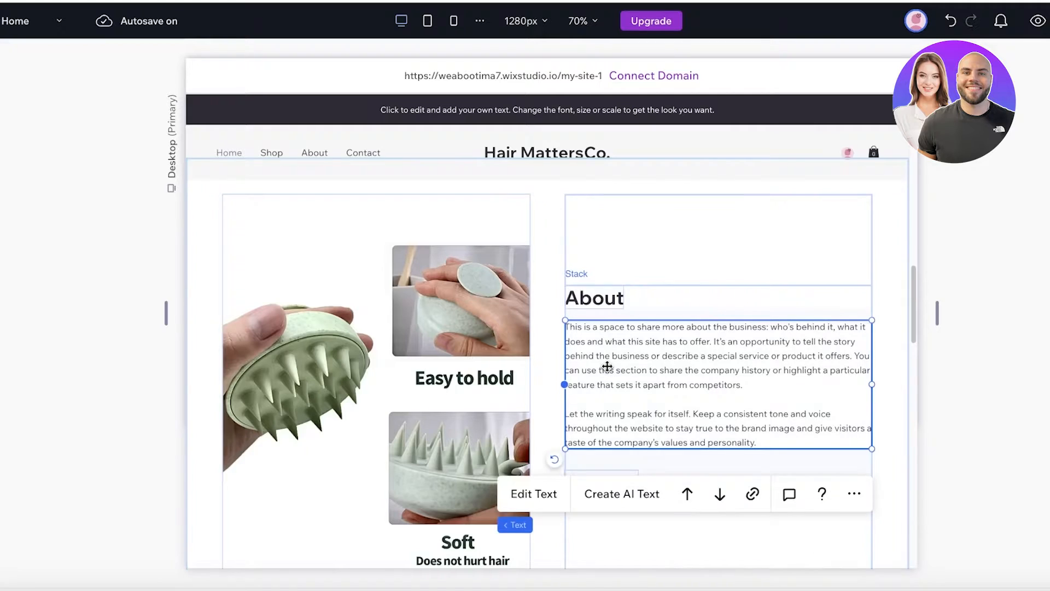
click(622, 494)
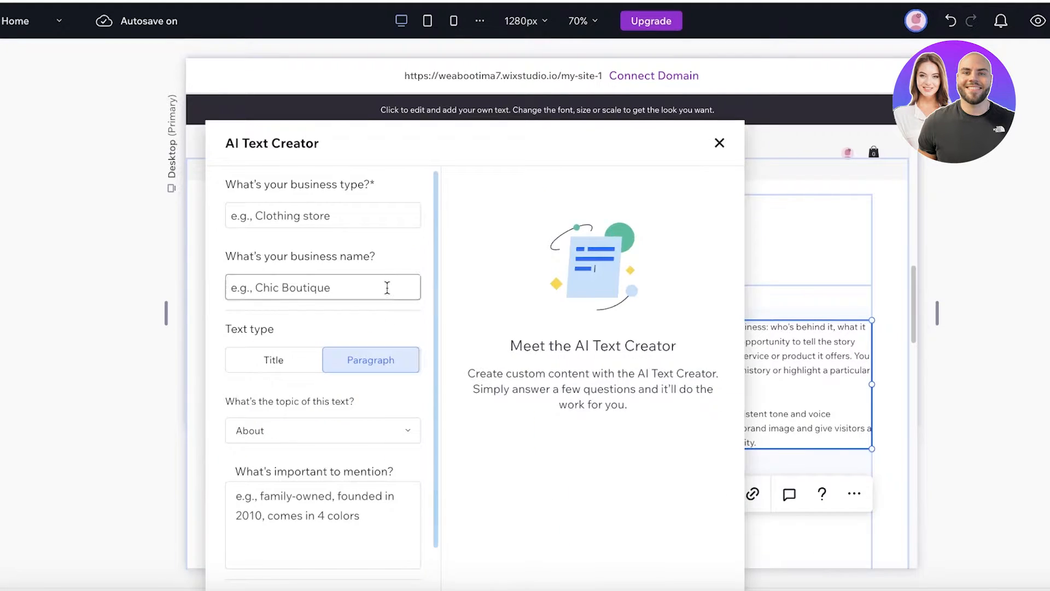
click(323, 221)
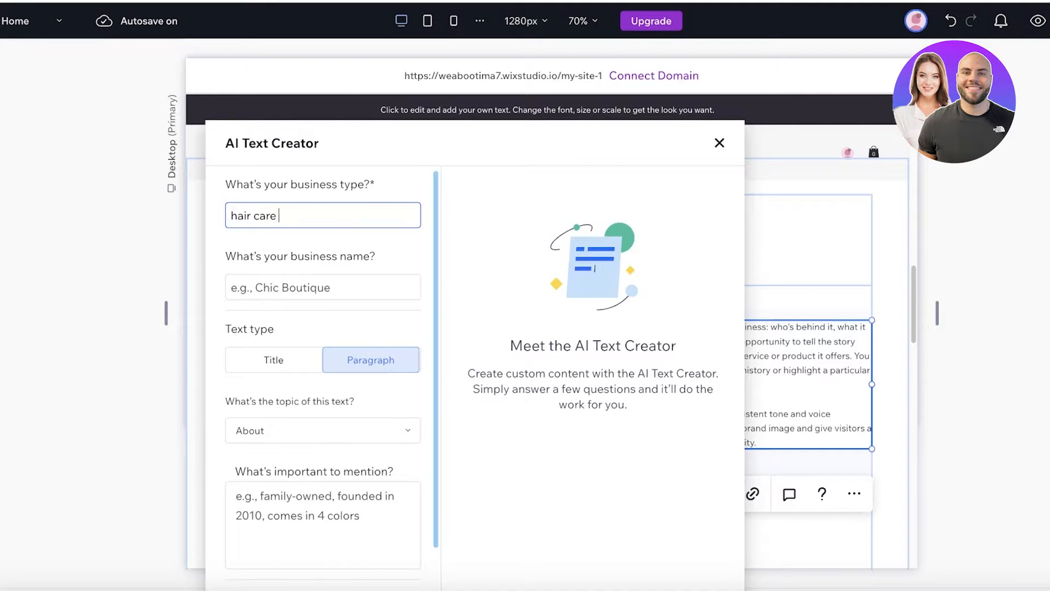
click(312, 287)
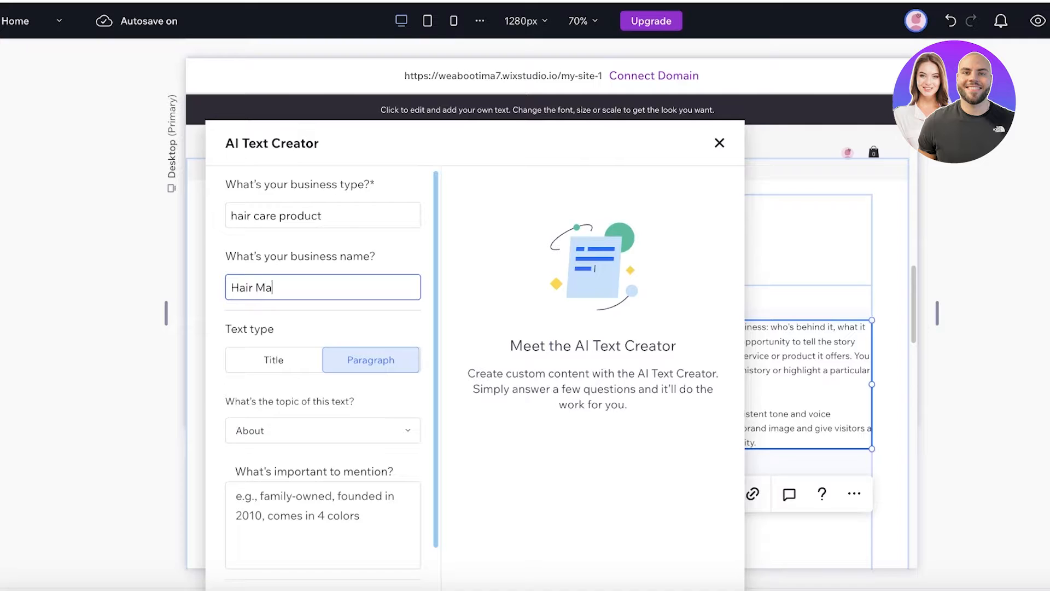
click(317, 435)
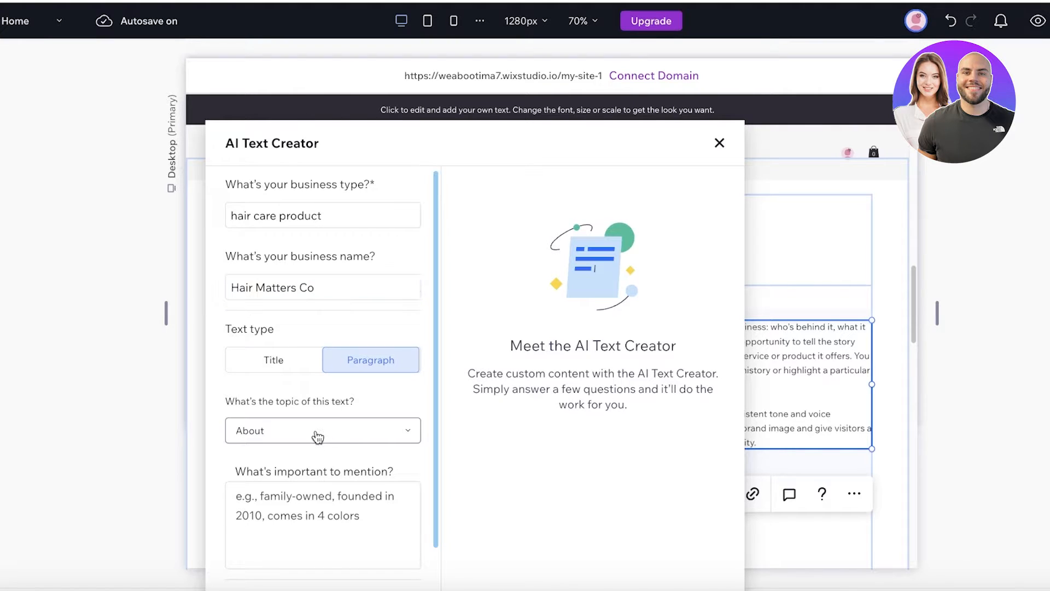
click(317, 435)
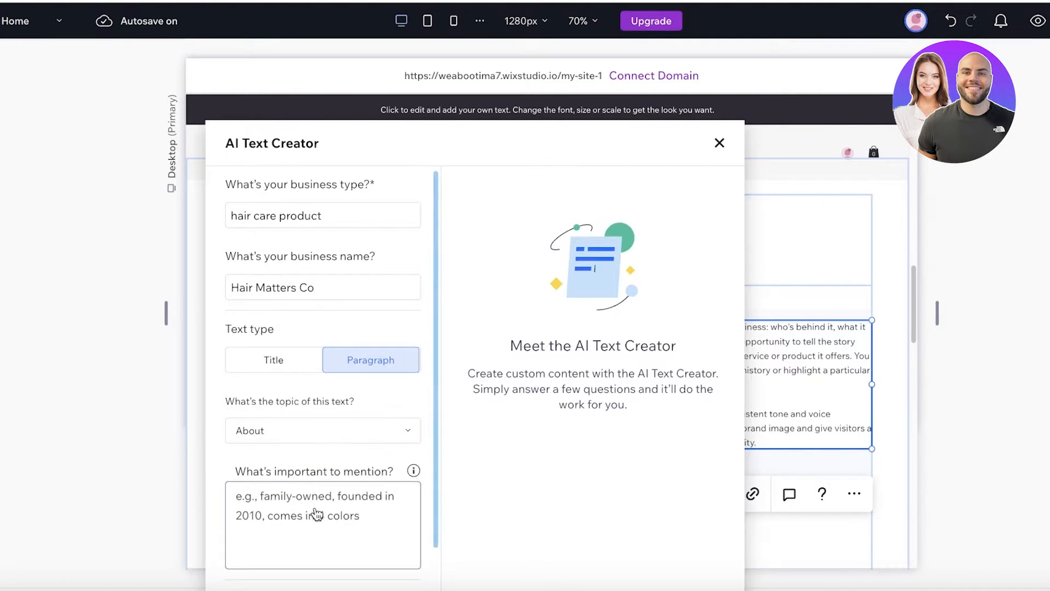
- Ask it to mention hair health and organic hair alternatives, then use Option 3
click(339, 527)
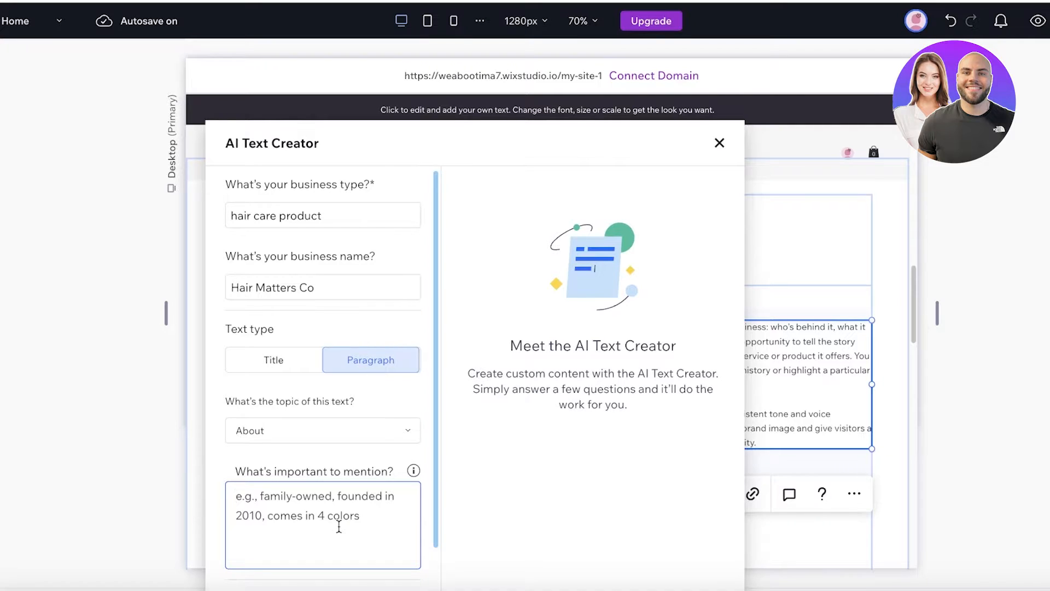
text(founded in 2022 a haircare brand promt)
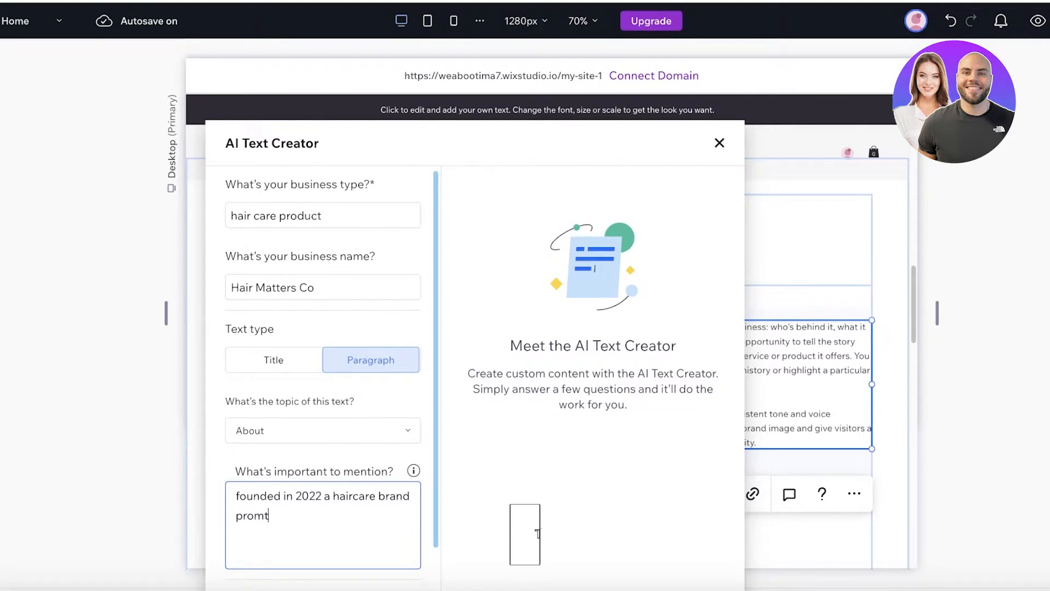
key(BackSpace)
text(oting hair)
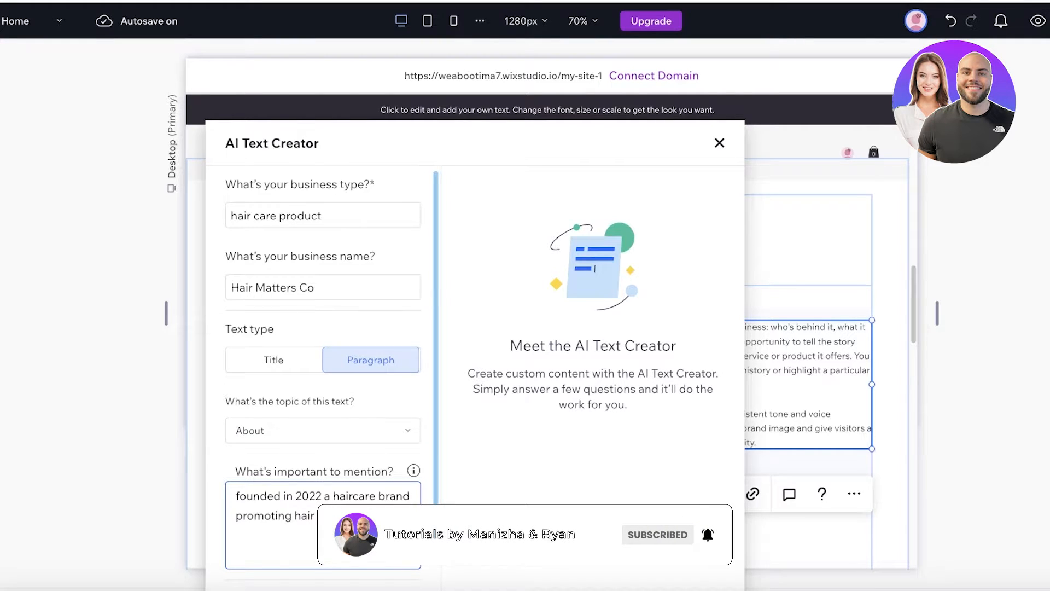
text( health and organic hair alternative as)
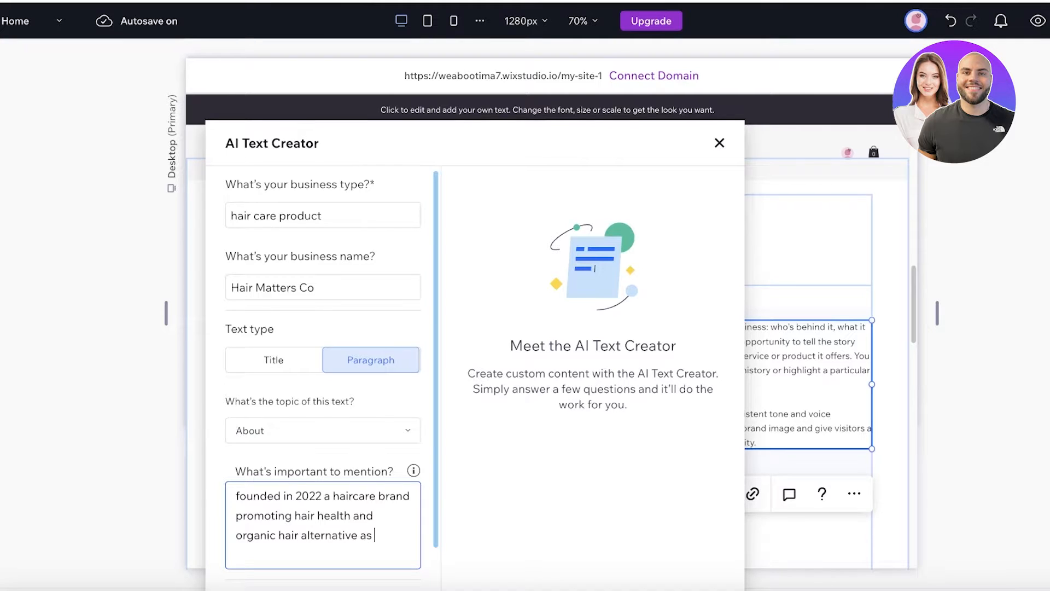
text( well as silicone hair brushes)
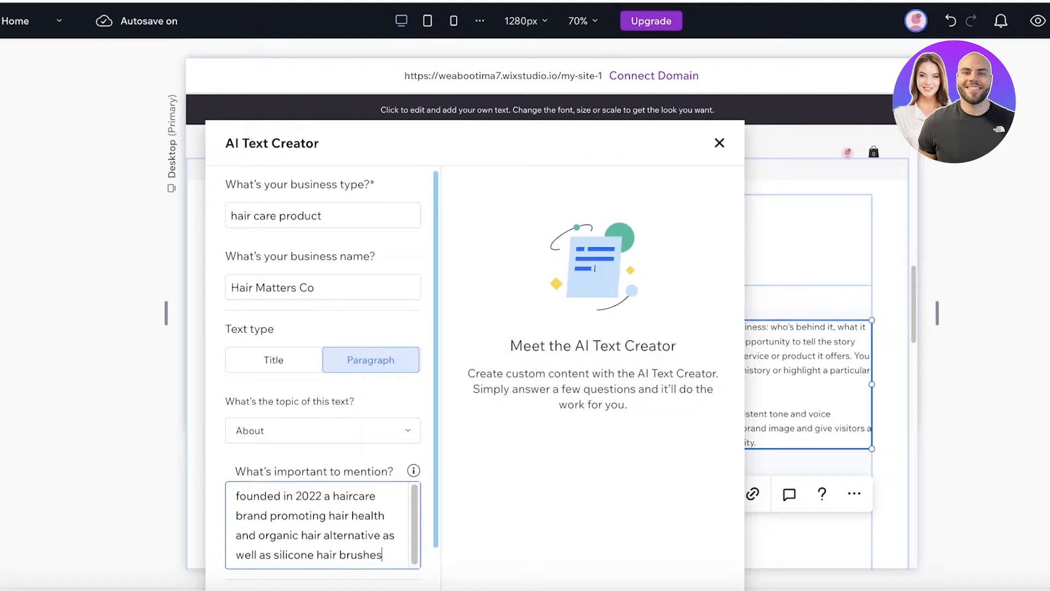
scroll(354, 569, down, 1)
click(347, 572)
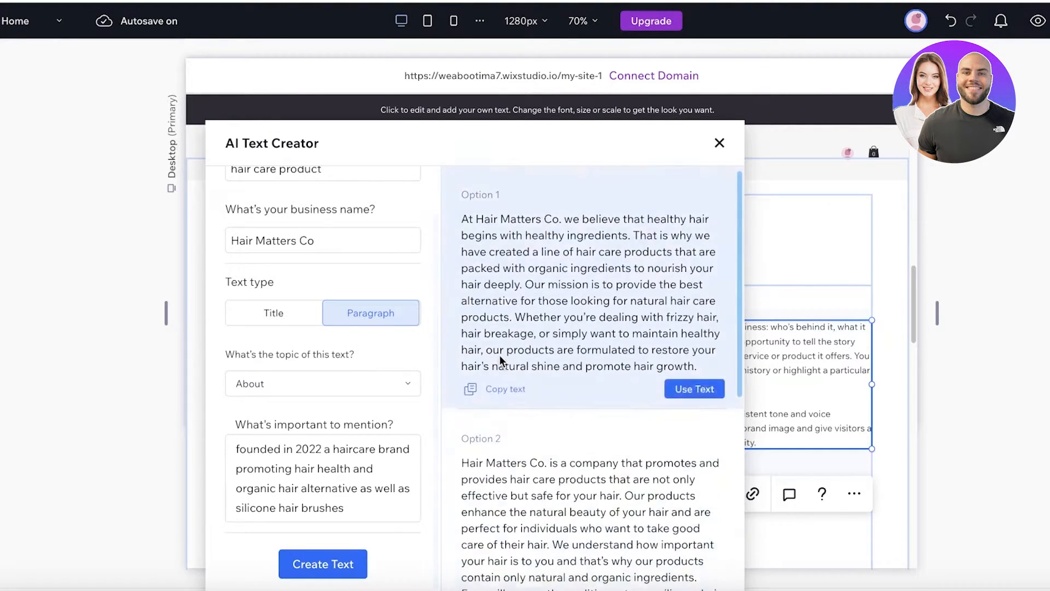
scroll(596, 339, down, 5)
scroll(599, 361, up, 3)
scroll(600, 373, up, 3)
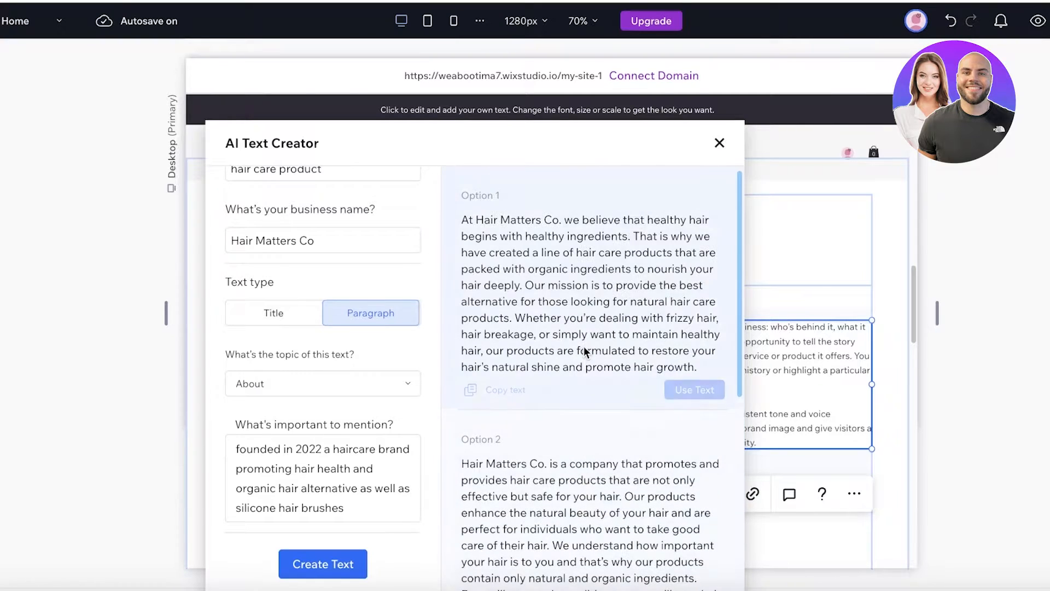
scroll(581, 413, down, 6)
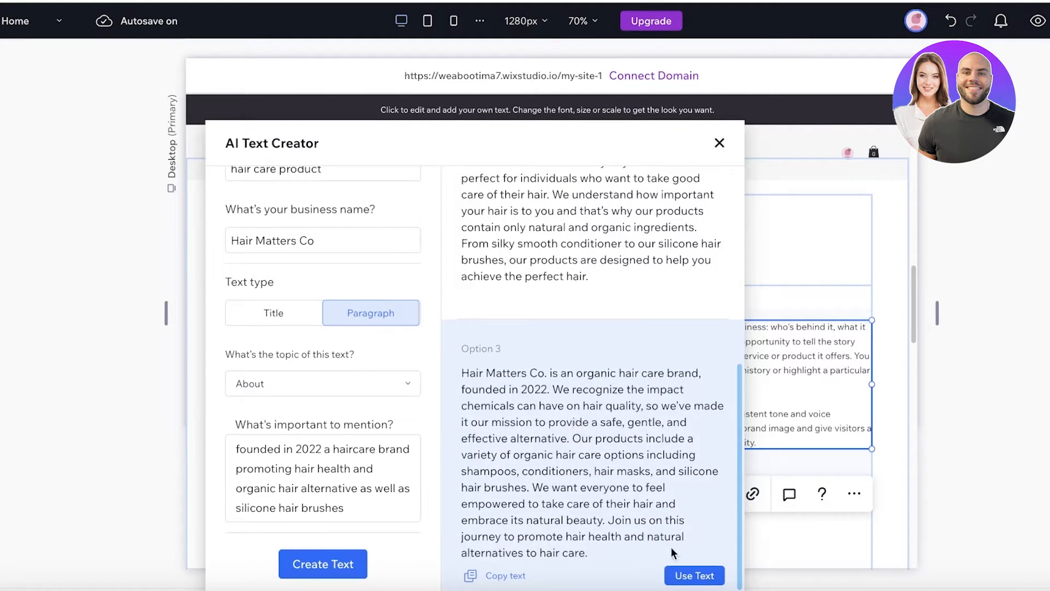
click(694, 576)
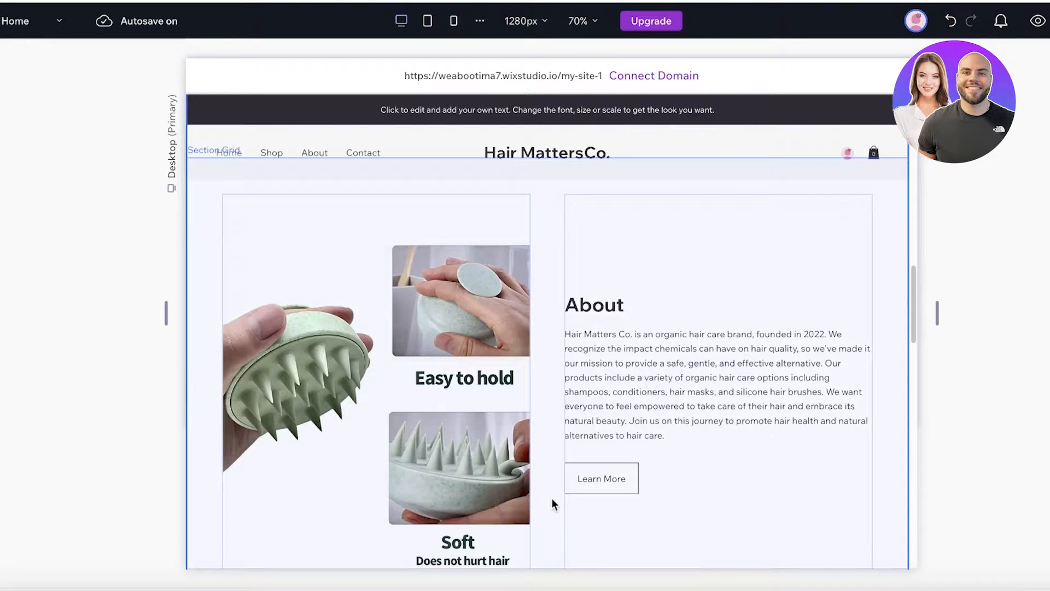
- Select the Benefits content stack and delete it
scroll(611, 469, down, 6)
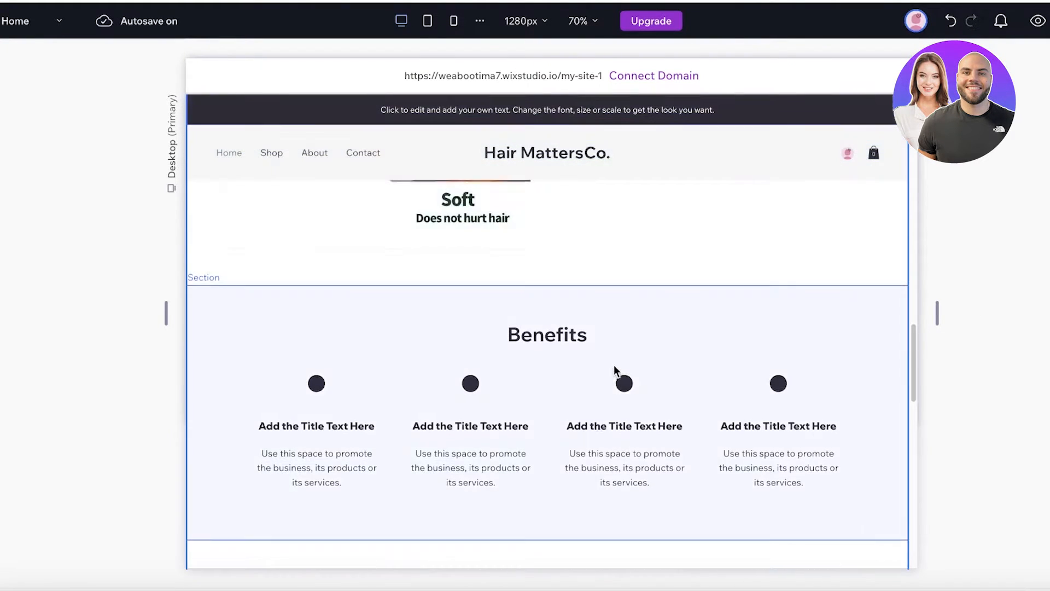
scroll(614, 366, up, 3)
scroll(606, 385, down, 3)
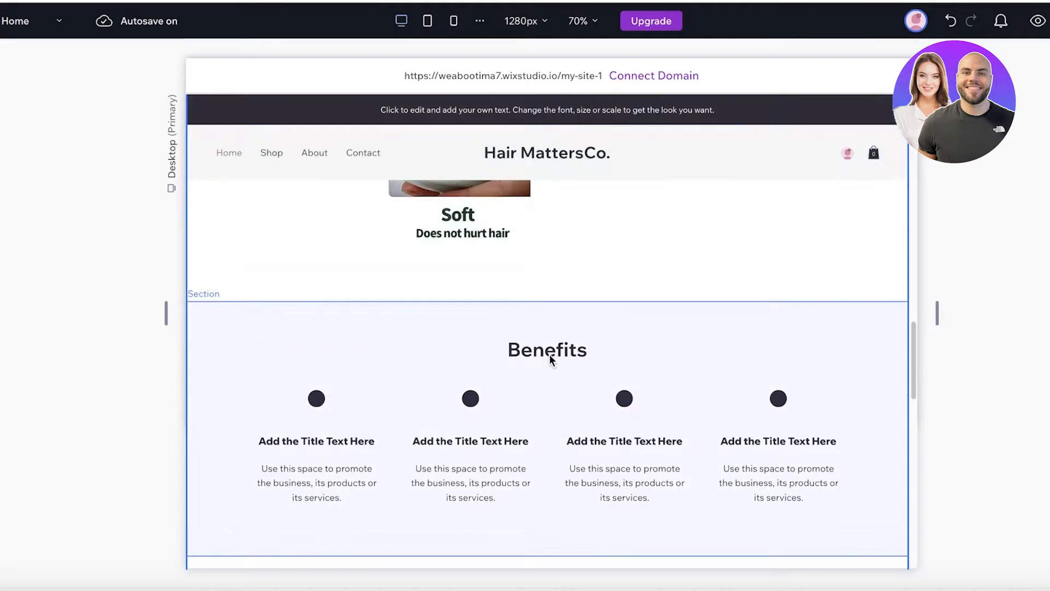
scroll(549, 354, up, 3)
scroll(568, 336, down, 3)
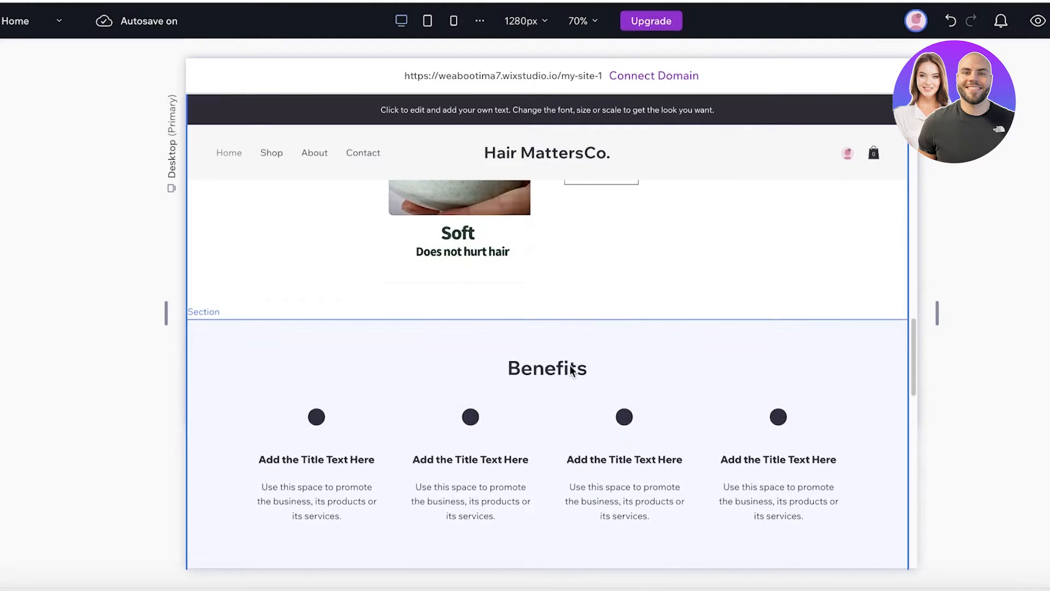
click(570, 370)
scroll(570, 366, down, 3)
scroll(569, 364, up, 1)
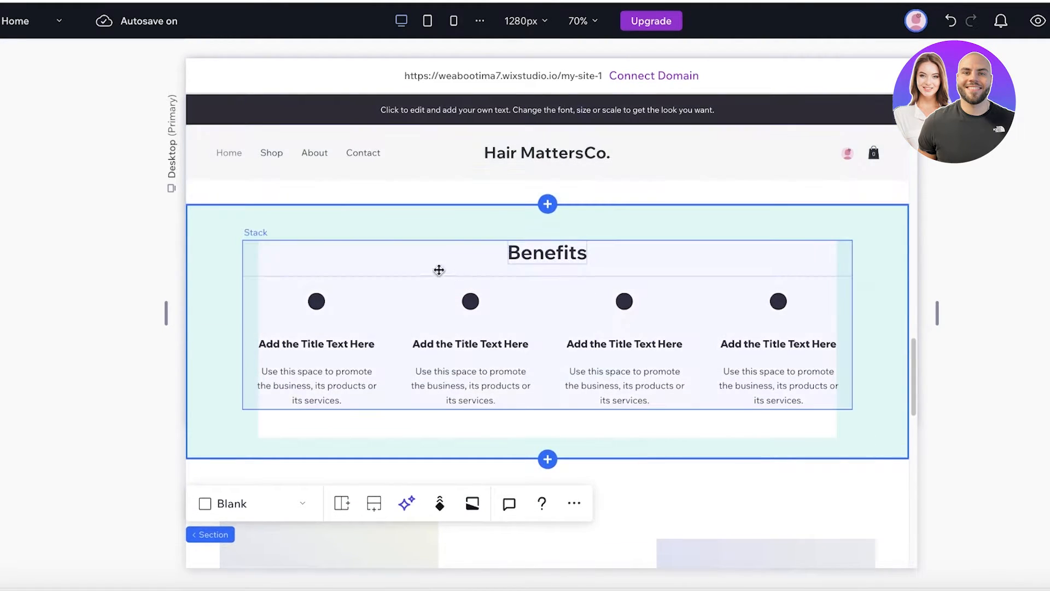
click(304, 345)
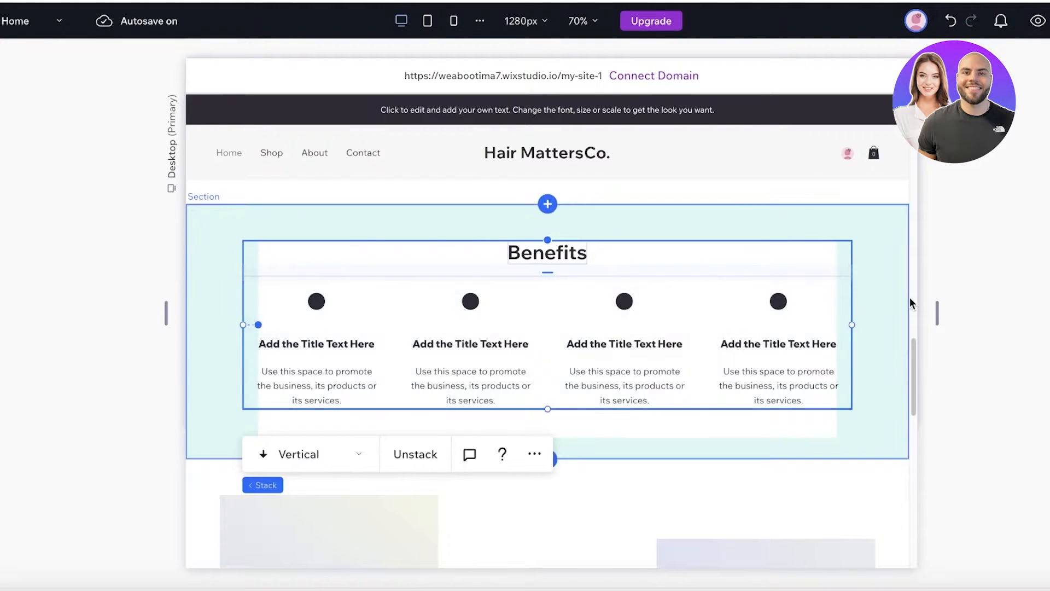
scroll(820, 356, down, 2)
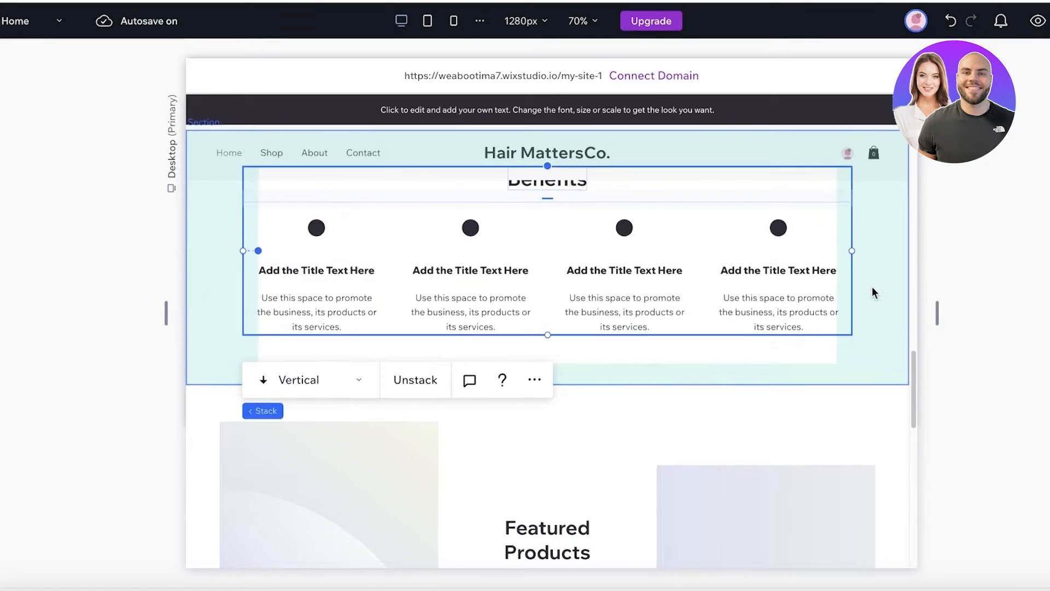
scroll(872, 287, up, 4)
key(Delete)
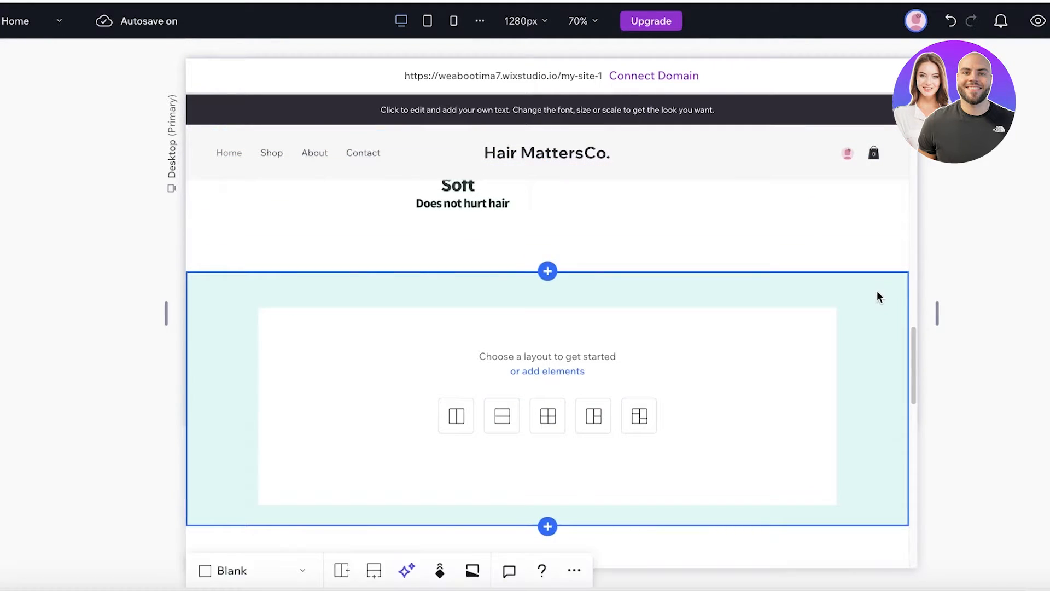
- Delete the leftover empty section and the Featured Products section
scroll(822, 359, down, 1)
key(Delete)
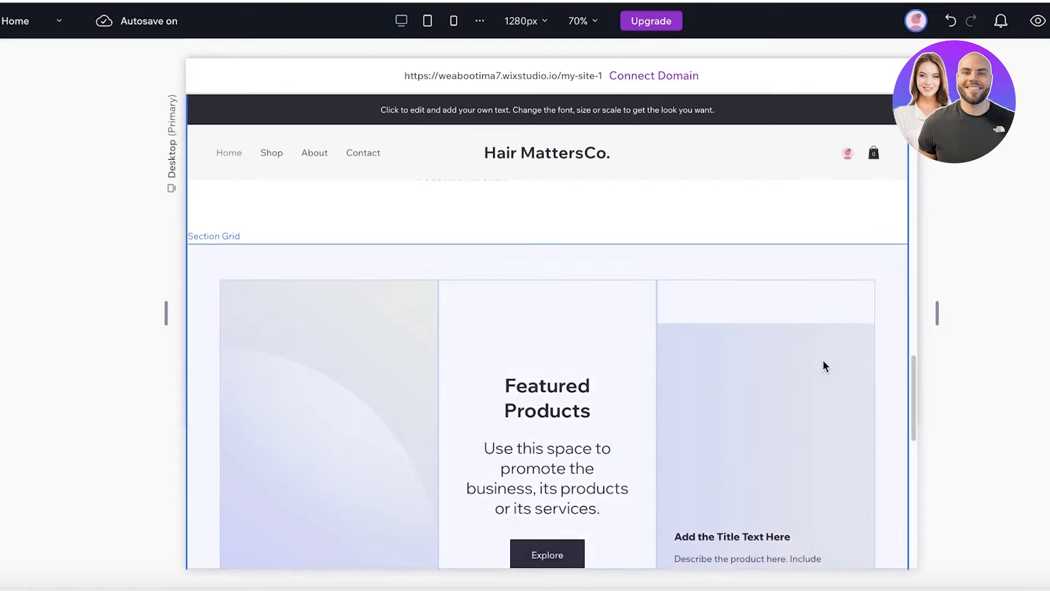
key(Delete)
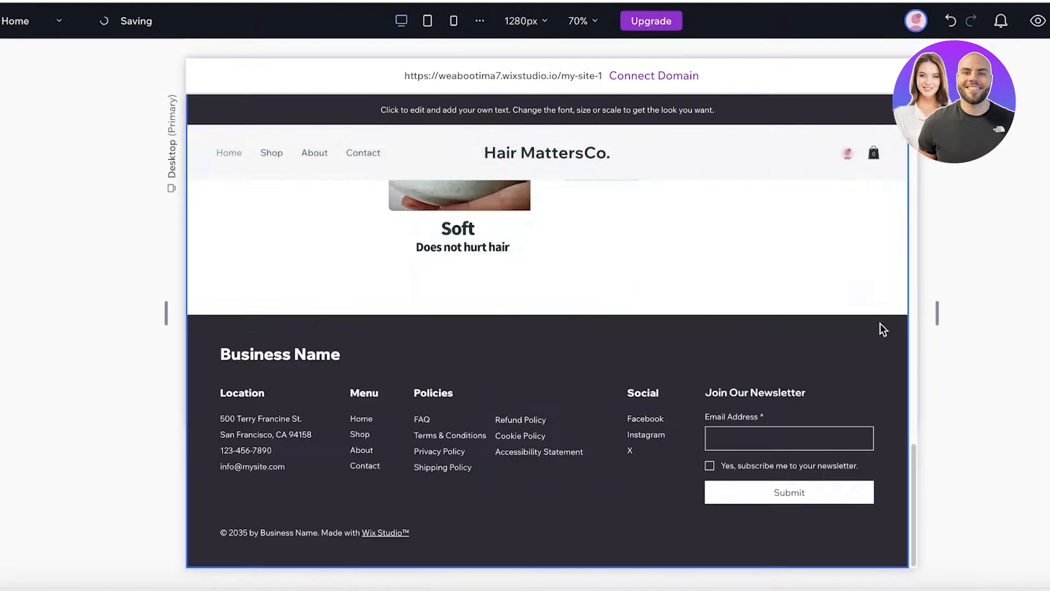
- Review the About page canvas and reselect About from the site pages list
scroll(727, 383, up, 8)
scroll(643, 407, up, 18)
scroll(664, 311, down, 5)
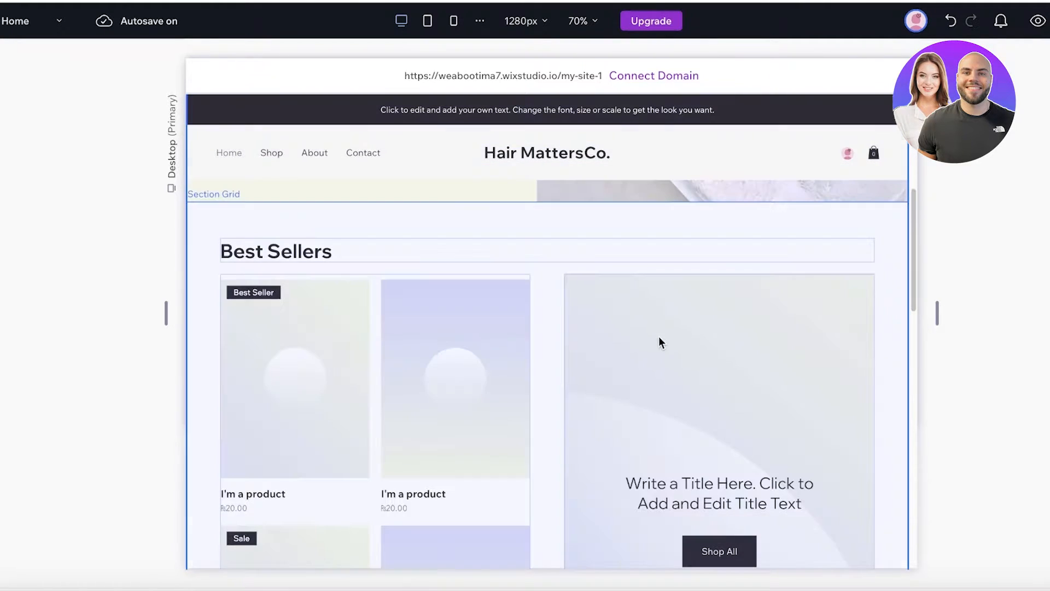
scroll(641, 345, down, 10)
scroll(711, 318, up, 5)
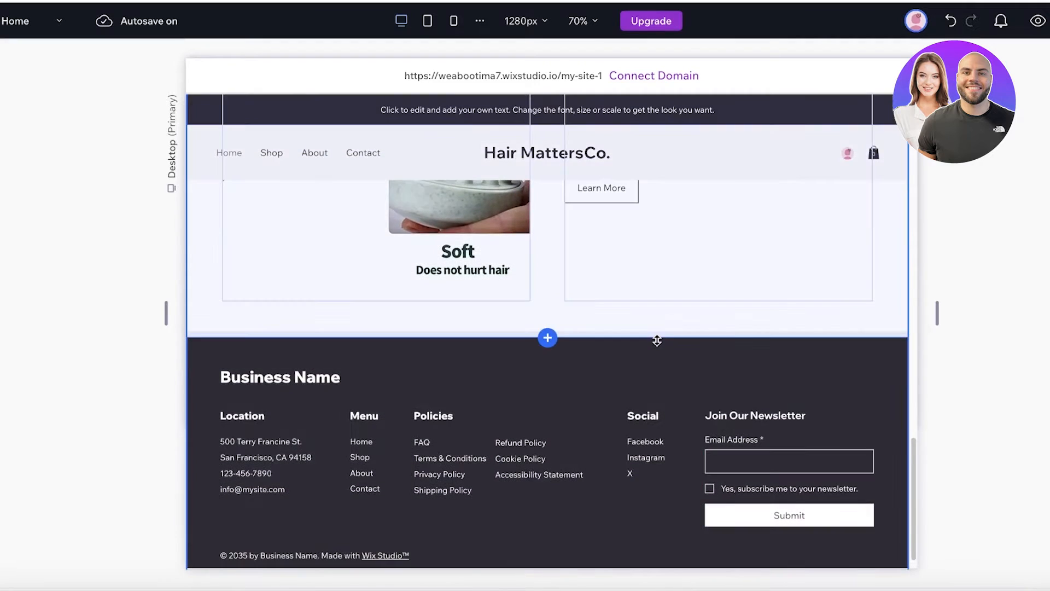
scroll(728, 301, up, 4)
scroll(765, 282, up, 5)
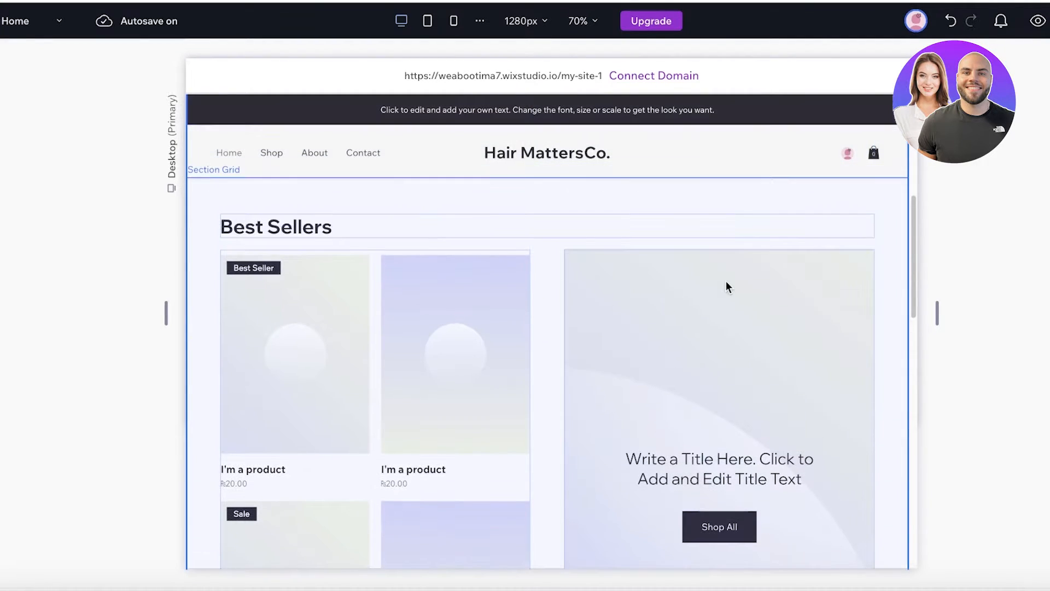
scroll(708, 285, up, 4)
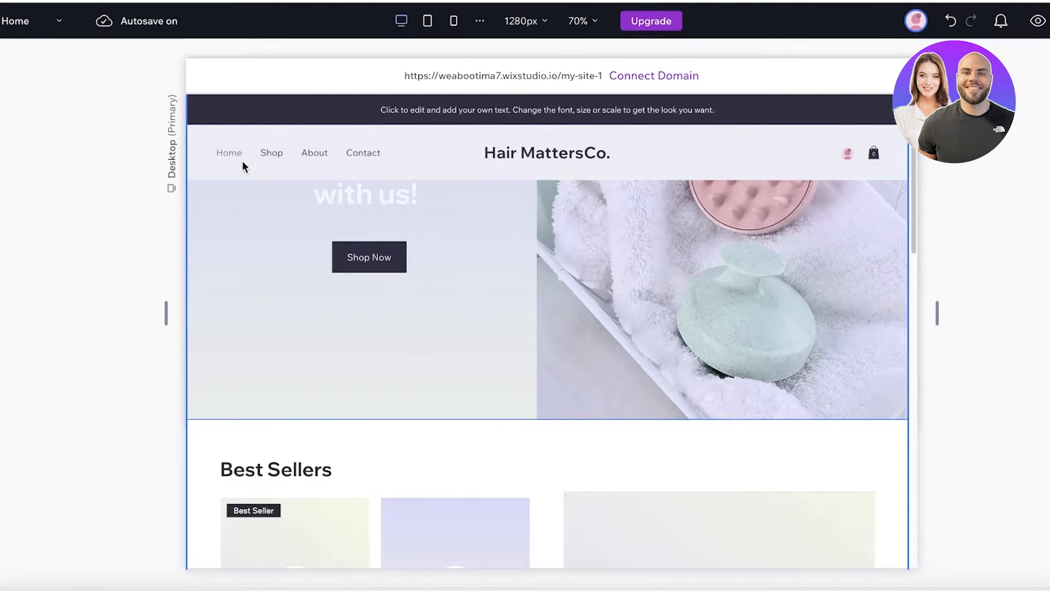
click(71, 21)
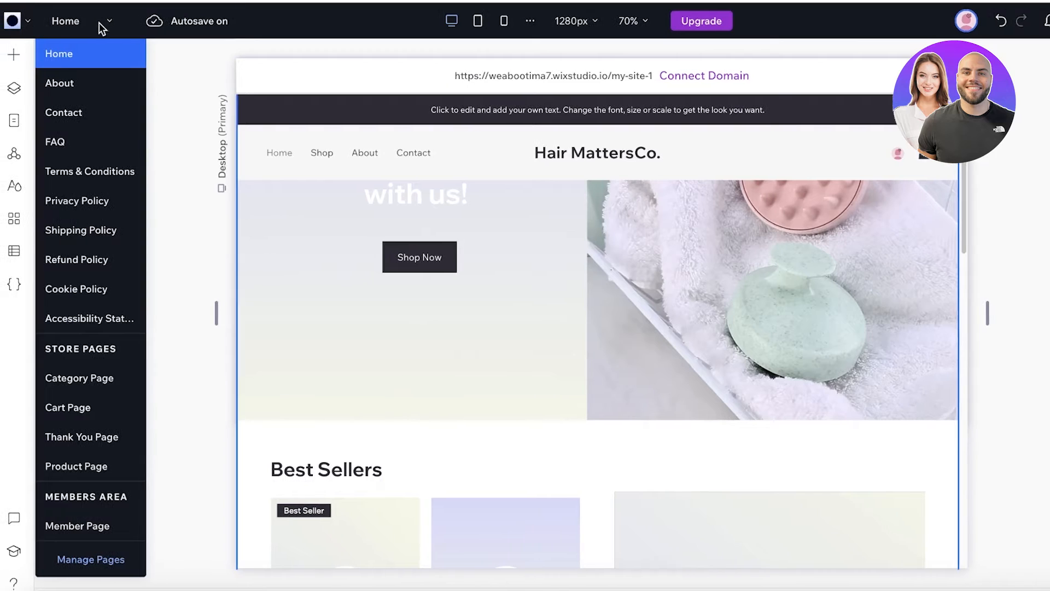
click(91, 85)
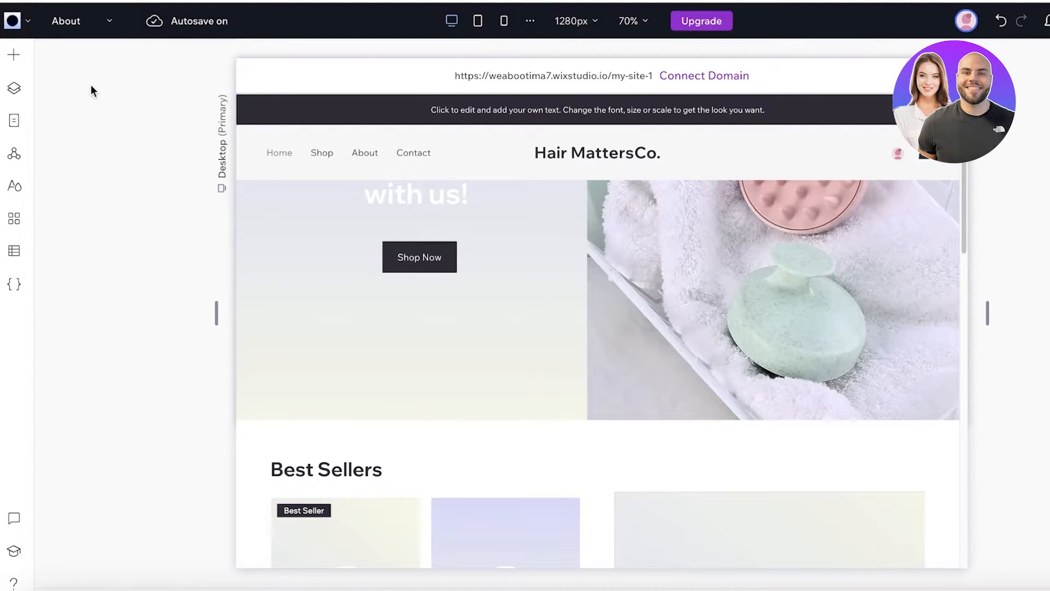
click(100, 22)
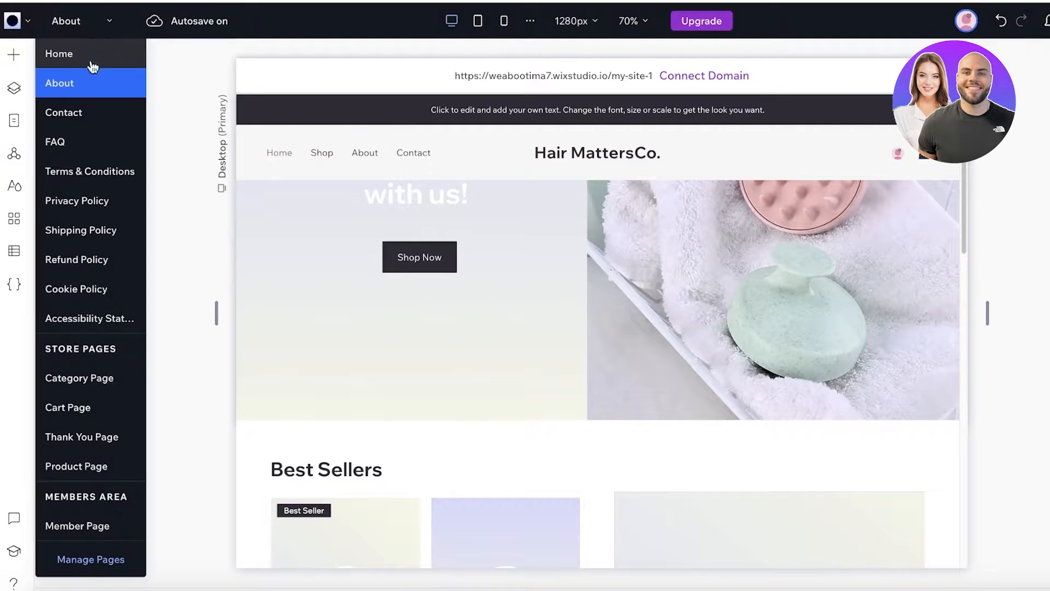
click(86, 80)
- Switch to Home and scroll from the hair-health hero through Best Sellers to the footer
scroll(550, 247, down, 8)
scroll(704, 296, down, 10)
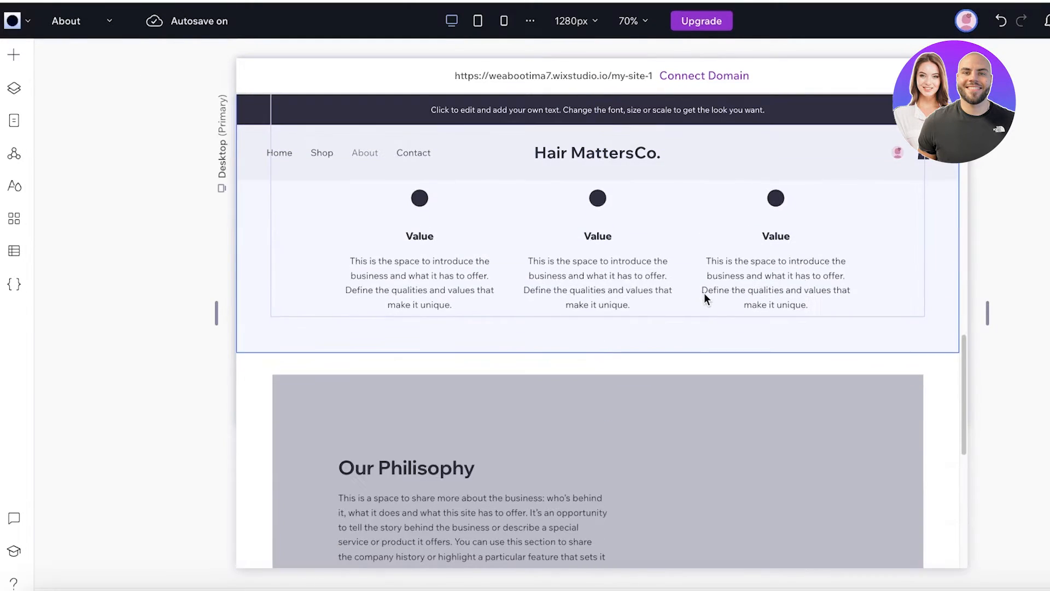
scroll(607, 329, up, 6)
scroll(605, 329, up, 5)
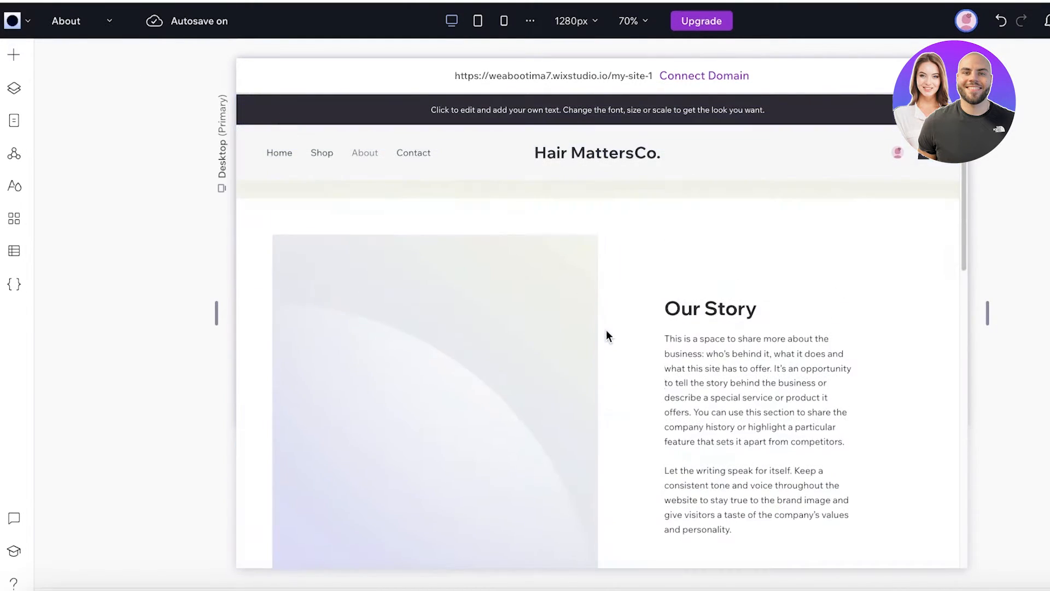
click(76, 21)
click(63, 51)
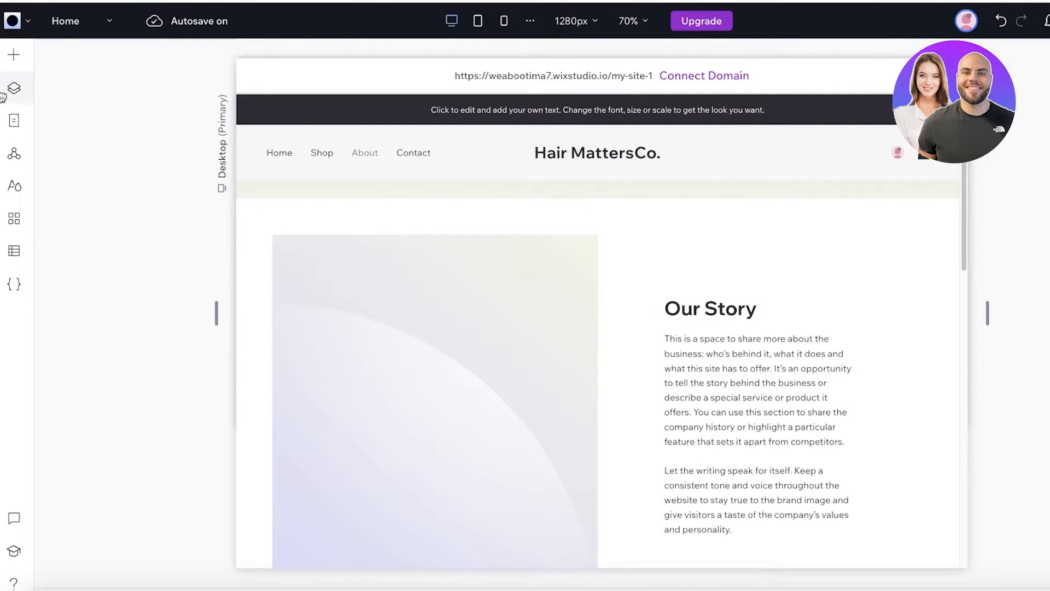
scroll(427, 228, down, 10)
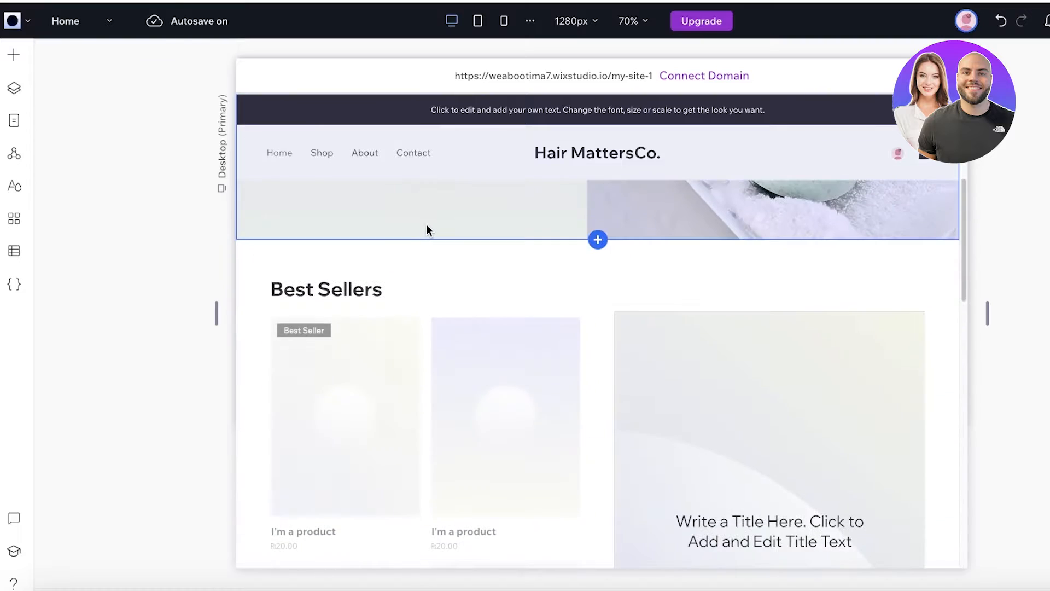
scroll(432, 246, down, 8)
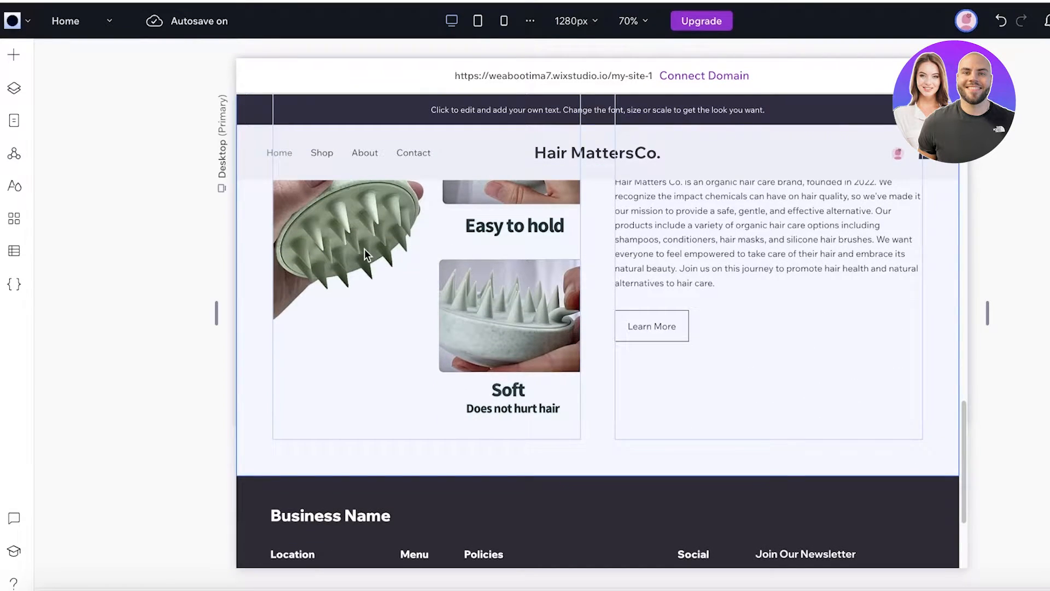
scroll(365, 249, up, 10)
scroll(364, 244, up, 2)
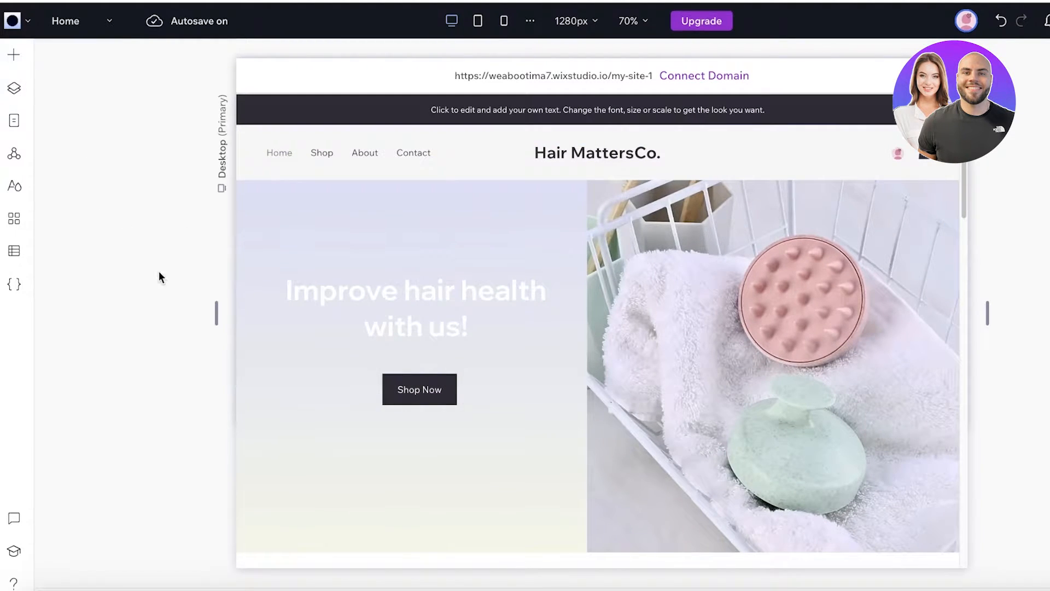
scroll(244, 344, down, 15)
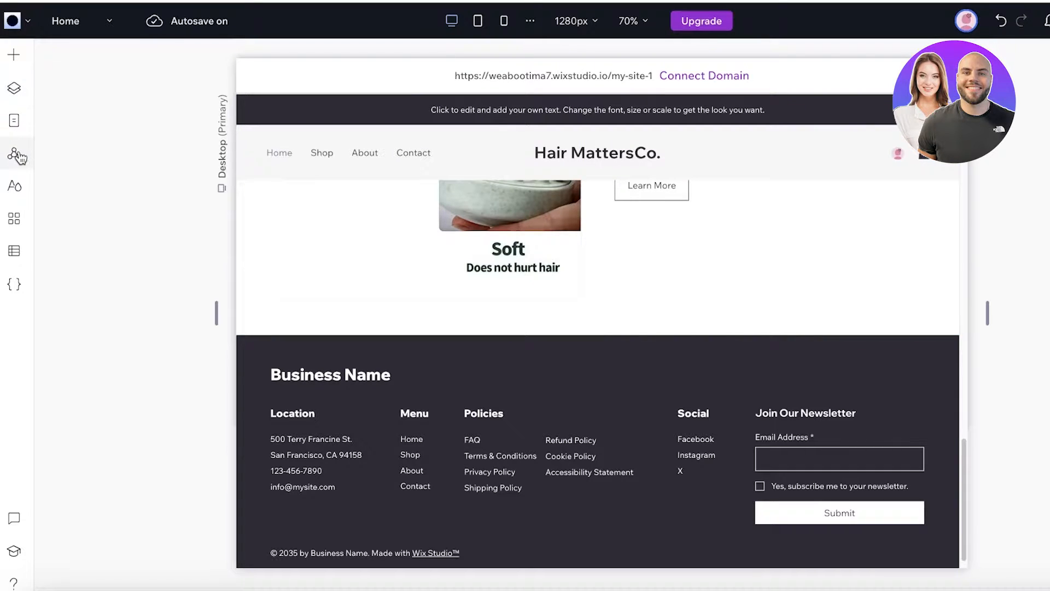
click(12, 61)
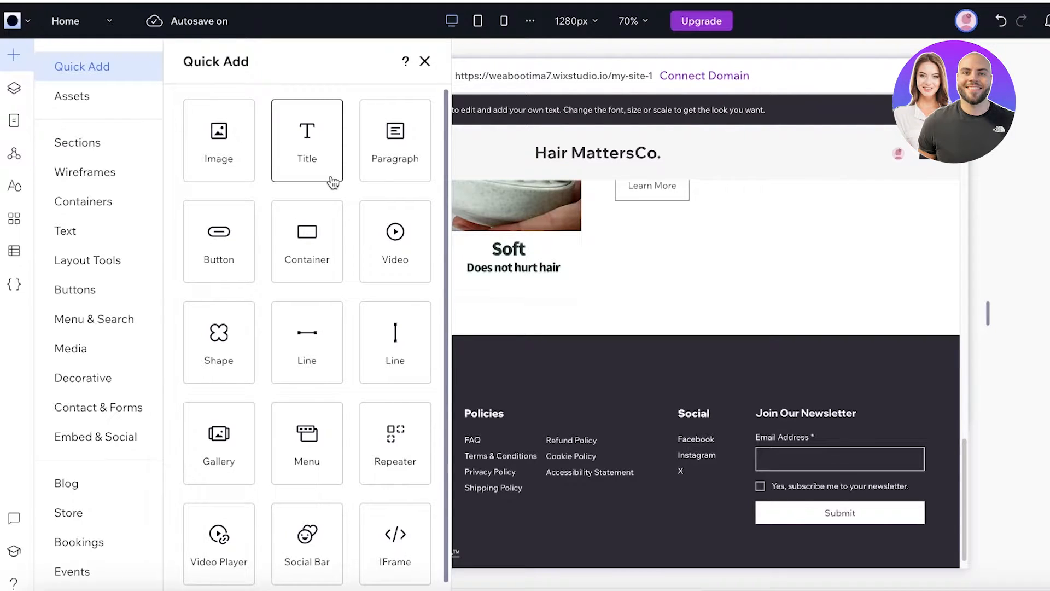
click(103, 143)
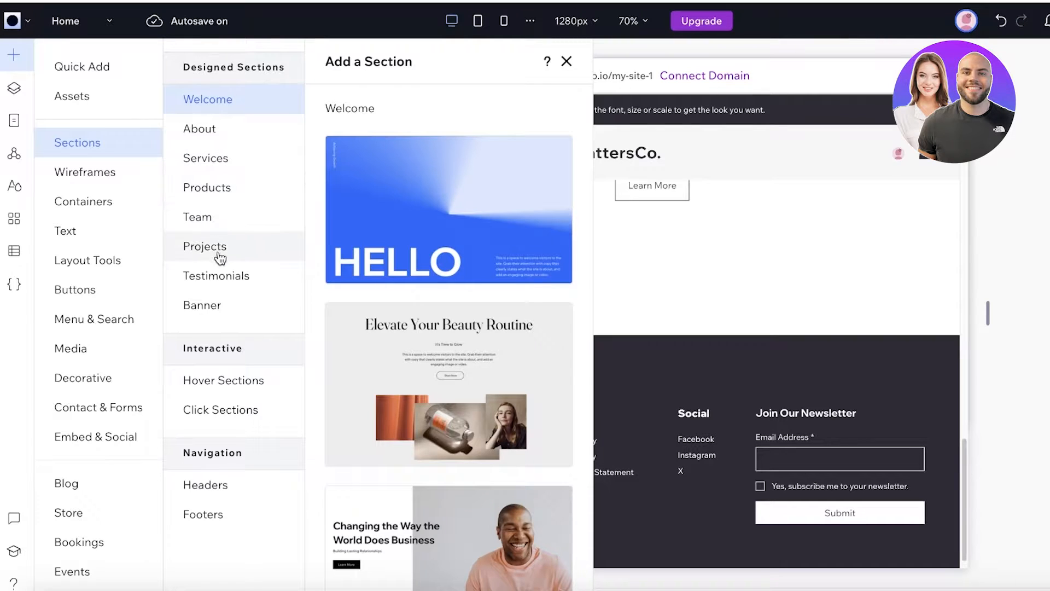
click(214, 290)
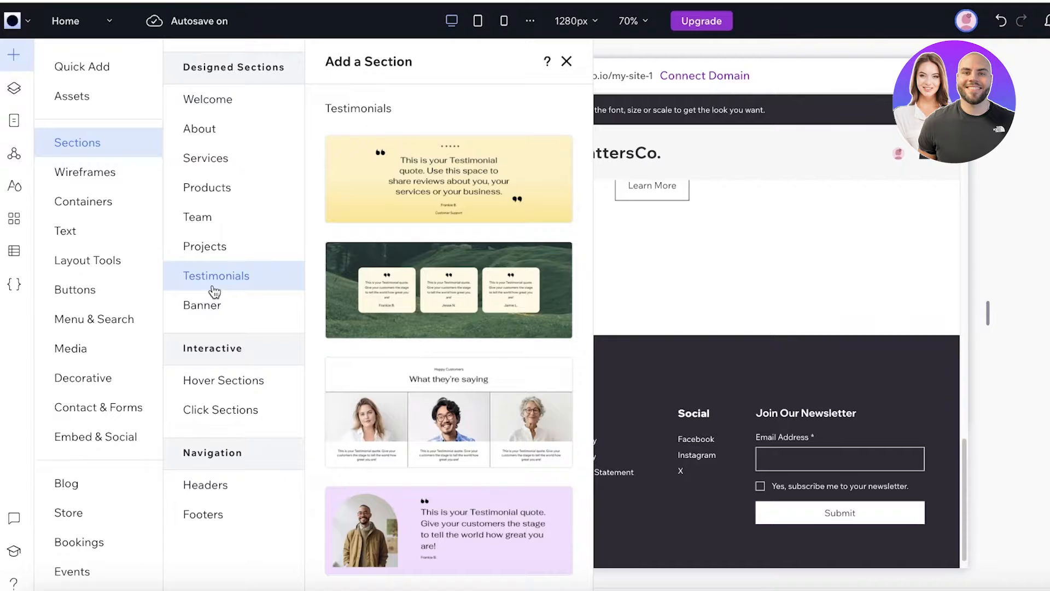
scroll(414, 419, down, 5)
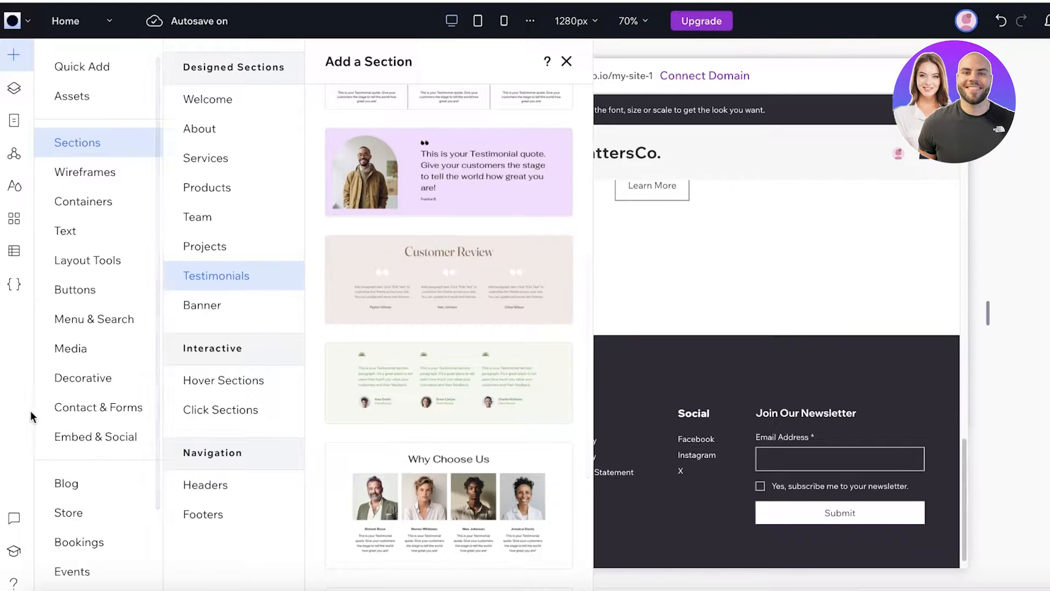
scroll(65, 432, down, 1)
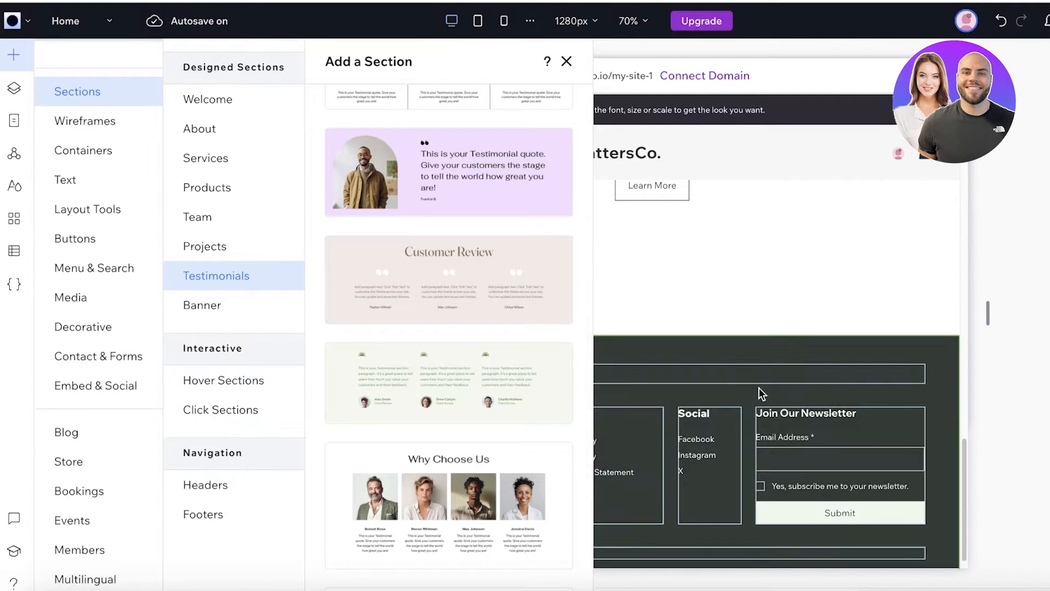
click(765, 363)
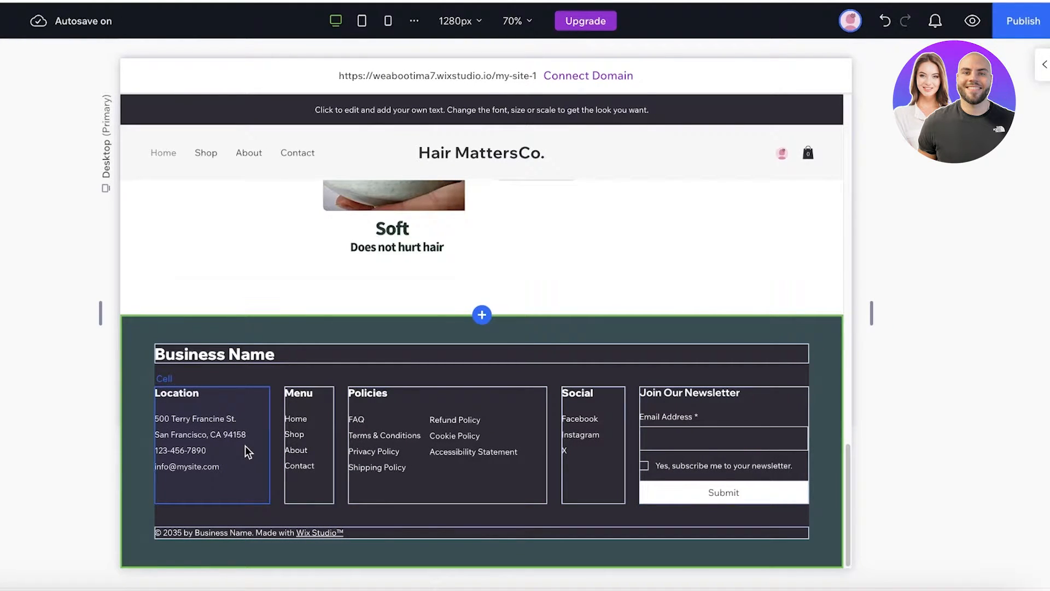
- Select the address text block in the footer's Location column and enter text editing
click(225, 439)
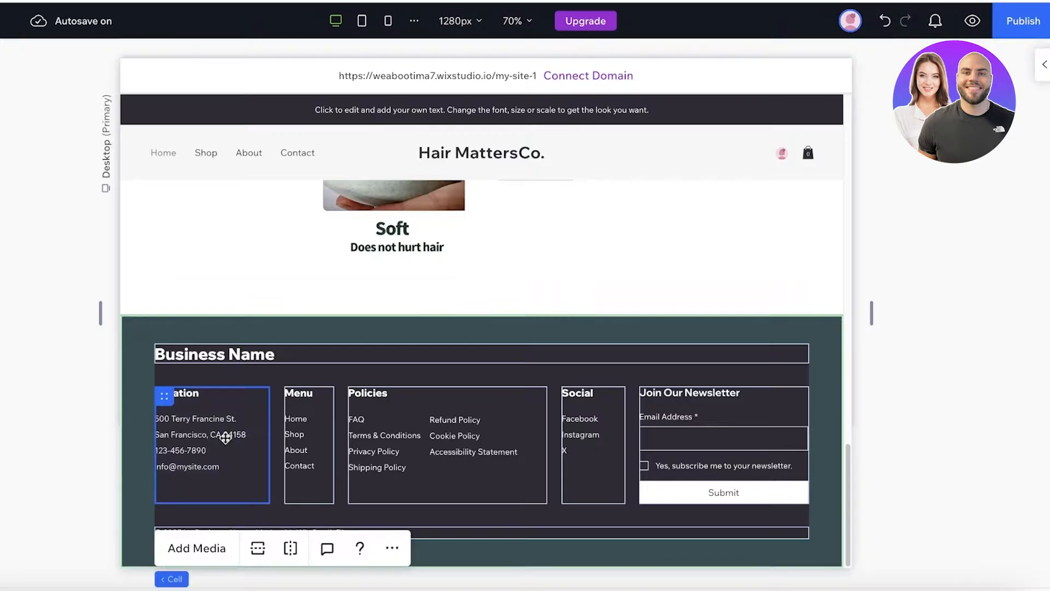
click(283, 326)
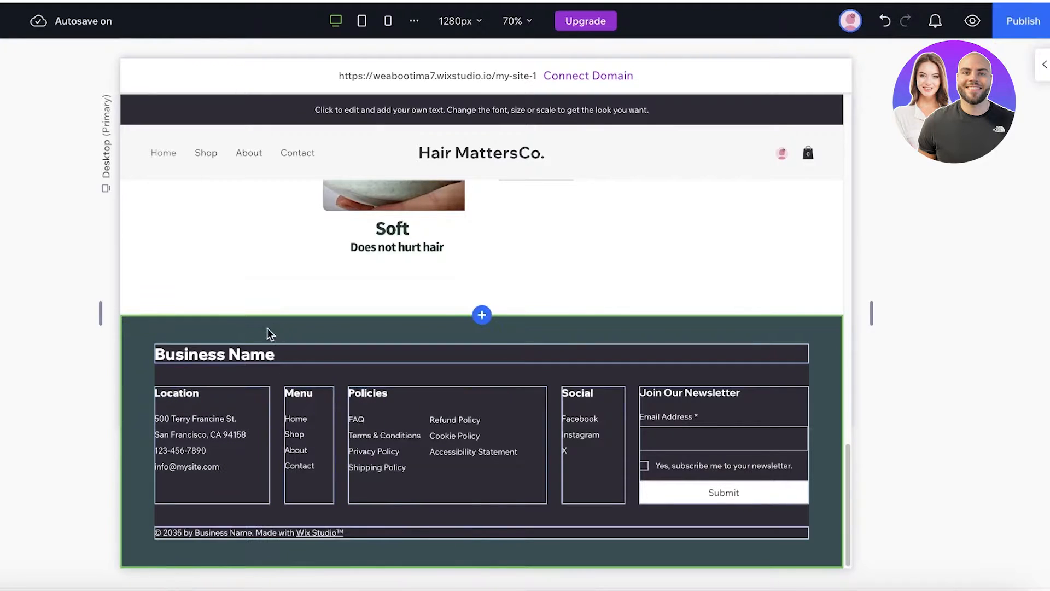
click(172, 416)
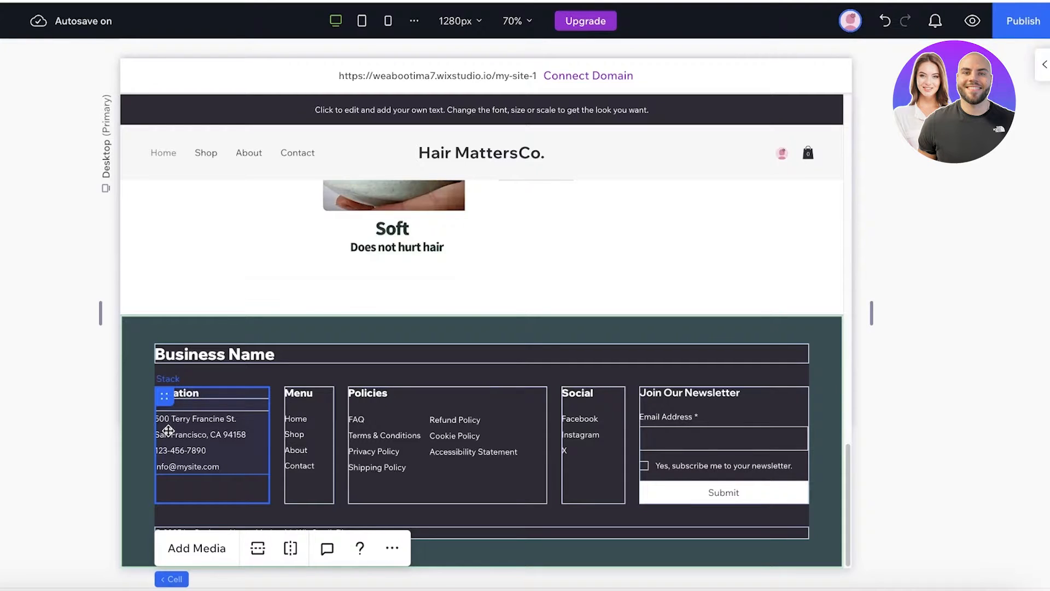
click(168, 431)
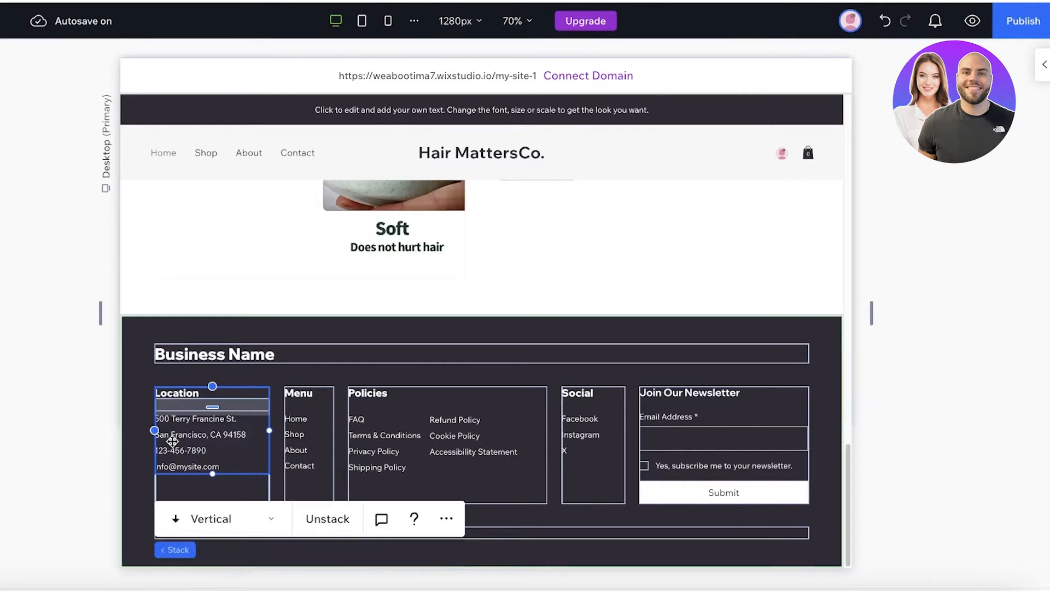
click(200, 450)
click(201, 512)
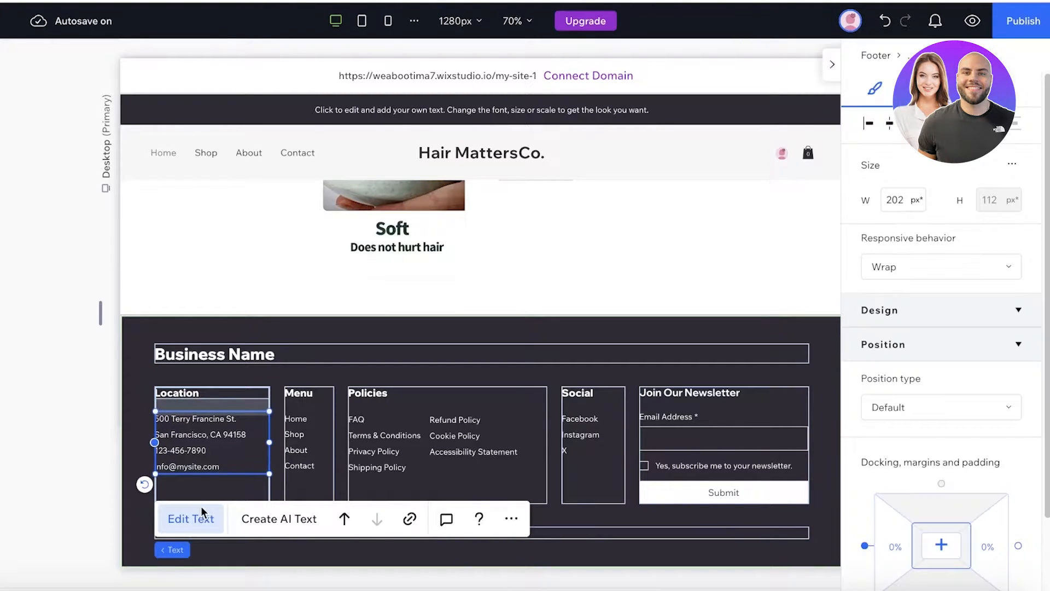
click(215, 519)
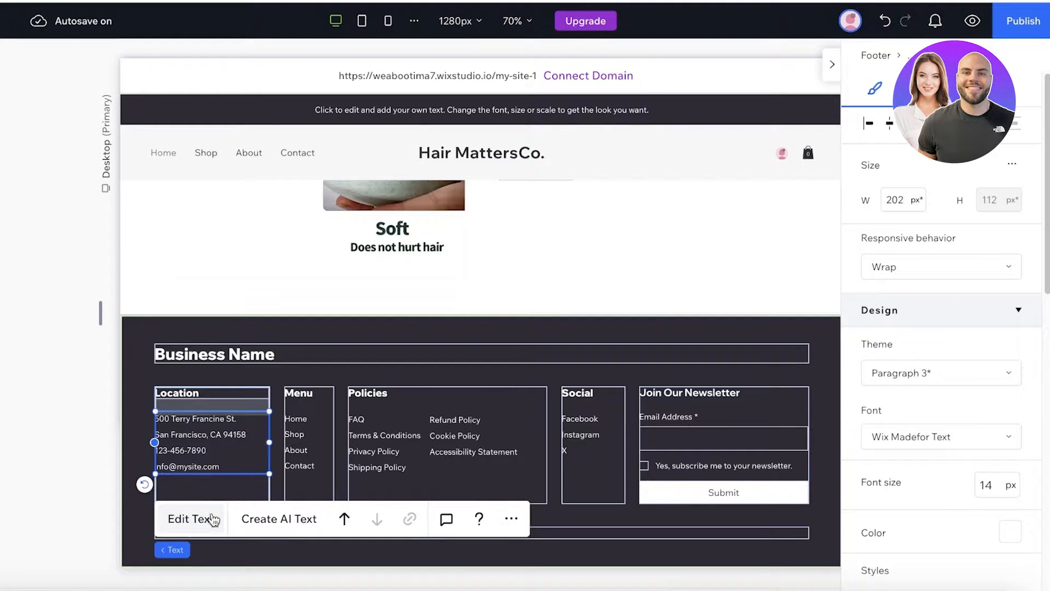
click(214, 518)
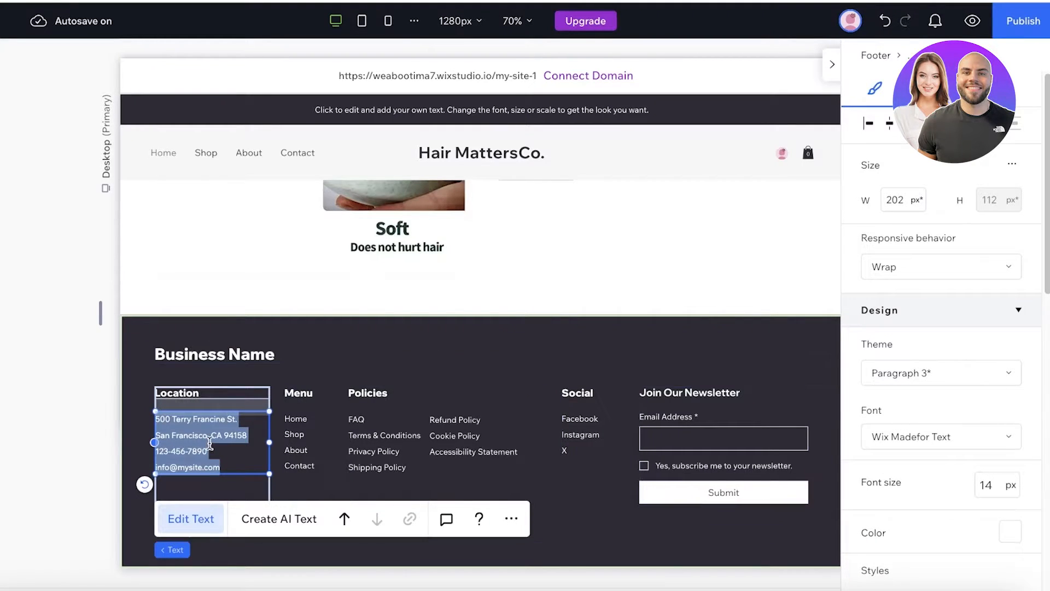
- Replace the placeholder address with Toronto, CA, a phone number and an e-mail on separate lines
key(BackSpace)
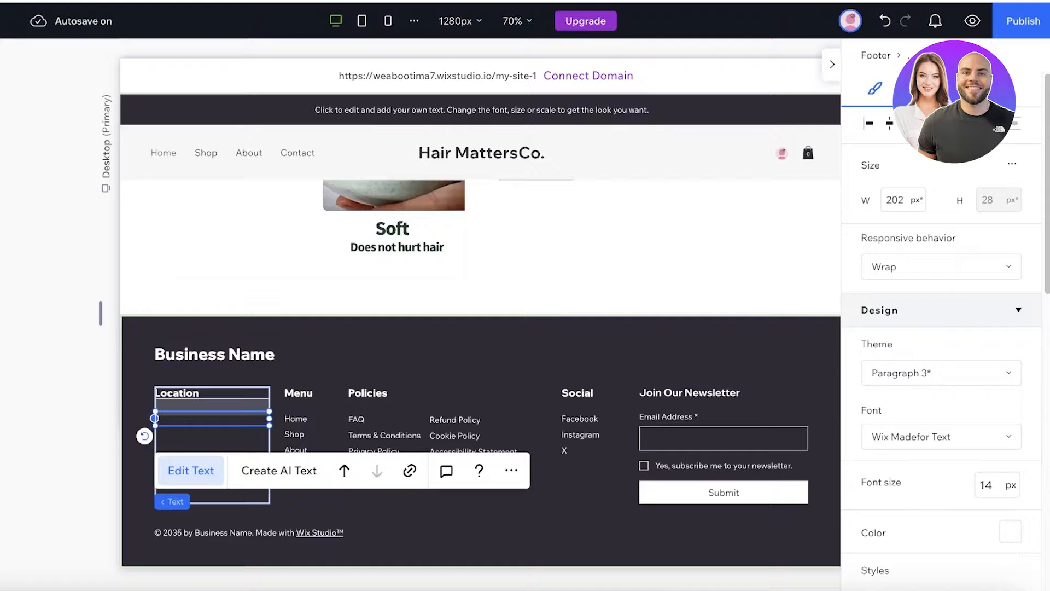
text(Toronto, CA)
key(Return)
text(+009)
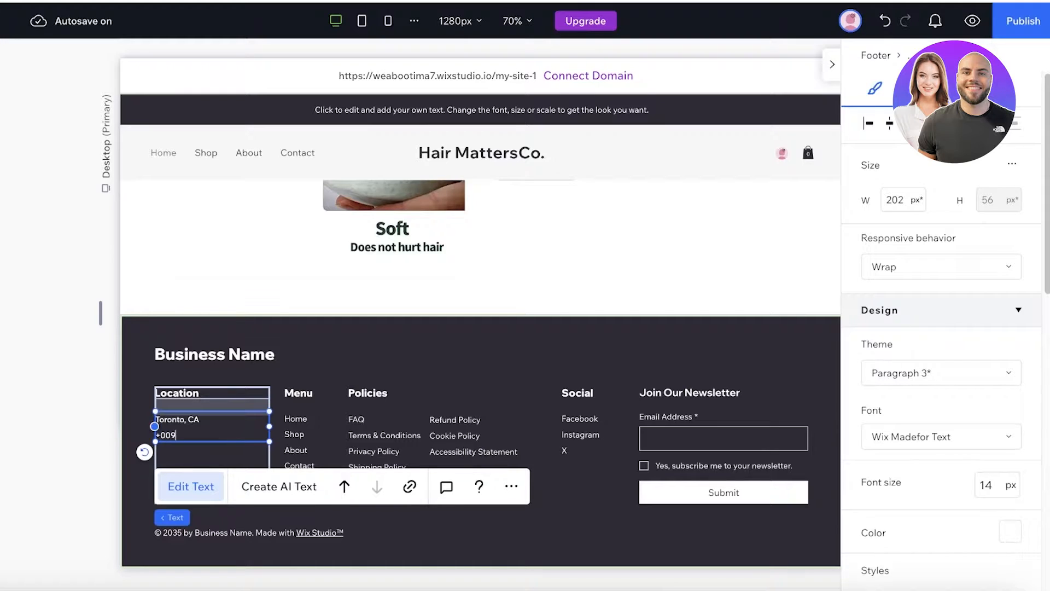
text(329232)
key(Return)
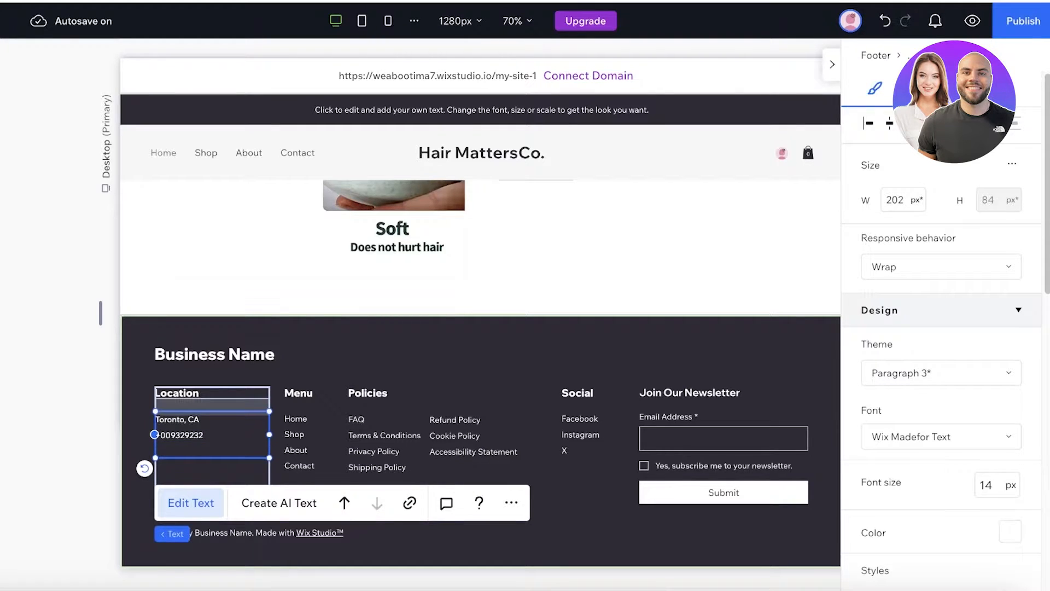
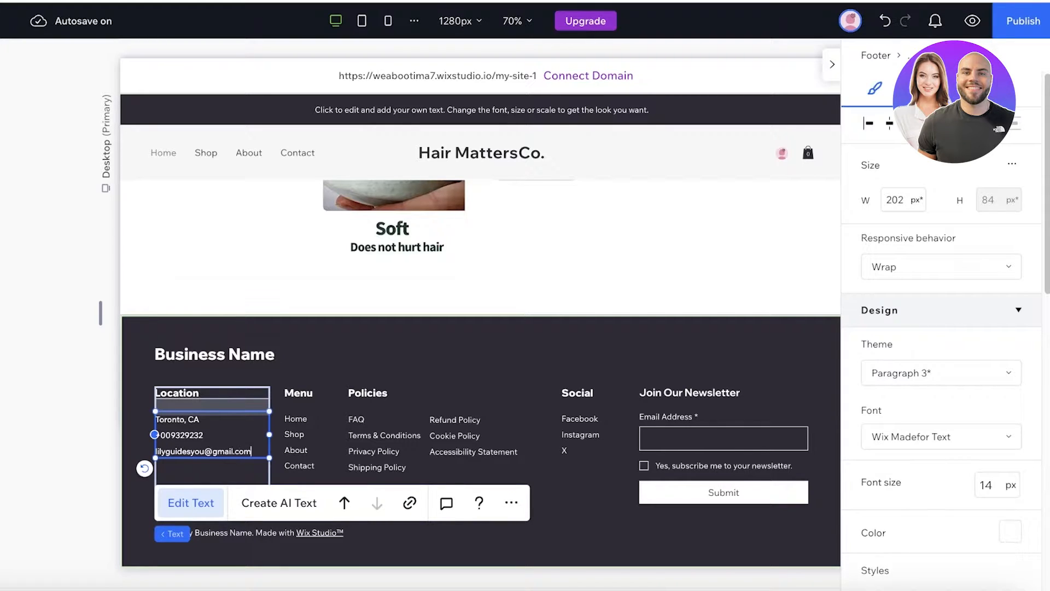
click(367, 295)
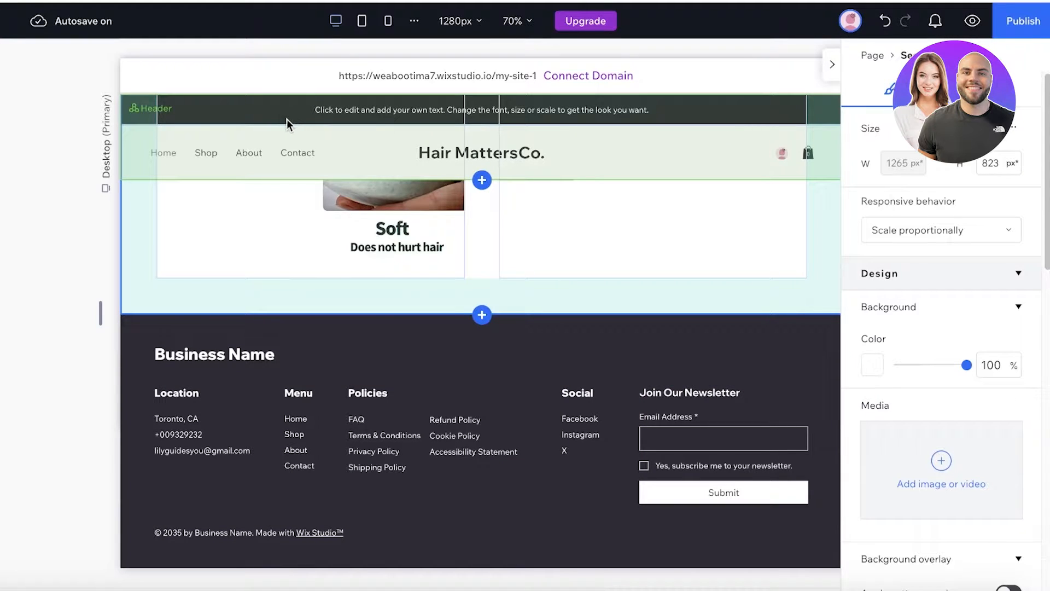
- Leave the site editor through the Wix logo menu and go to the Dashboard
mouse_move(61, 18)
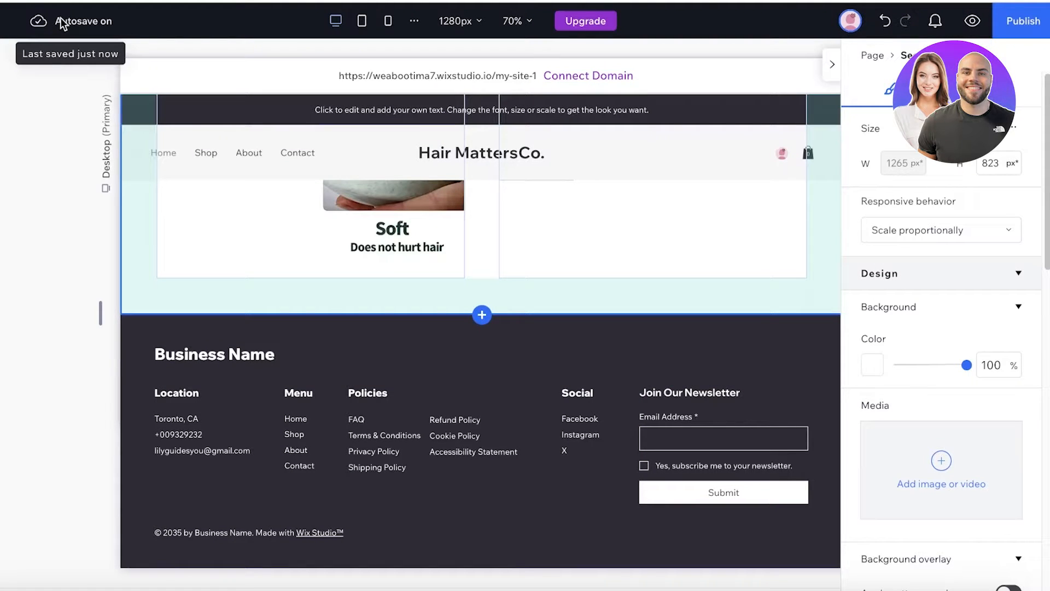
scroll(225, 97, up, 3)
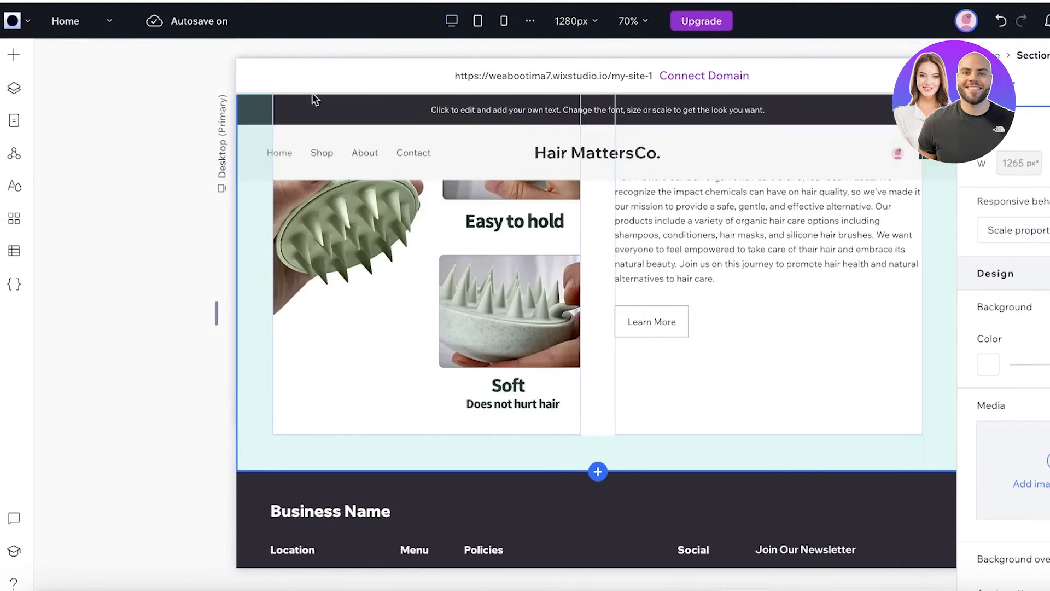
click(12, 22)
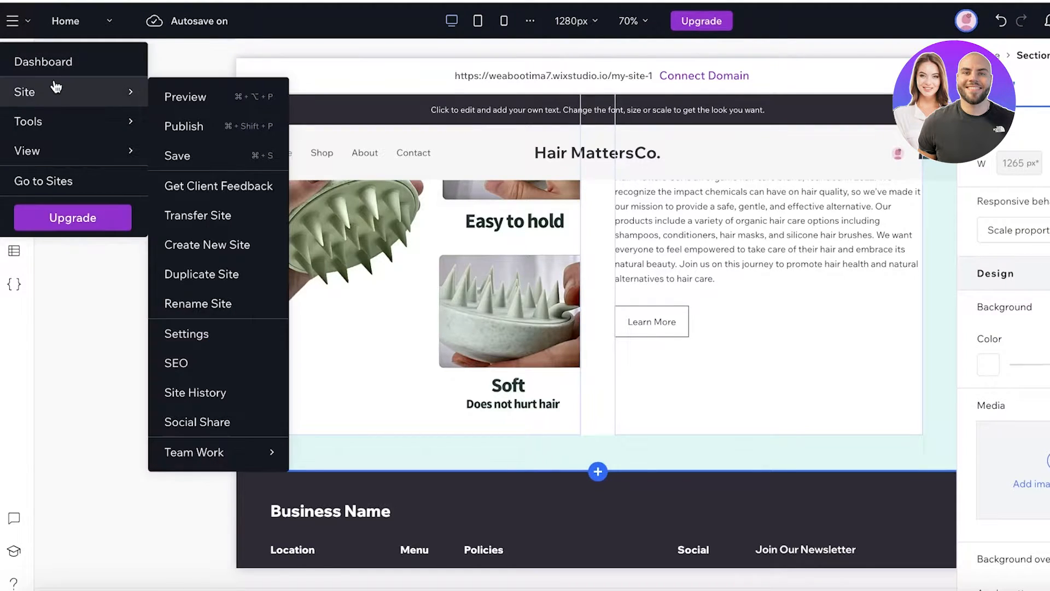
click(44, 62)
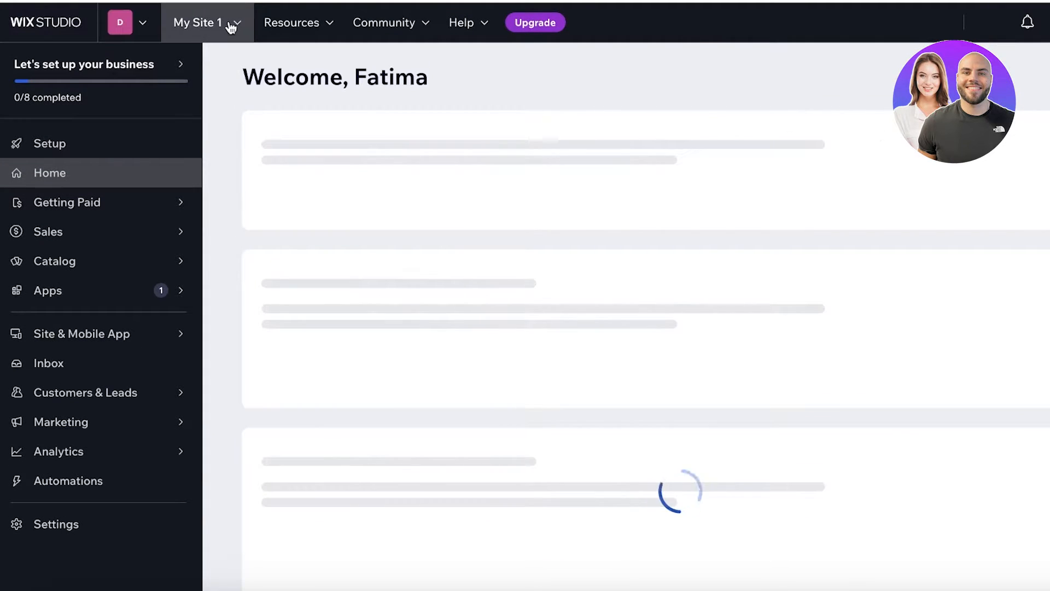
- Close the site switcher and scroll through the My Site 1 Home dashboard
click(208, 27)
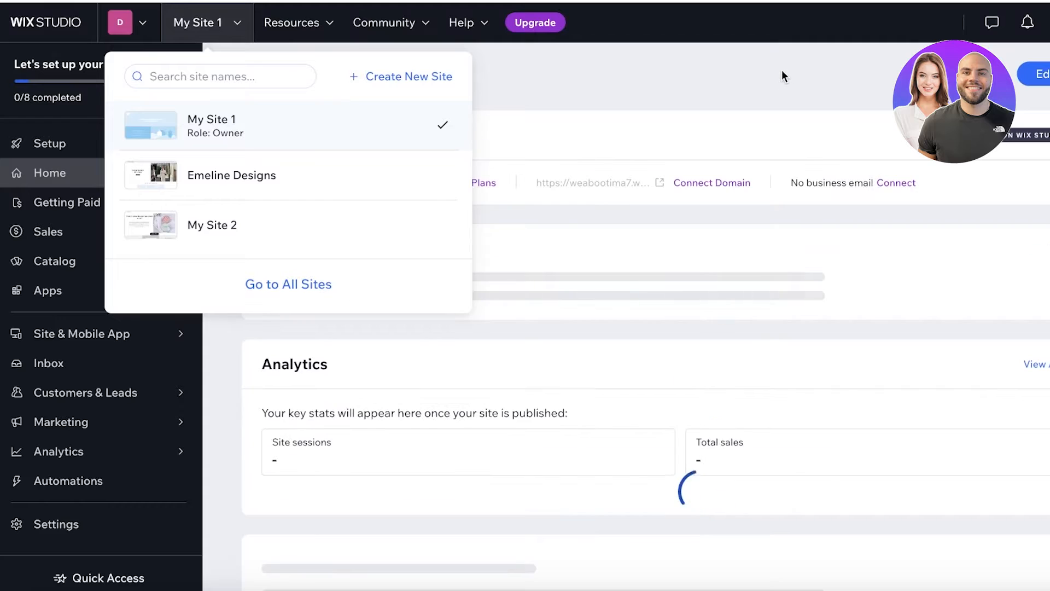
click(783, 75)
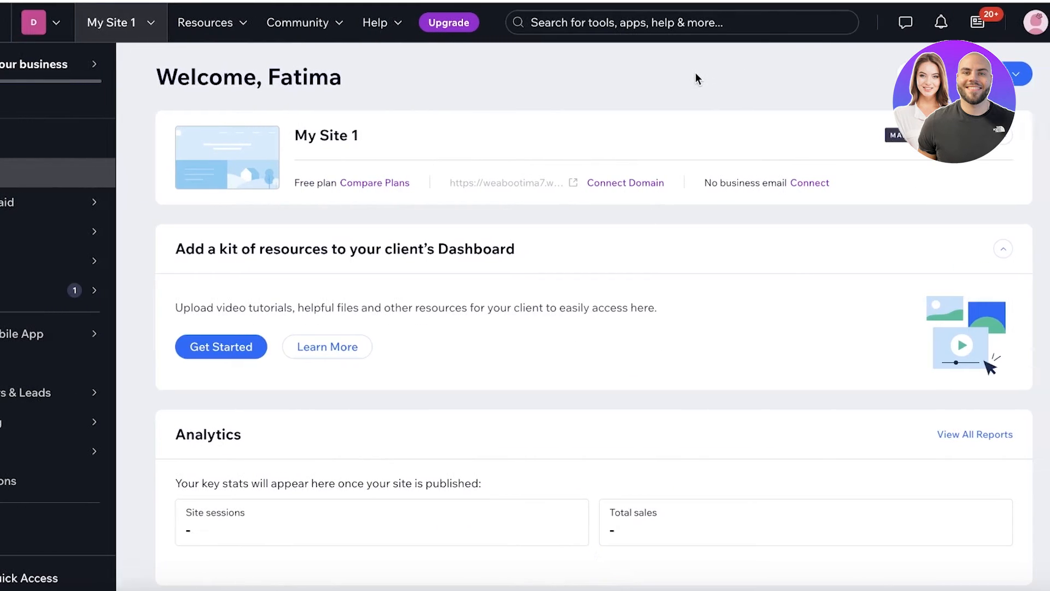
scroll(783, 74, down, 1)
scroll(888, 192, down, 3)
scroll(727, 232, up, 4)
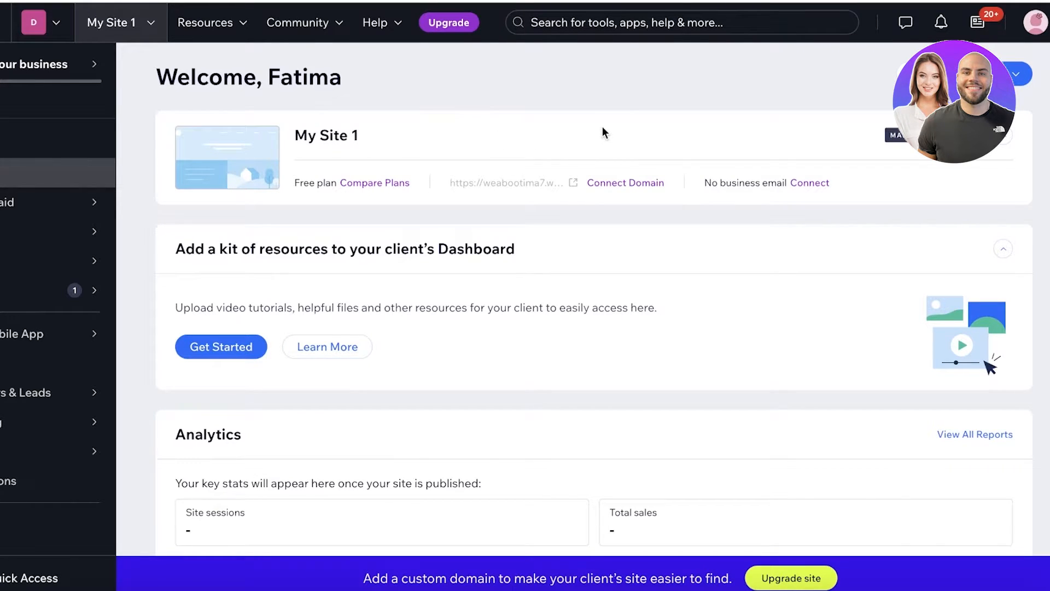
scroll(438, 175, down, 2)
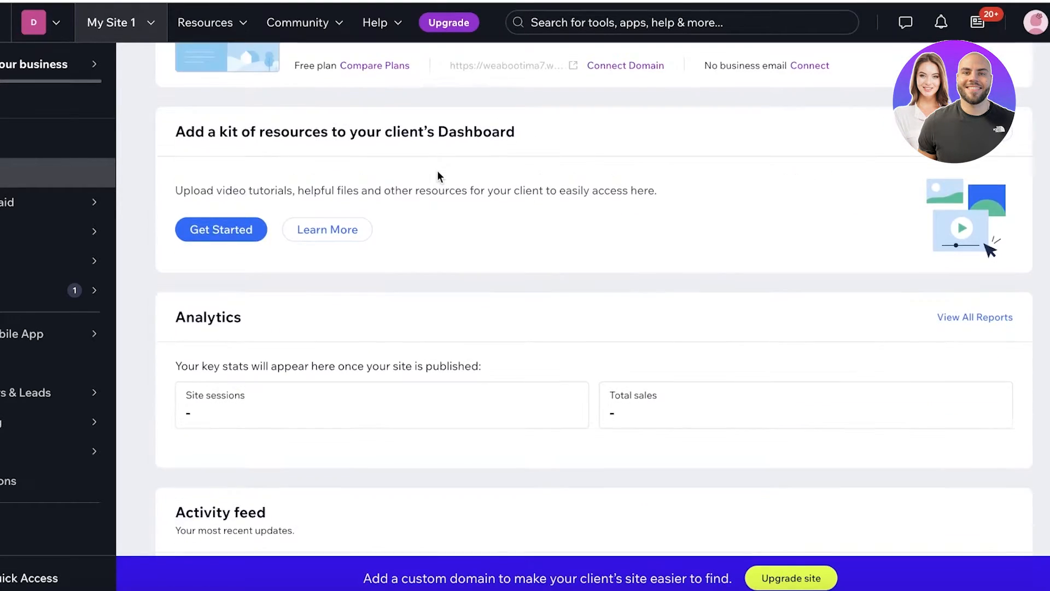
scroll(437, 175, down, 7)
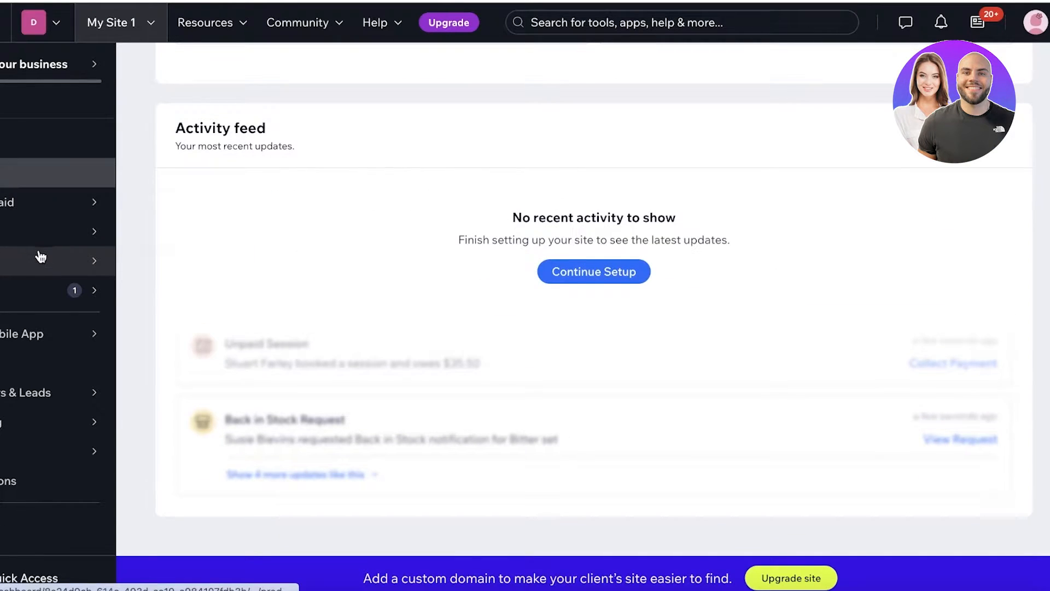
- In Store Products, select all 12 sample products and bulk-delete them
mouse_move(41, 256)
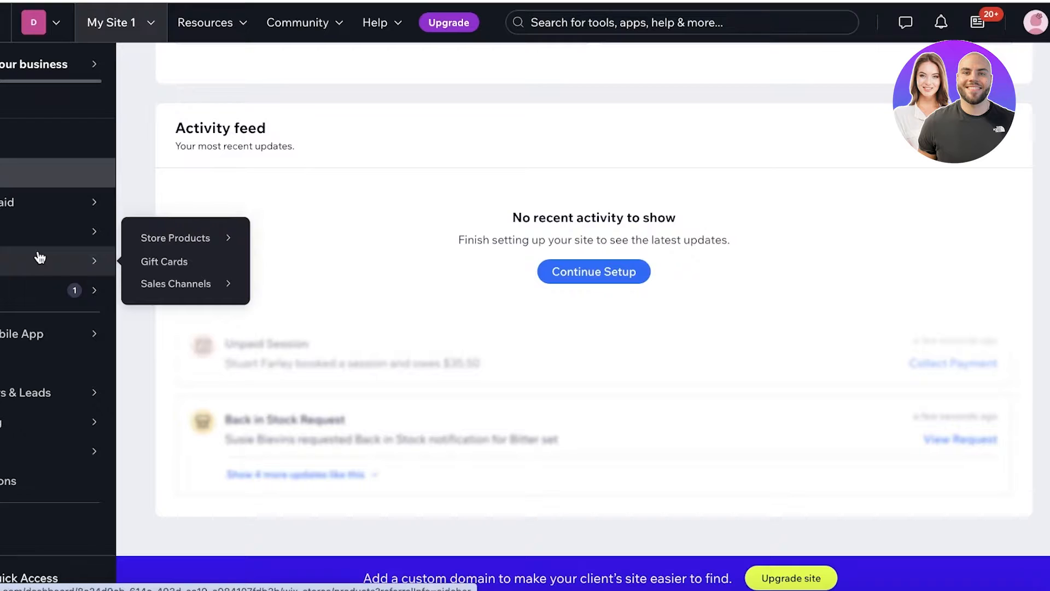
mouse_move(187, 244)
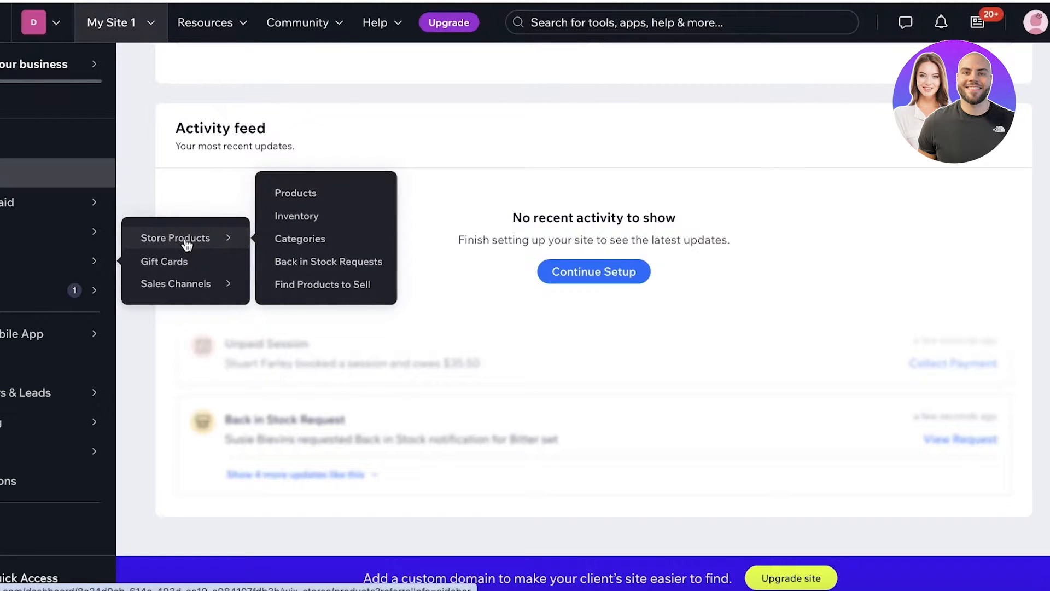
click(310, 192)
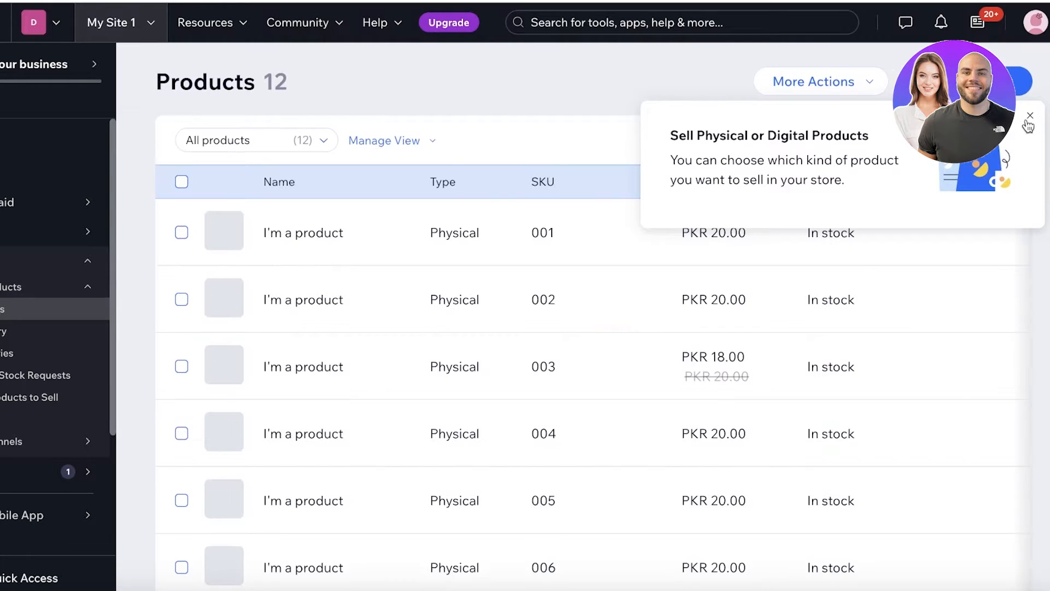
click(1030, 116)
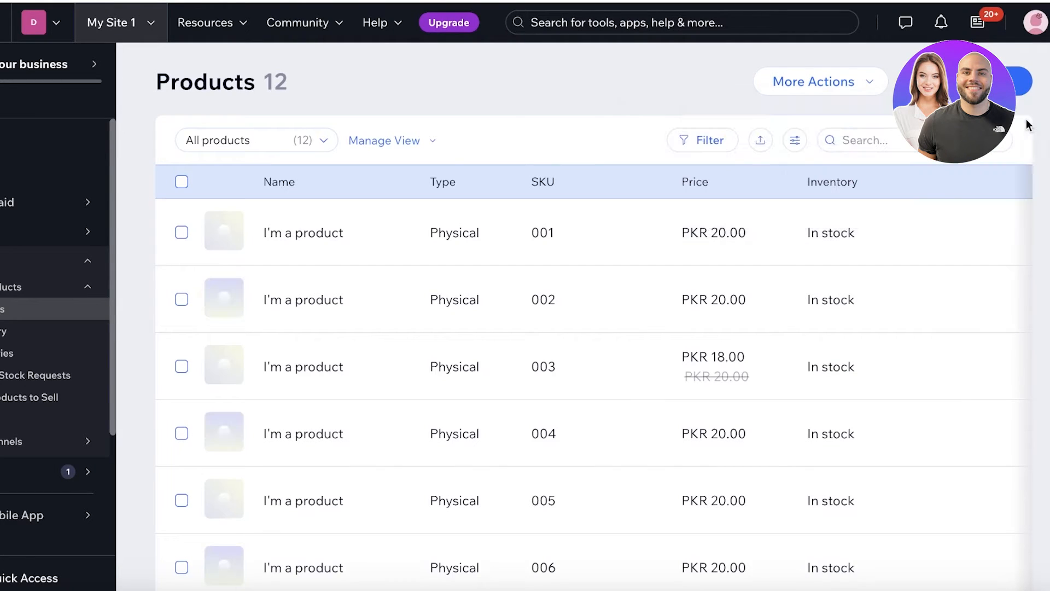
click(182, 182)
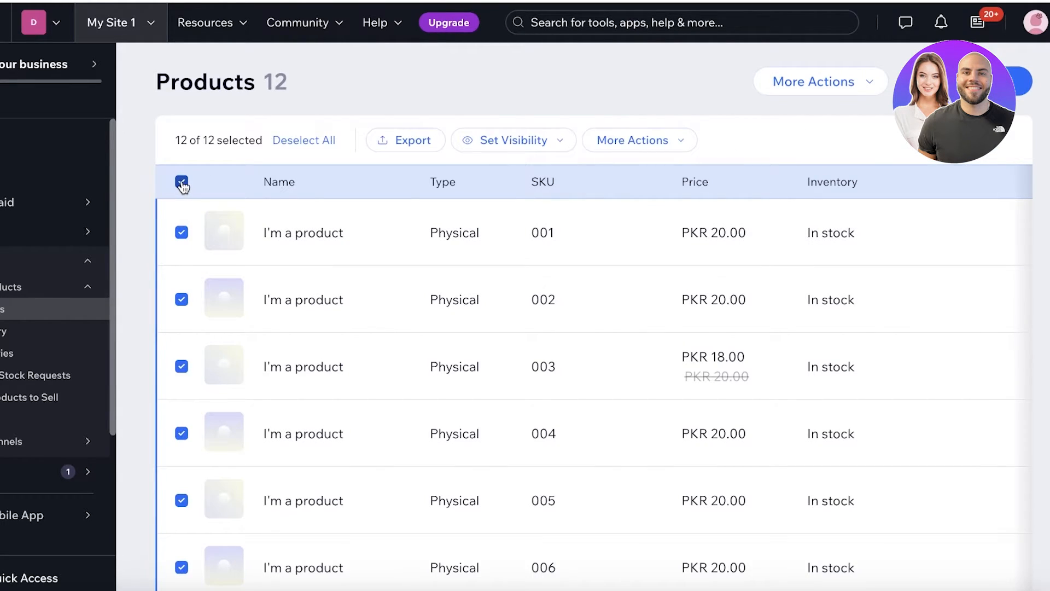
click(622, 143)
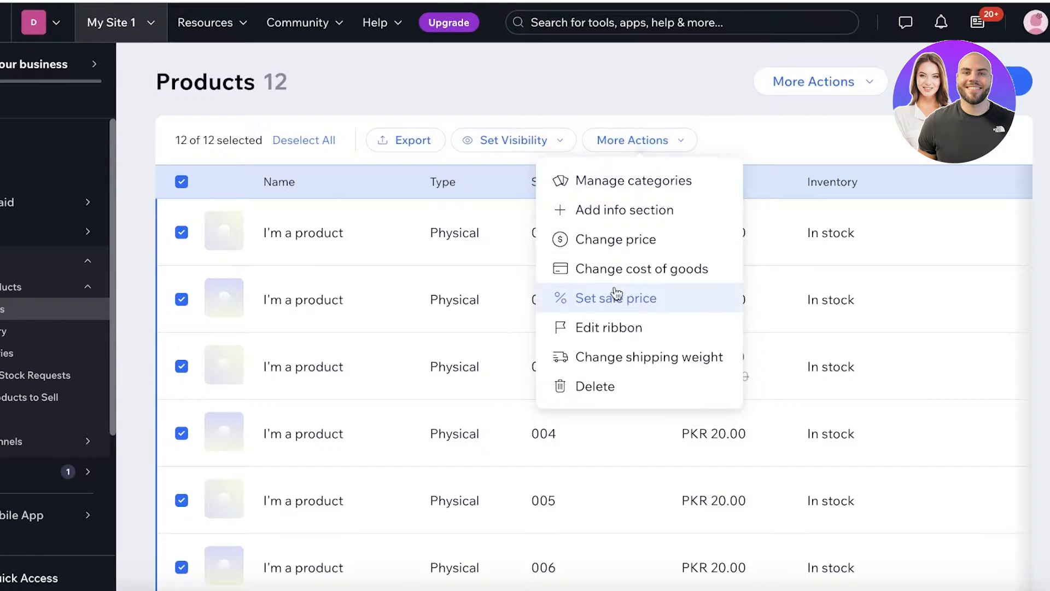
click(630, 382)
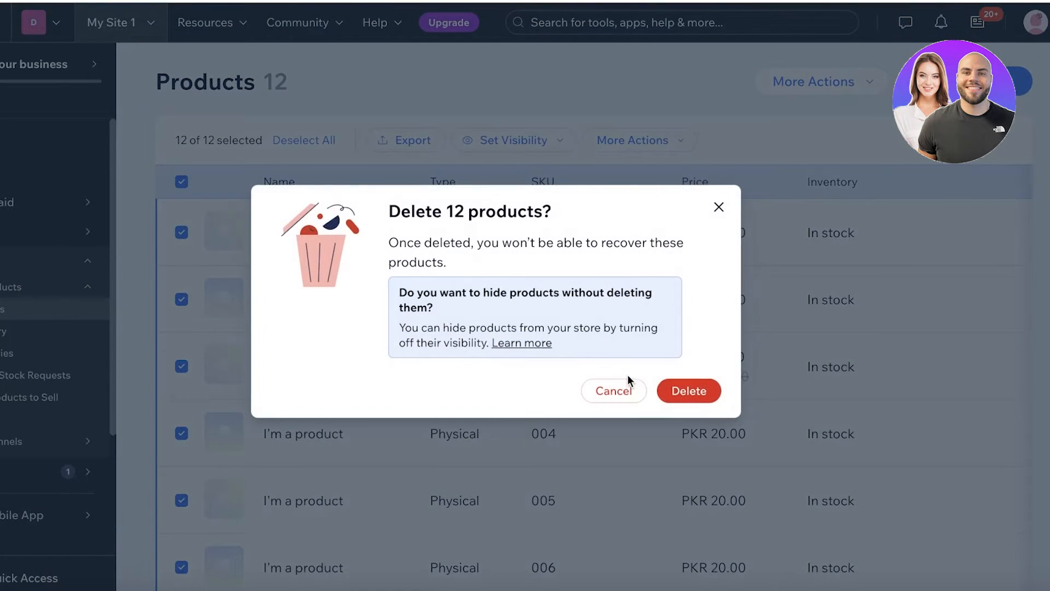
click(699, 388)
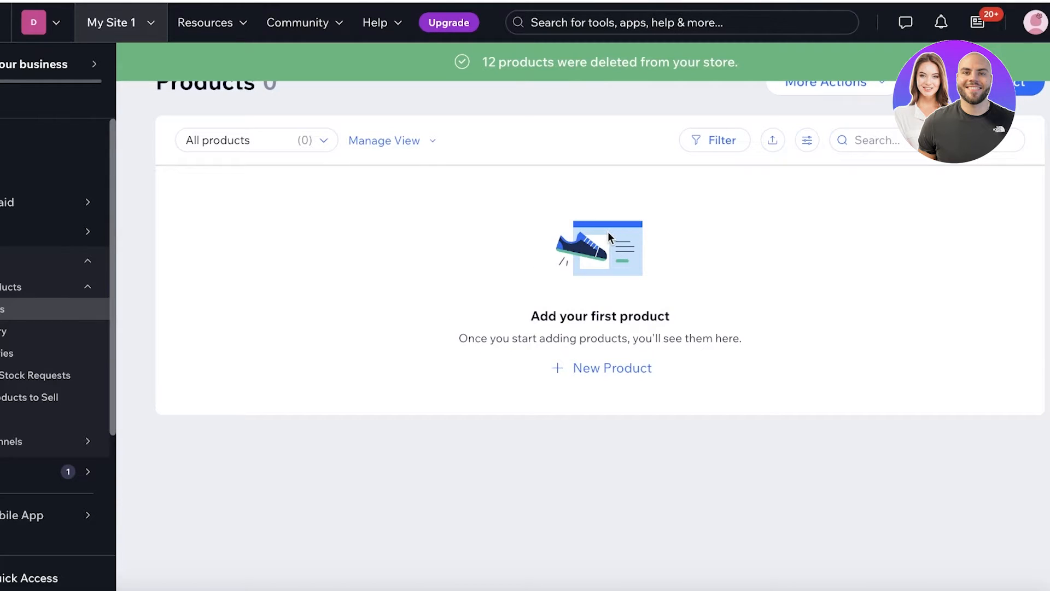
click(641, 368)
- Create a physical product and title it 'Silicone HairBrush'
click(613, 419)
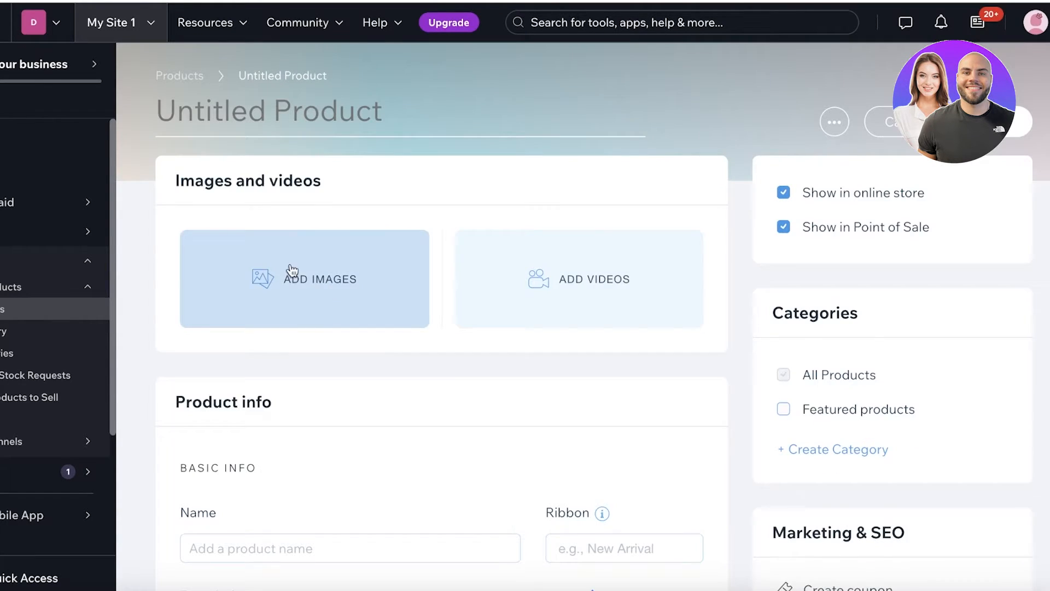
click(295, 132)
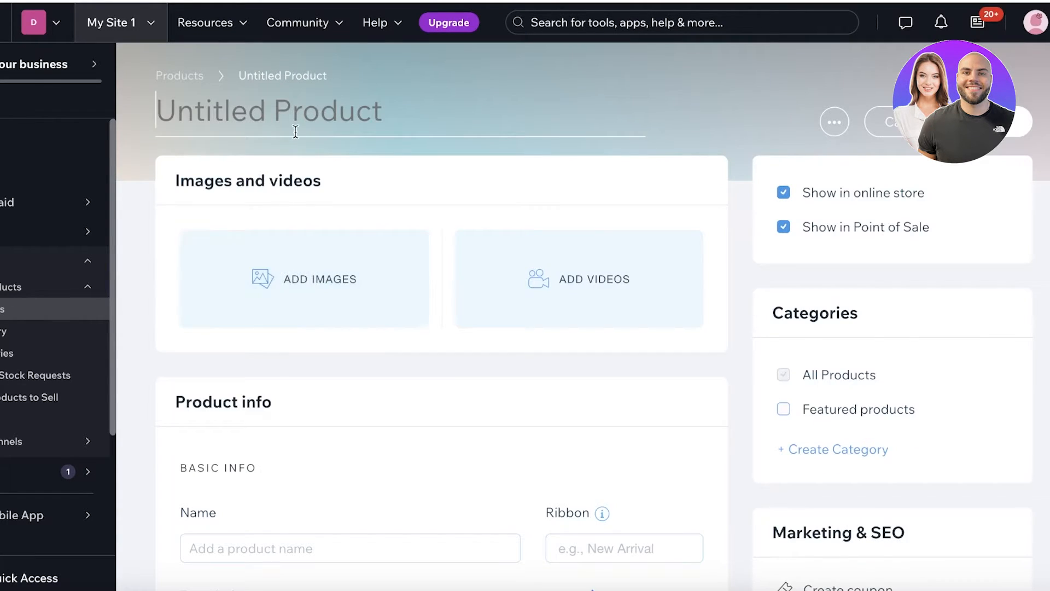
text(Si)
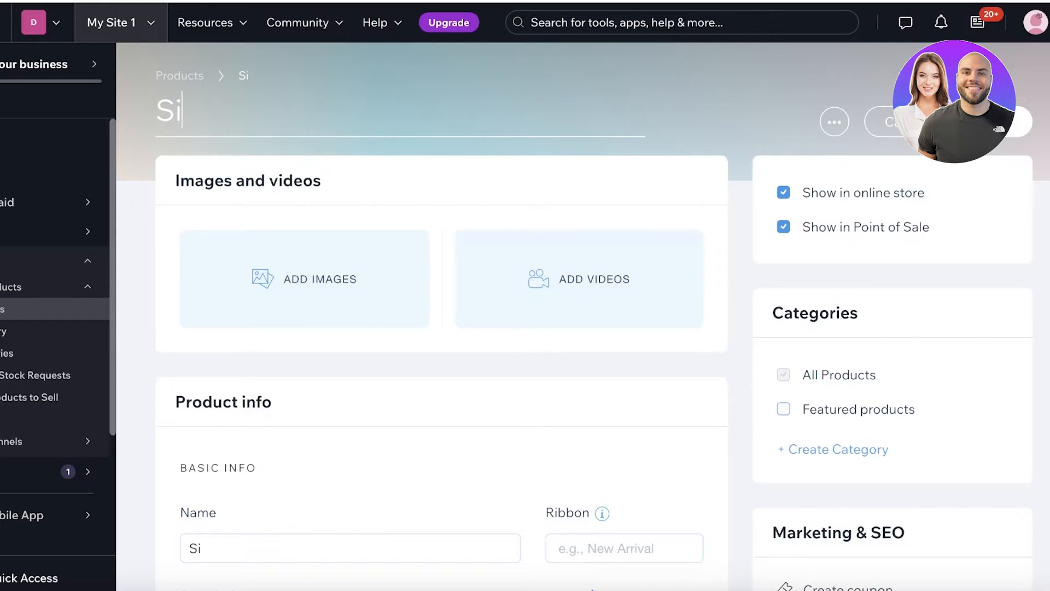
text(licone)
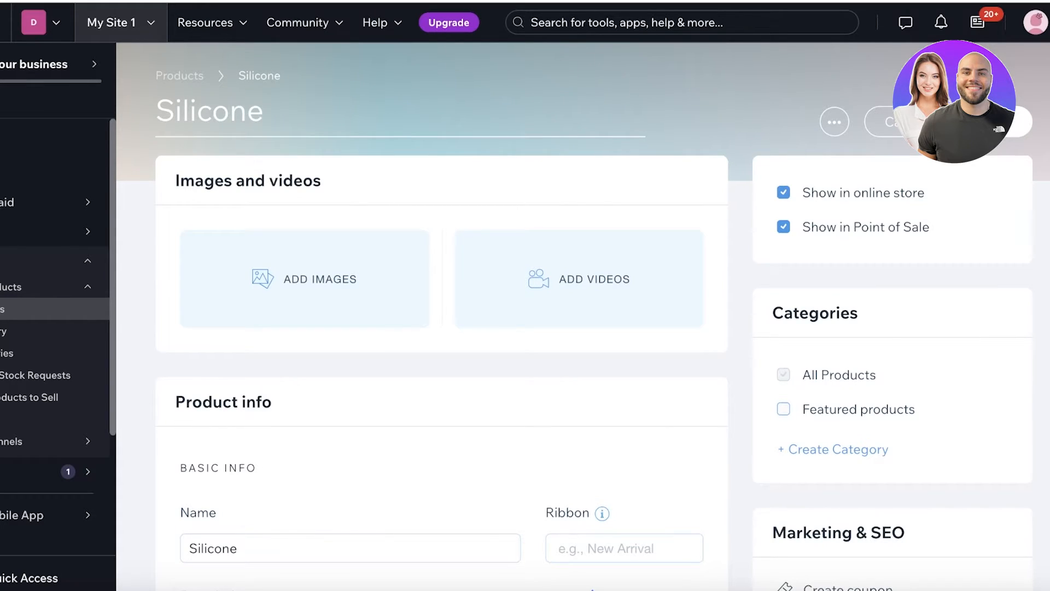
text( Hair)
key(BackSpace)
key(BackSpace)
text(Brush)
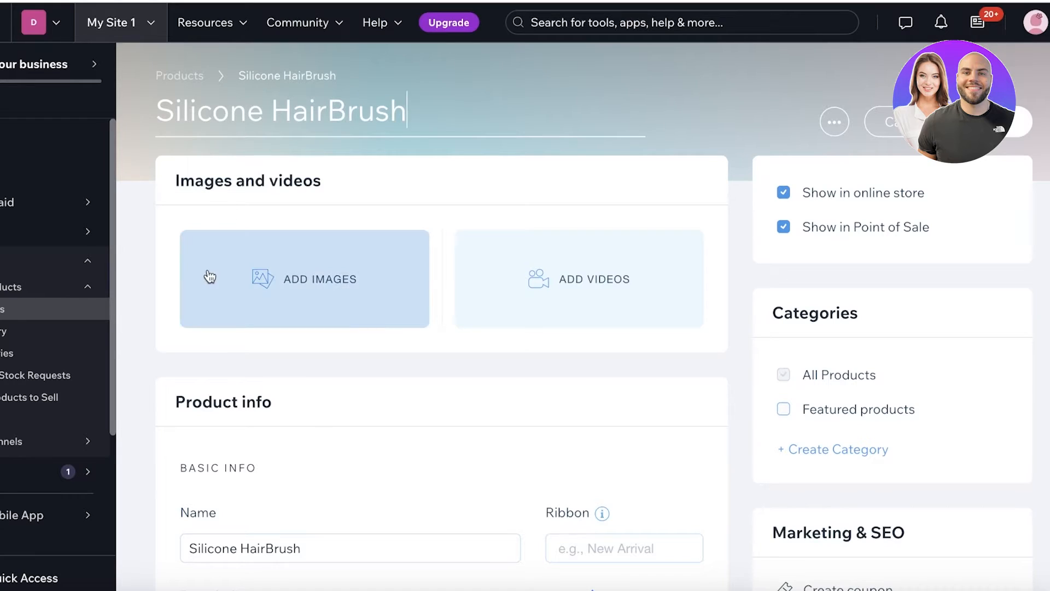
key(Return)
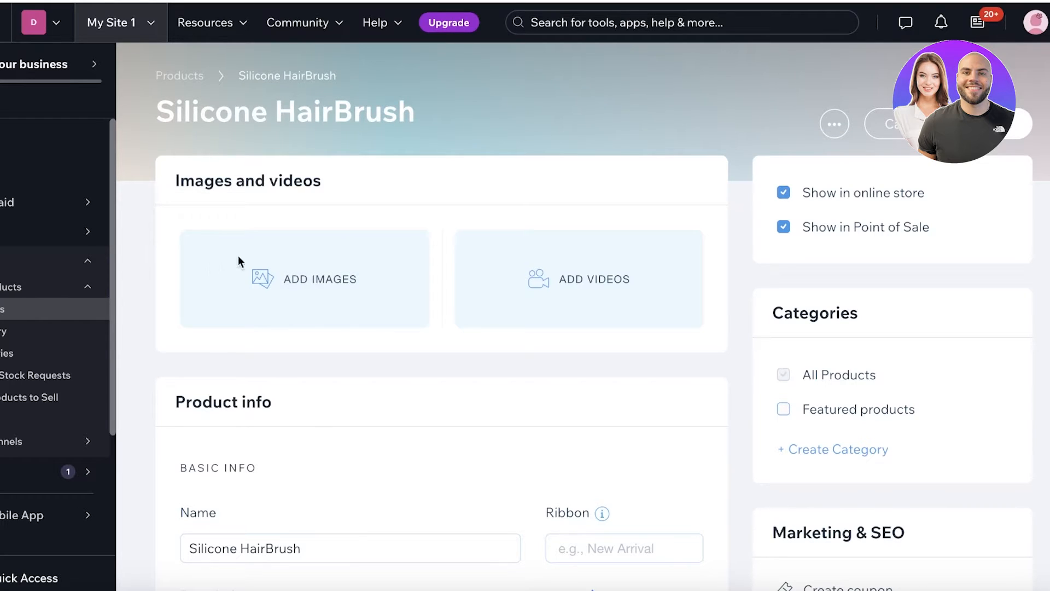
click(307, 284)
- Set the four-colour scalp-brush photo as the product's main image
click(113, 125)
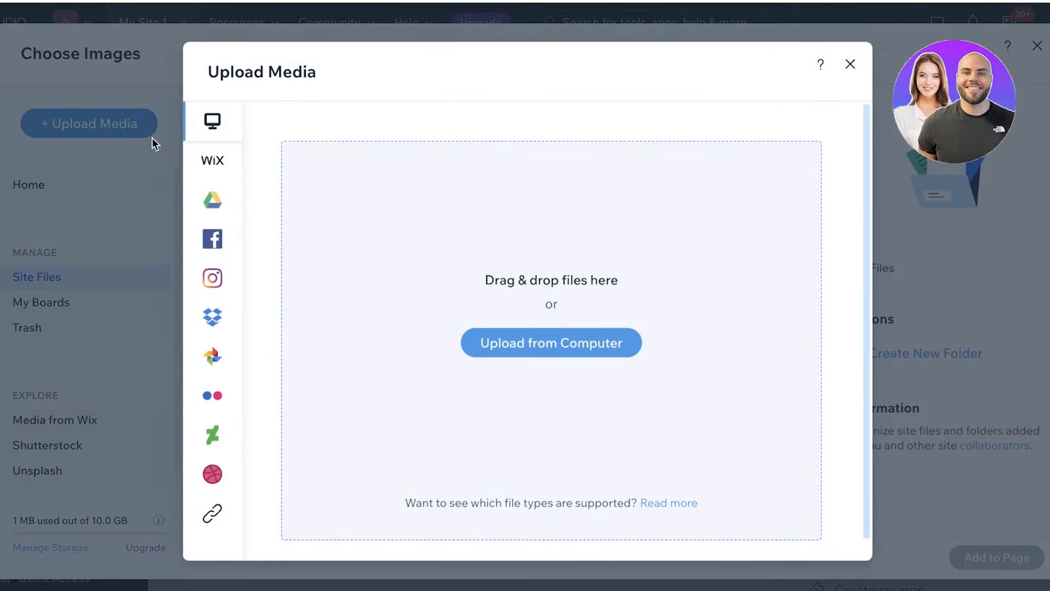
click(553, 341)
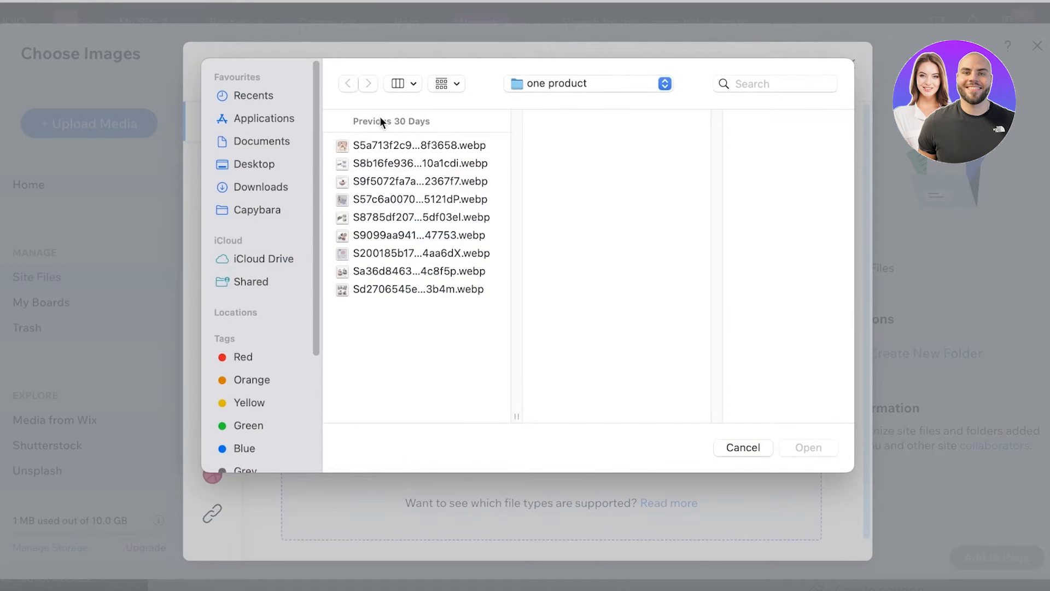
click(340, 165)
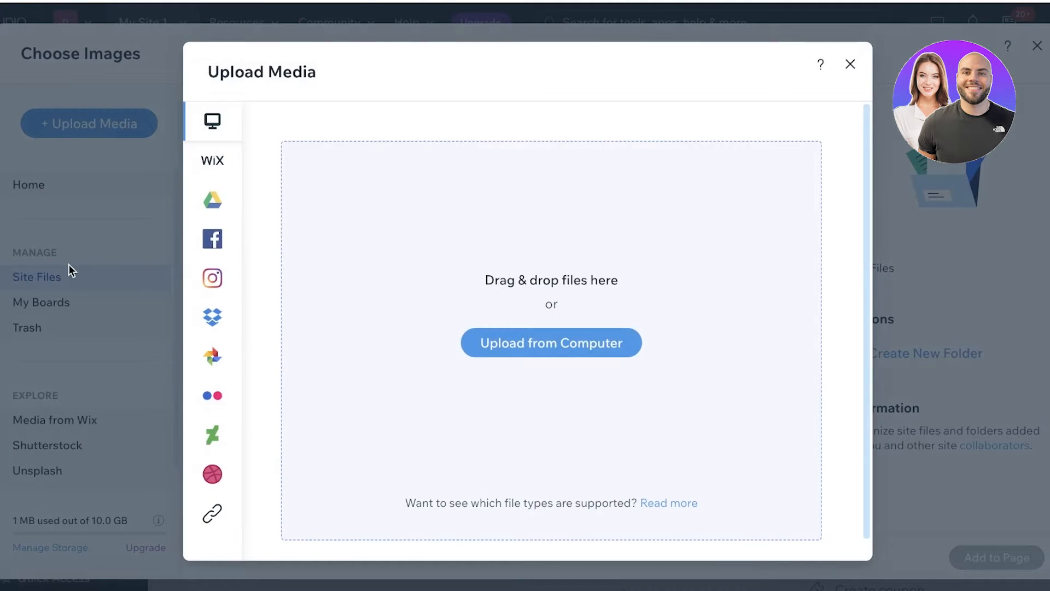
click(68, 264)
scroll(353, 307, down, 1)
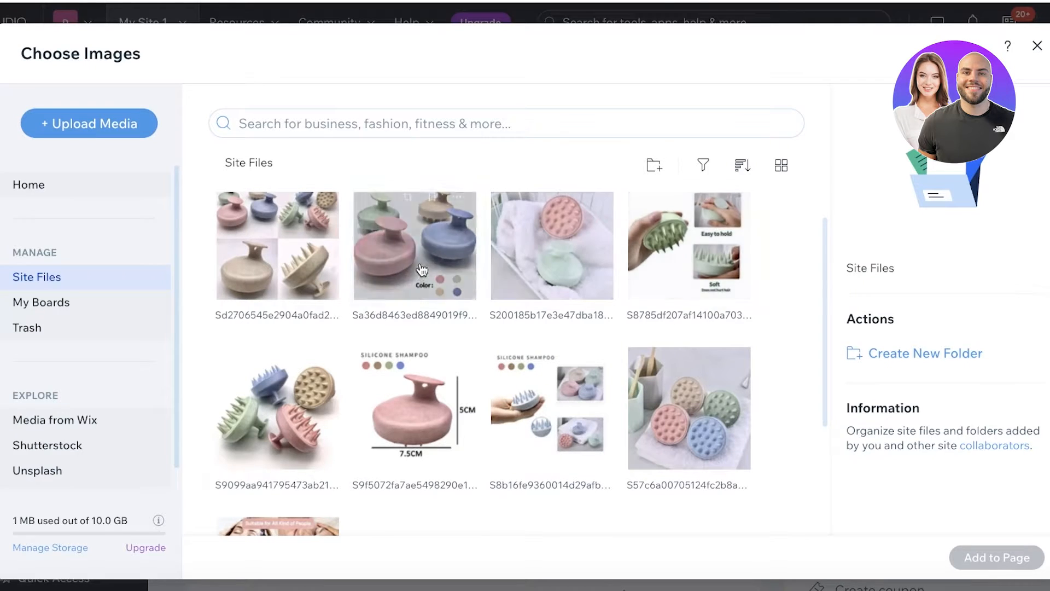
scroll(422, 269, down, 3)
scroll(403, 279, up, 4)
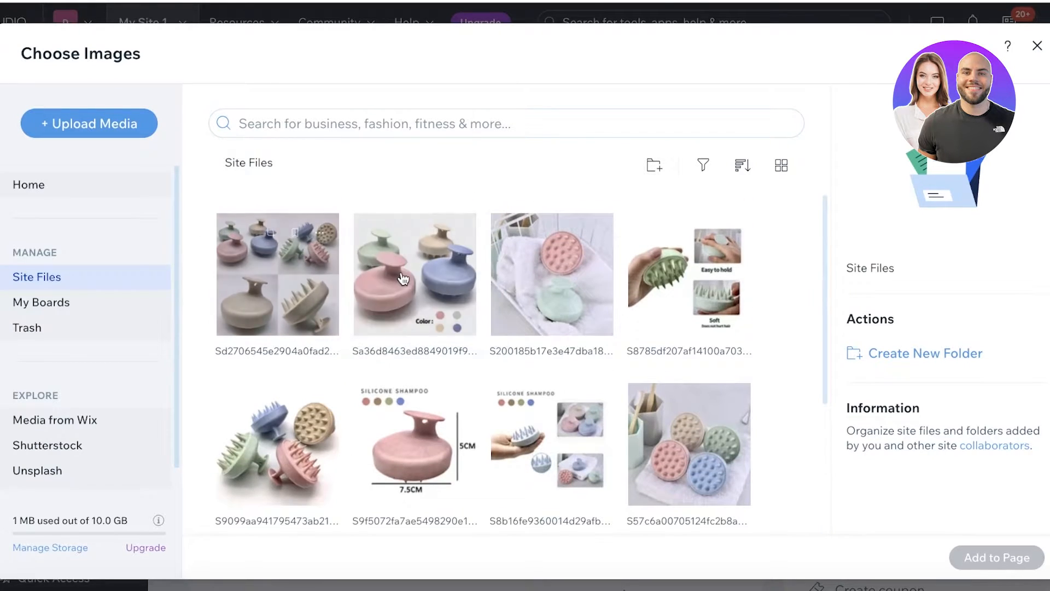
double_click(403, 279)
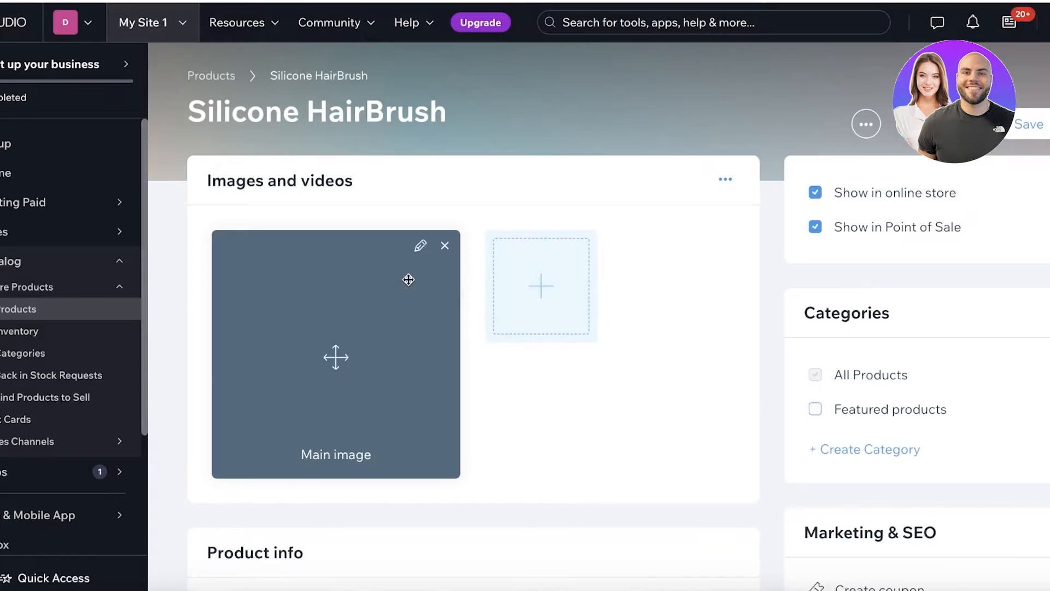
- Add the spiky-brushes photo and the baby-and-dog photo as the second and third images
click(585, 298)
click(515, 409)
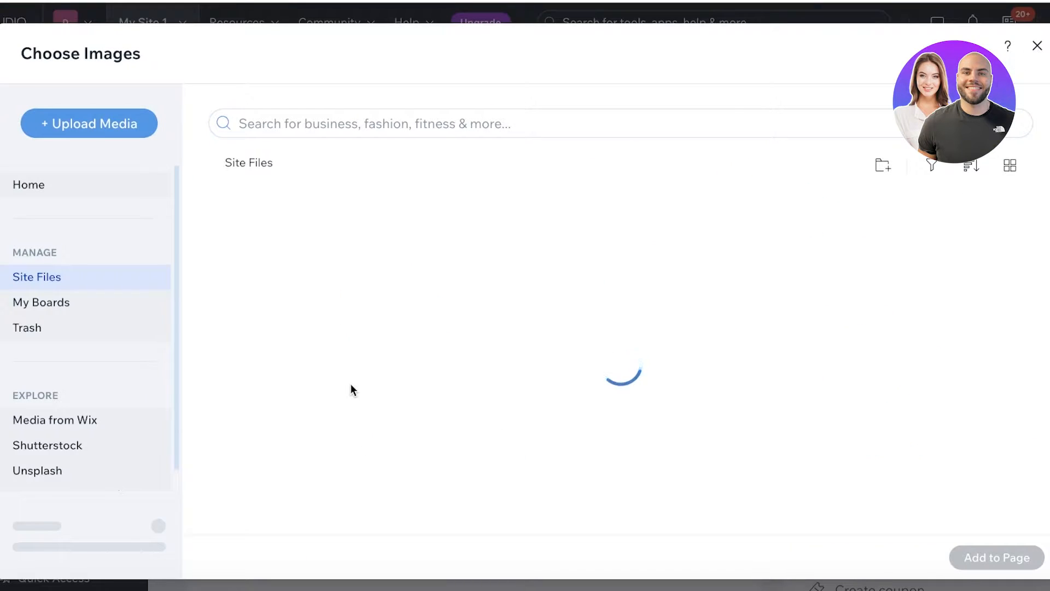
scroll(618, 416, down, 3)
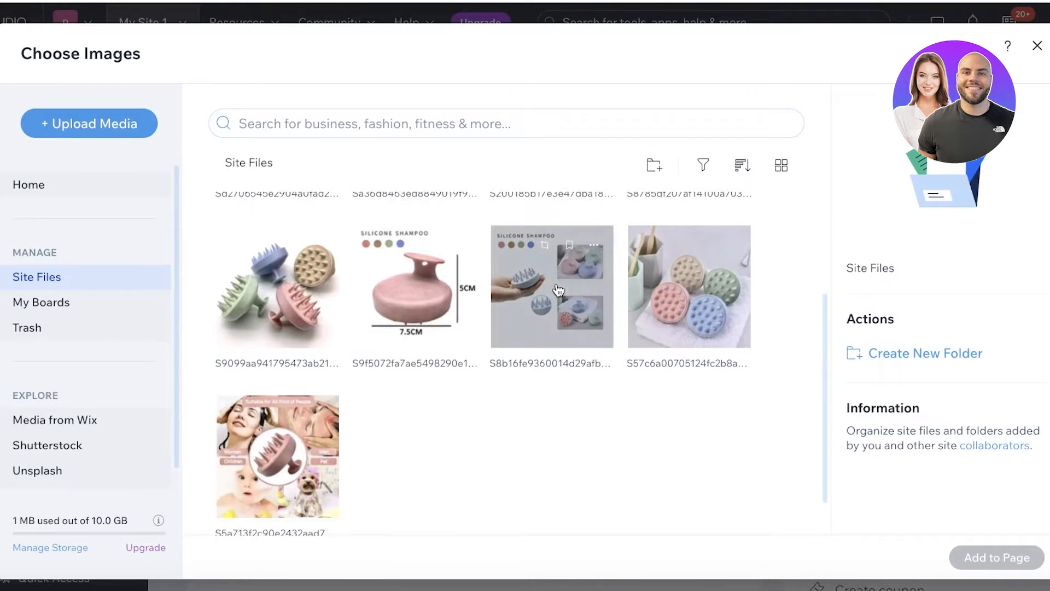
click(328, 301)
click(997, 557)
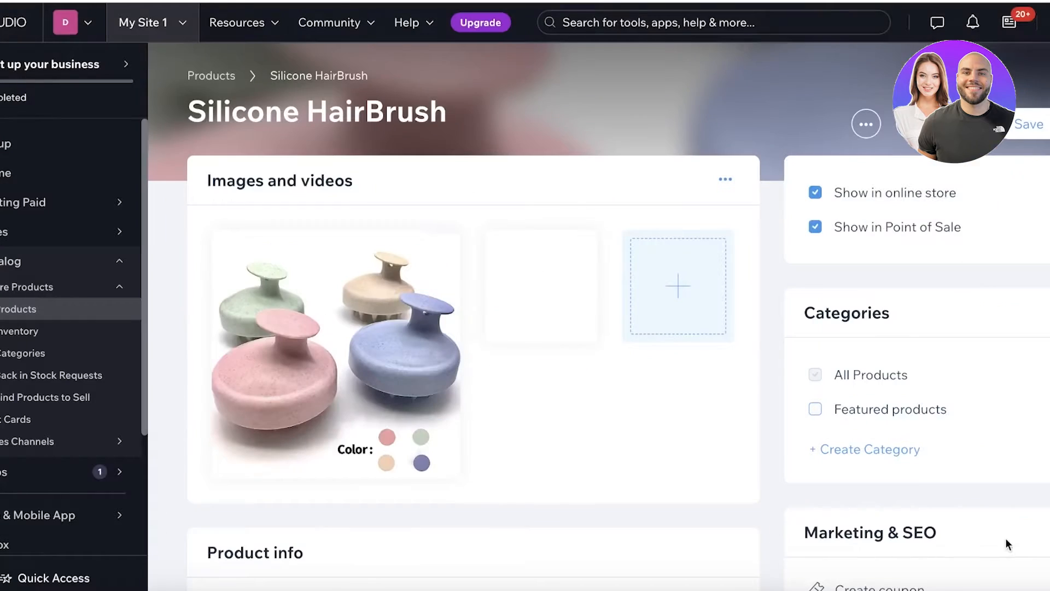
click(677, 300)
click(644, 405)
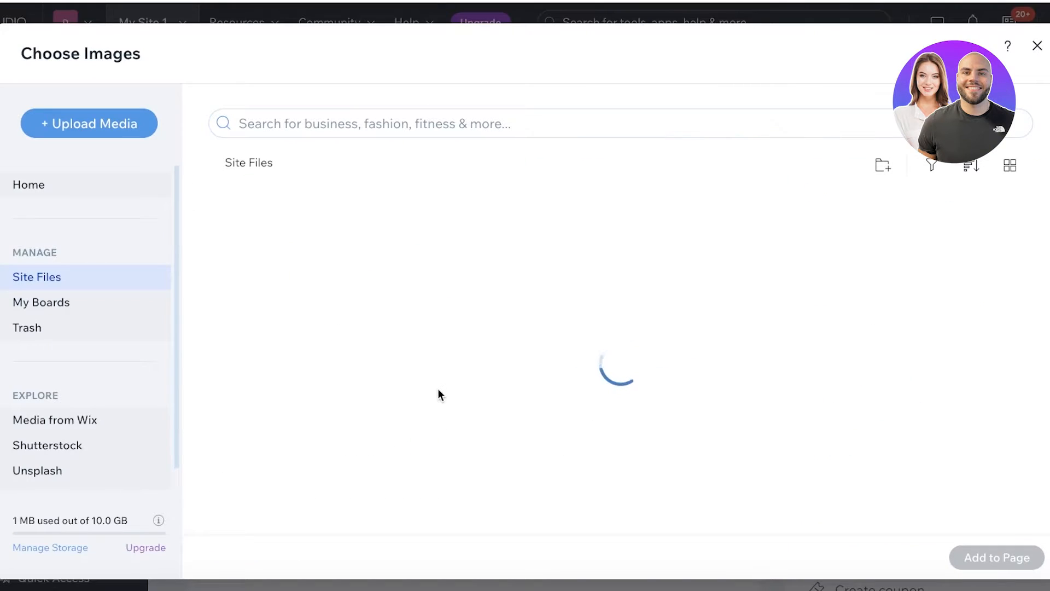
scroll(383, 394, down, 3)
click(274, 410)
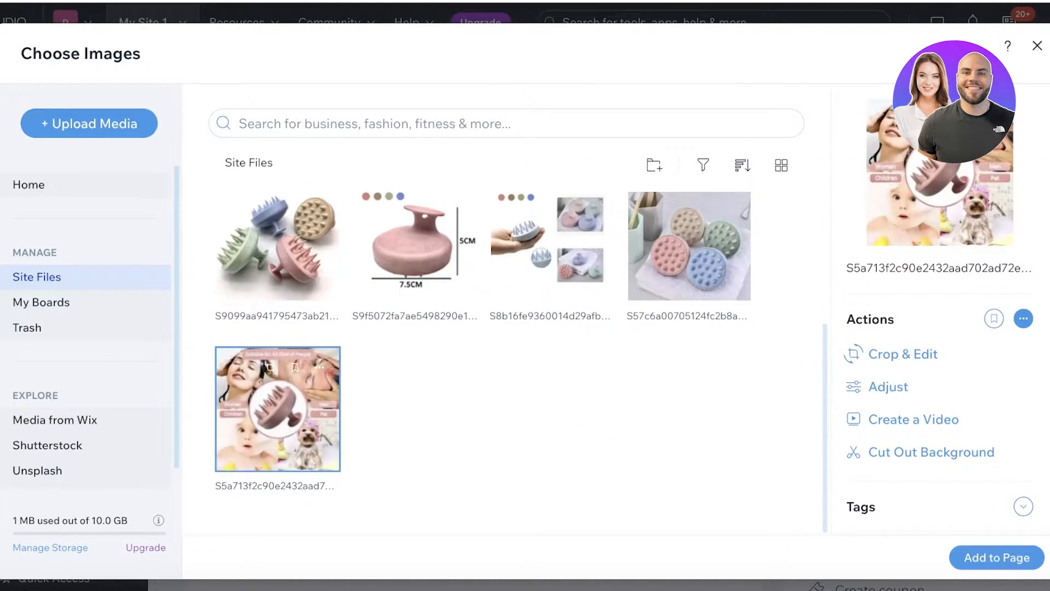
click(997, 558)
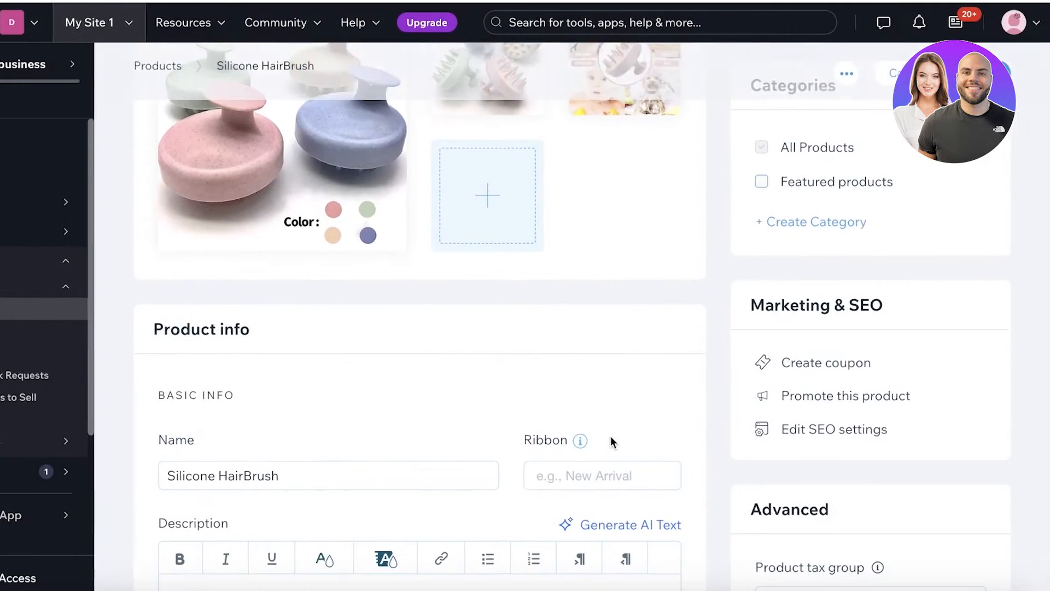
scroll(228, 415, down, 3)
- Rename the product 'Silicone Hair Brush' and add a 'Hot Seller' ribbon
click(289, 301)
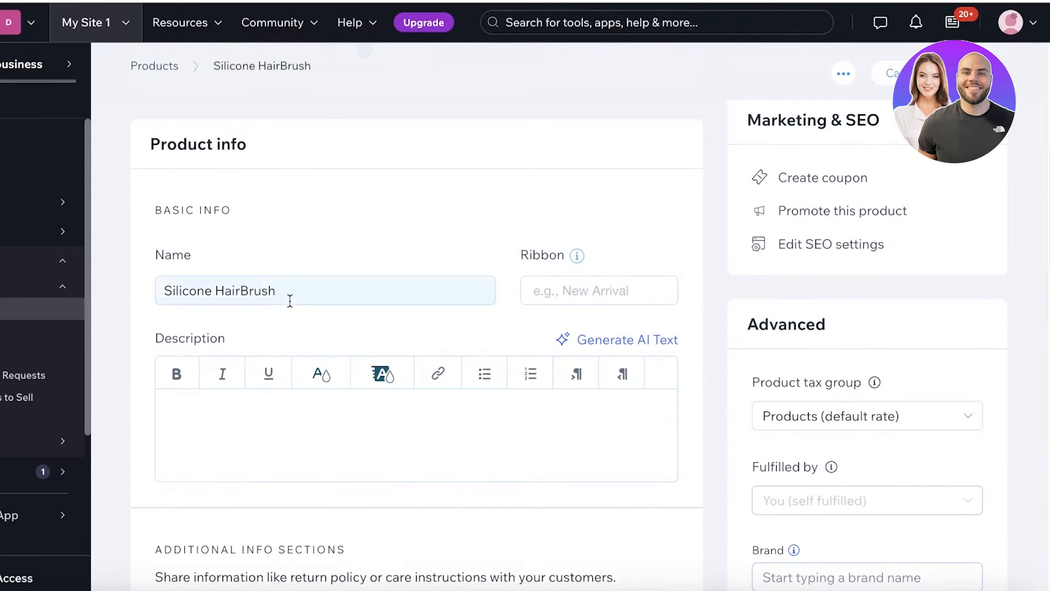
click(241, 291)
click(598, 294)
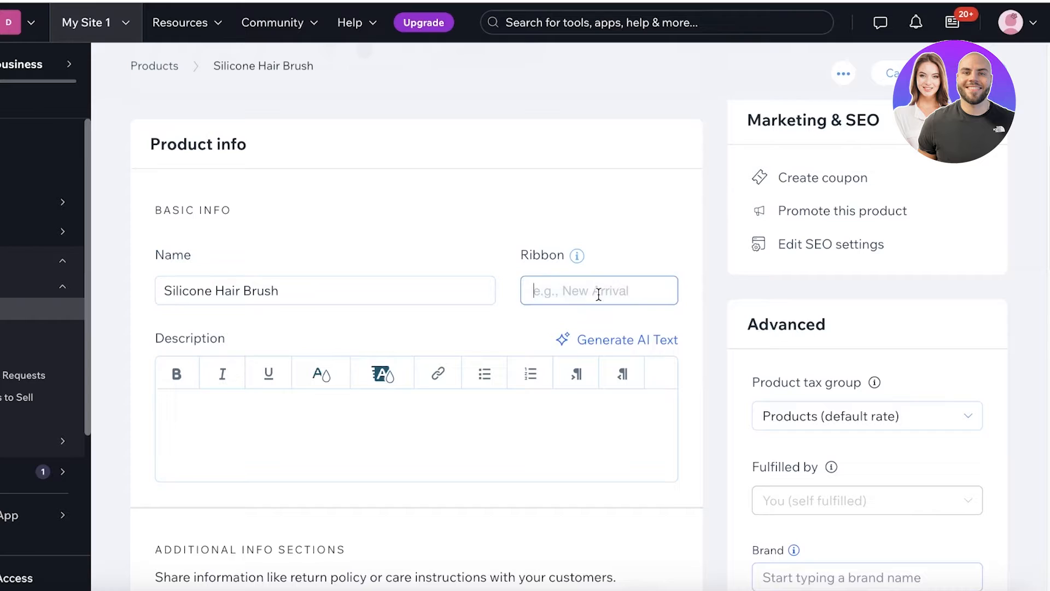
text(H)
key(BackSpace)
text(Hot Seller)
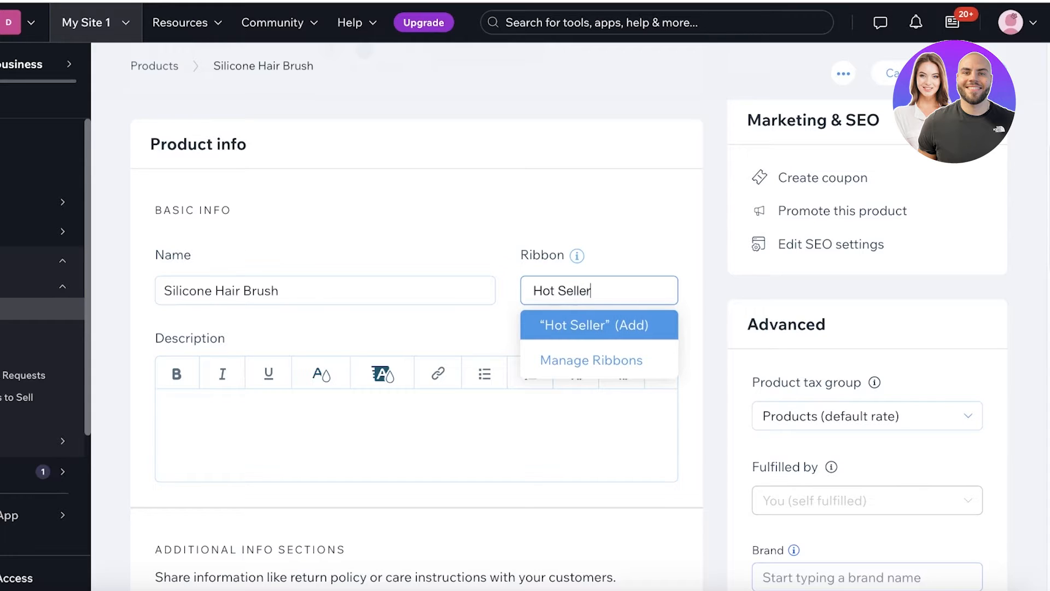
click(618, 325)
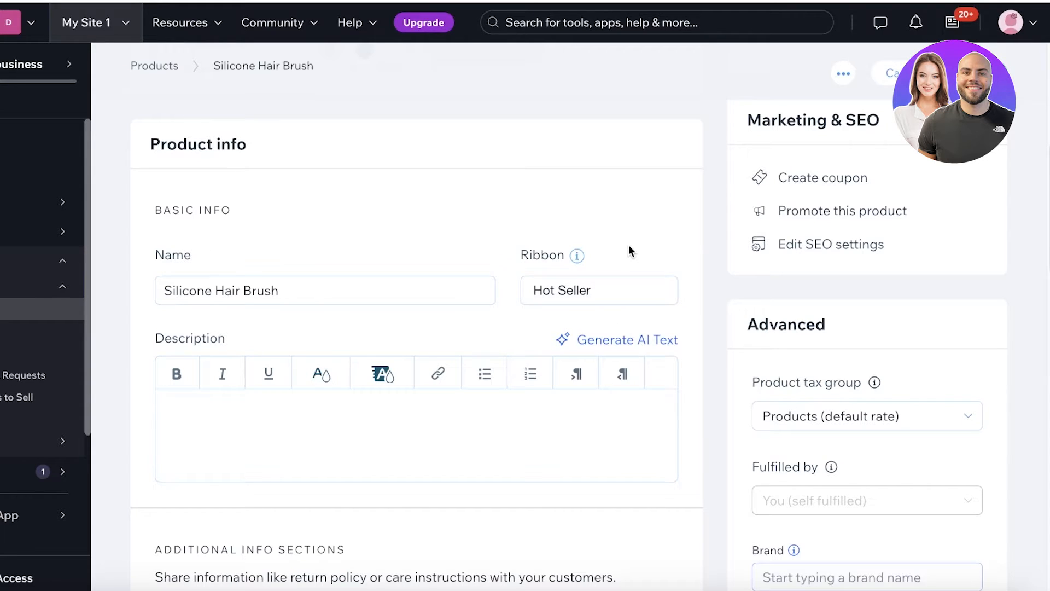
- Write the description lines '-100% Silicone', '-Easy to use', '-Non Abrasive', '-Rejuvinates Scalp'
click(343, 447)
text(-)
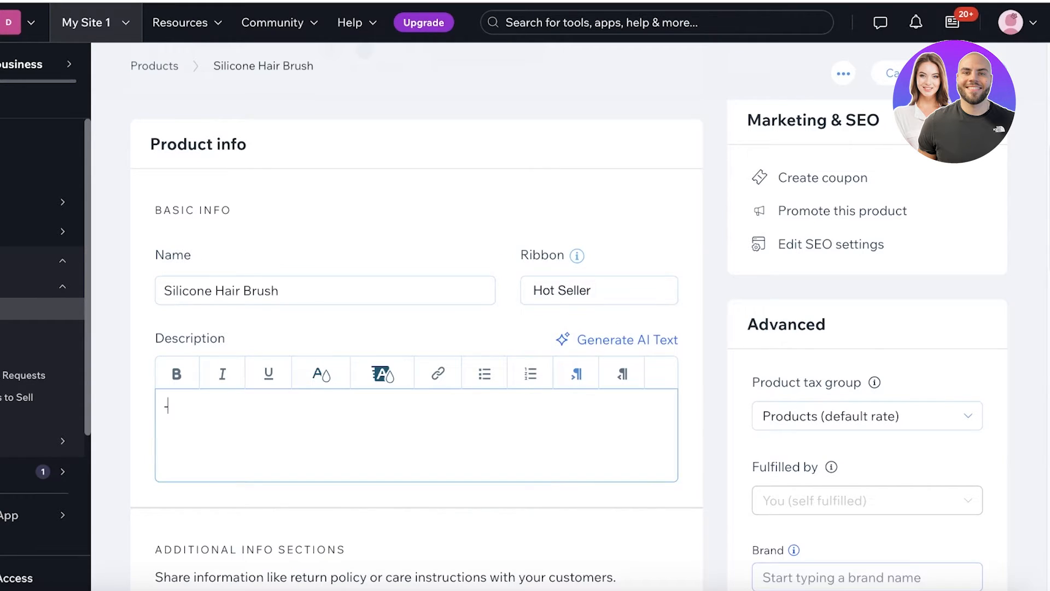
text(100)
text(%)
key(BackSpace)
text(% Silicone)
key(Return)
text(-Easy to )
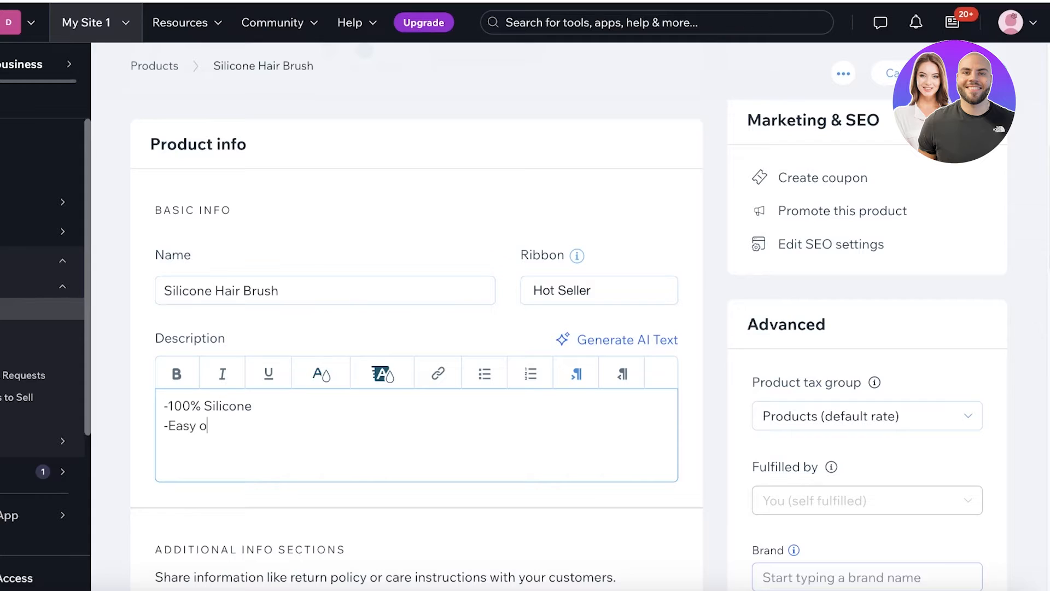
text(use)
key(Return)
text(-Non Abrasive)
key(Return)
text(-REjuvinates Scalp)
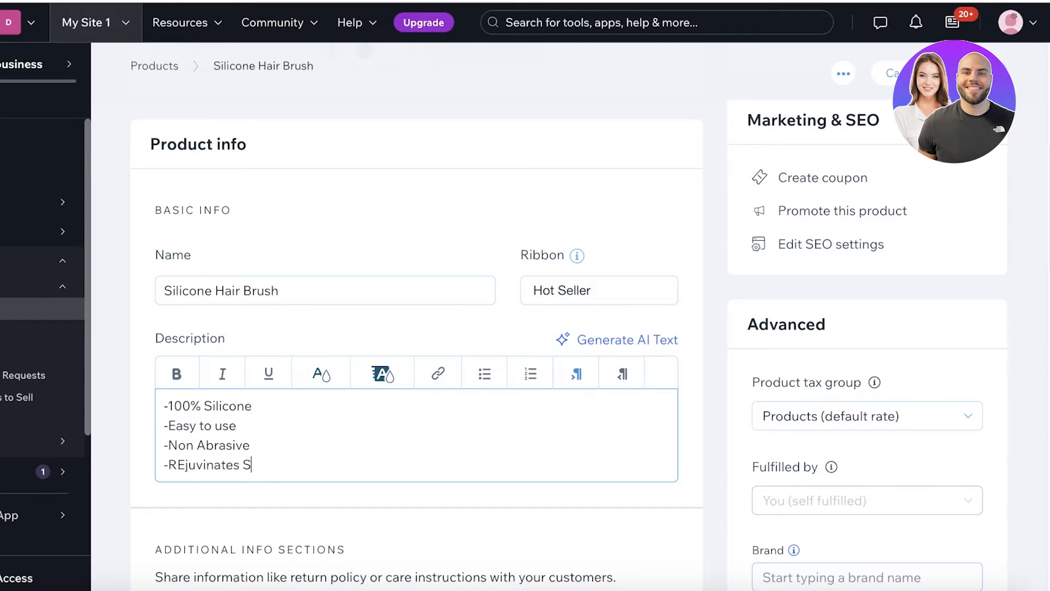
click(184, 465)
key(BackSpace)
text(e)
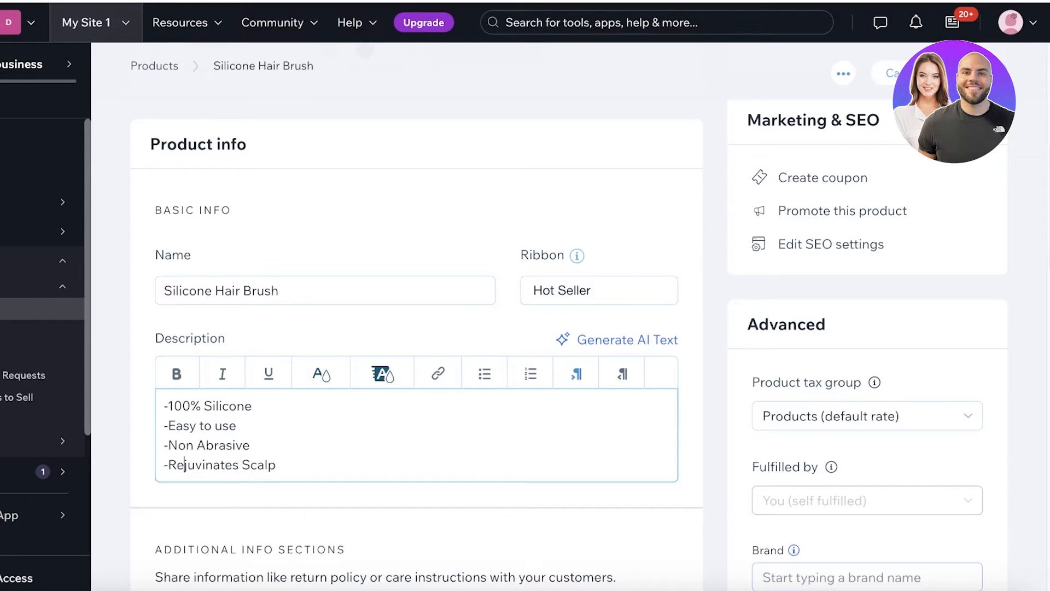
scroll(452, 418, down, 6)
scroll(408, 353, up, 8)
scroll(408, 355, down, 2)
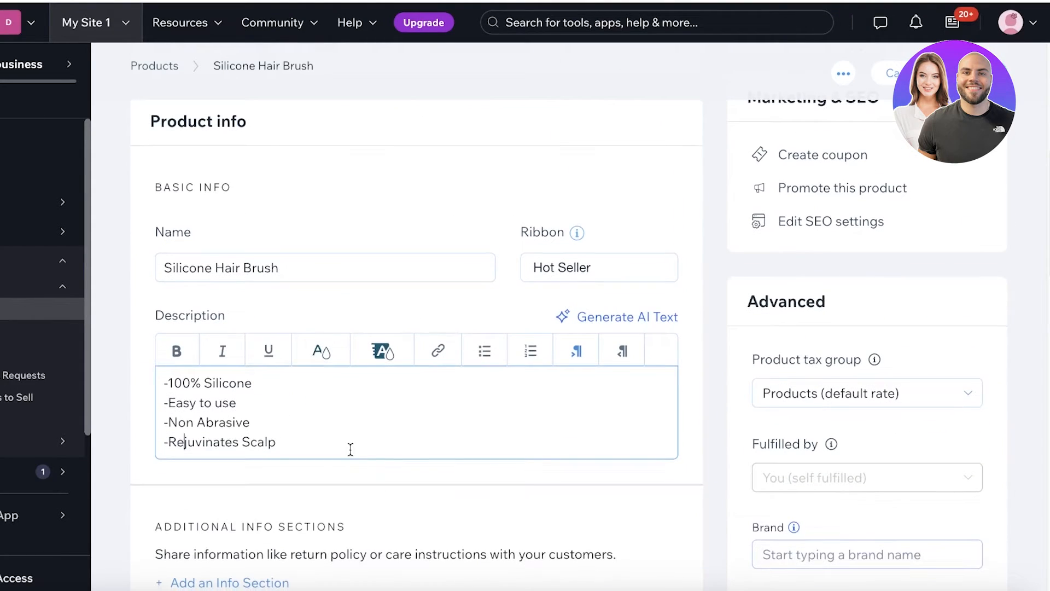
- Open the AI text creator and enter 'Hair care' as the business type
click(638, 317)
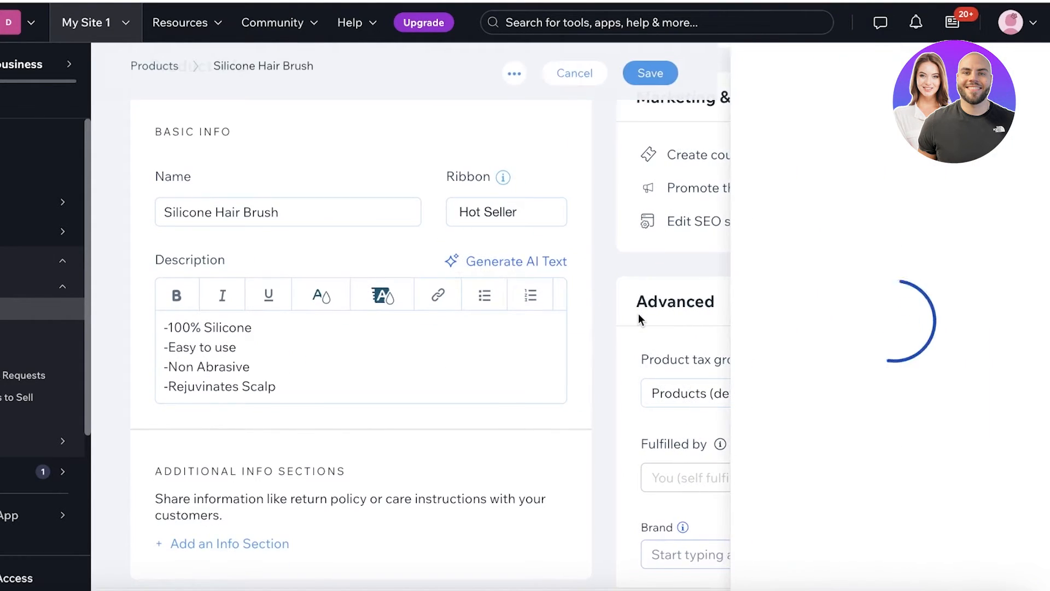
click(863, 223)
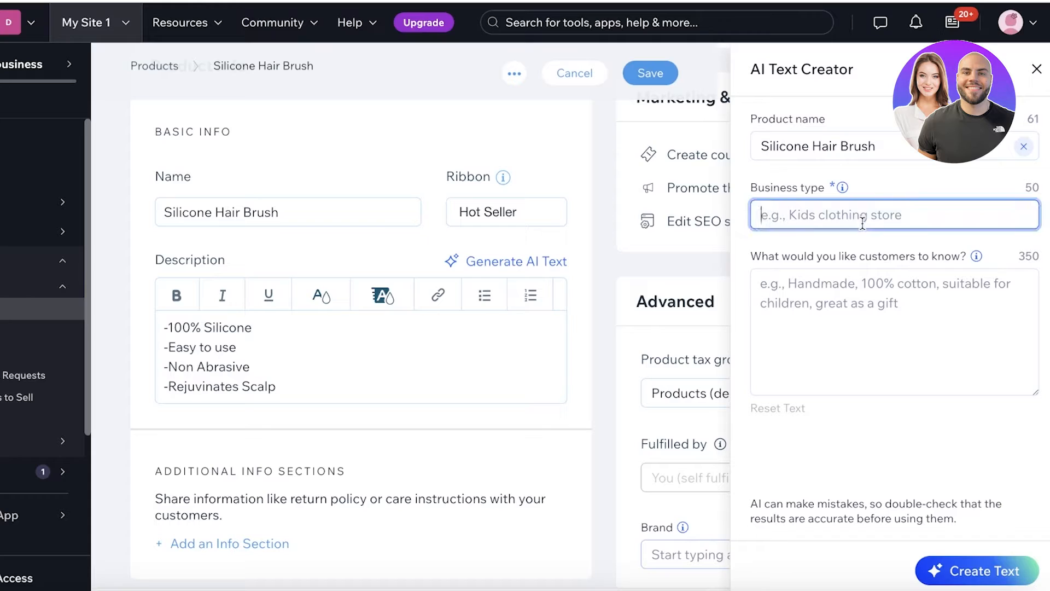
text(Clot)
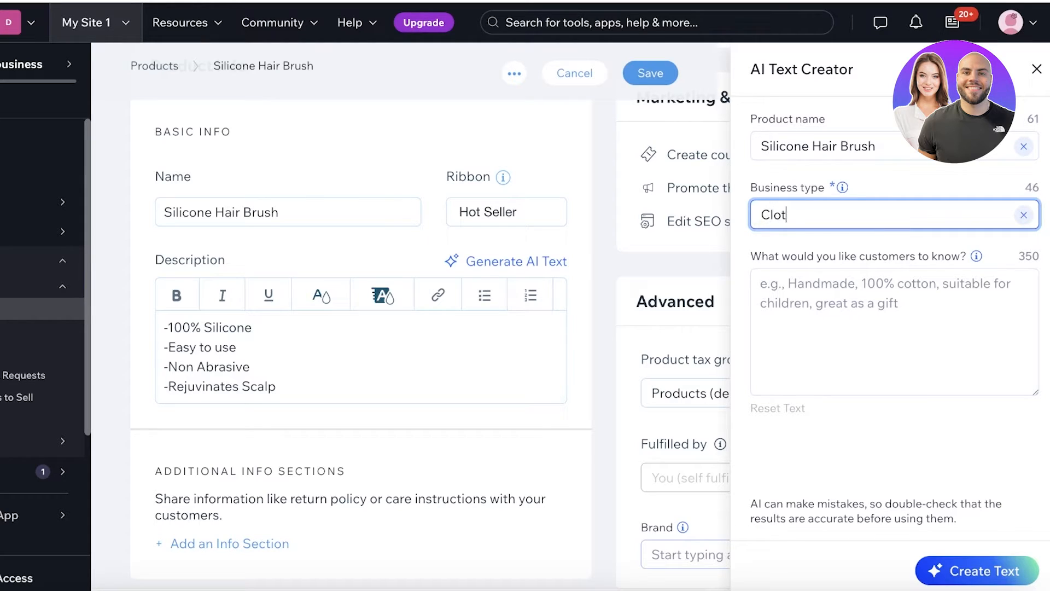
key(BackSpace)
key(BackSpace)
key(BackSpace)
key(BackSpace)
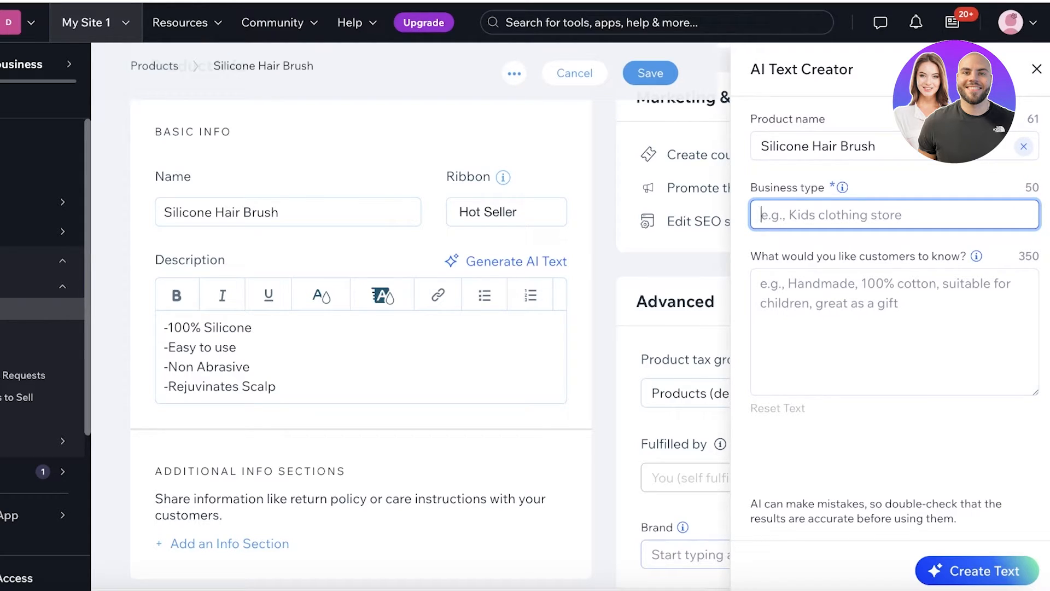
text(Hair ca)
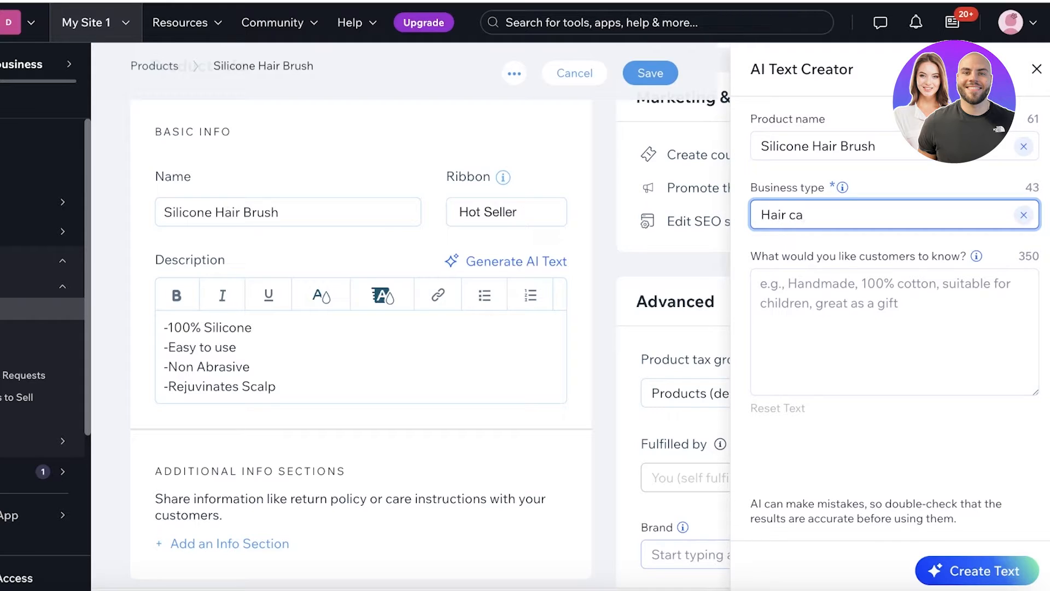
text(re)
- Paste the four bullet points as AI guidance and use Option 1 as the description
drag(289, 386, 122, 283)
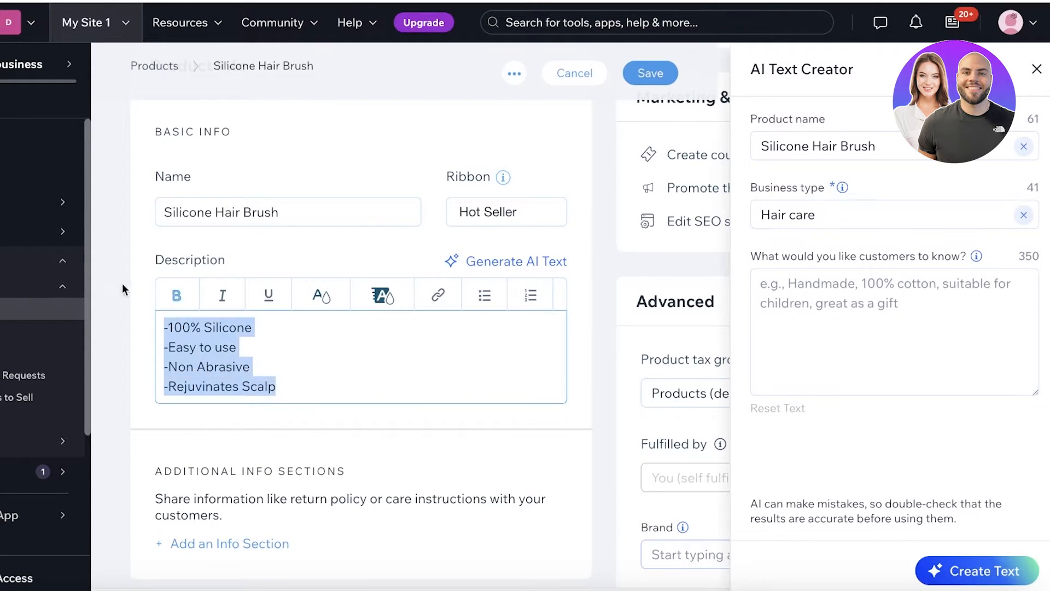
right_click(194, 337)
click(274, 324)
click(890, 316)
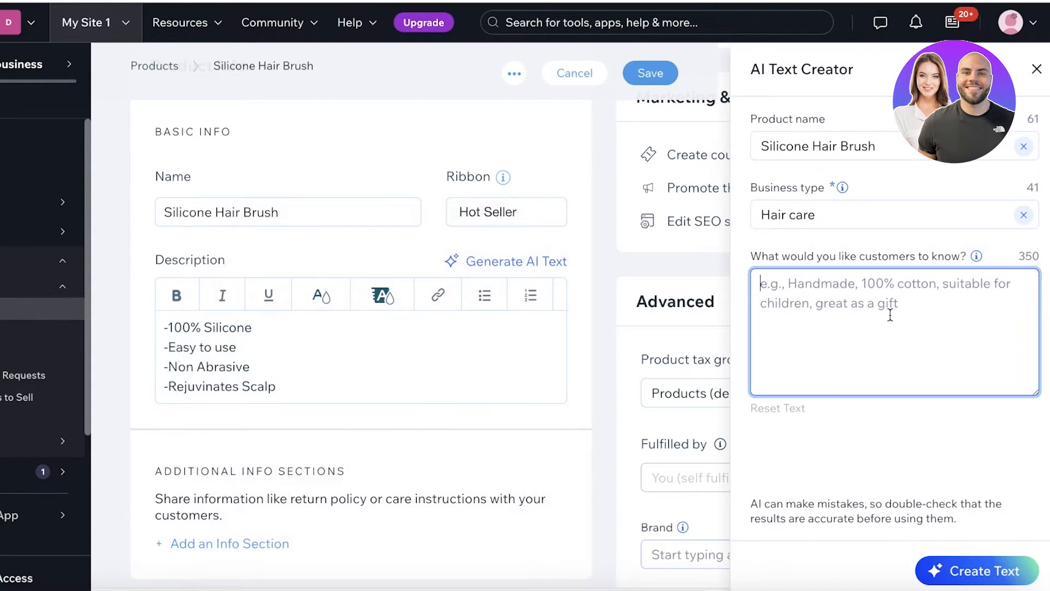
right_click(890, 316)
click(979, 568)
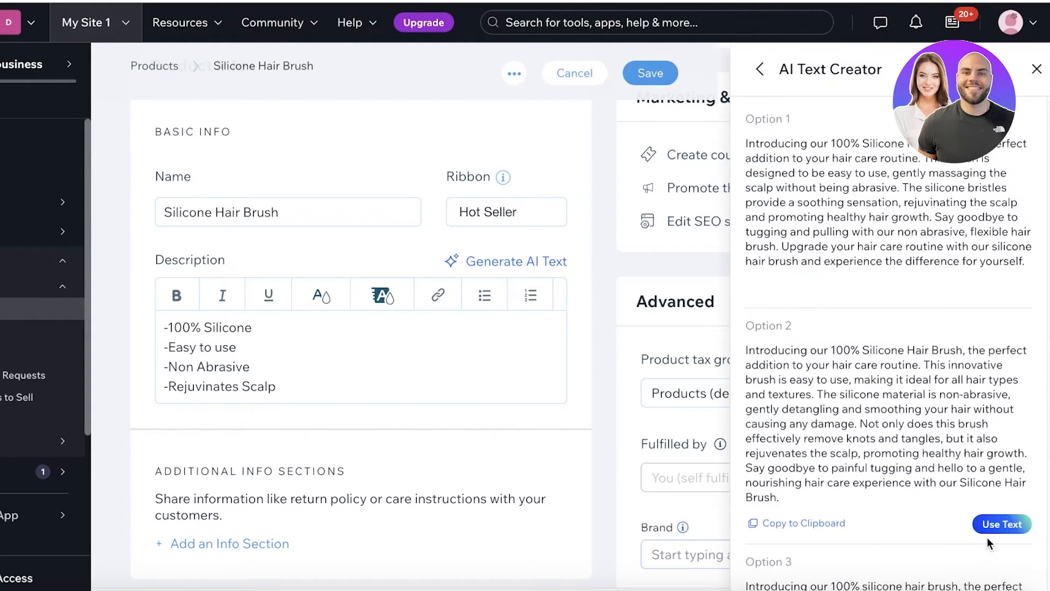
mouse_move(925, 203)
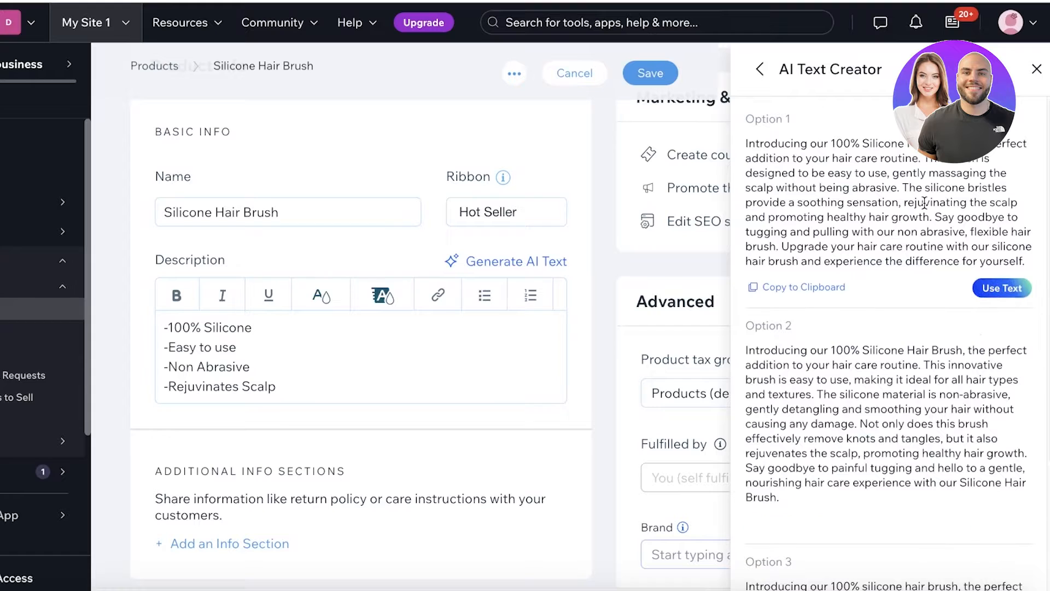
click(1001, 288)
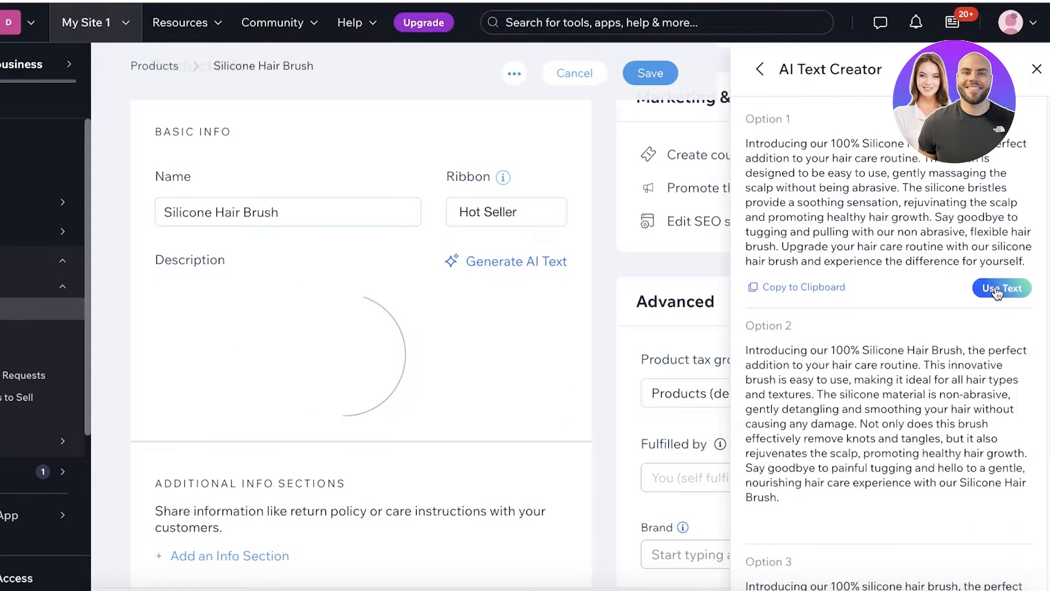
scroll(326, 385, up, 2)
scroll(326, 386, up, 2)
scroll(326, 389, down, 6)
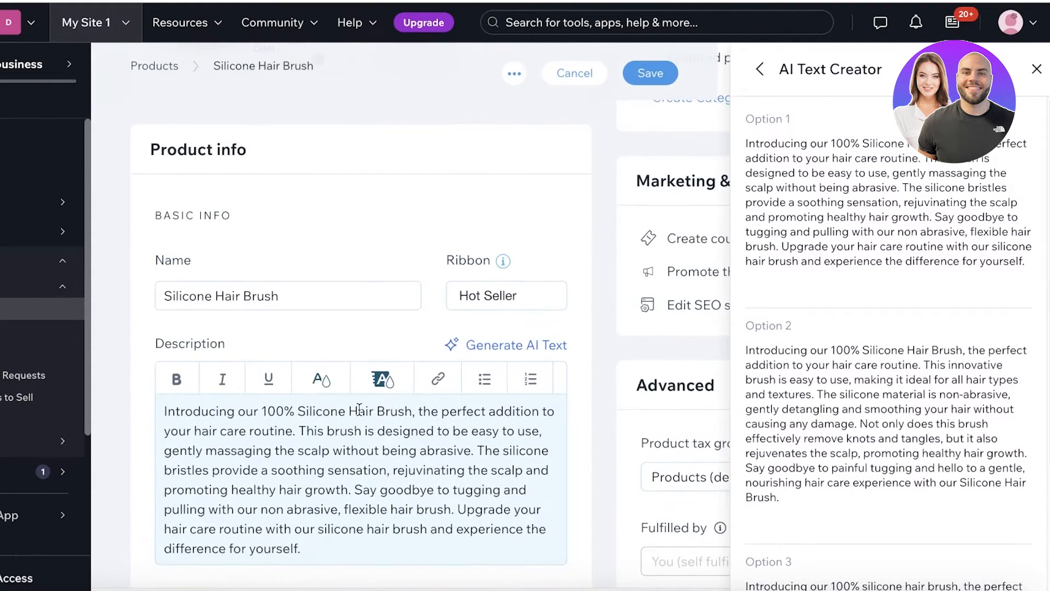
scroll(349, 402, up, 5)
scroll(282, 469, up, 5)
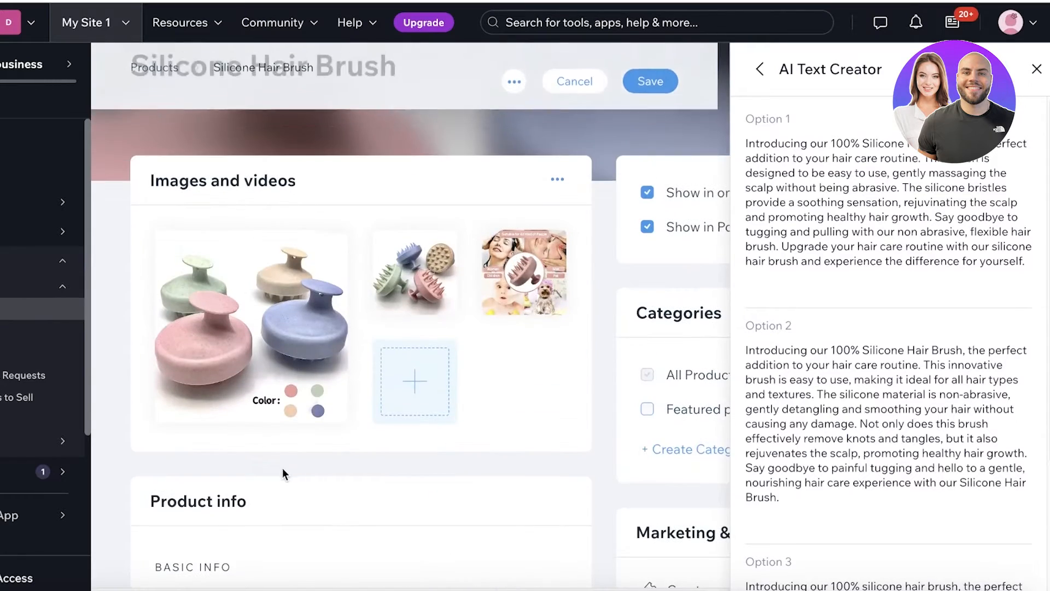
scroll(281, 469, down, 9)
scroll(291, 324, up, 1)
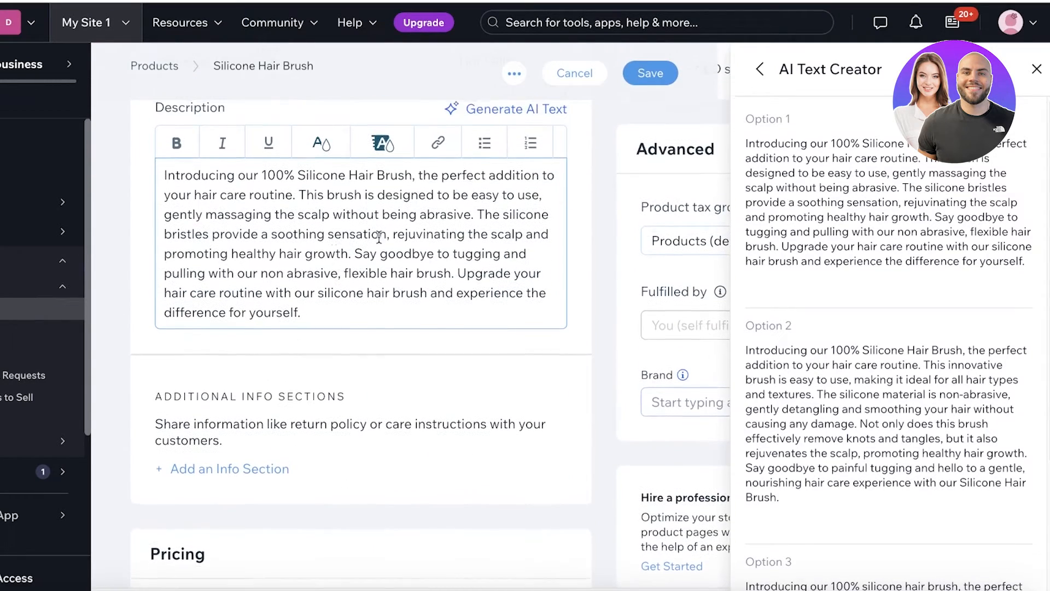
- Close the AI Text Creator and open 'Add an info section' for Silicone Hair Brush
click(1035, 71)
scroll(304, 307, up, 3)
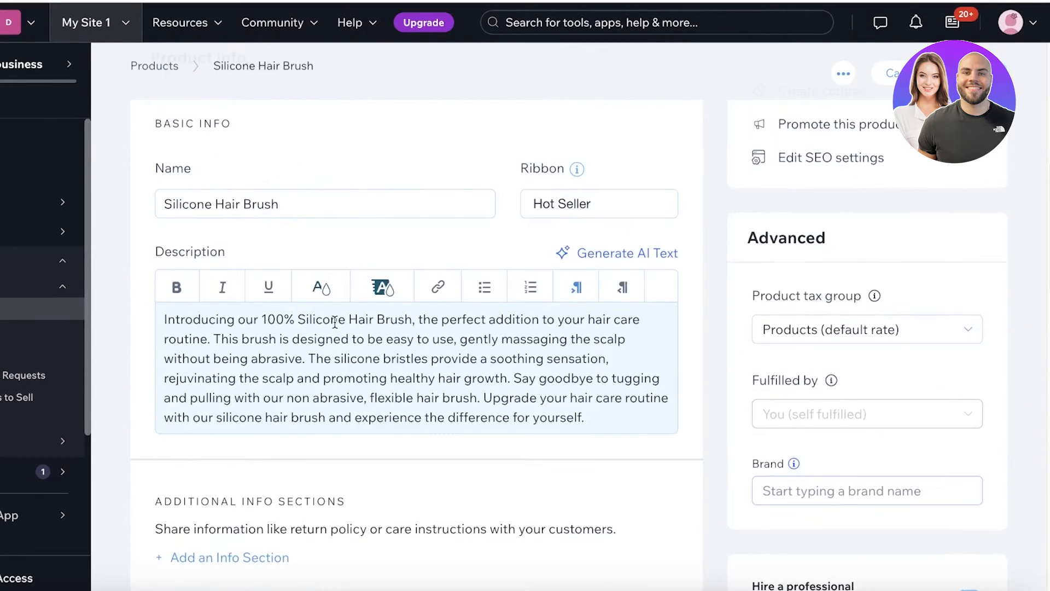
scroll(335, 326, down, 7)
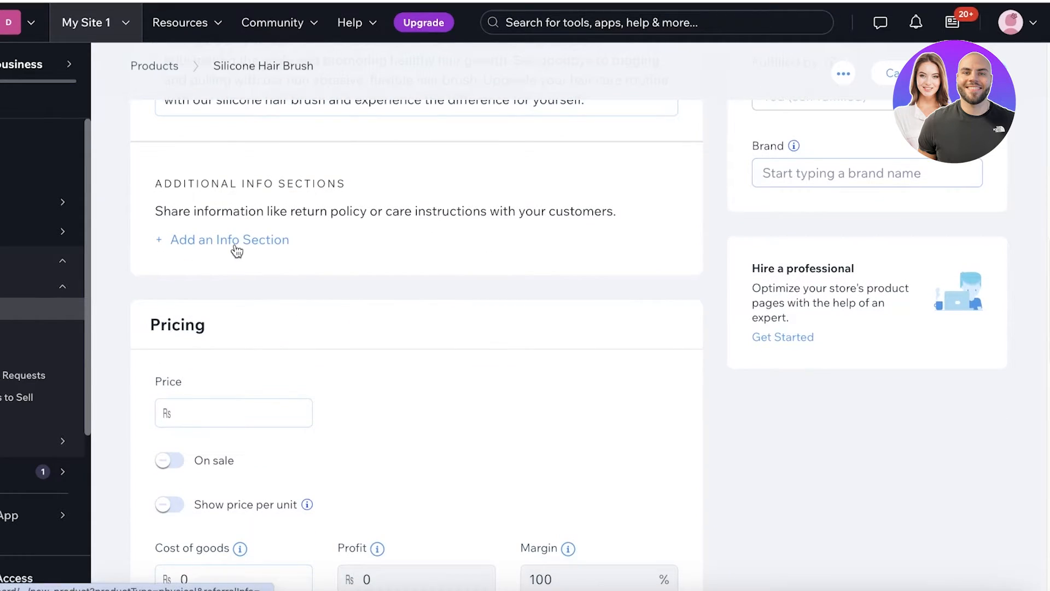
scroll(236, 251, up, 3)
click(213, 410)
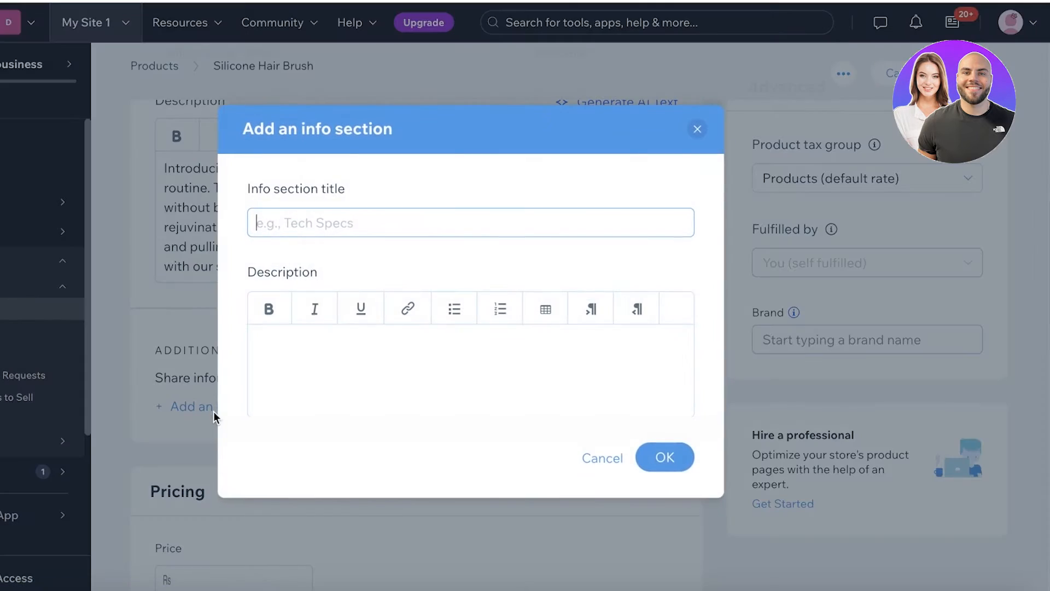
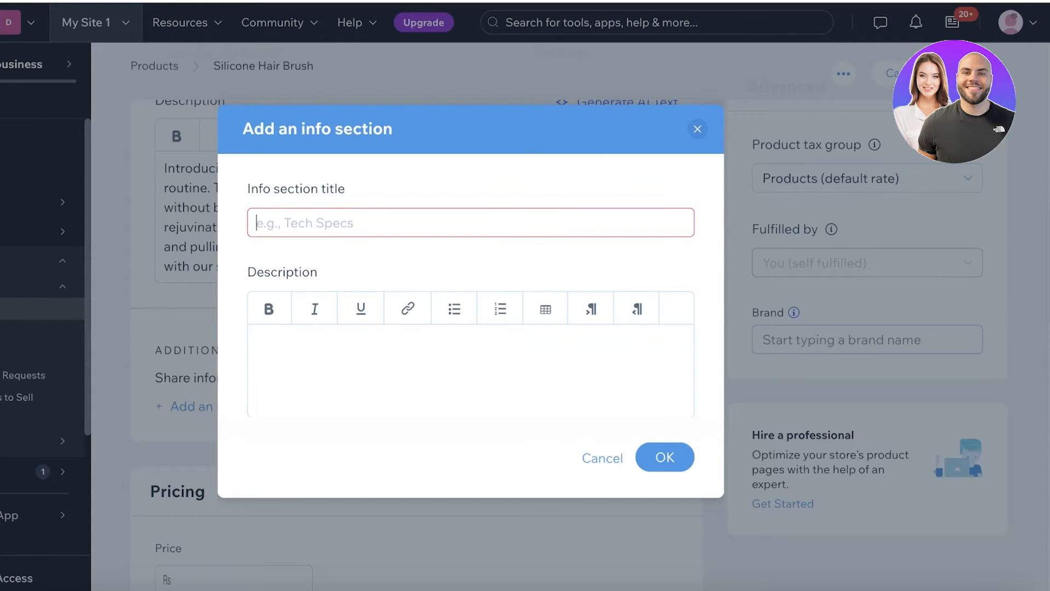
- Draft a 'Shampoo Dispenser' info section about inserting shampoo into the brush, then discard it
text(Sham)
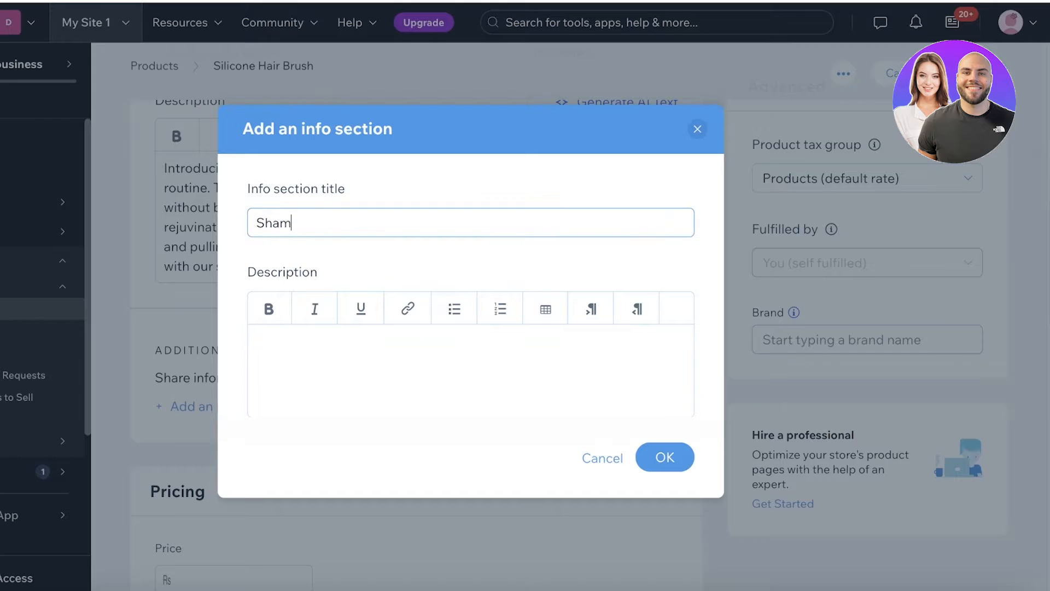
text(poo Dispenser)
click(265, 356)
text(Y)
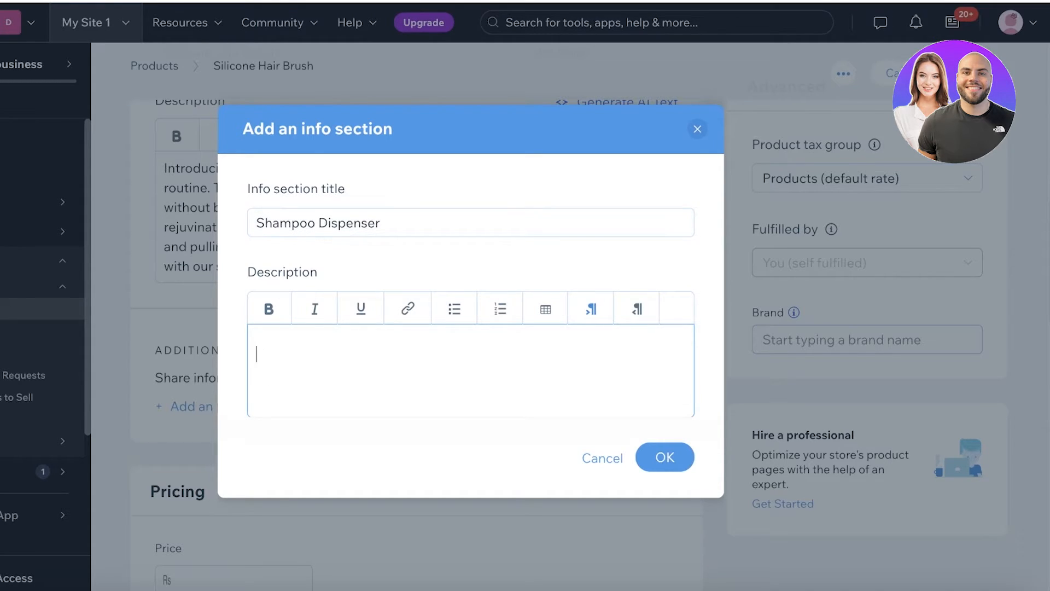
text(you can diretly insert s)
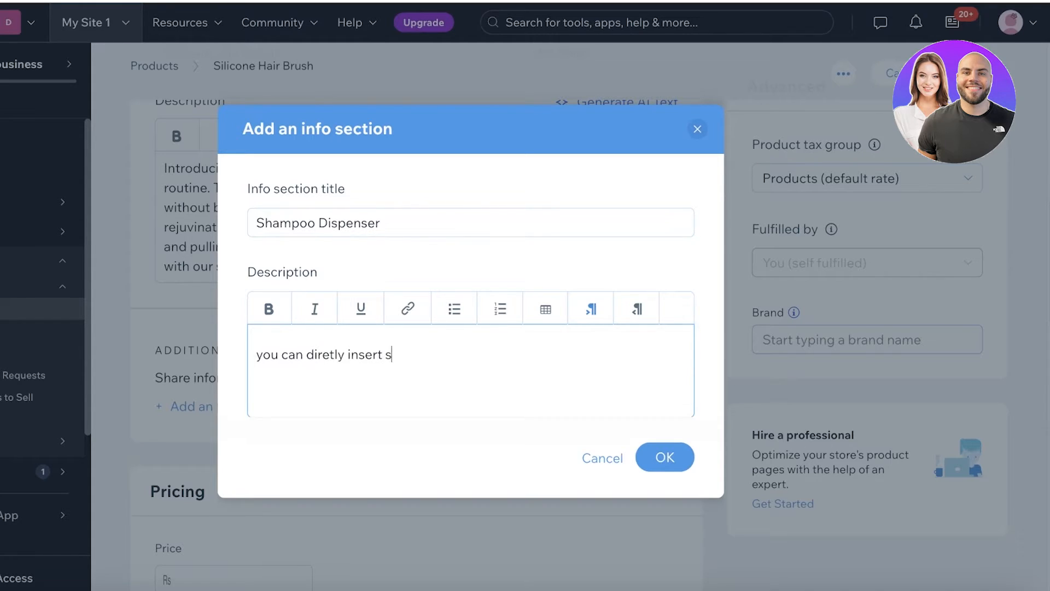
text(hampoo intothe hollow )
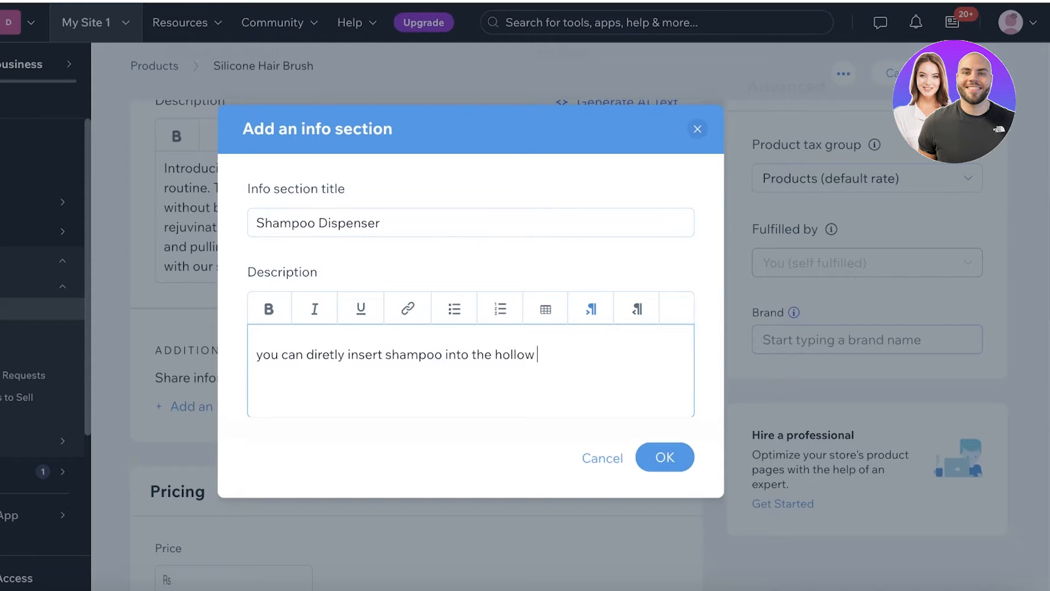
text(section of the brush)
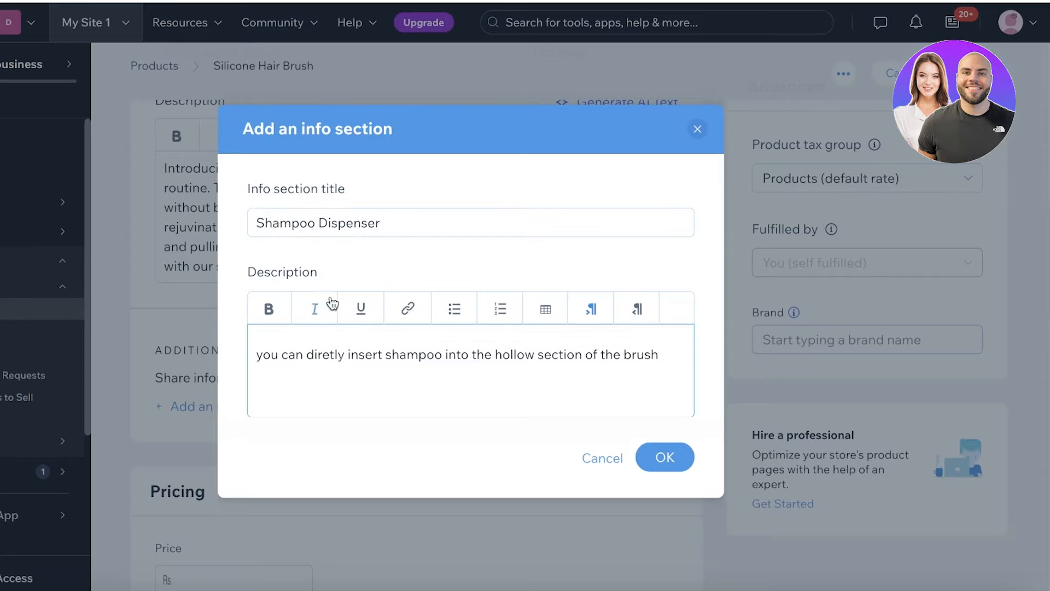
click(695, 130)
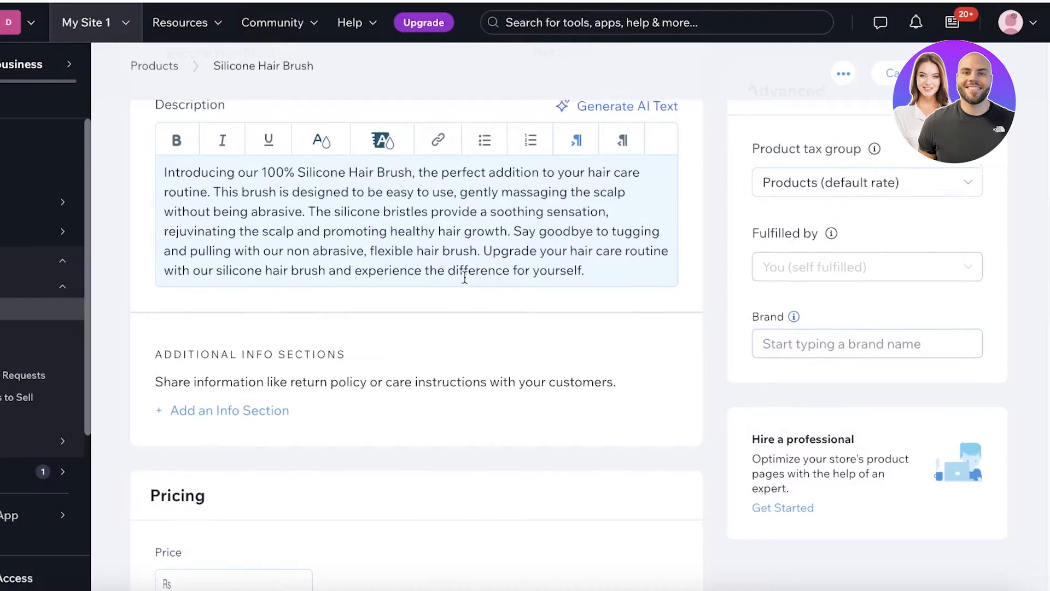
- Price the Silicone Hair Brush at 200 and put it on sale at 30% off
scroll(480, 293, up, 8)
scroll(710, 260, down, 10)
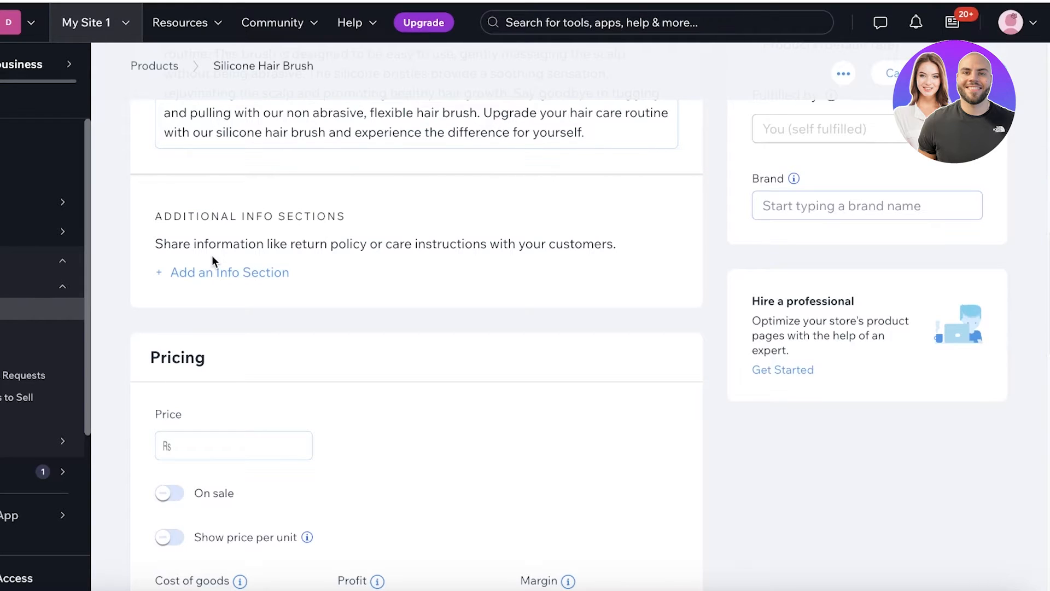
scroll(230, 336, down, 7)
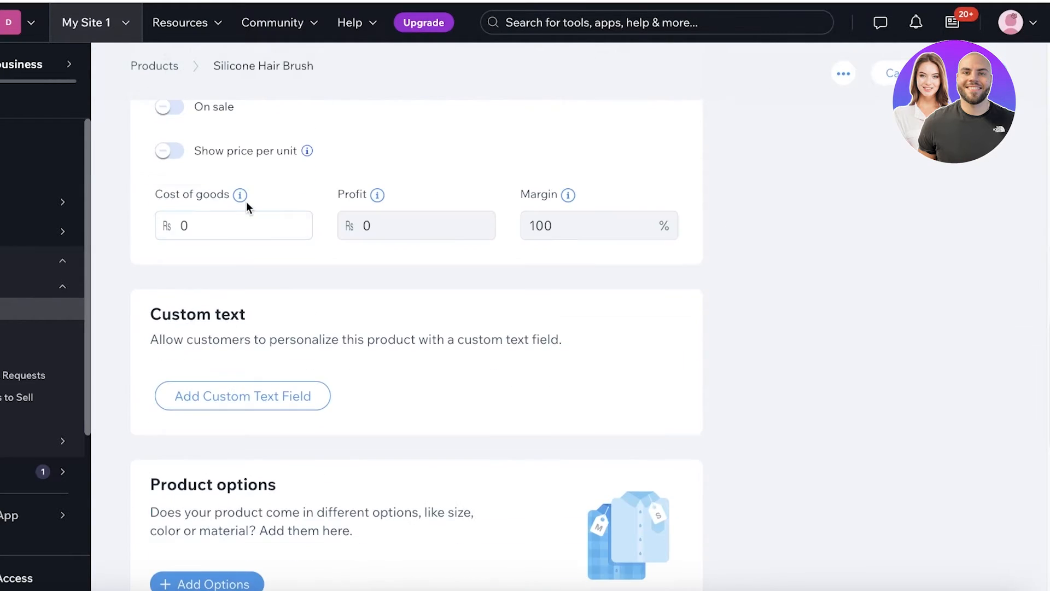
scroll(247, 206, up, 3)
click(258, 247)
text(200)
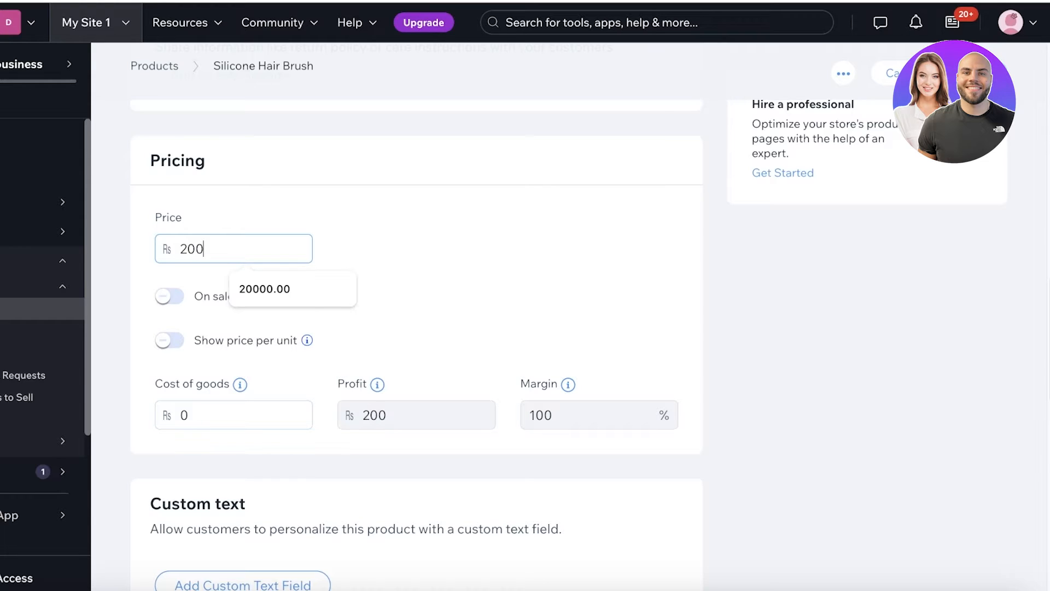
click(471, 258)
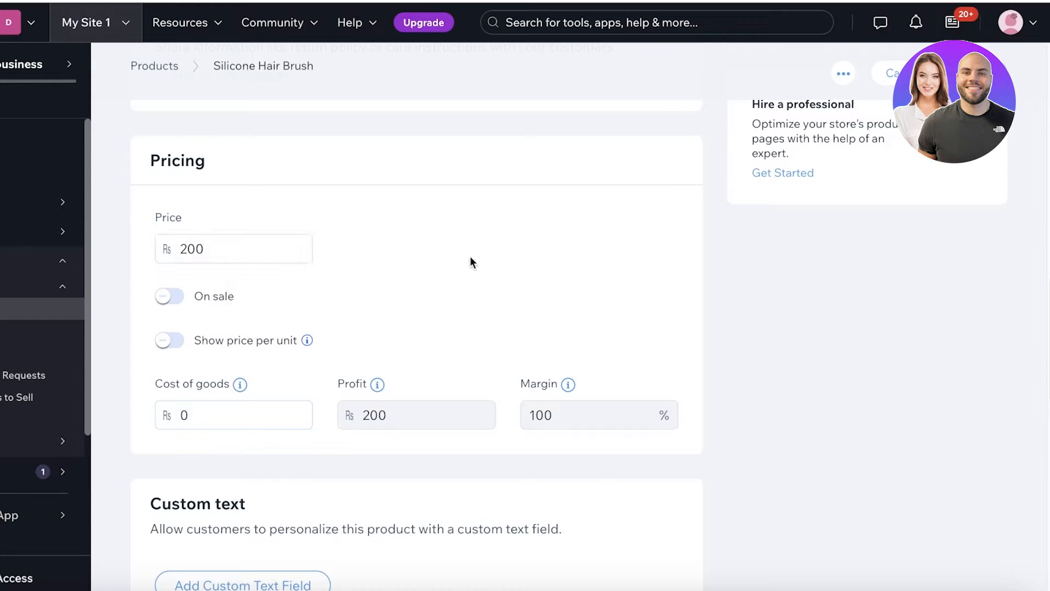
click(174, 298)
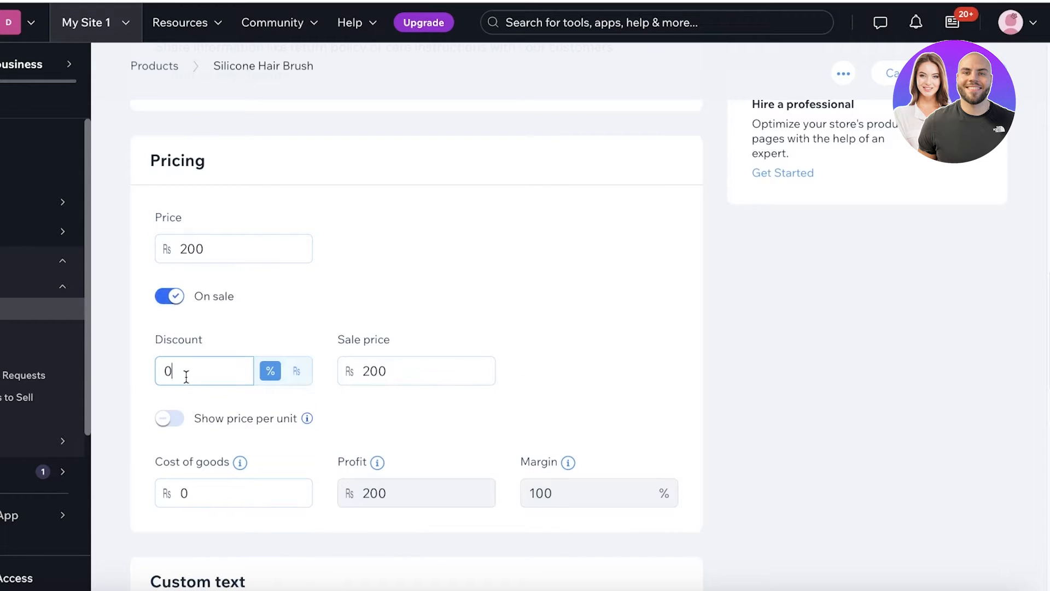
key(BackSpace)
text(30)
click(357, 327)
- Set cost of goods to 40, leaving price per unit turned off
scroll(396, 297, down, 1)
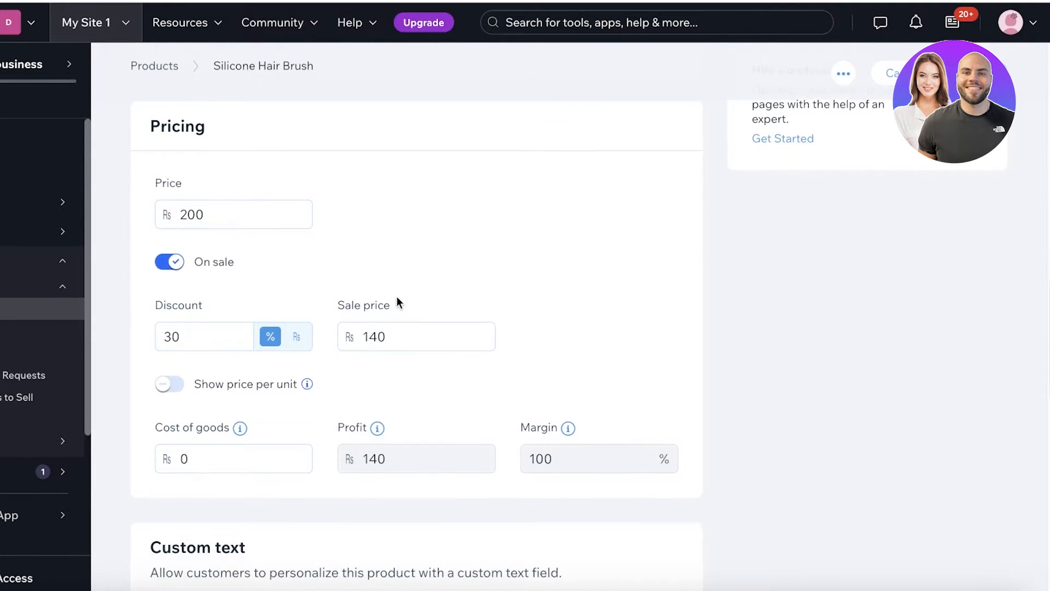
scroll(383, 320, down, 1)
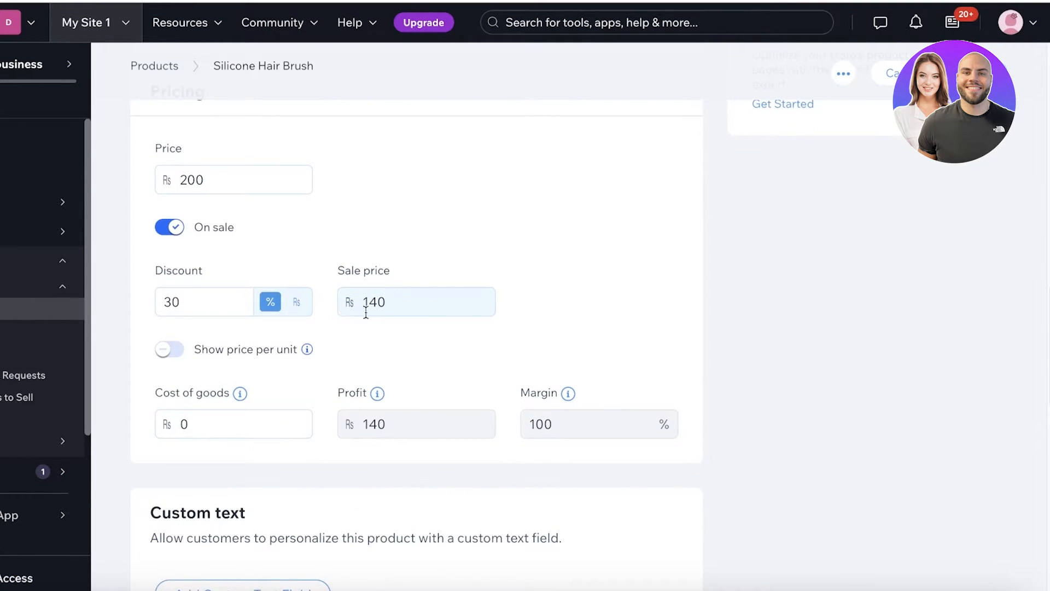
click(166, 353)
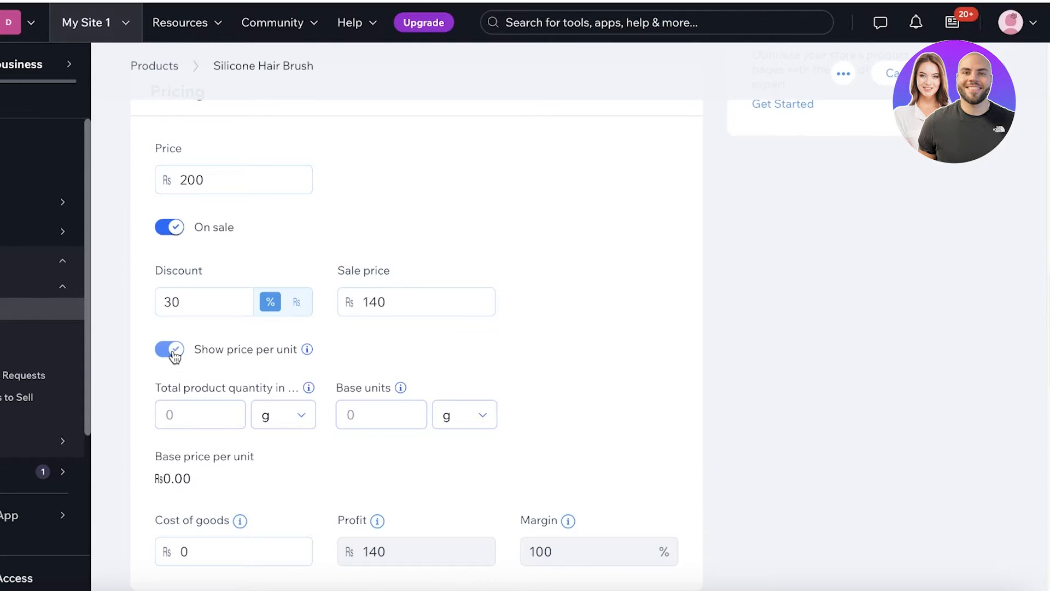
click(174, 353)
click(231, 429)
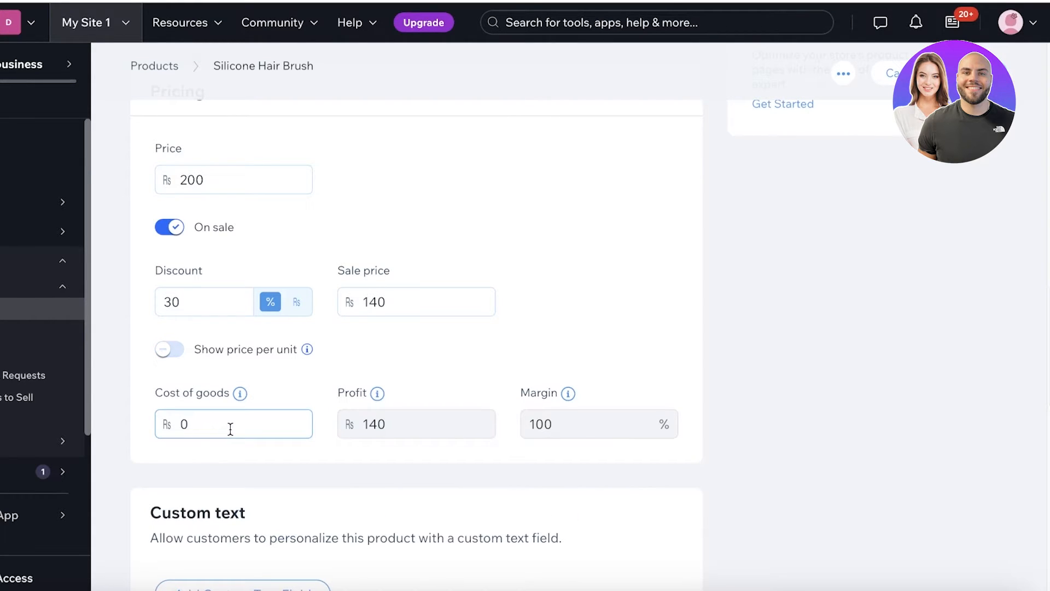
key(BackSpace)
text(40)
click(596, 277)
scroll(596, 280, down, 3)
scroll(596, 284, down, 2)
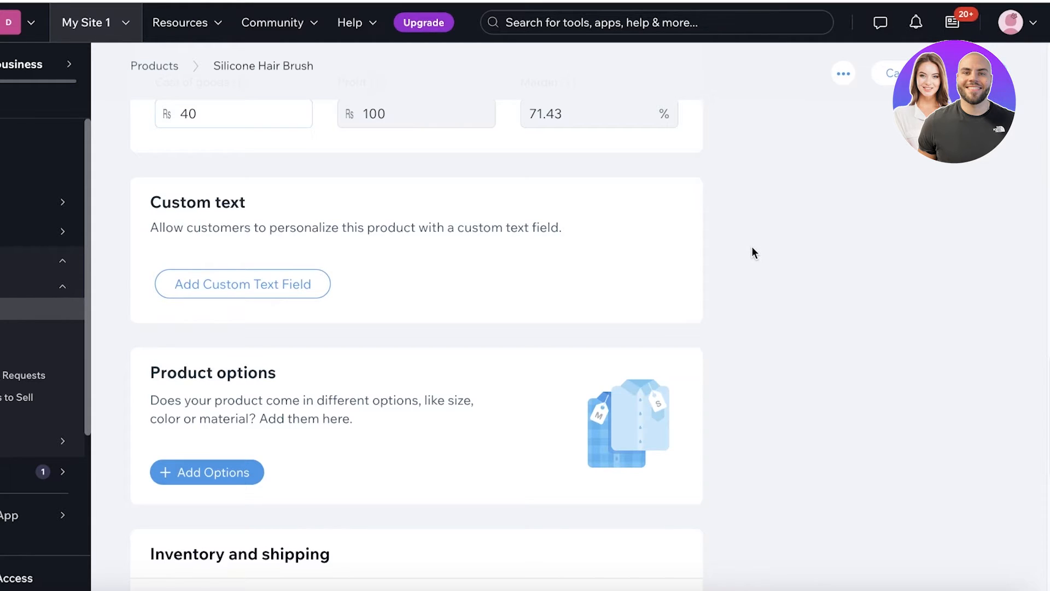
scroll(752, 247, down, 1)
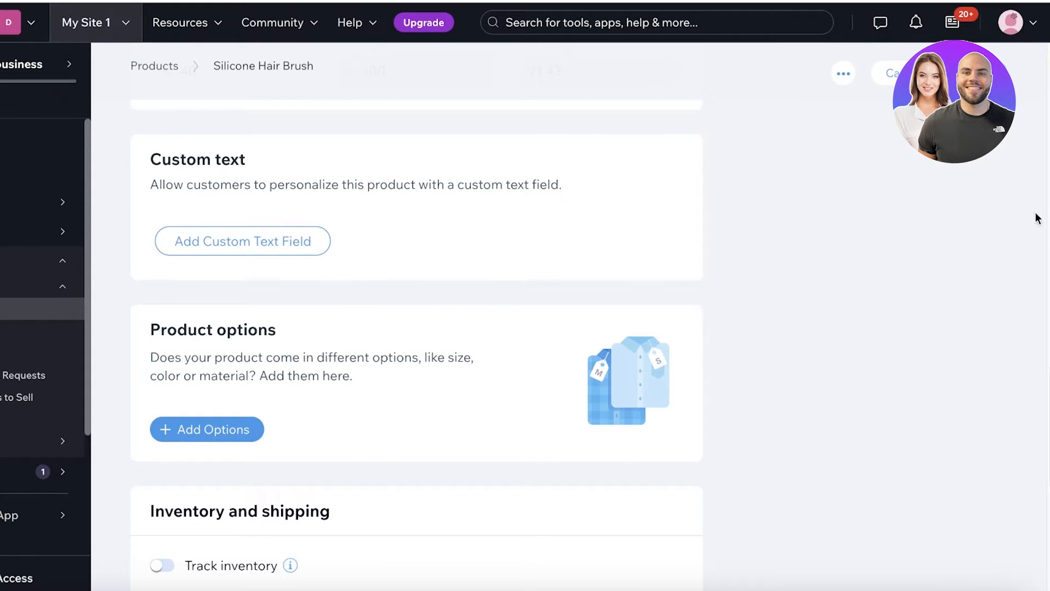
scroll(854, 260, down, 2)
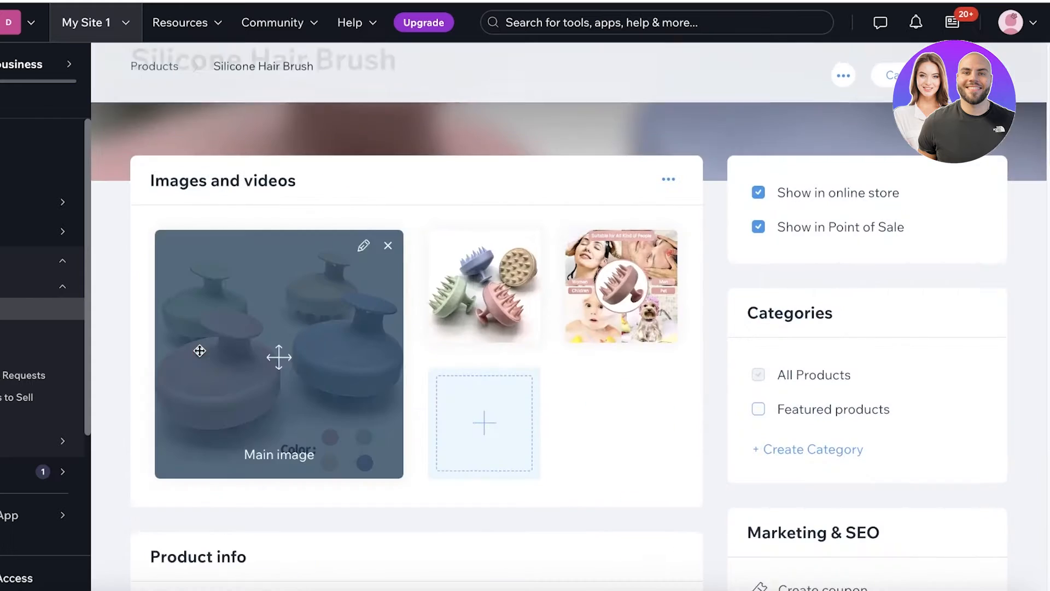
scroll(703, 328, down, 15)
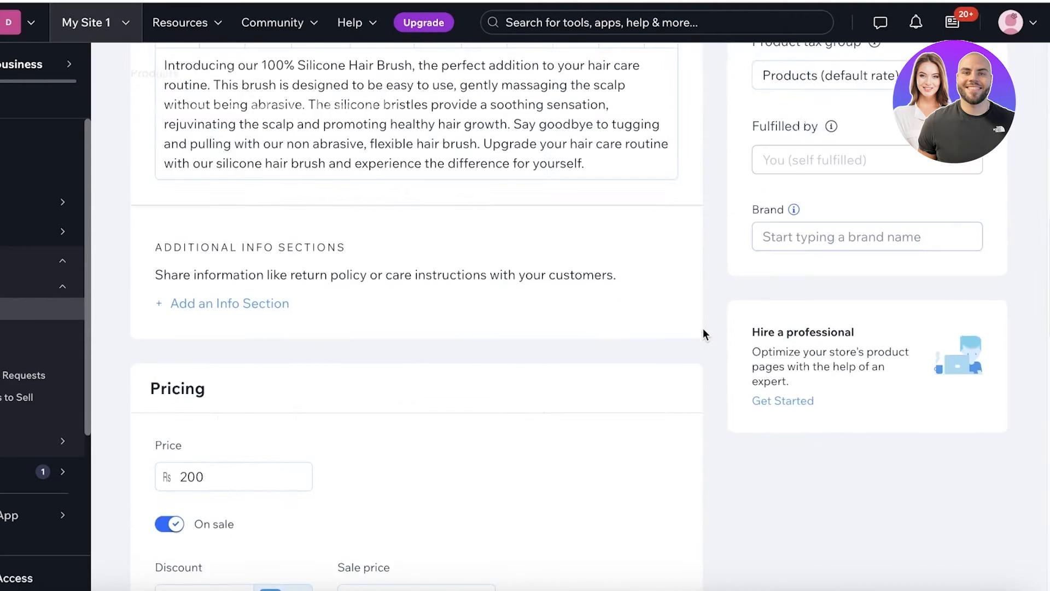
scroll(218, 385, down, 1)
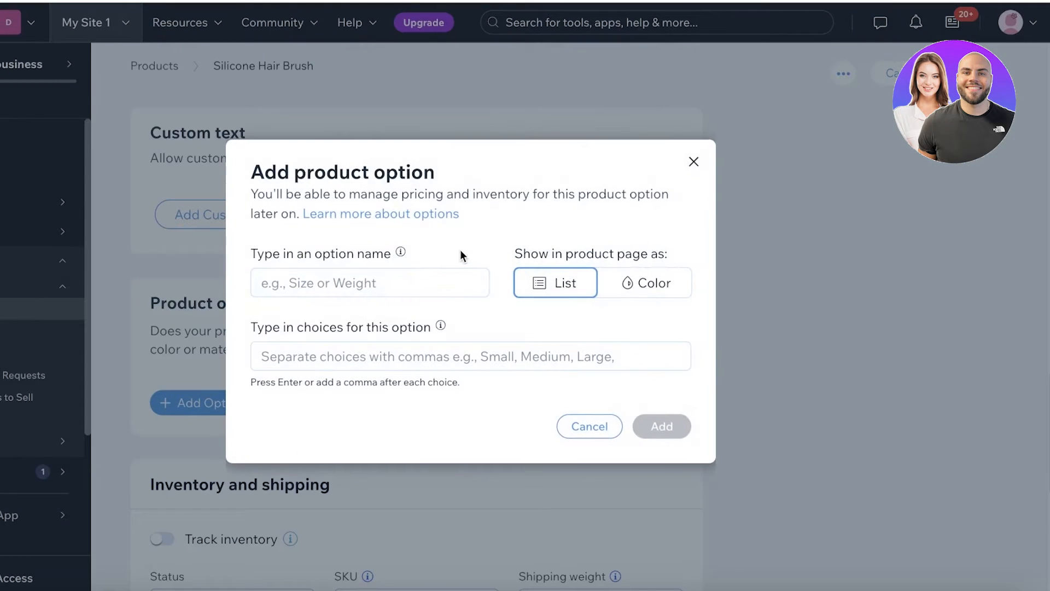
- Name the option Color with swatches, adding a PINK choice and a light sky-blue BLUE choice
click(446, 282)
text(Color)
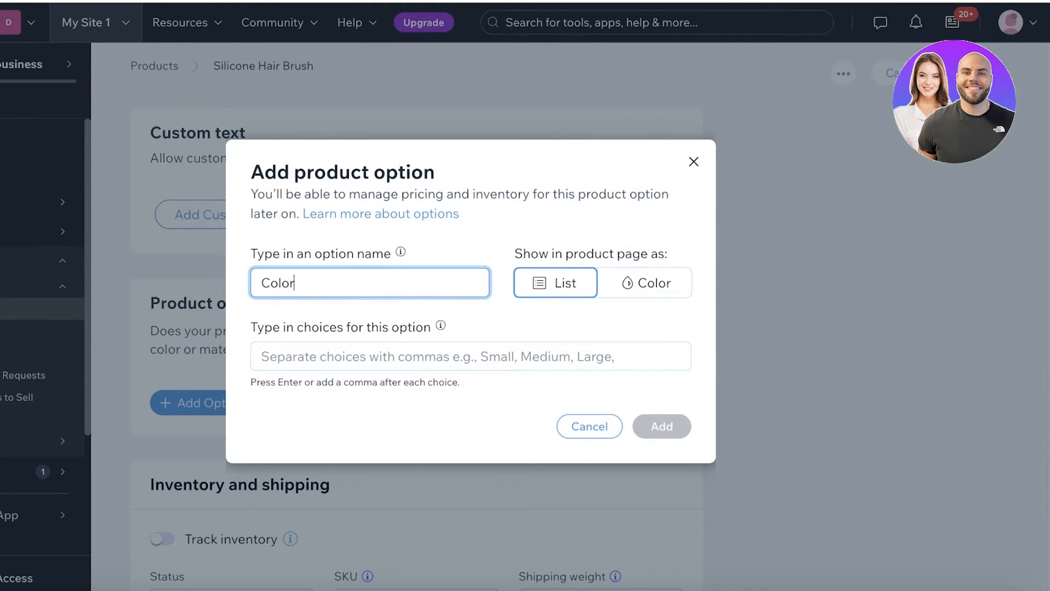
click(645, 283)
click(291, 362)
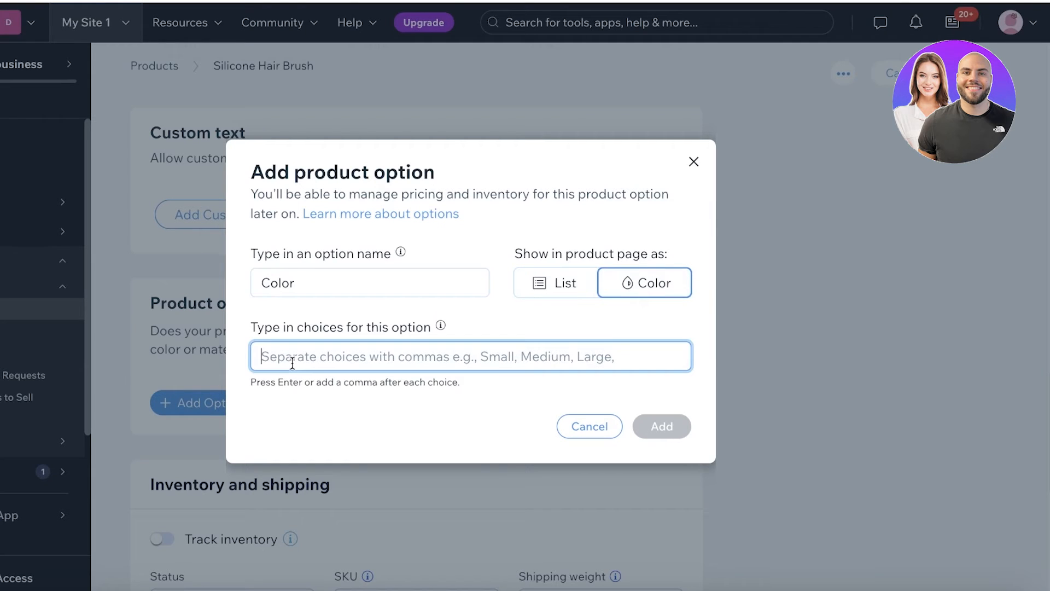
text(PINK)
key(Return)
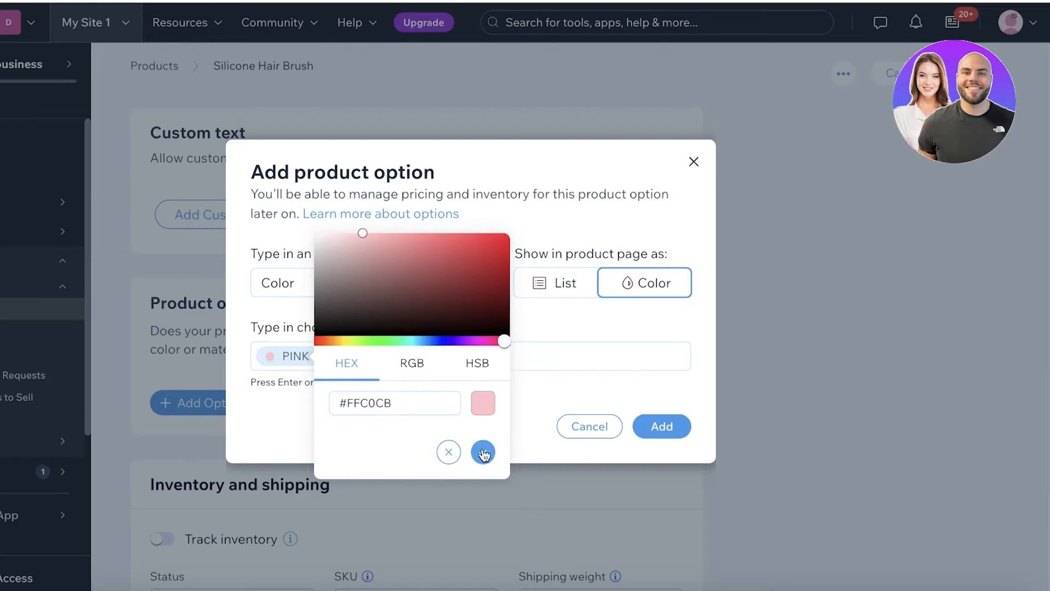
click(483, 452)
text(BLUE)
key(Return)
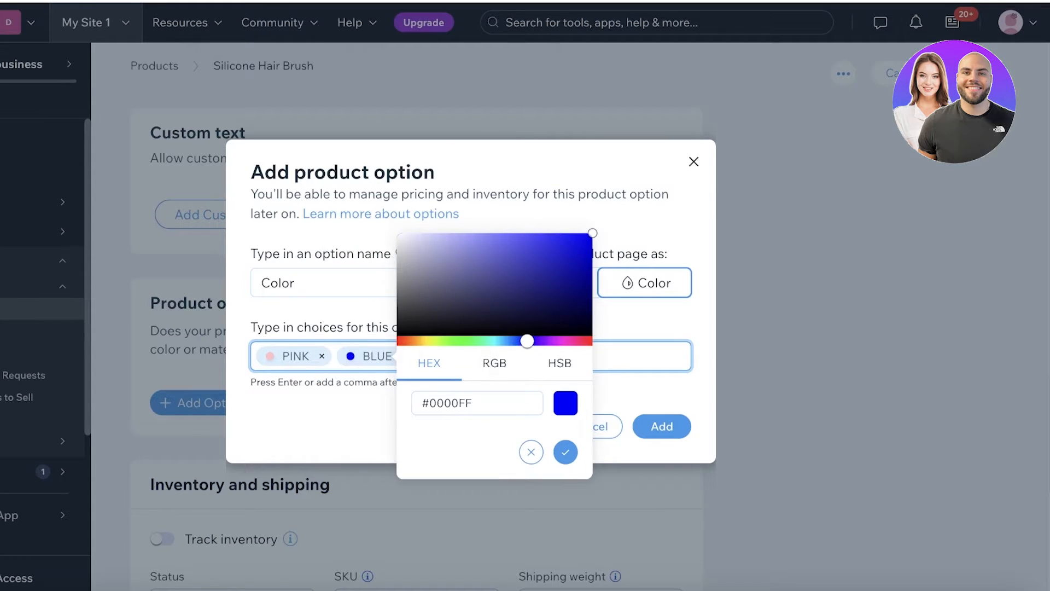
drag(446, 290, 436, 239)
click(565, 452)
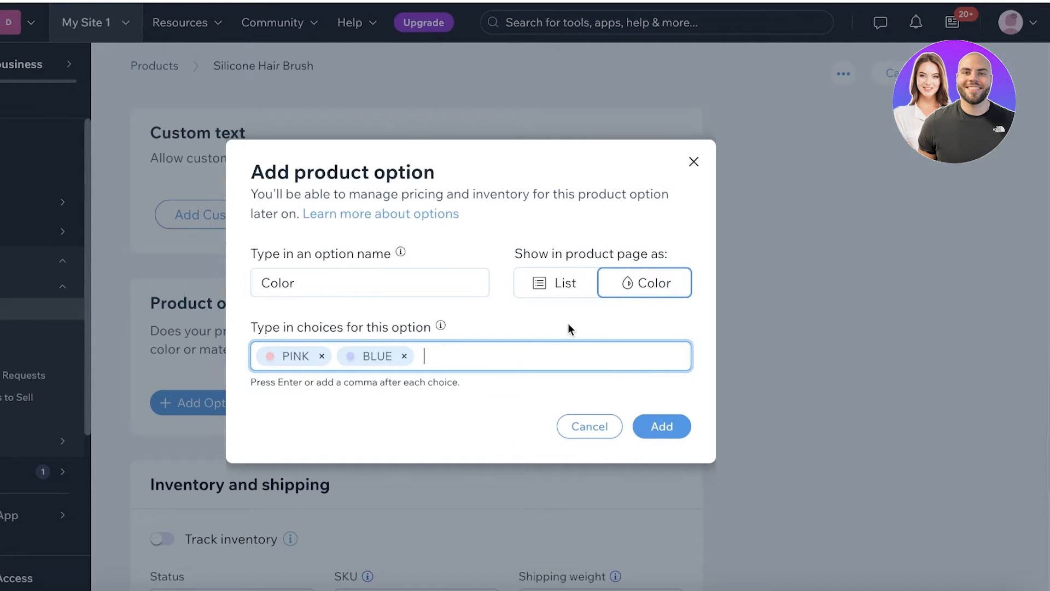
click(350, 358)
drag(540, 340, 518, 343)
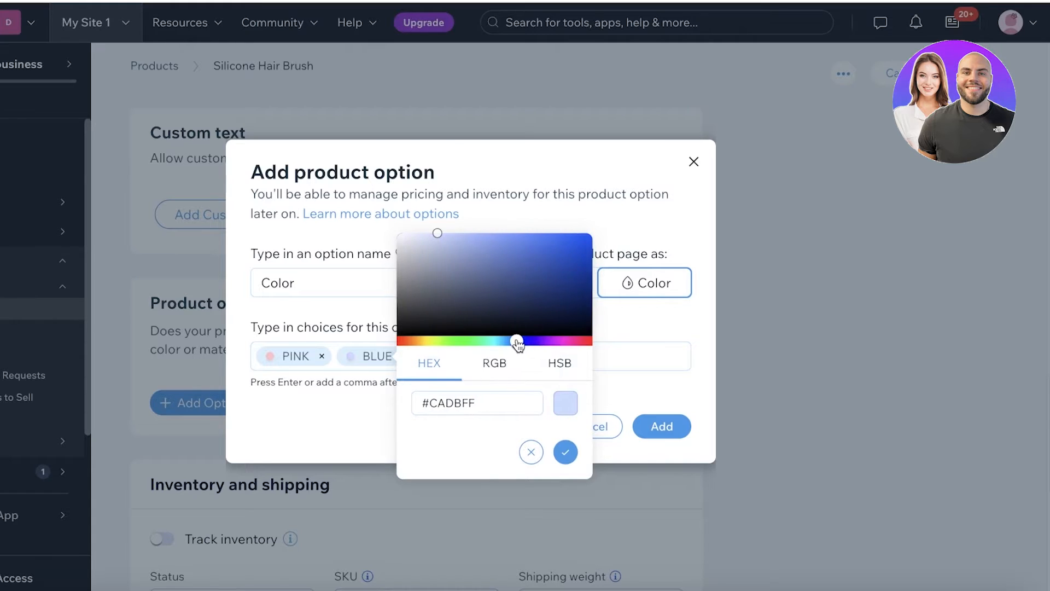
click(621, 354)
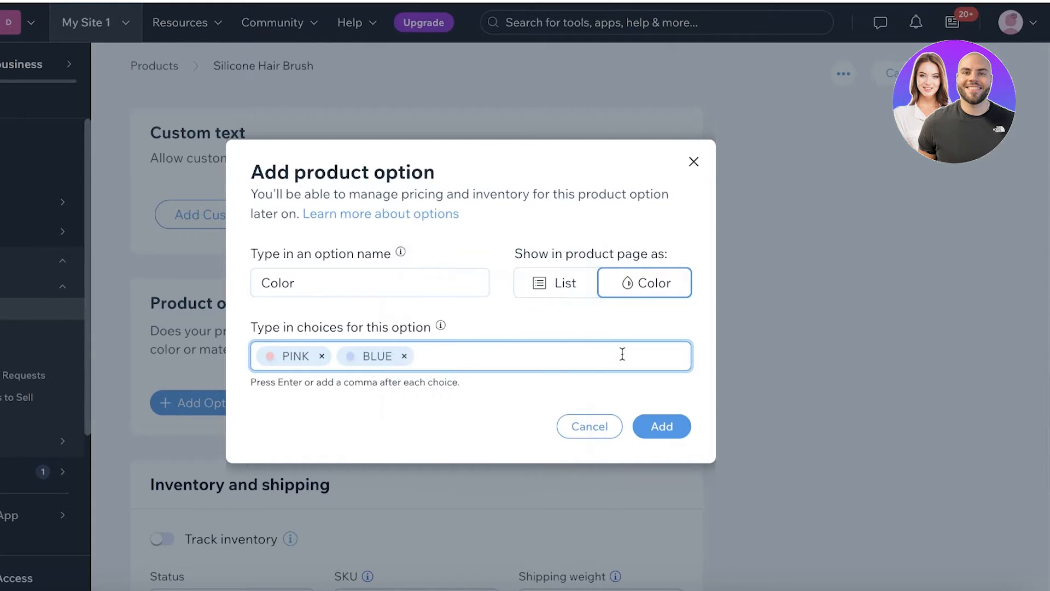
- Add GREEN and peach SKIN swatch choices and save the Color option
text(GREEN)
key(Return)
click(663, 452)
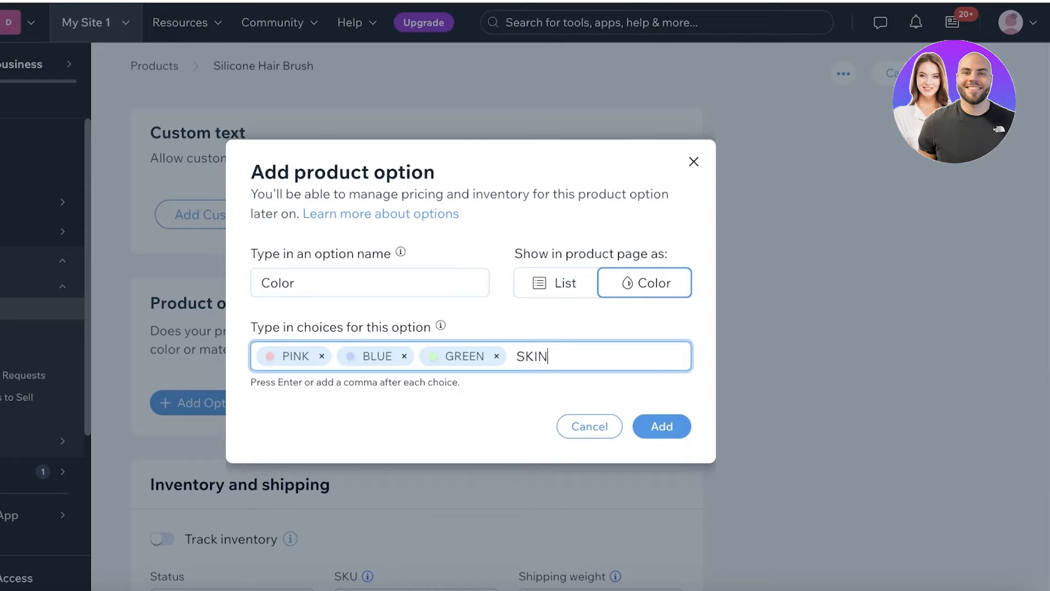
key(Return)
drag(589, 257, 629, 247)
click(589, 341)
click(740, 450)
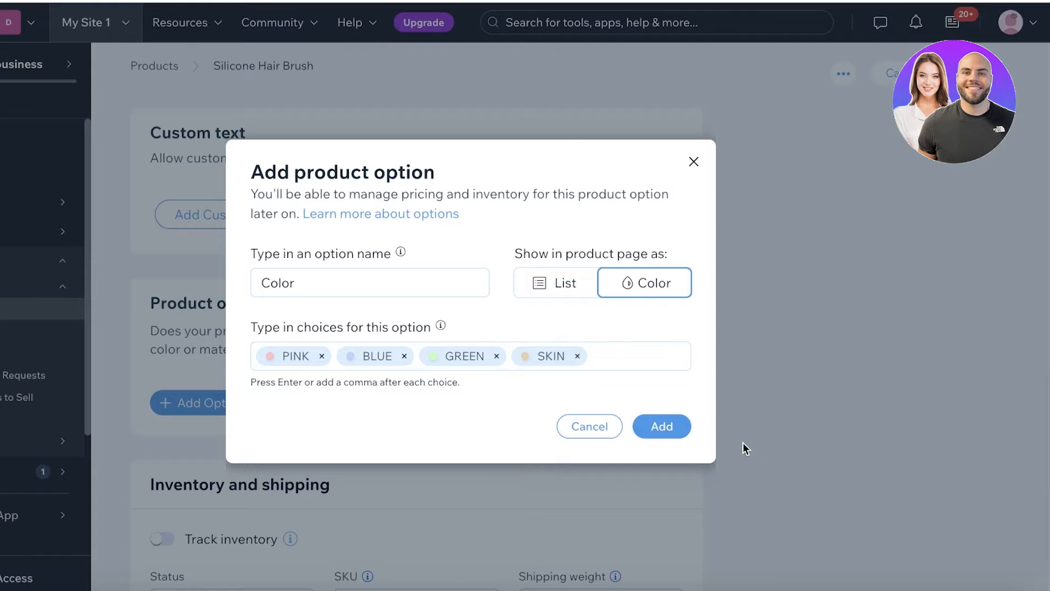
click(651, 426)
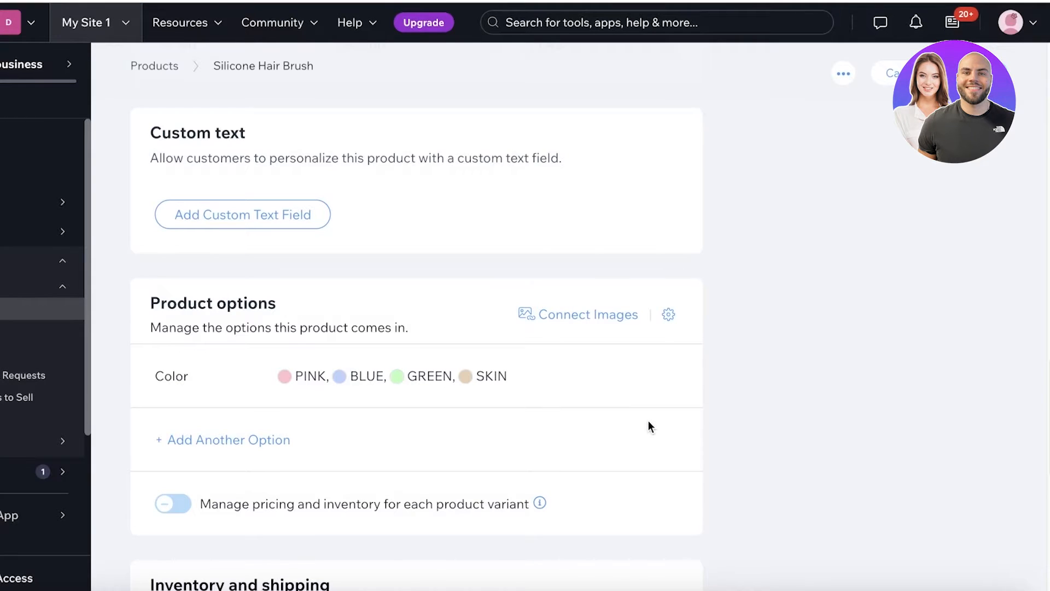
- Enable per-variant pricing and inventory, keeping the PINK variant In stock
scroll(650, 427, down, 2)
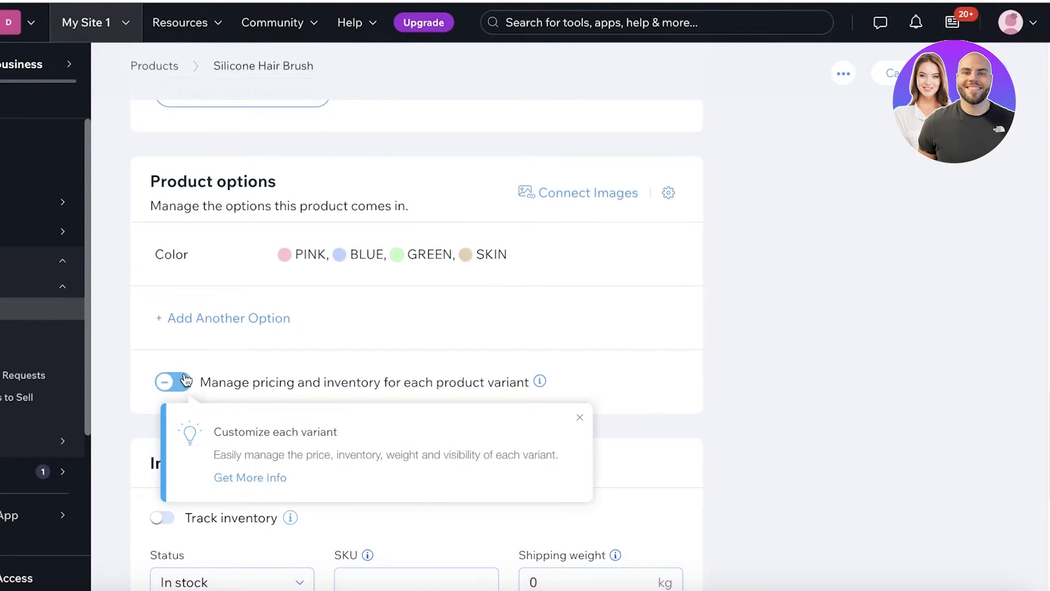
click(582, 418)
scroll(596, 415, down, 3)
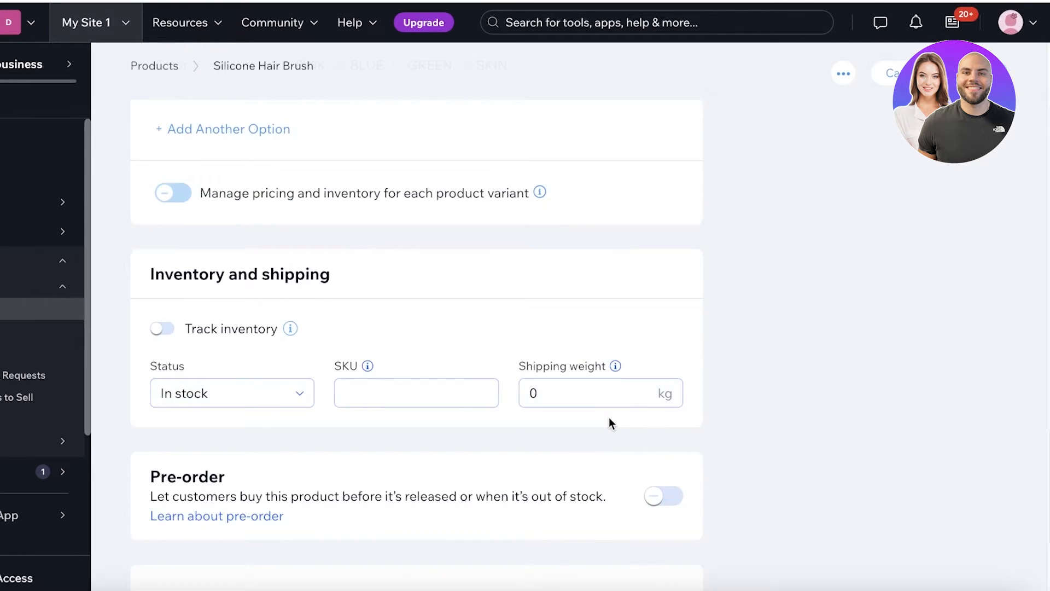
click(174, 196)
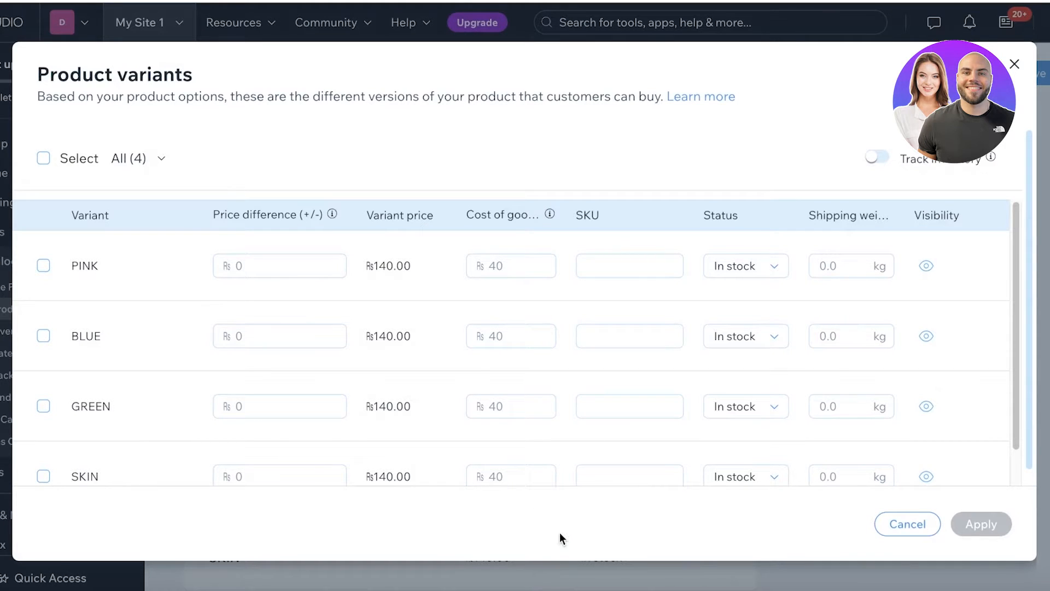
scroll(626, 367, down, 1)
scroll(626, 368, up, 1)
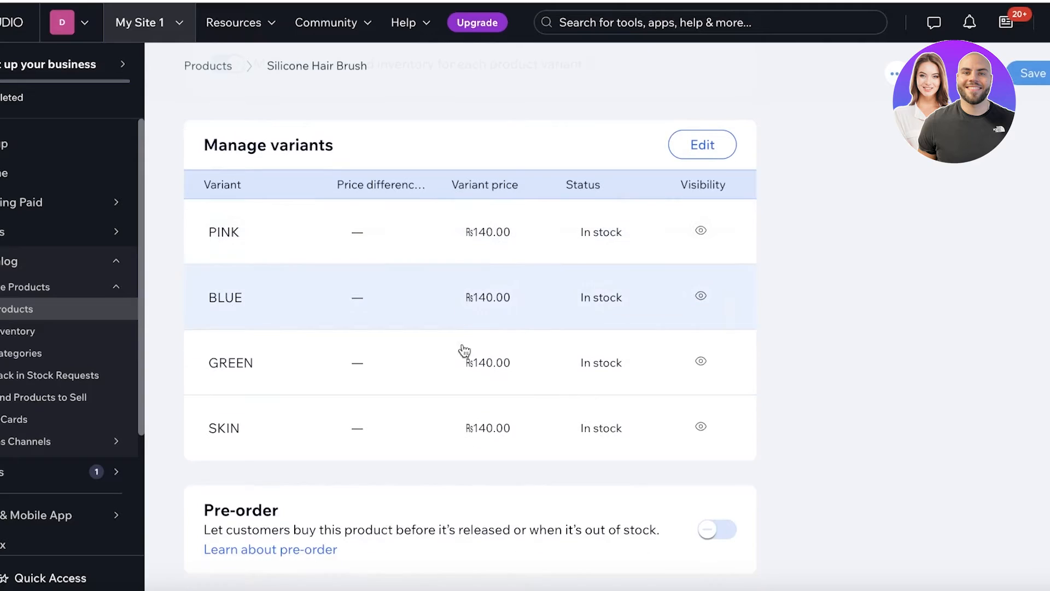
scroll(461, 287, down, 3)
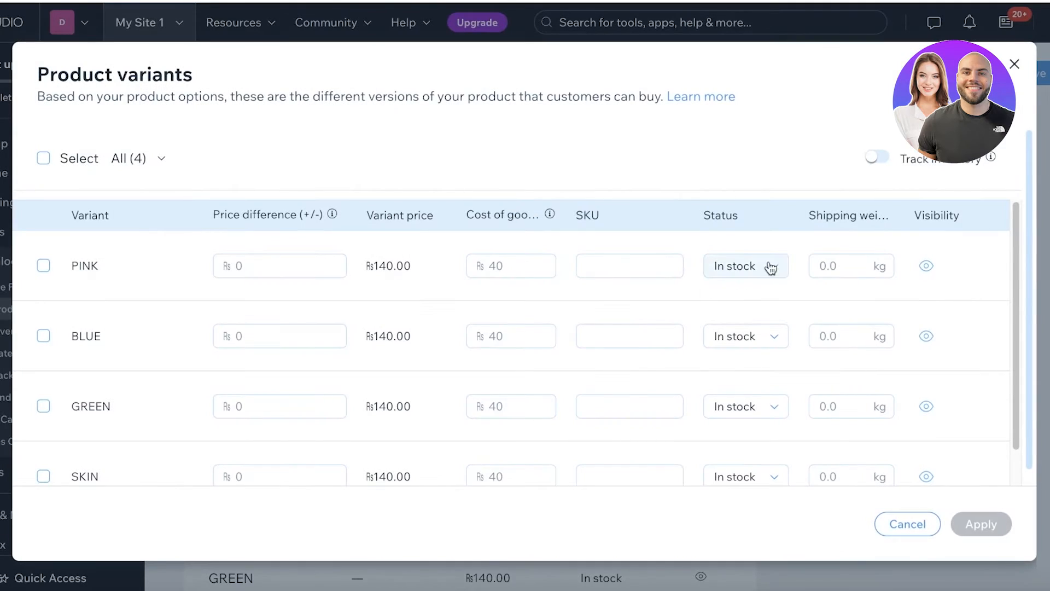
click(770, 268)
click(771, 270)
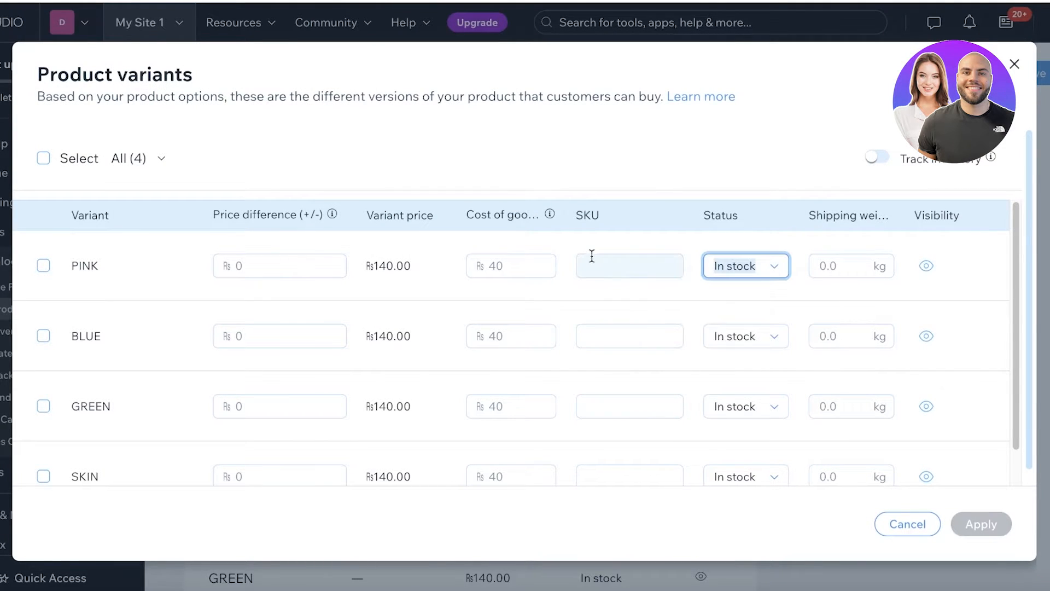
- Track inventory with quantities of 10 PINK, 10 BLUE, 5 GREEN and 5 SKIN, and apply
scroll(354, 290, down, 2)
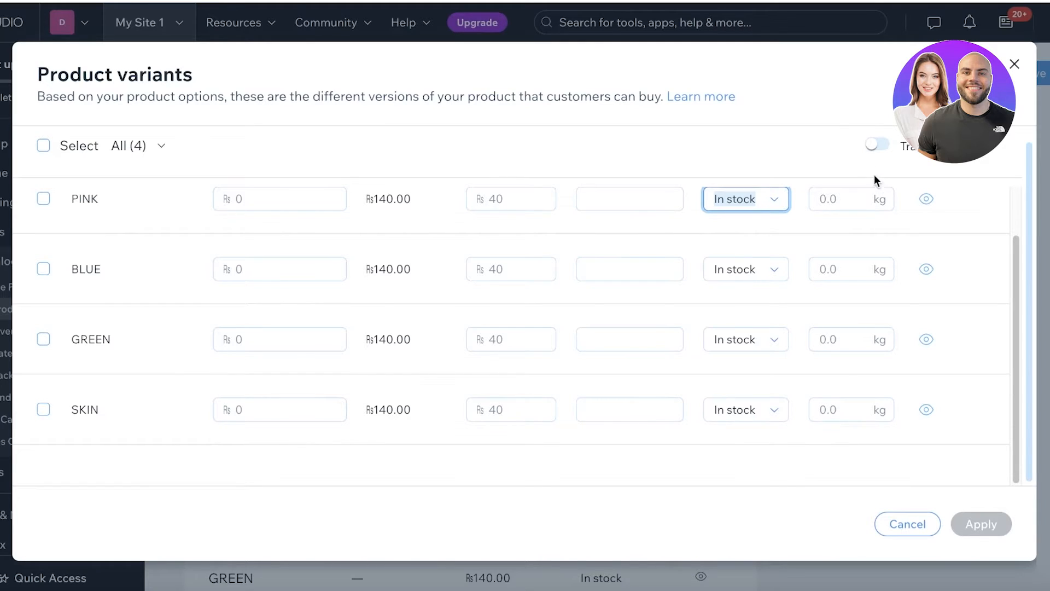
click(875, 144)
click(730, 255)
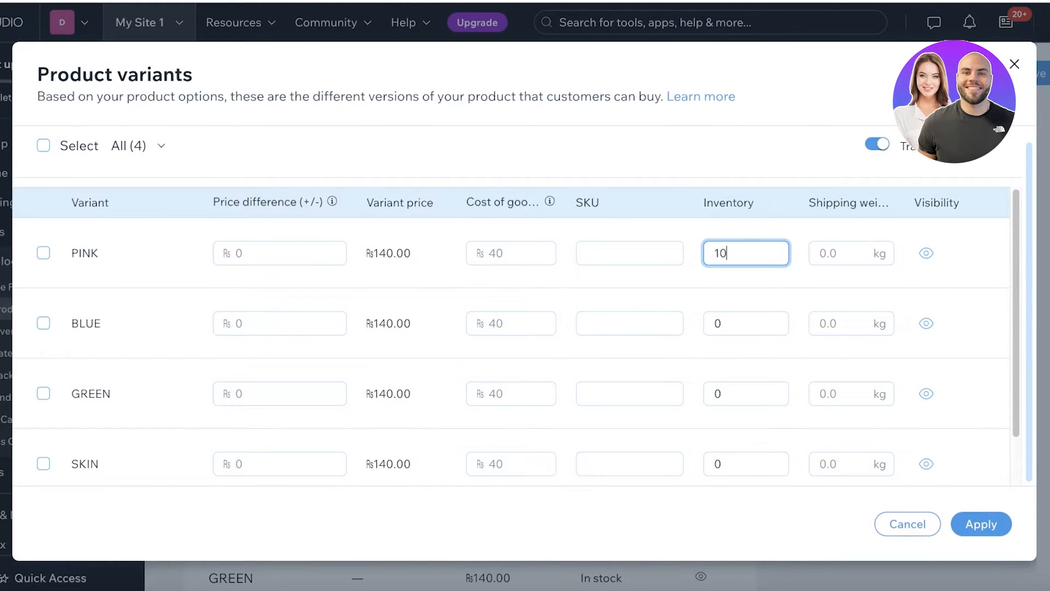
click(721, 326)
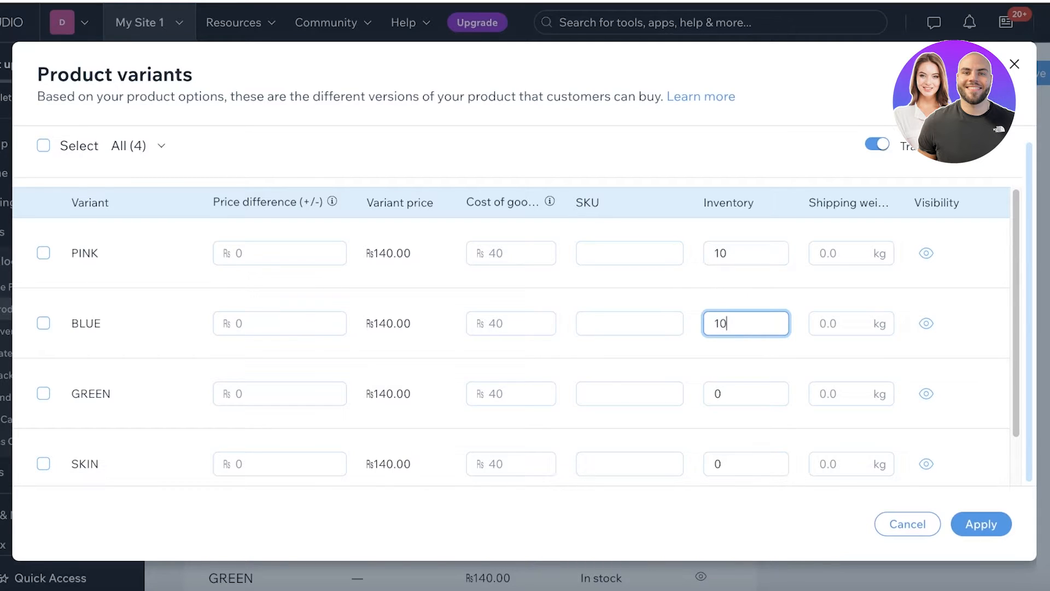
click(741, 388)
text(5)
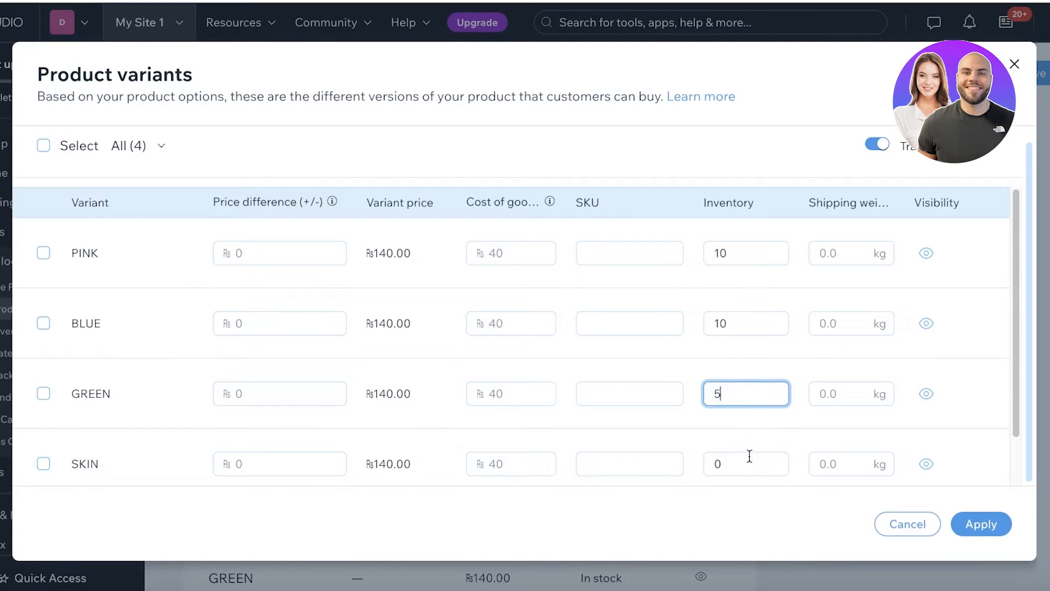
click(748, 463)
click(957, 522)
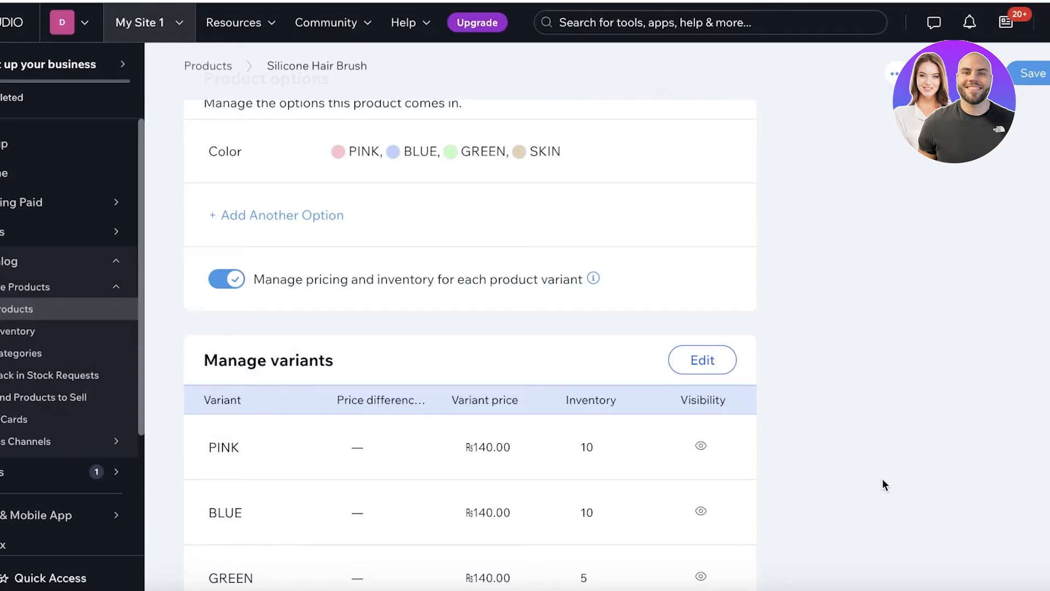
scroll(854, 454, down, 6)
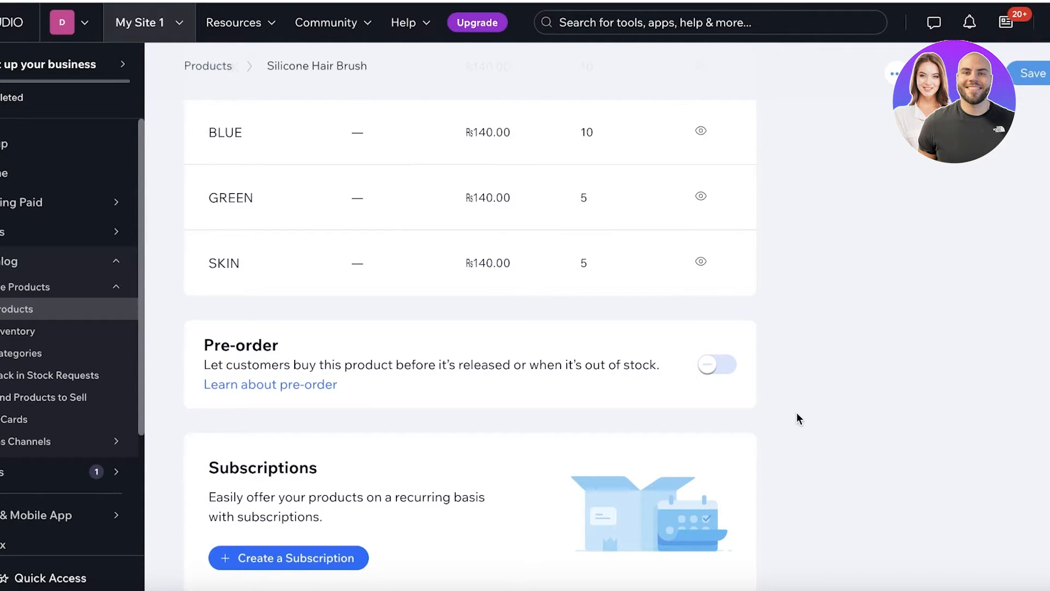
scroll(821, 350, up, 3)
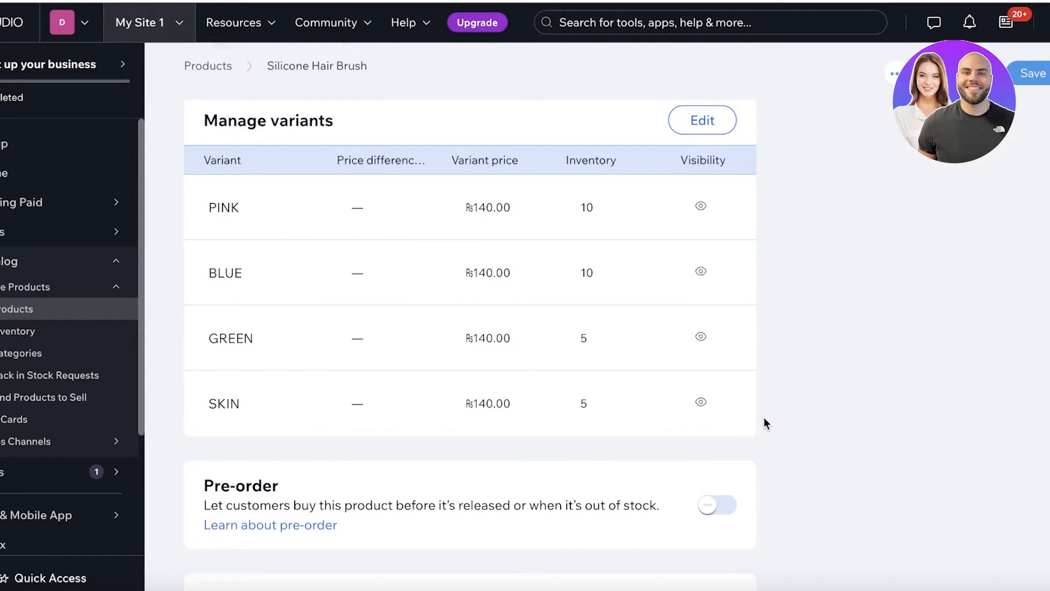
scroll(762, 381, down, 4)
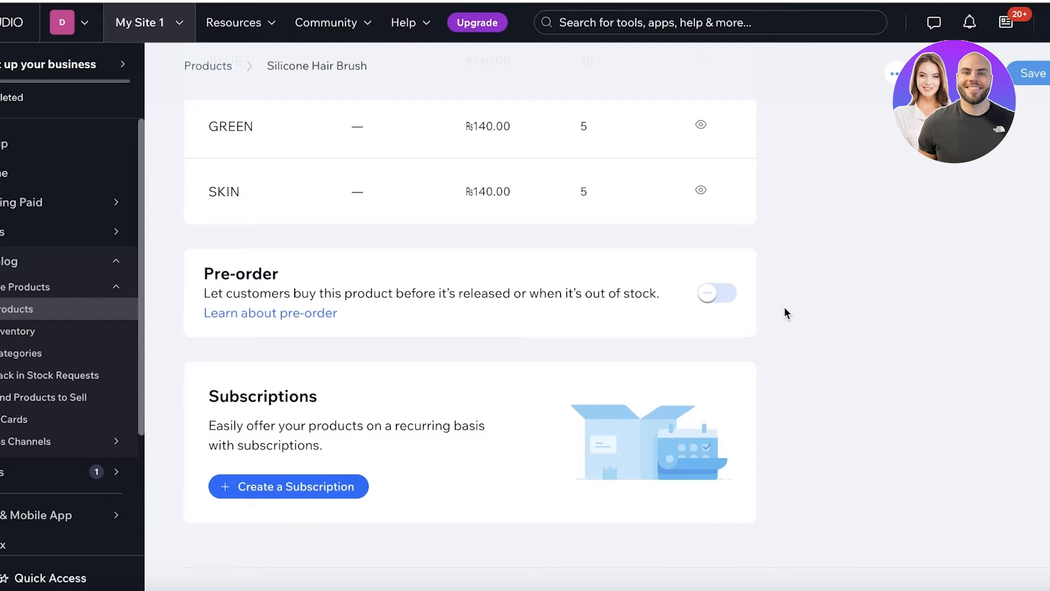
scroll(784, 307, down, 1)
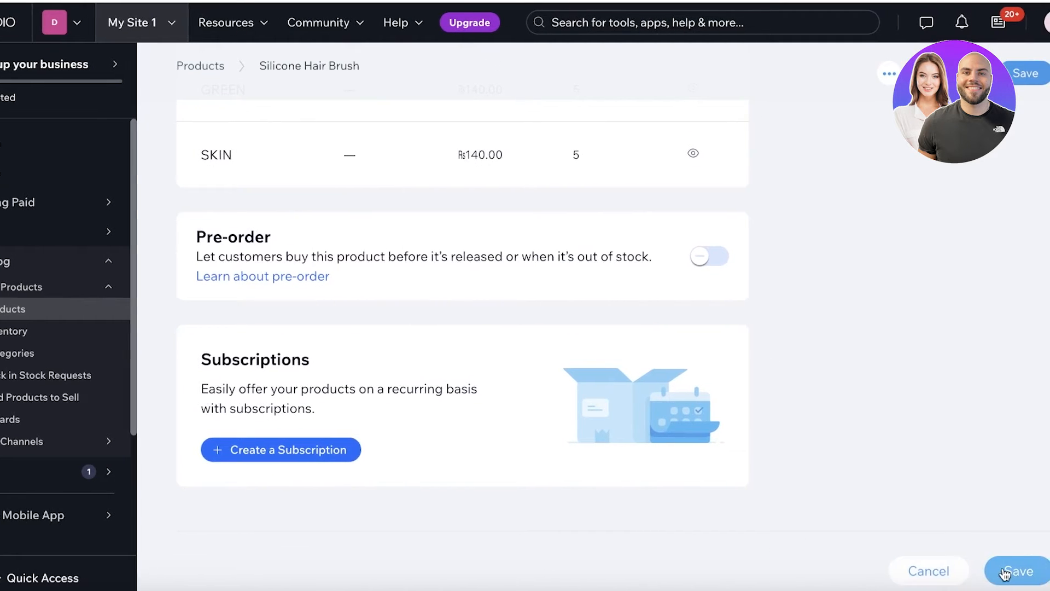
scroll(886, 437, up, 20)
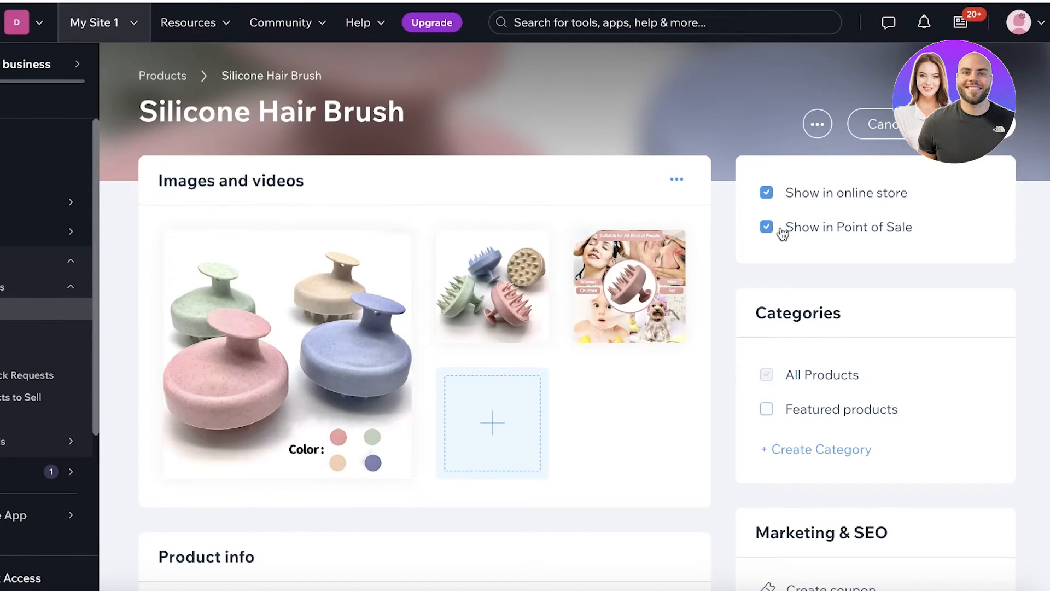
- Create a Hair Tools category and add the brush to it and to Featured products
scroll(875, 237, down, 2)
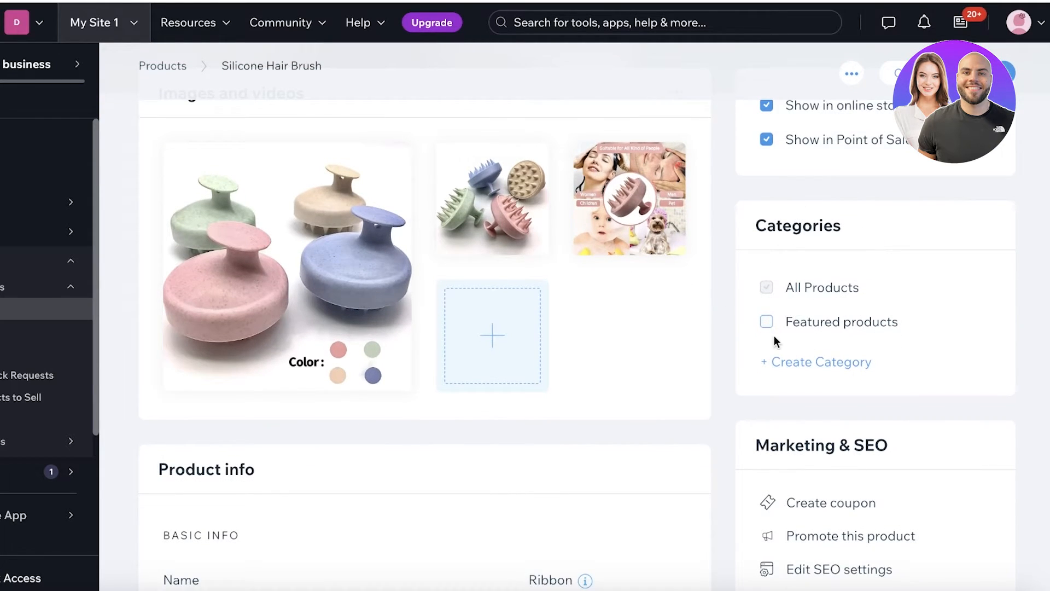
click(773, 371)
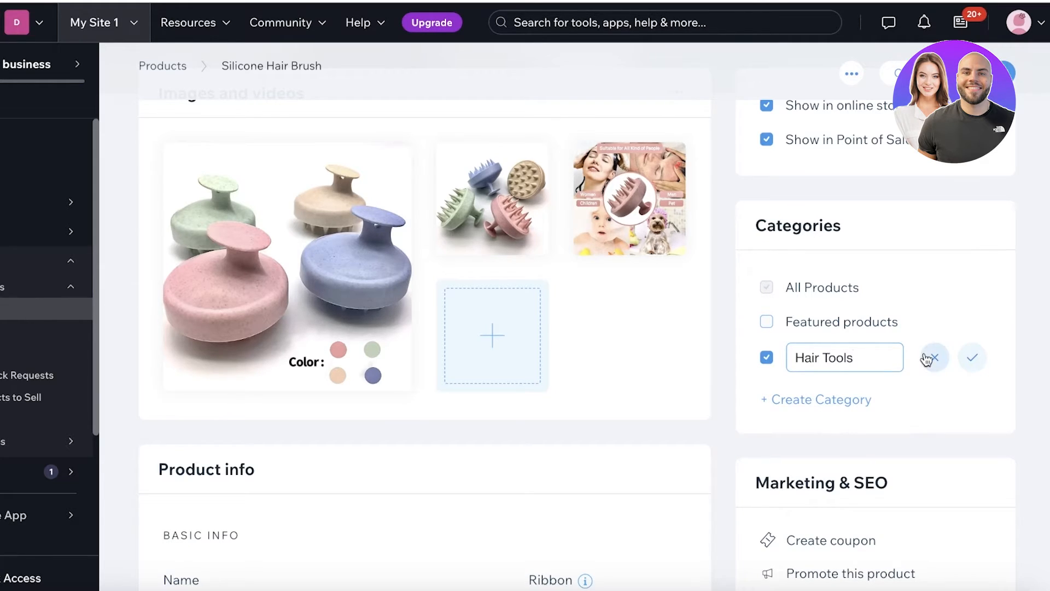
click(972, 357)
click(755, 323)
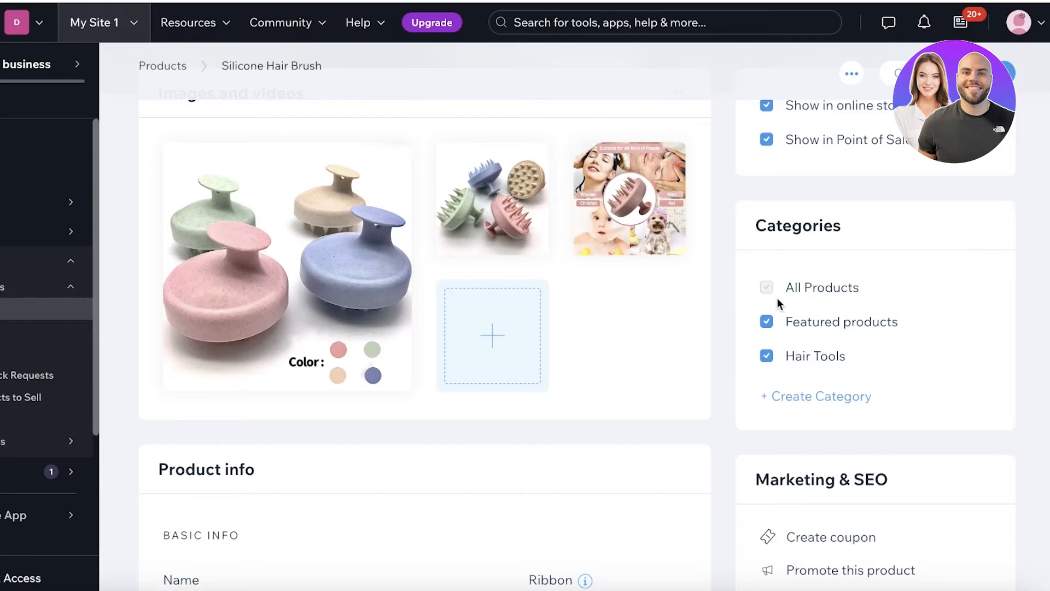
scroll(773, 342, down, 12)
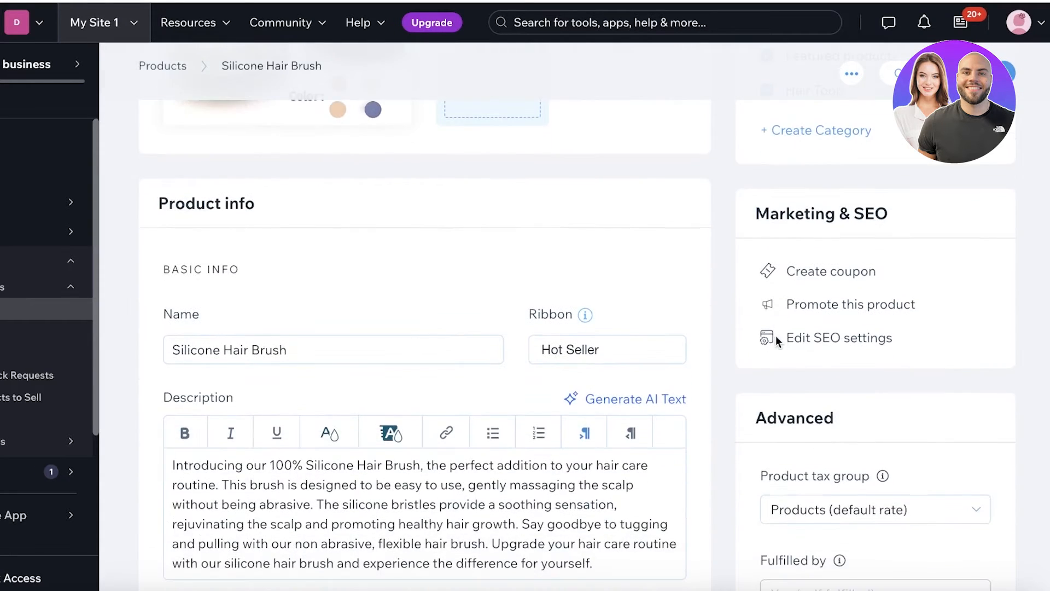
scroll(832, 209, up, 3)
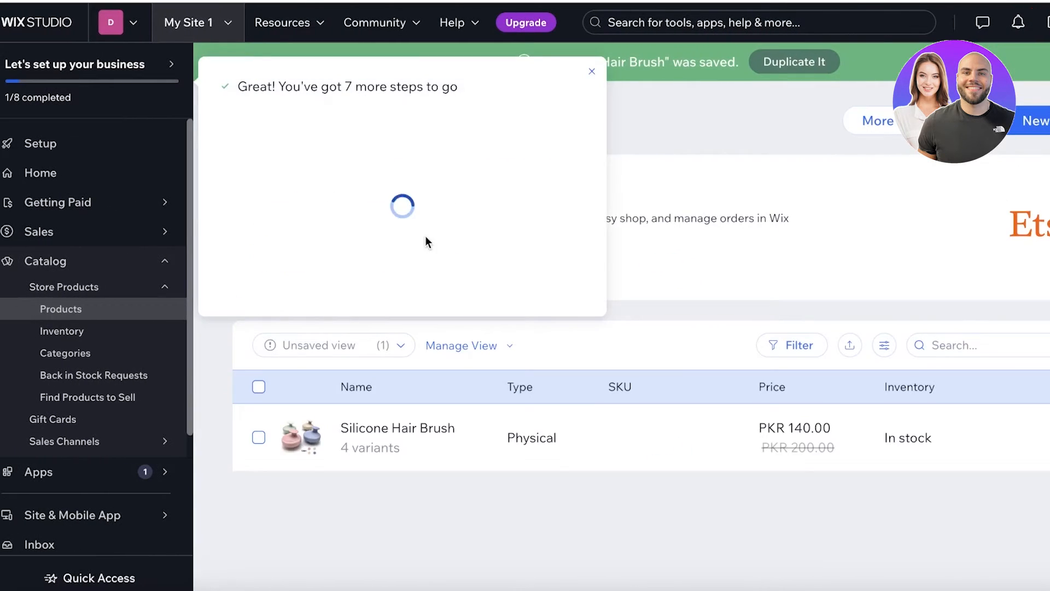
- Dismiss the setup progress popup and return to the dashboard Home page
click(591, 72)
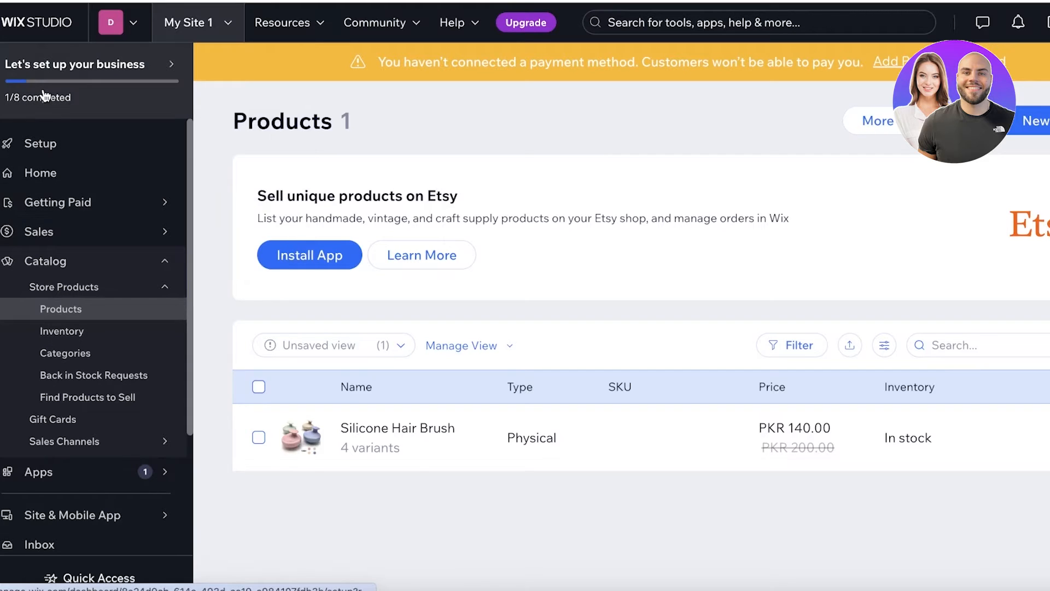
click(31, 174)
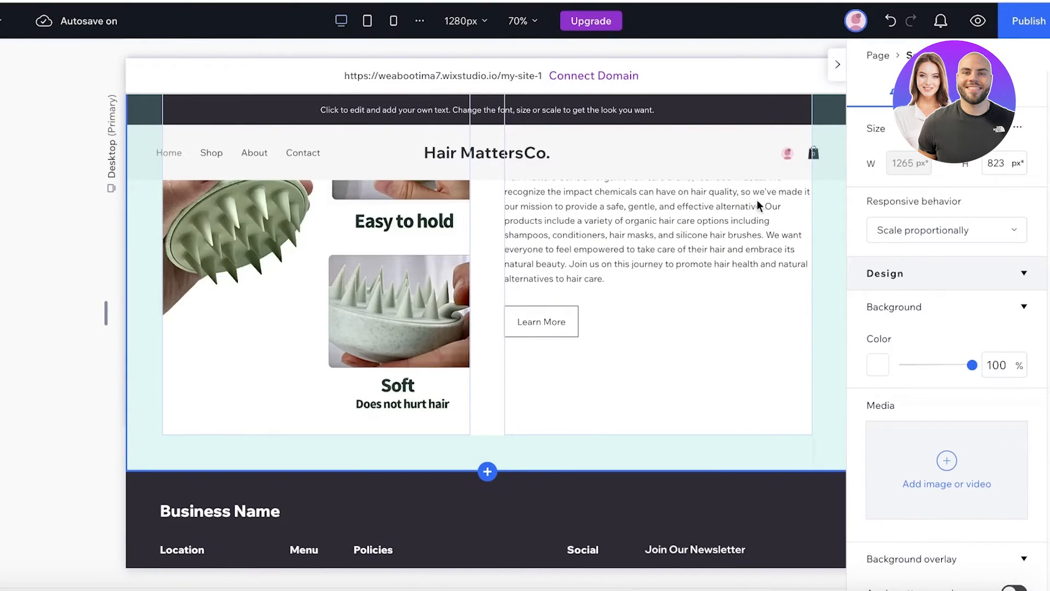
scroll(757, 199, up, 10)
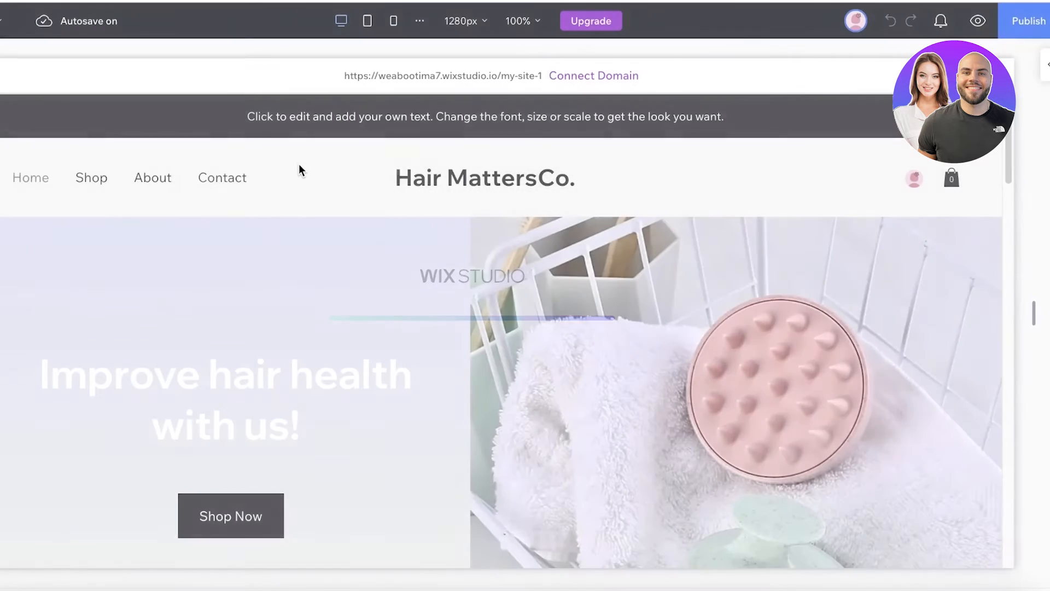
- Delete the title banner from the top of the home page
scroll(446, 285, down, 8)
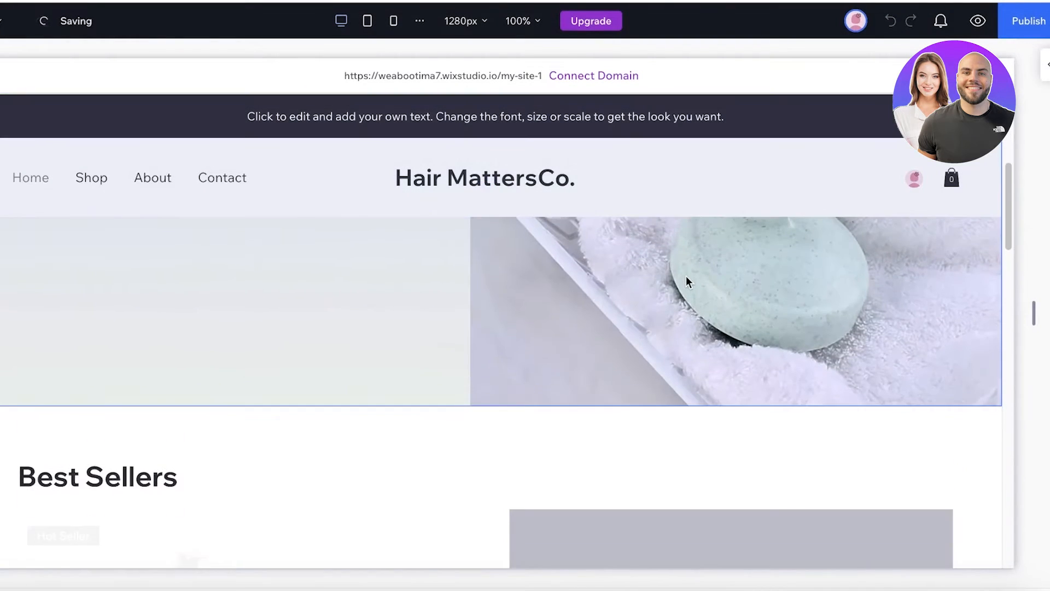
scroll(374, 345, up, 5)
scroll(372, 344, down, 9)
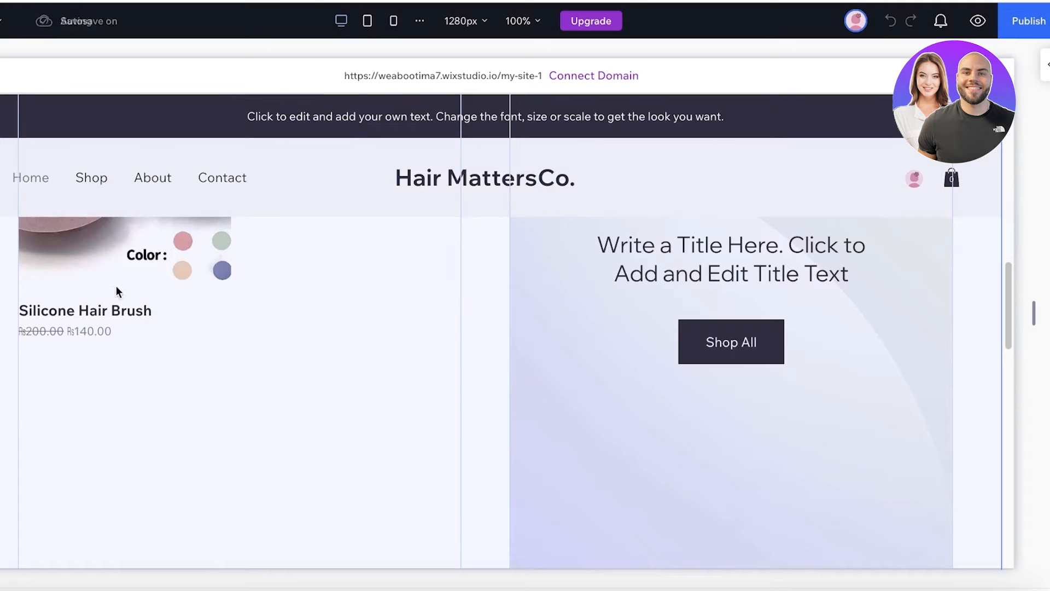
scroll(116, 286, up, 4)
scroll(244, 312, down, 7)
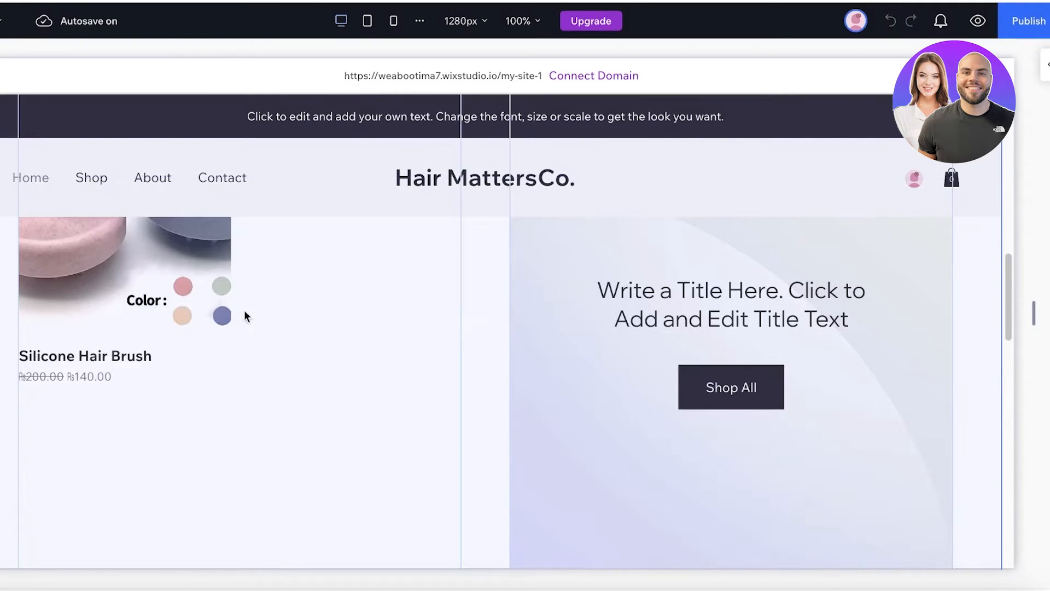
scroll(646, 328, up, 3)
scroll(647, 328, down, 2)
scroll(647, 330, up, 6)
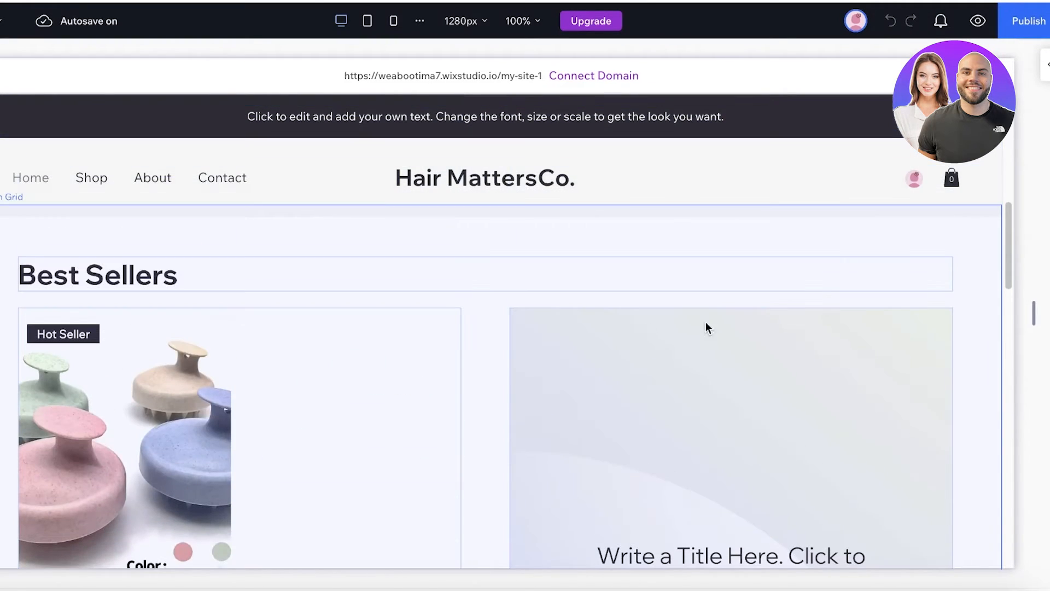
click(742, 334)
scroll(419, 363, down, 3)
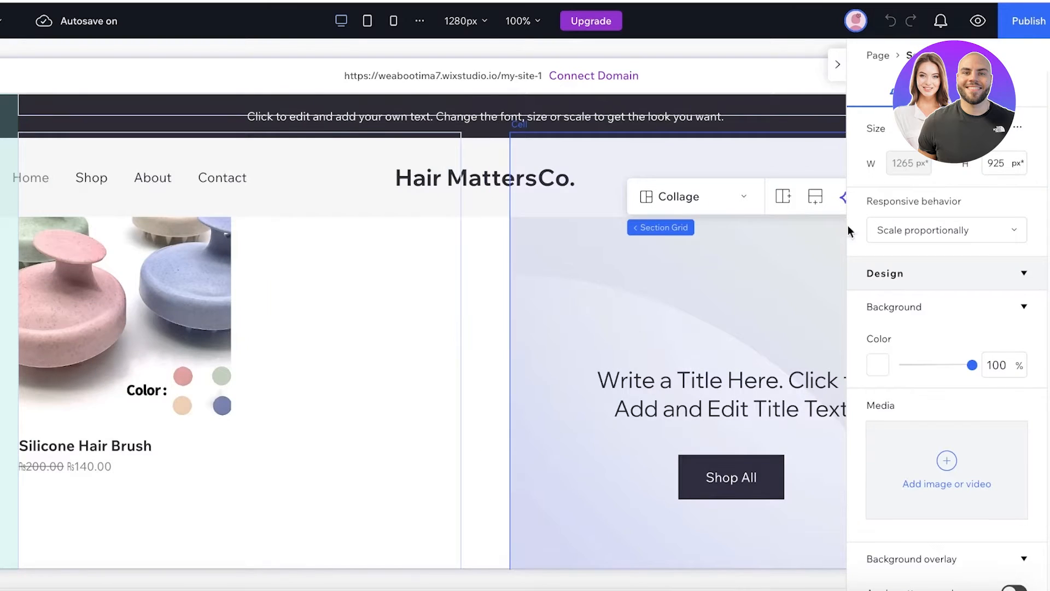
click(839, 65)
click(721, 343)
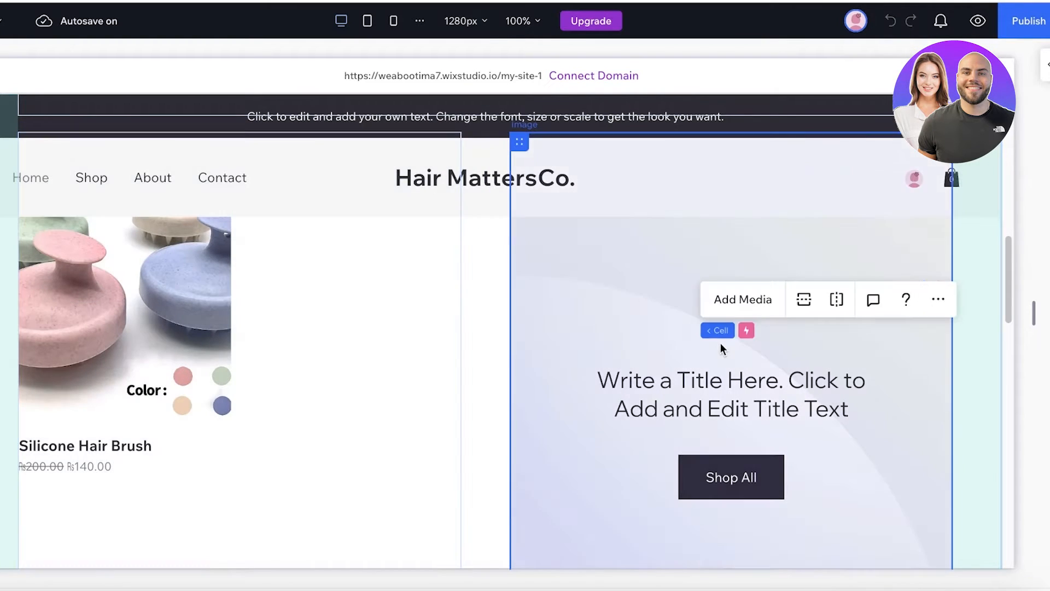
key(Delete)
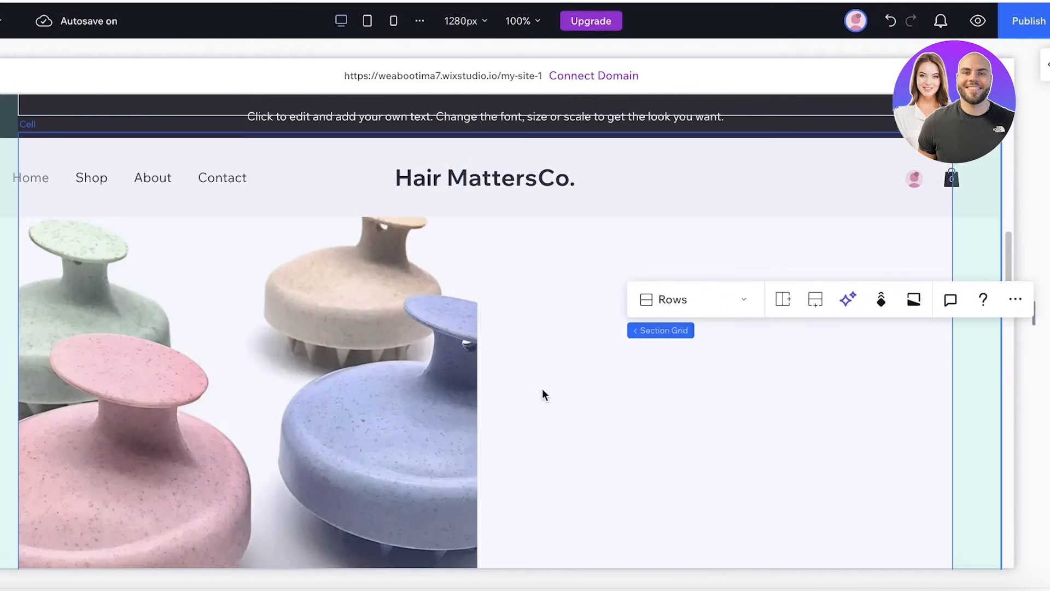
- Zoom the canvas out to 50%
click(215, 407)
scroll(288, 304, down, 3)
scroll(143, 239, up, 1)
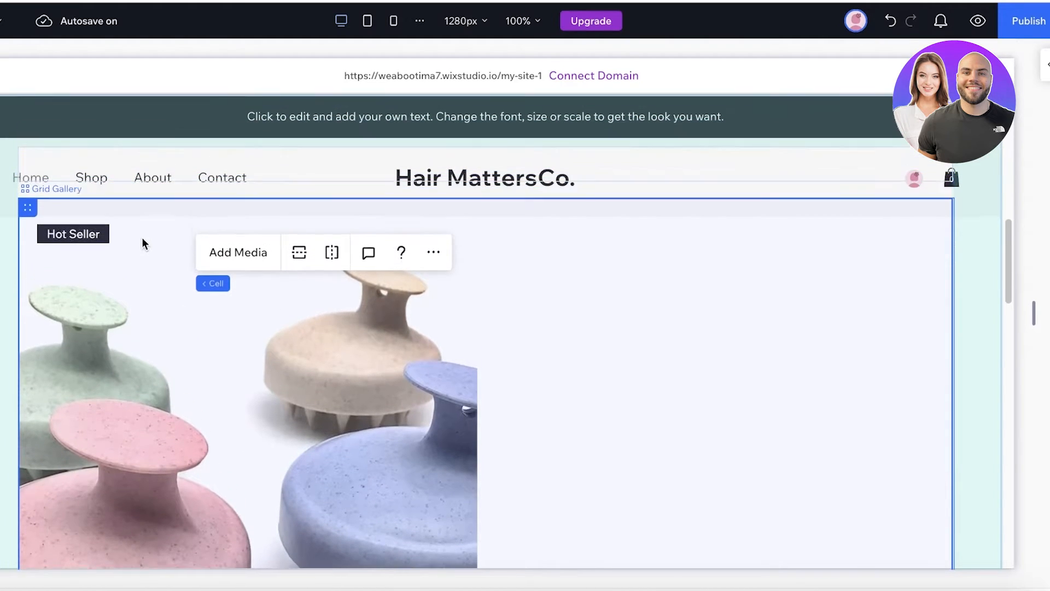
scroll(167, 280, up, 1)
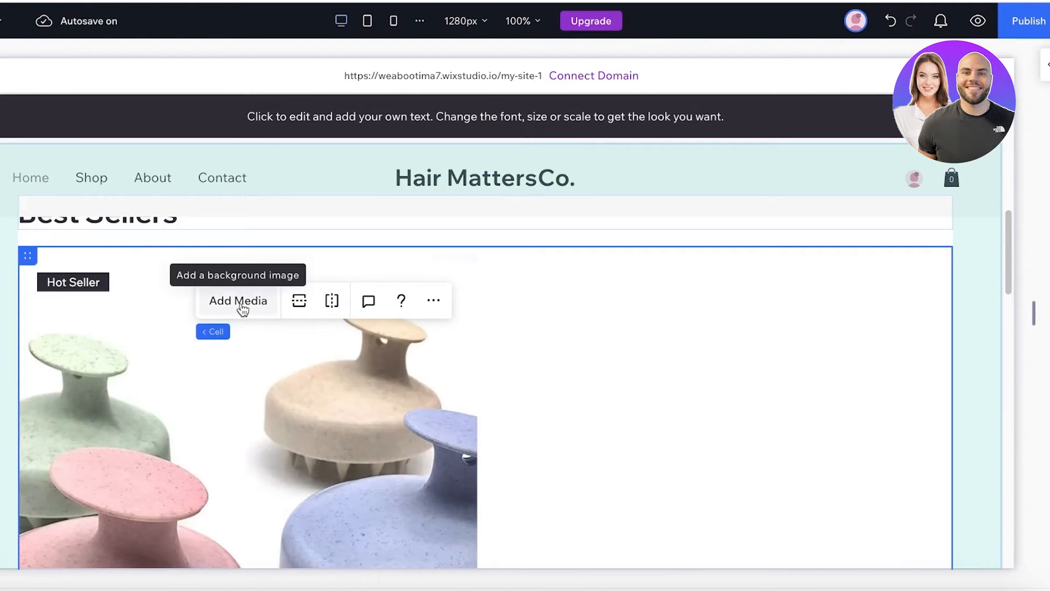
scroll(733, 331, down, 1)
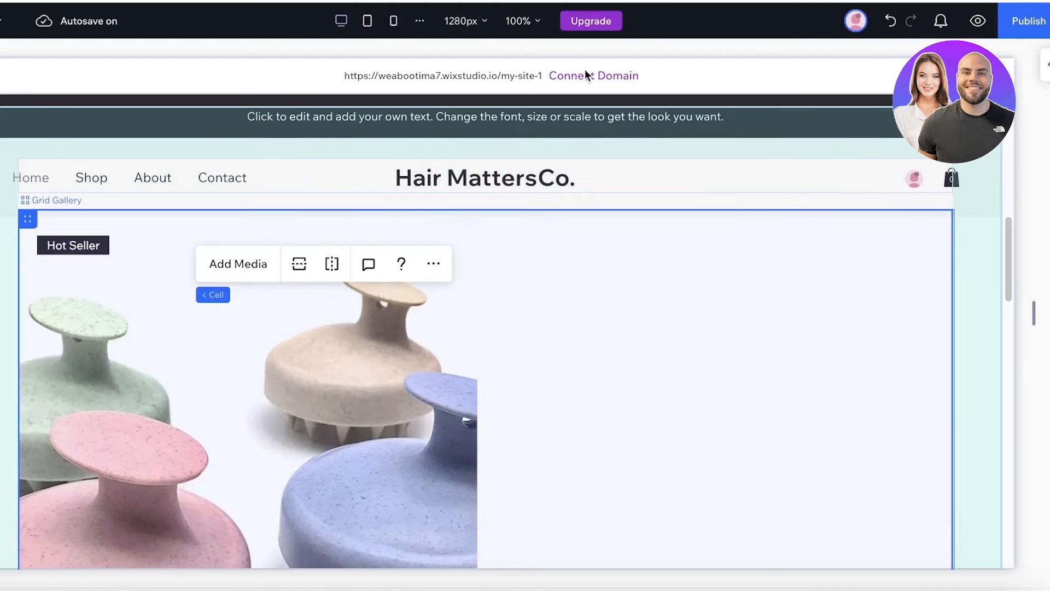
click(529, 23)
click(484, 59)
click(484, 58)
click(484, 58)
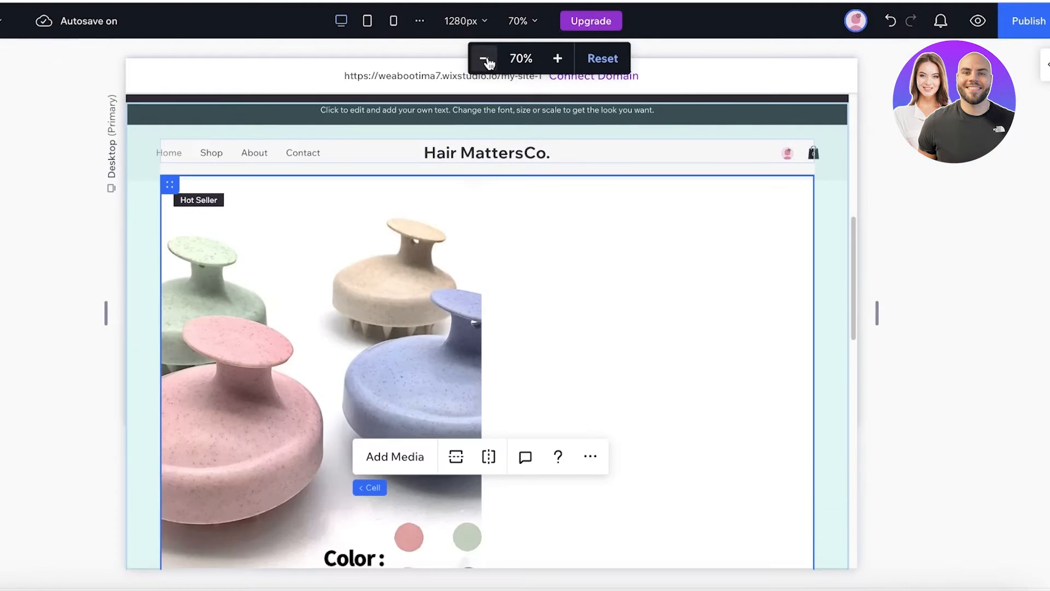
click(485, 59)
click(484, 59)
- Arrange the Best Sellers section as columns, delete its heading column, and shrink the gallery
click(330, 307)
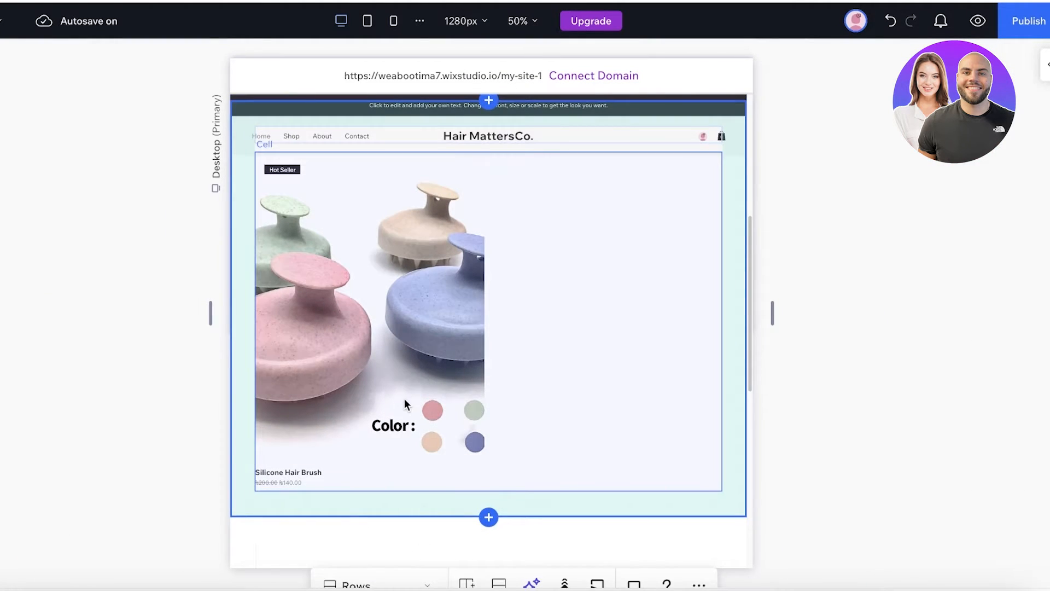
scroll(408, 391, down, 1)
click(699, 557)
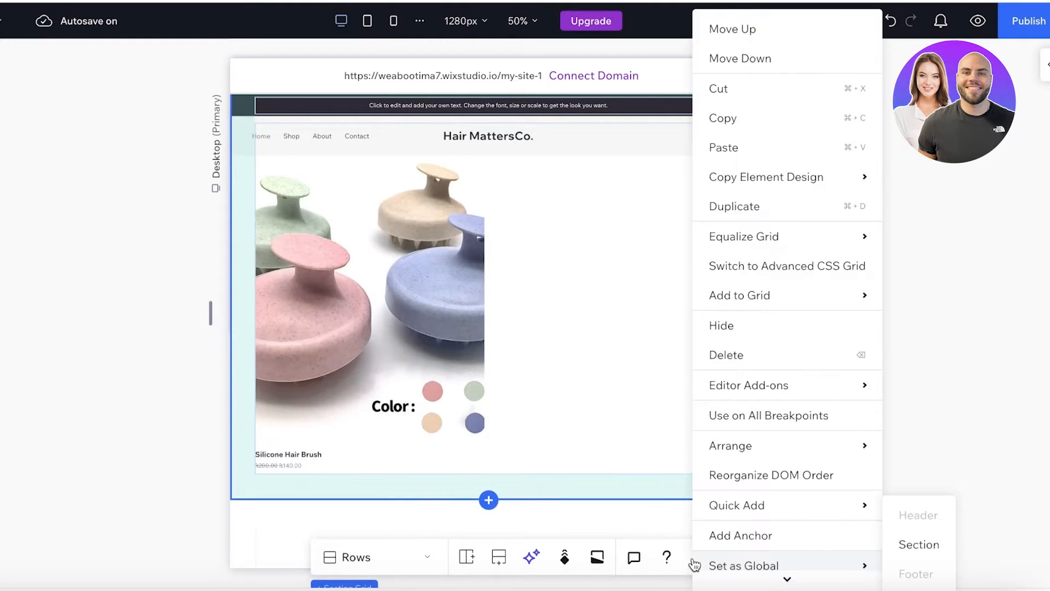
click(412, 562)
click(373, 529)
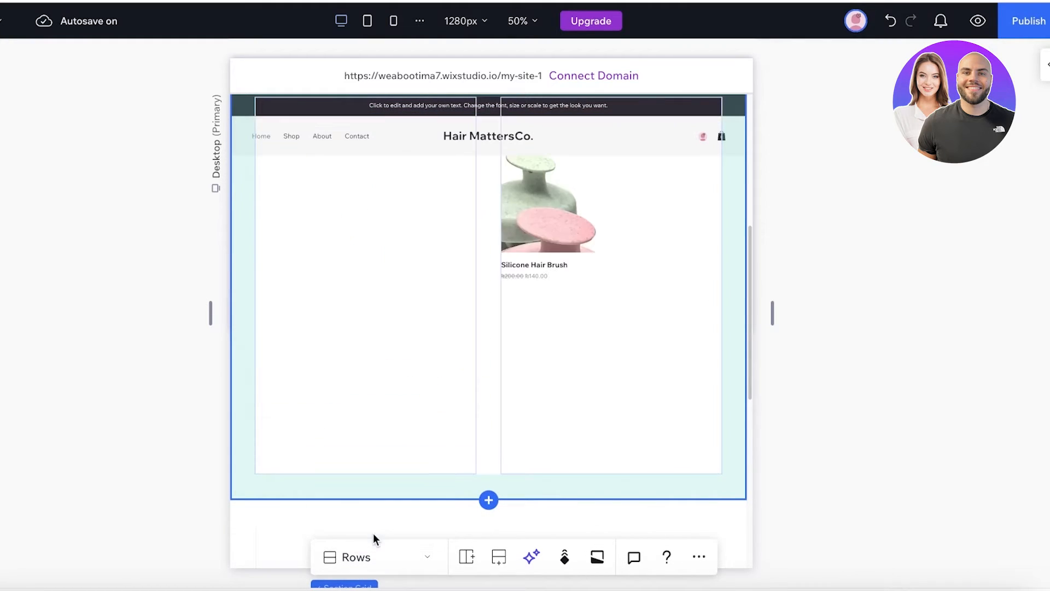
scroll(435, 359, up, 2)
click(445, 353)
key(Delete)
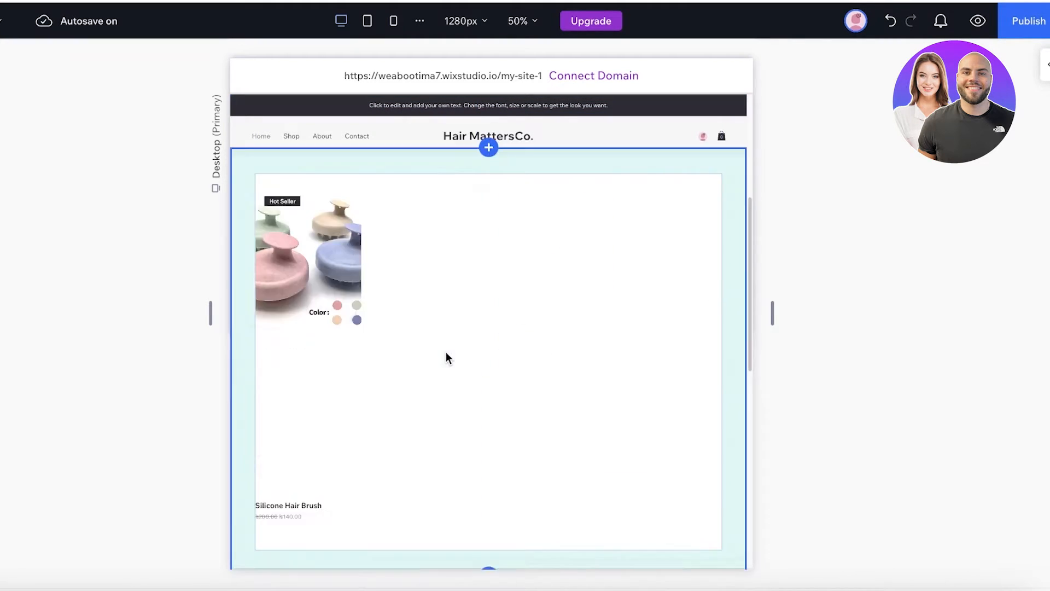
click(535, 320)
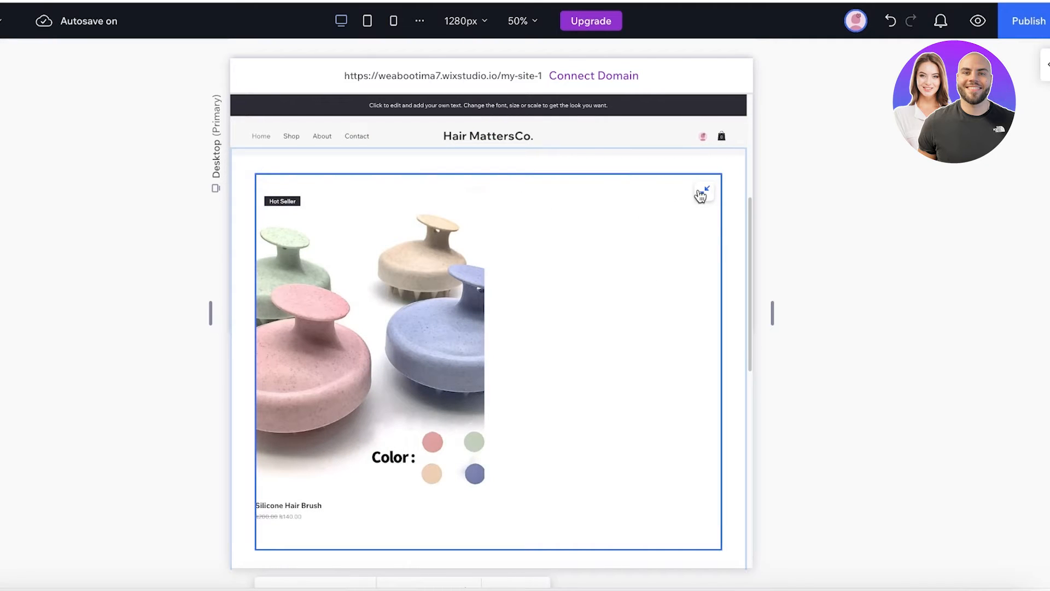
click(704, 191)
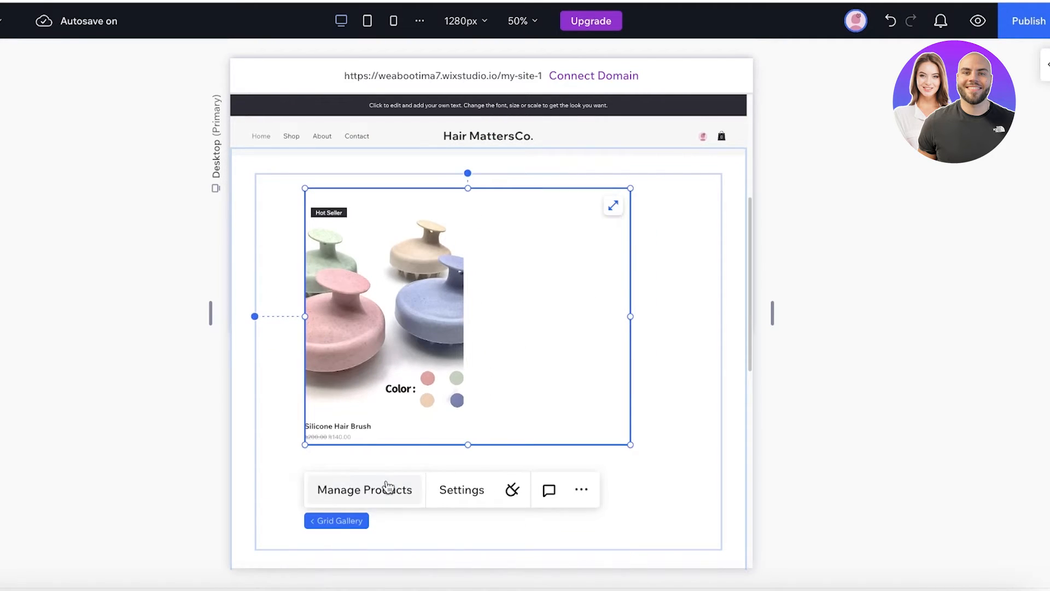
click(389, 488)
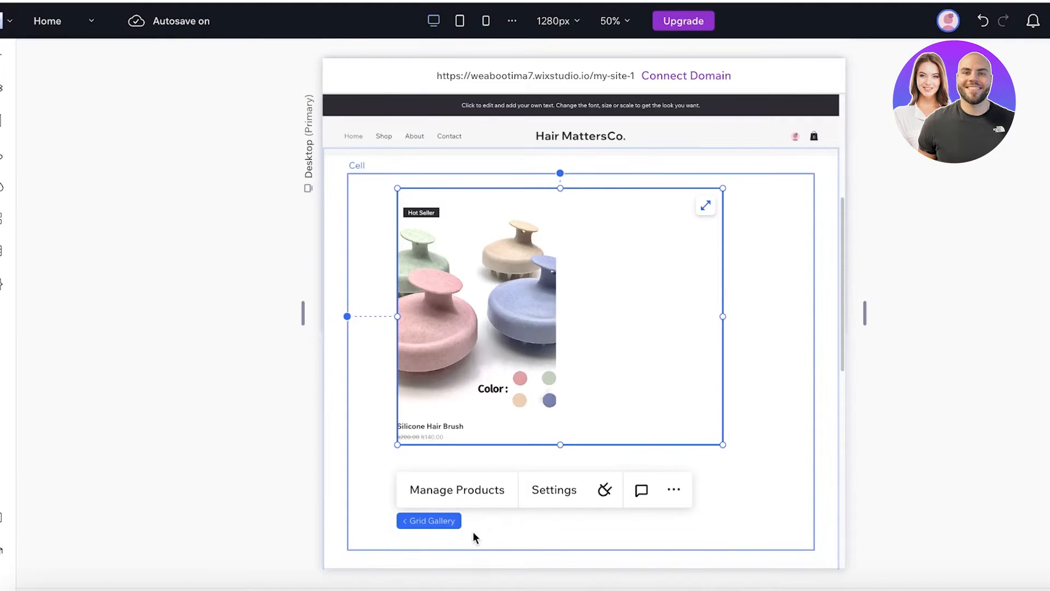
- In the gallery settings, leave the name-and-price divider off and go to Layout options
click(563, 490)
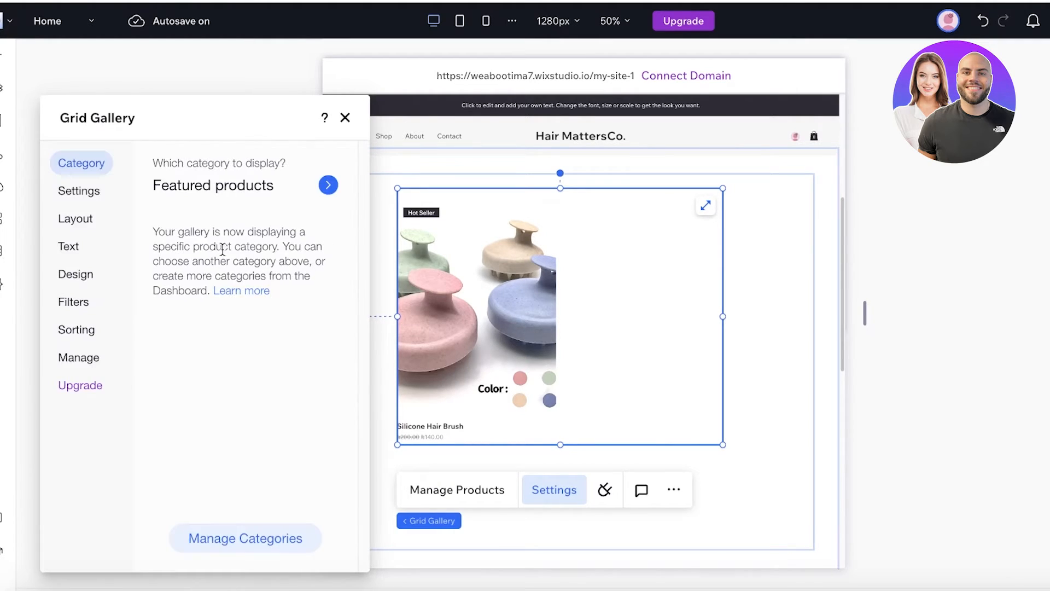
click(84, 194)
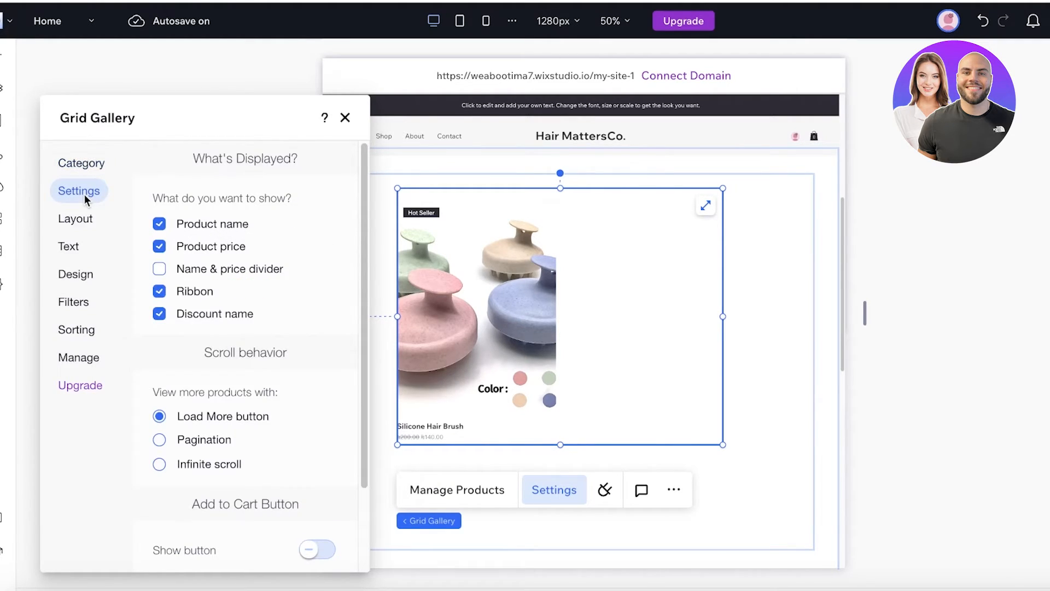
click(159, 269)
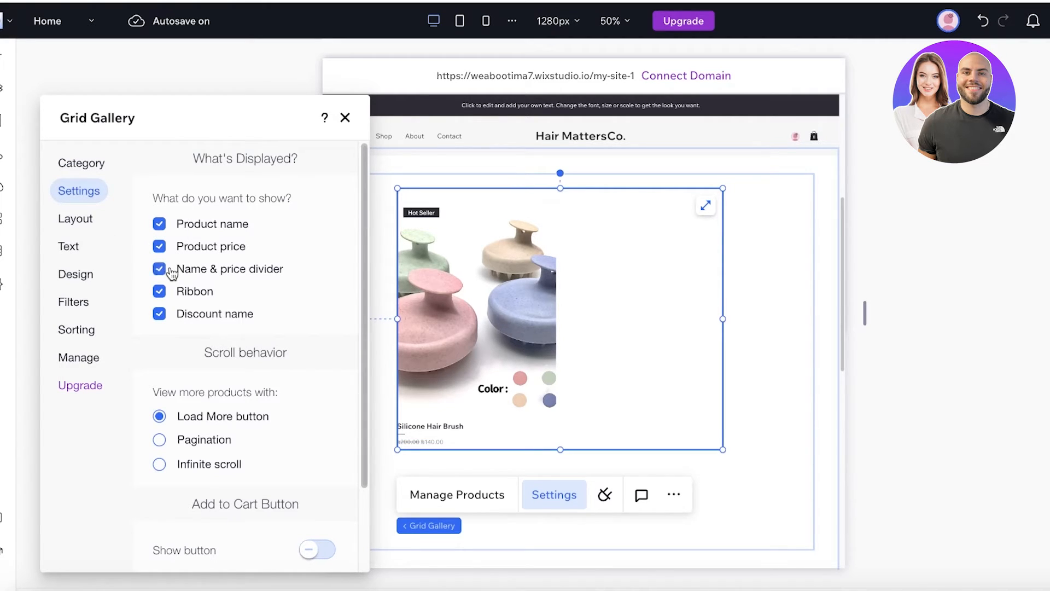
click(171, 272)
scroll(175, 422, down, 1)
scroll(176, 435, down, 2)
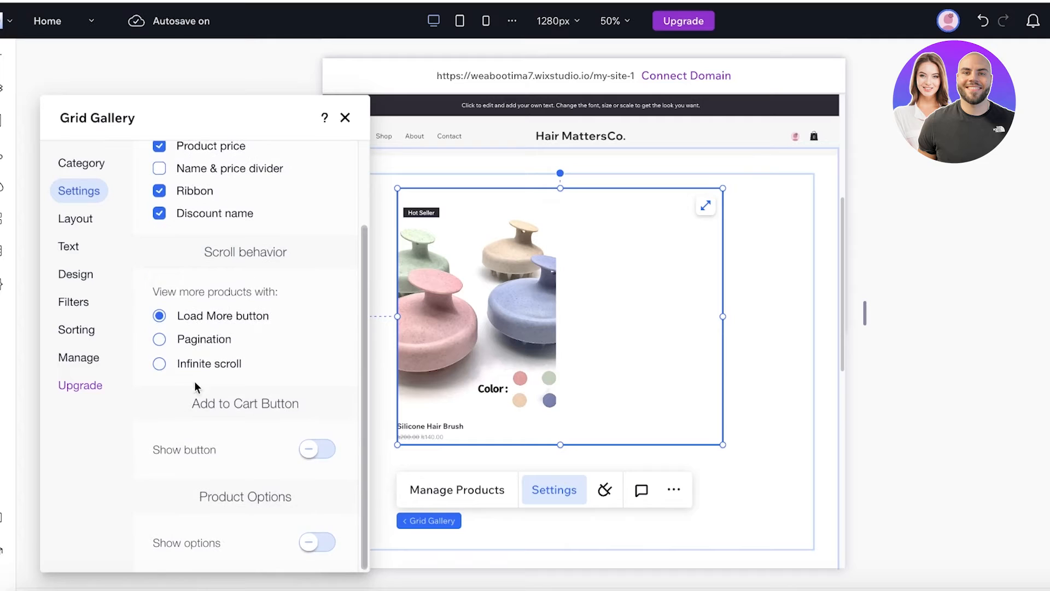
click(93, 220)
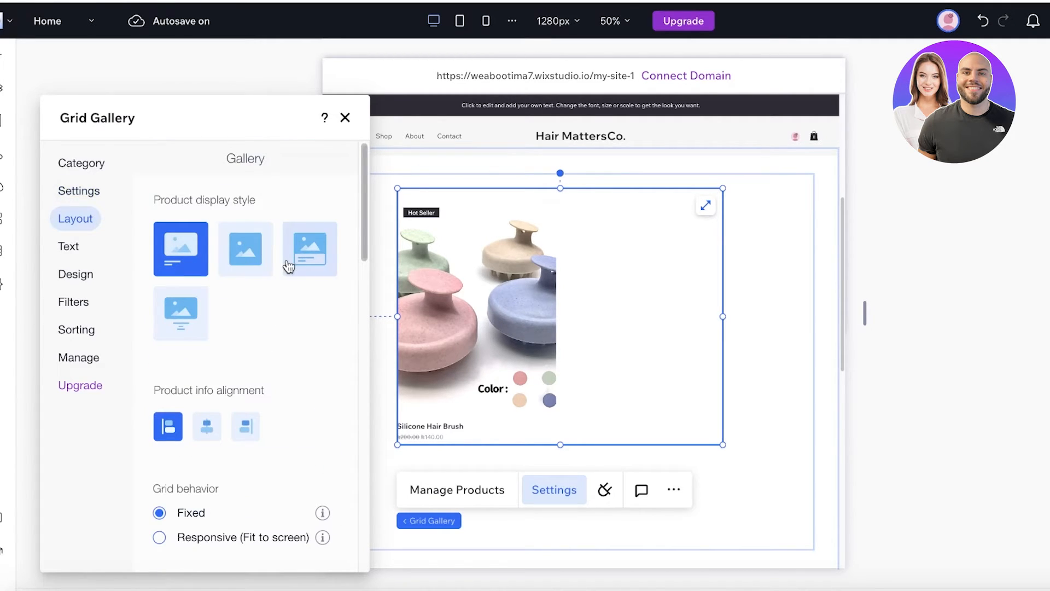
- Try product display styles, then set the gallery to 4 columns and adjust row and column spacing
click(288, 266)
click(191, 325)
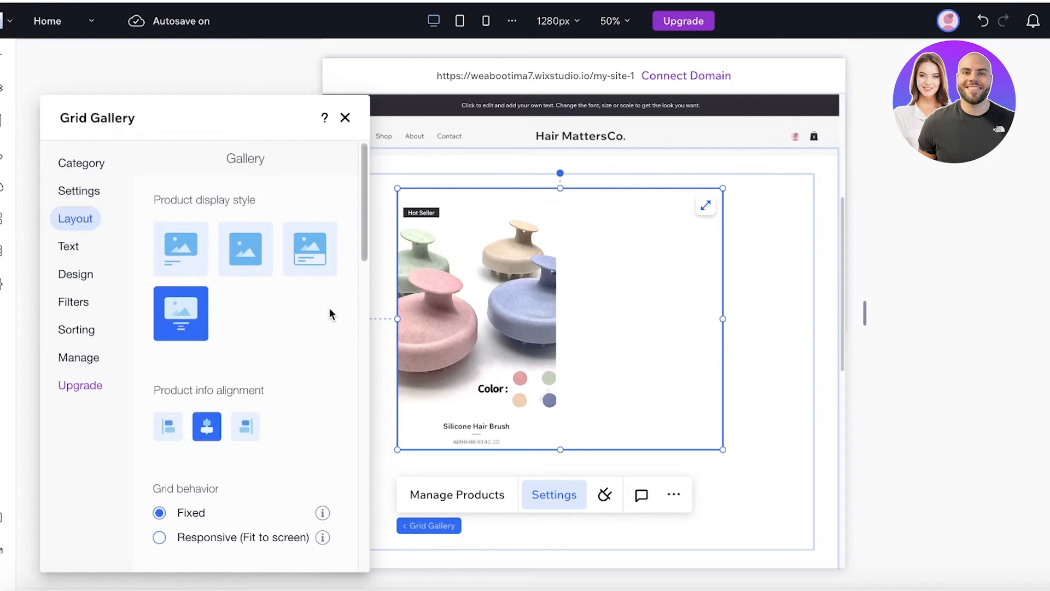
scroll(328, 309, down, 3)
click(218, 401)
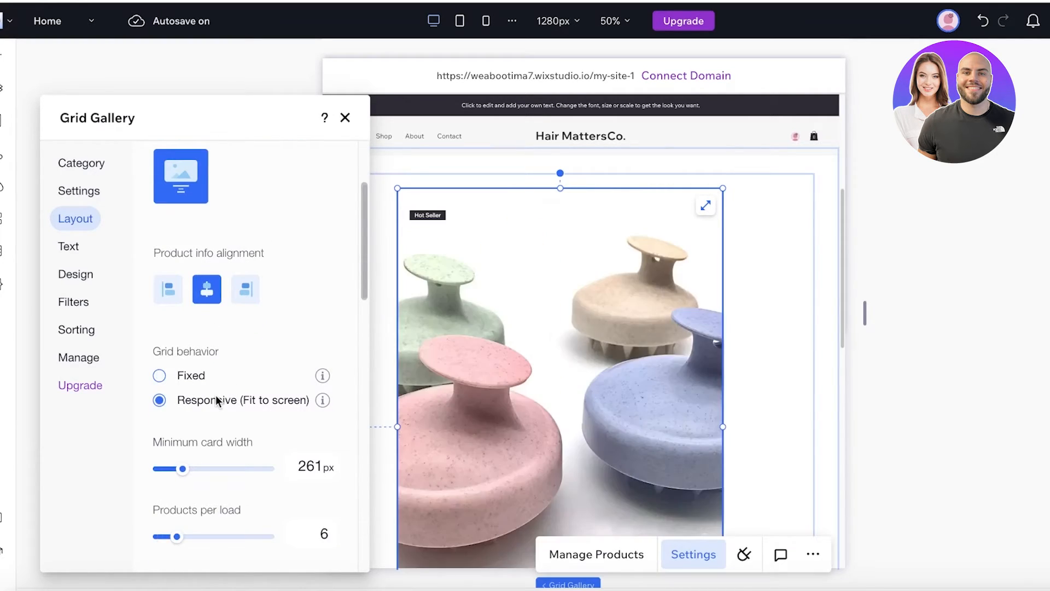
click(176, 377)
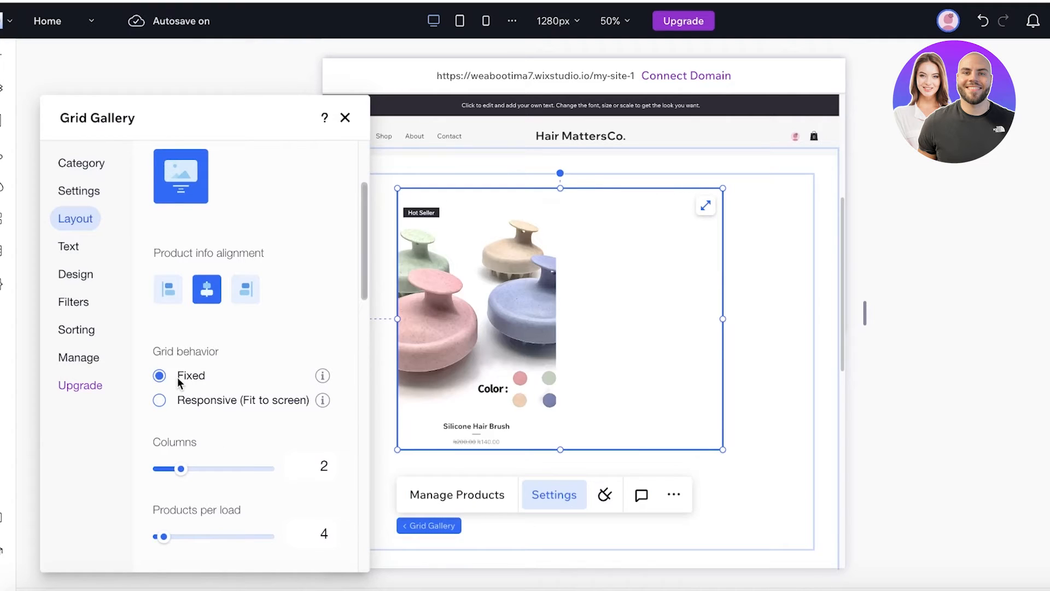
mouse_move(164, 537)
mouse_down()
mouse_move(179, 537)
mouse_move(164, 538)
mouse_up()
drag(169, 472, 229, 473)
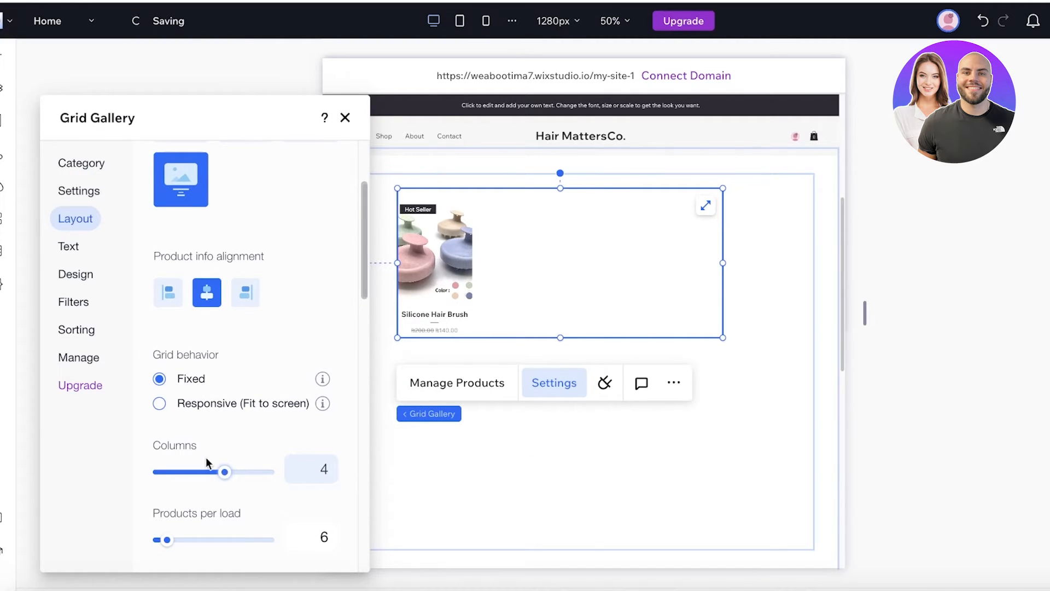
click(76, 247)
click(74, 219)
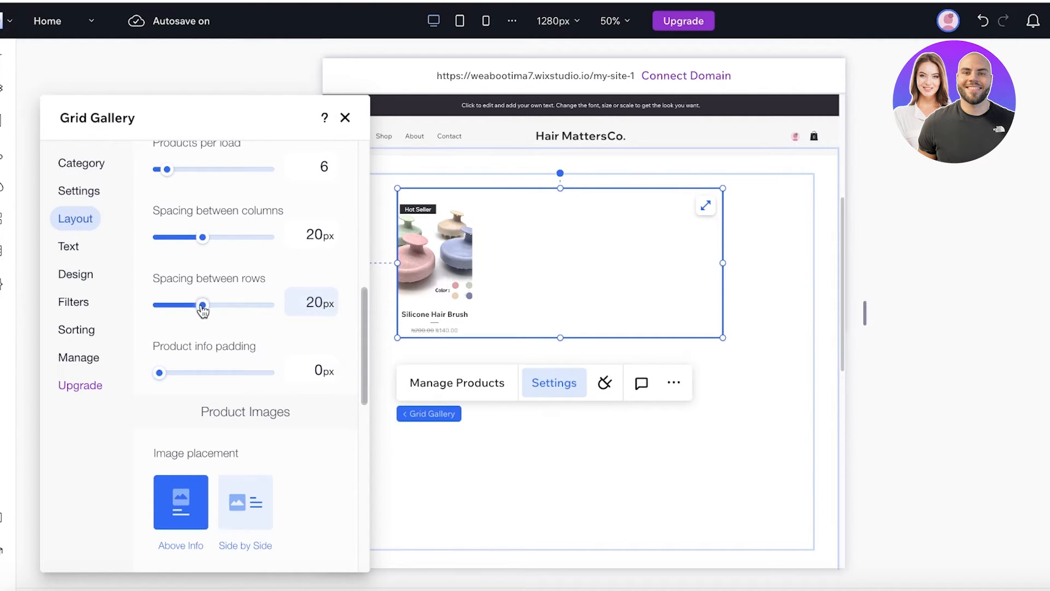
drag(202, 310, 128, 293)
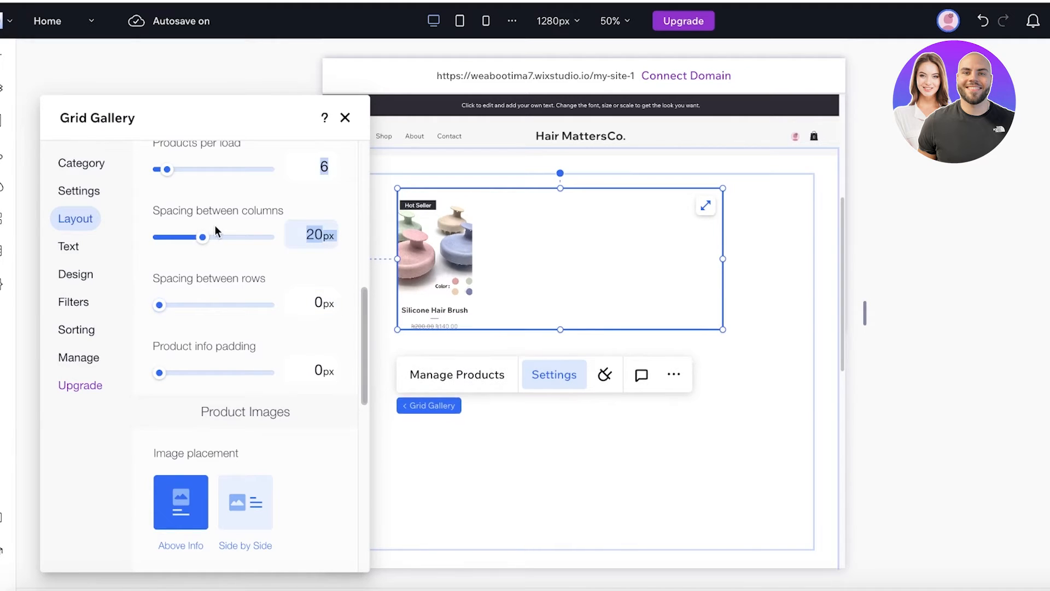
mouse_move(202, 237)
mouse_down()
mouse_move(182, 237)
mouse_move(222, 237)
mouse_move(209, 237)
mouse_up()
- Keep images above the product info on Fit resizing and choose a 1:1 image ratio
scroll(245, 334, down, 4)
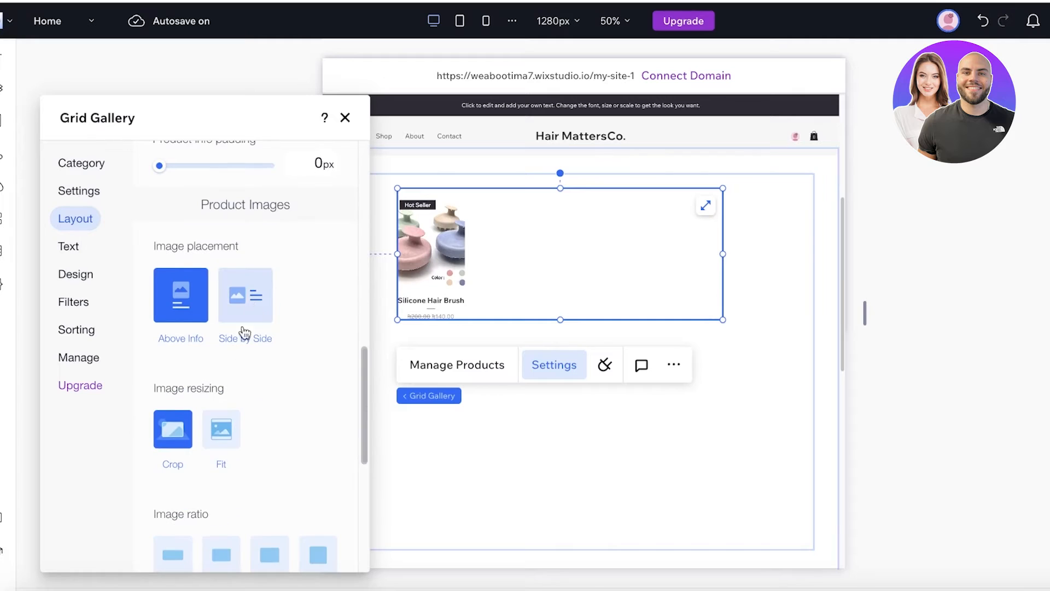
click(245, 331)
click(200, 300)
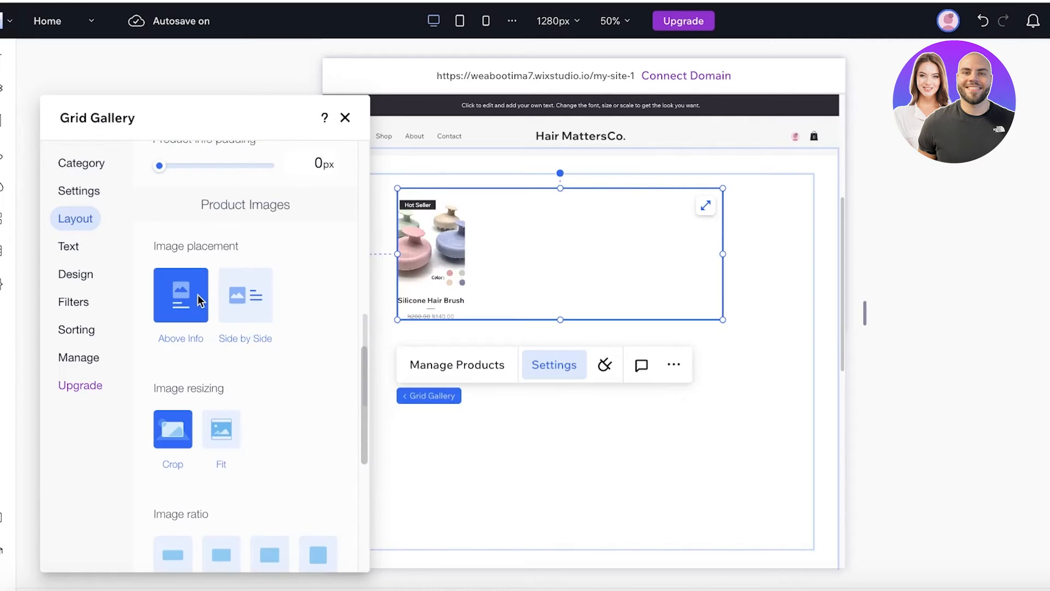
click(221, 431)
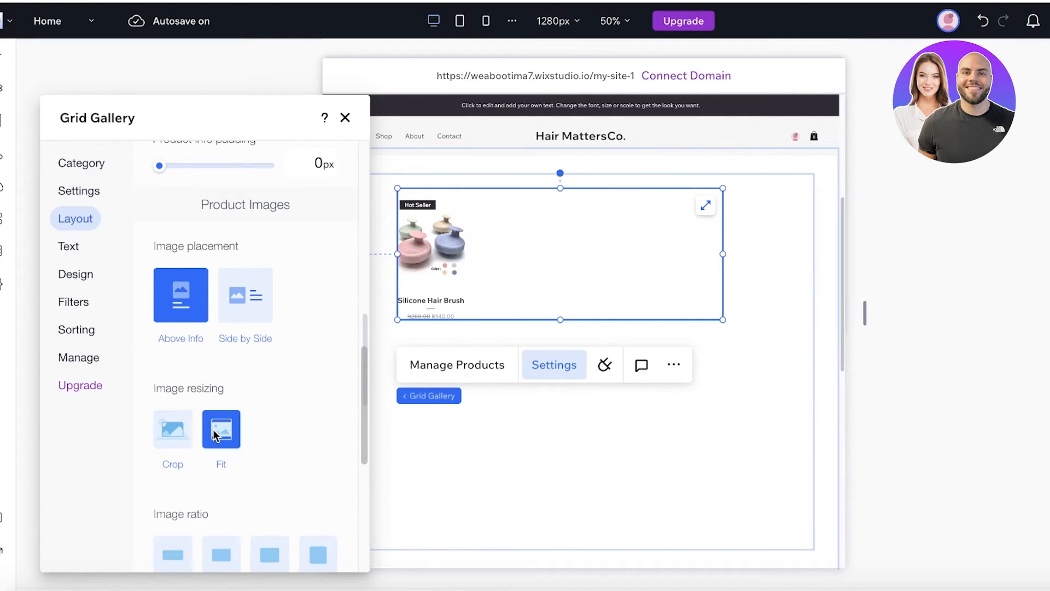
scroll(186, 403, down, 1)
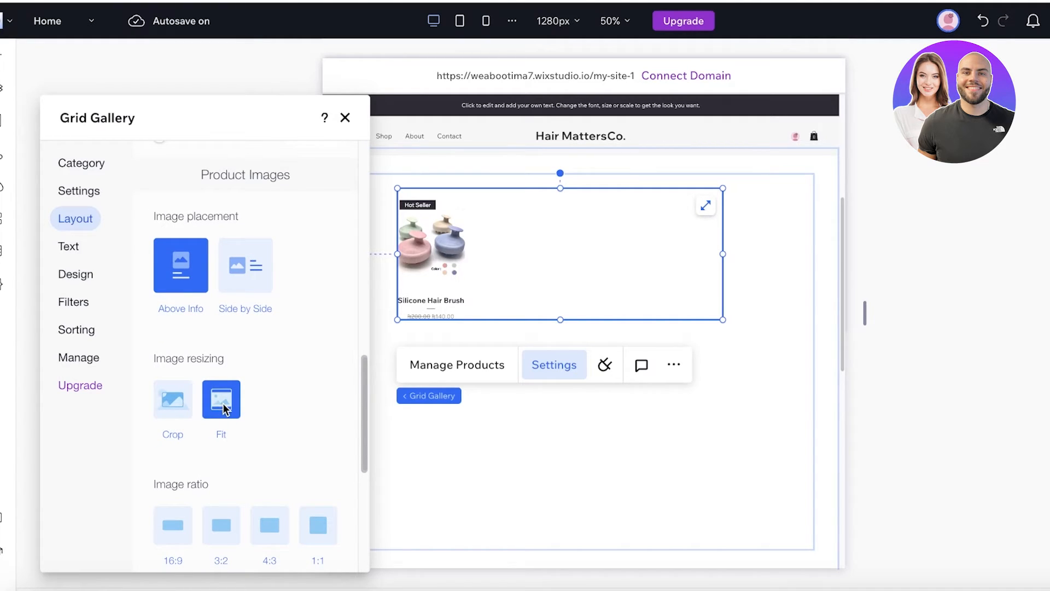
click(171, 408)
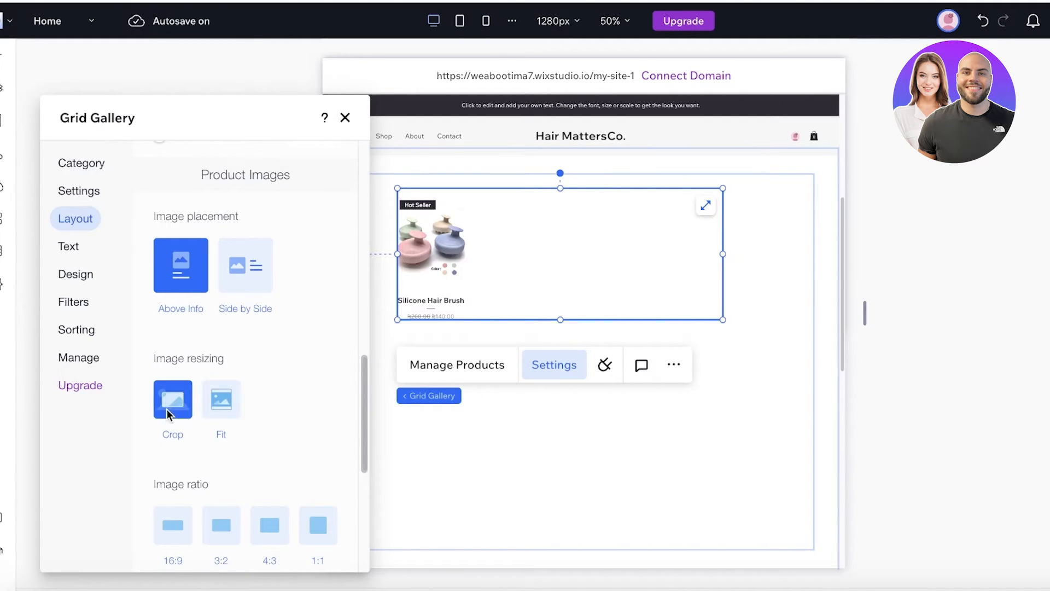
click(219, 407)
scroll(218, 408, down, 5)
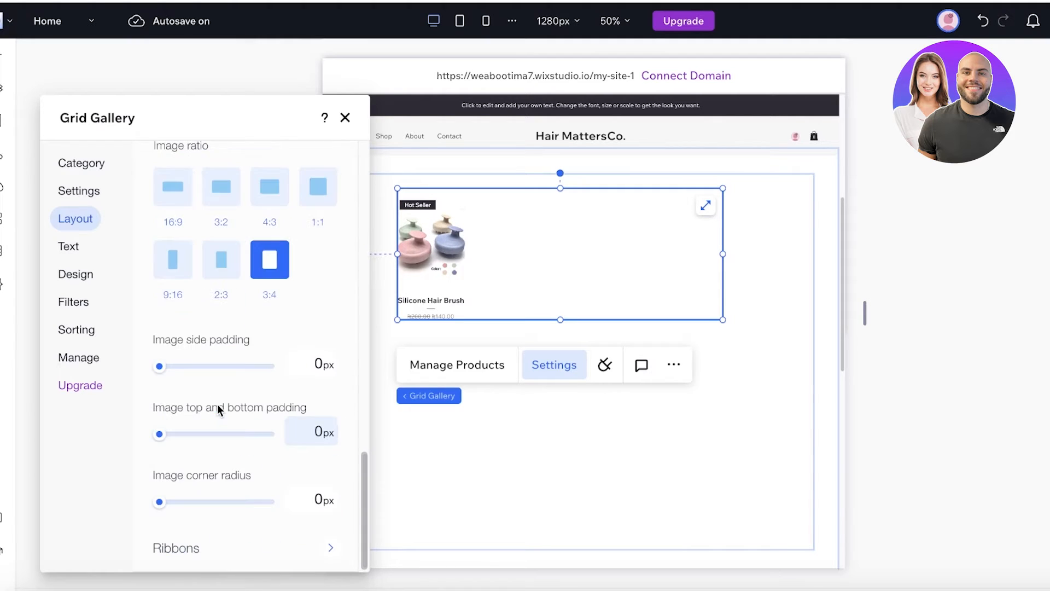
scroll(281, 287, up, 2)
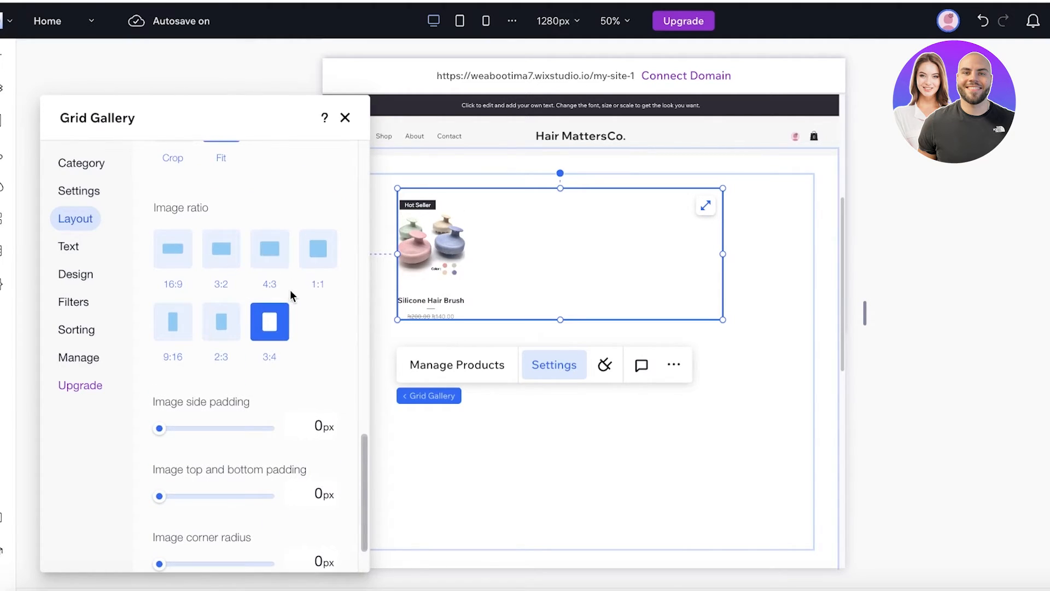
click(322, 258)
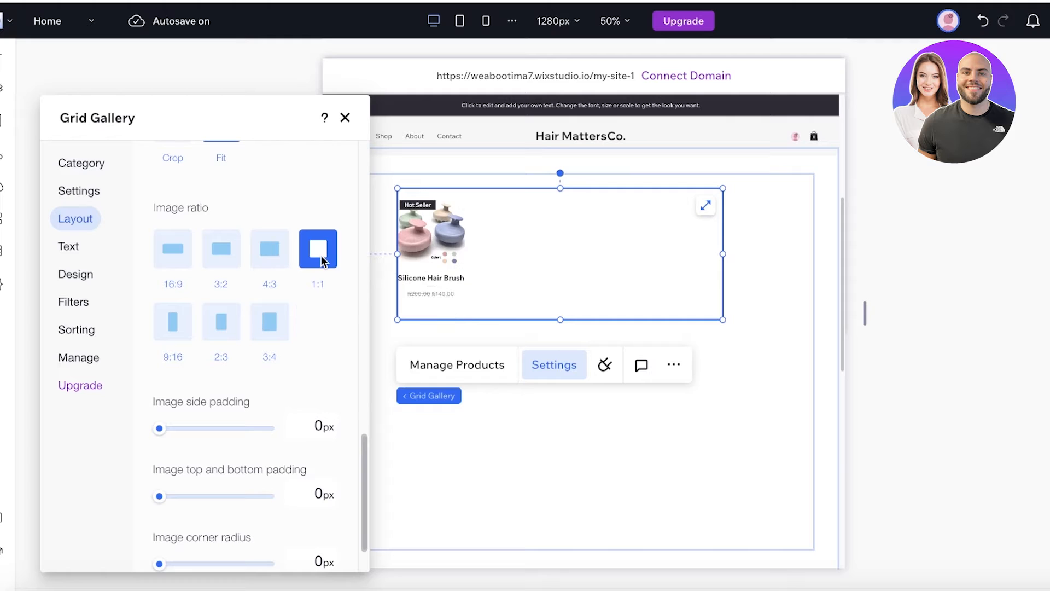
scroll(240, 310, up, 1)
scroll(239, 310, up, 5)
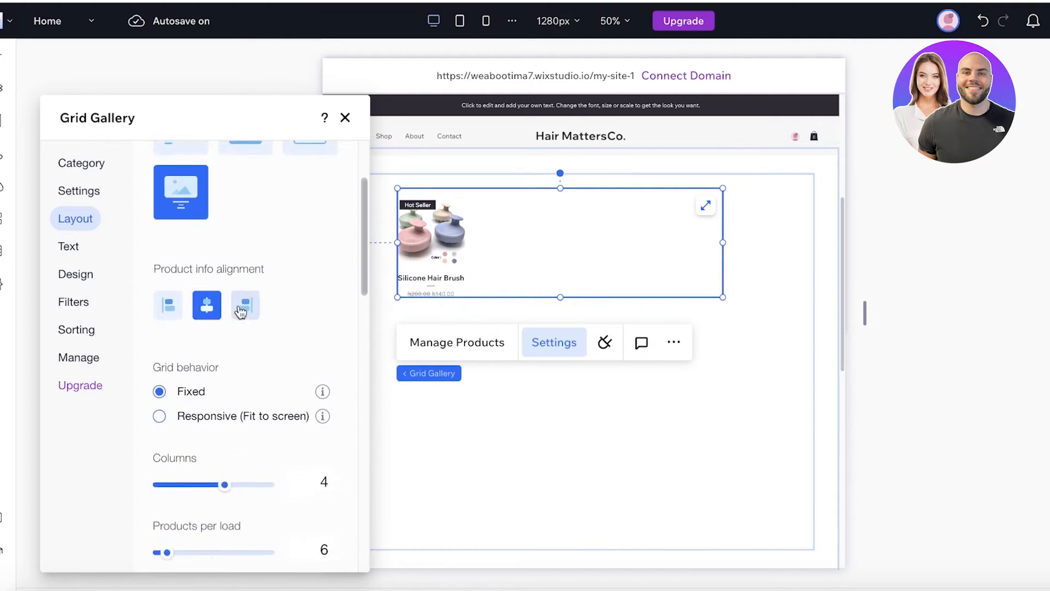
scroll(234, 315, down, 8)
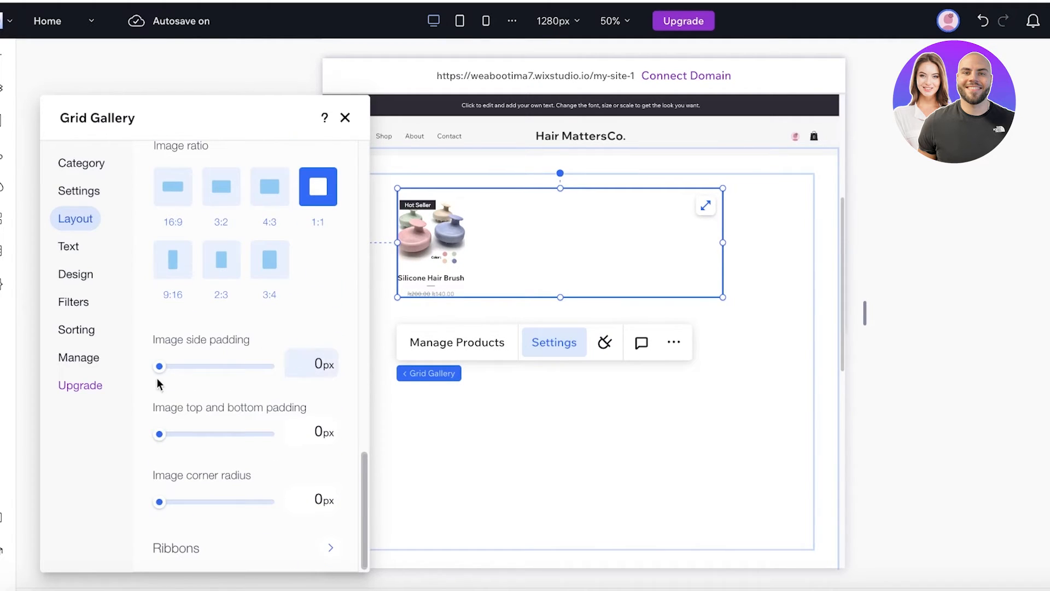
- Set the Hot Seller ribbon's side padding to 0% and adjust its top padding
click(212, 549)
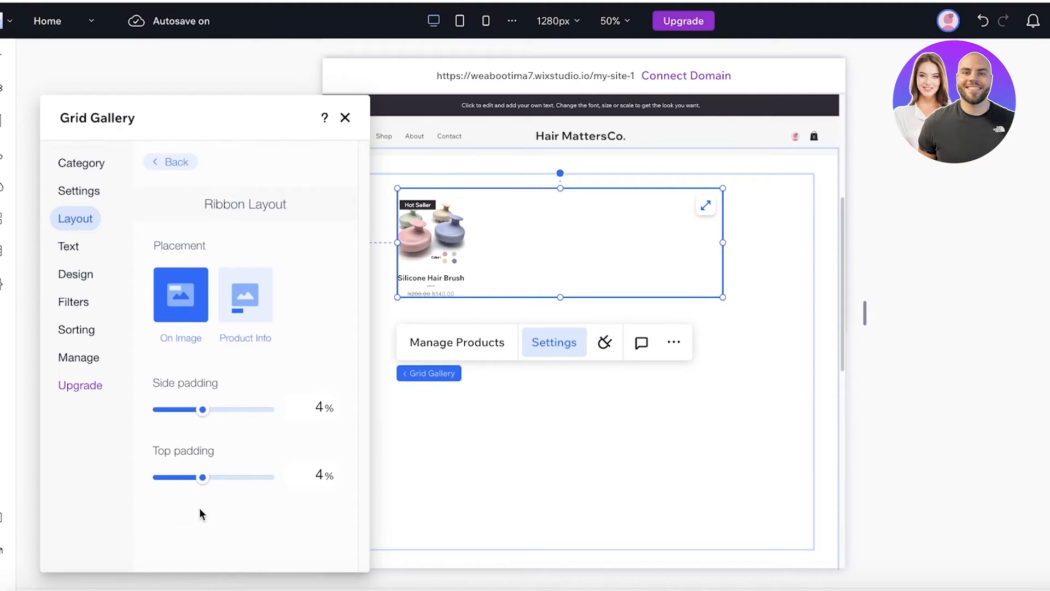
drag(200, 411, 182, 410)
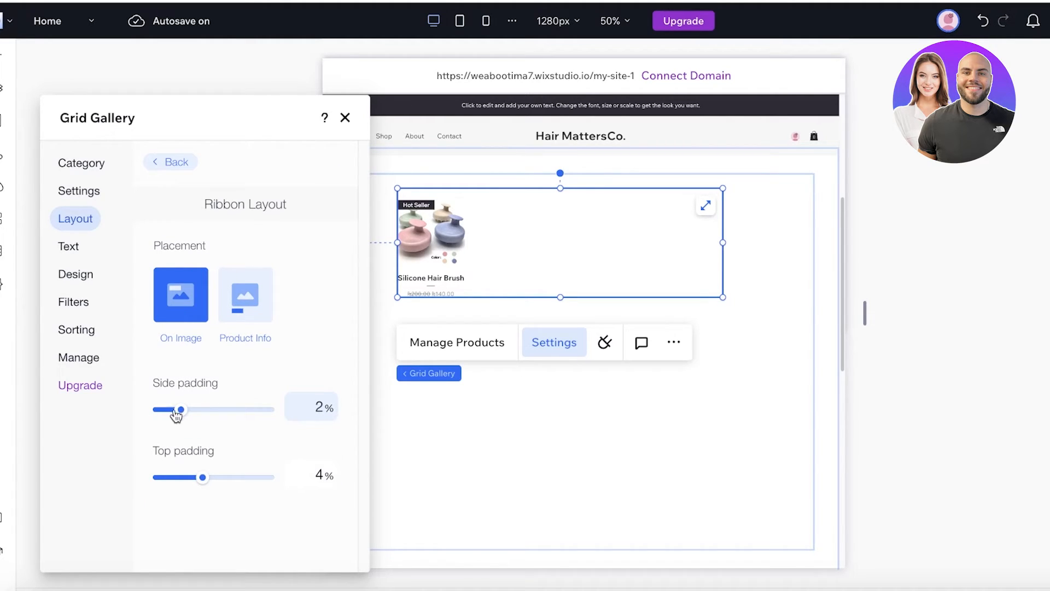
drag(177, 410, 158, 411)
mouse_move(201, 486)
mouse_down()
mouse_move(161, 478)
mouse_move(214, 474)
mouse_up()
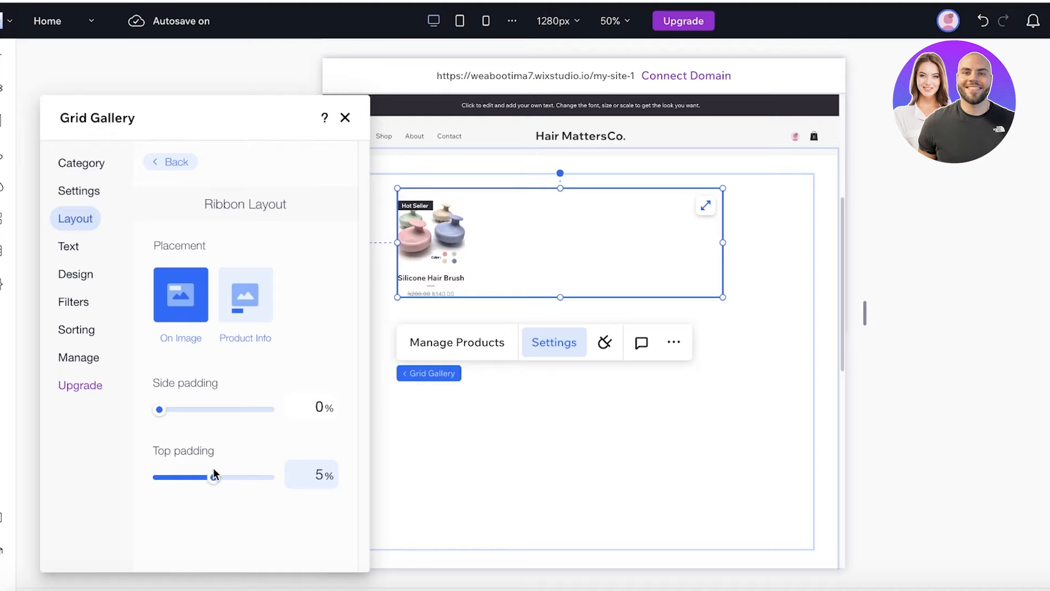
- Make the gallery background lavender at 42% opacity
click(79, 253)
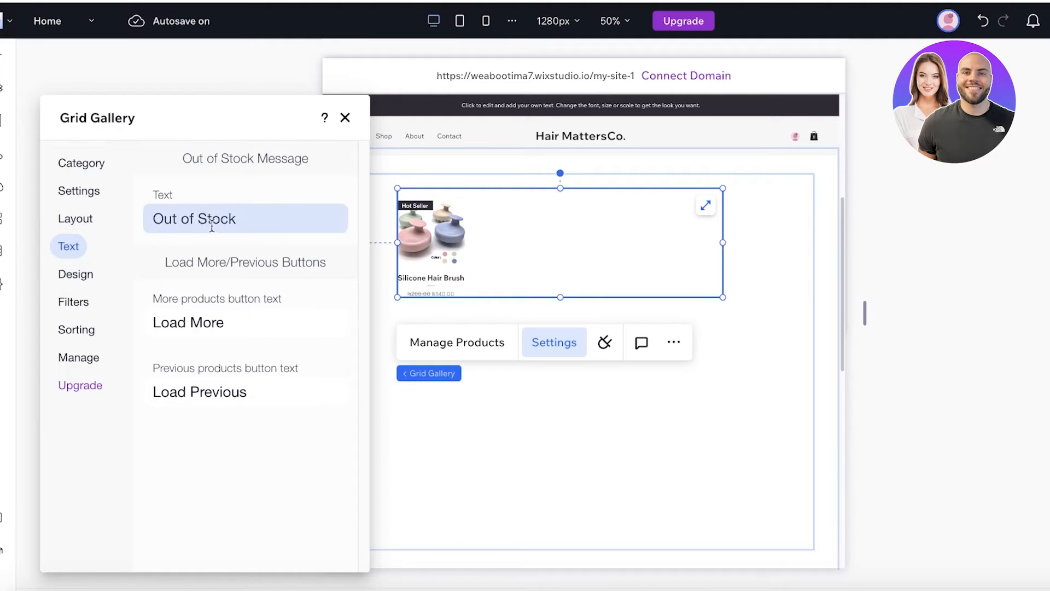
click(75, 276)
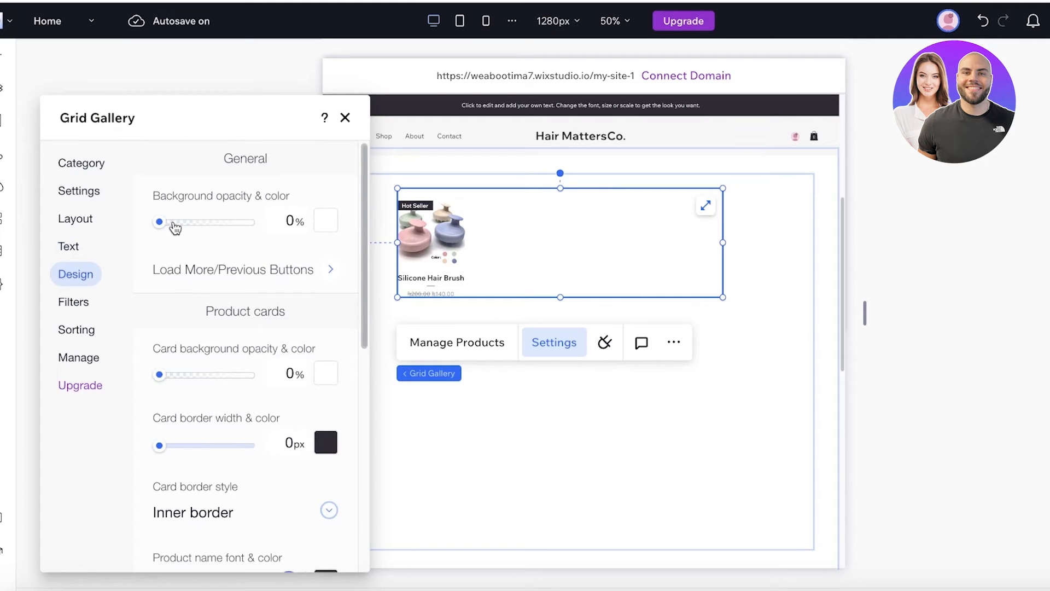
drag(175, 227, 102, 208)
click(328, 220)
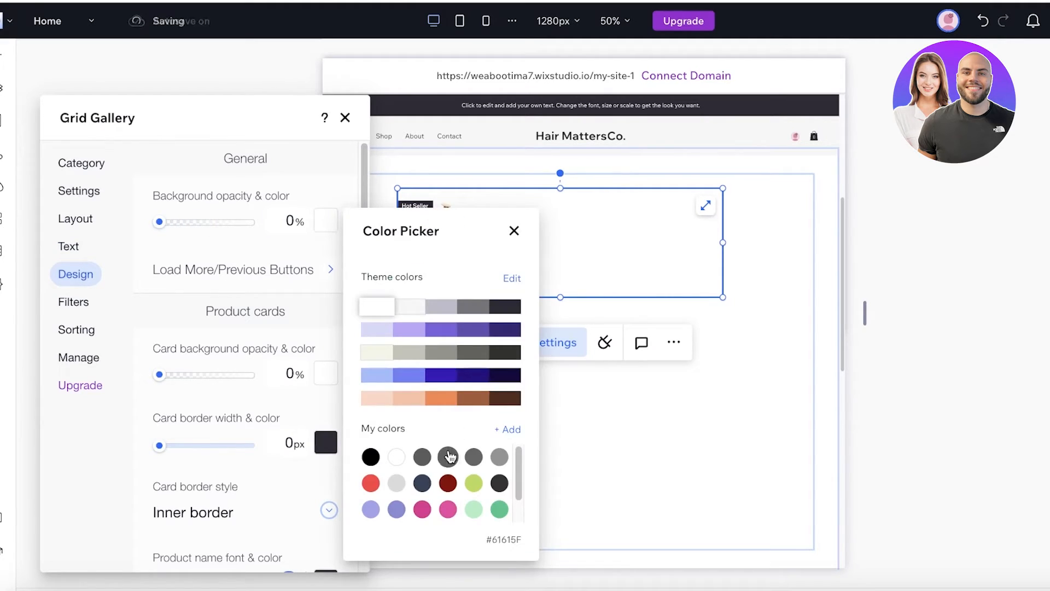
click(378, 329)
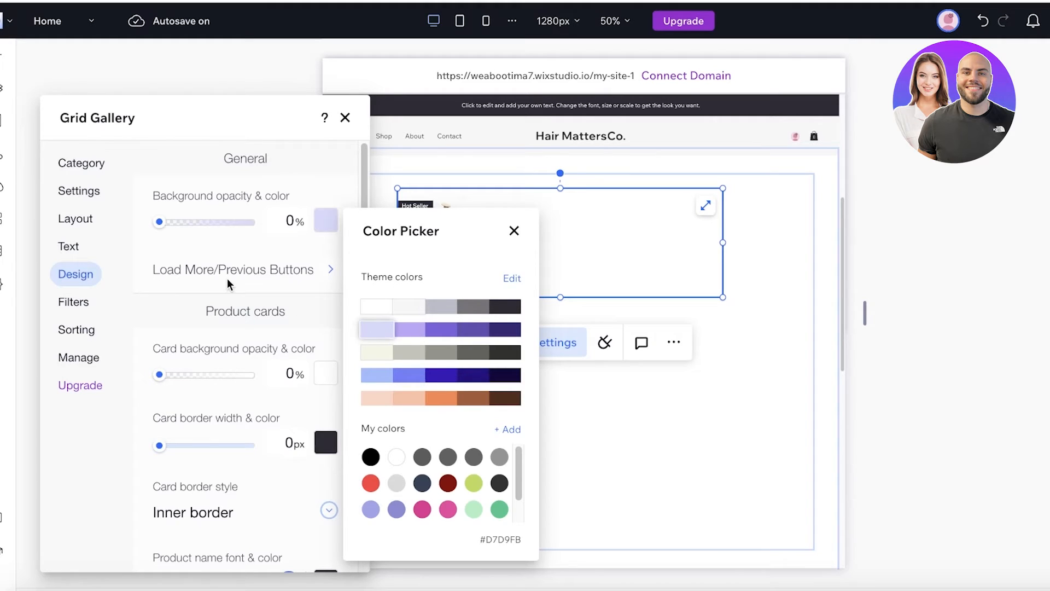
click(323, 188)
drag(159, 222, 198, 224)
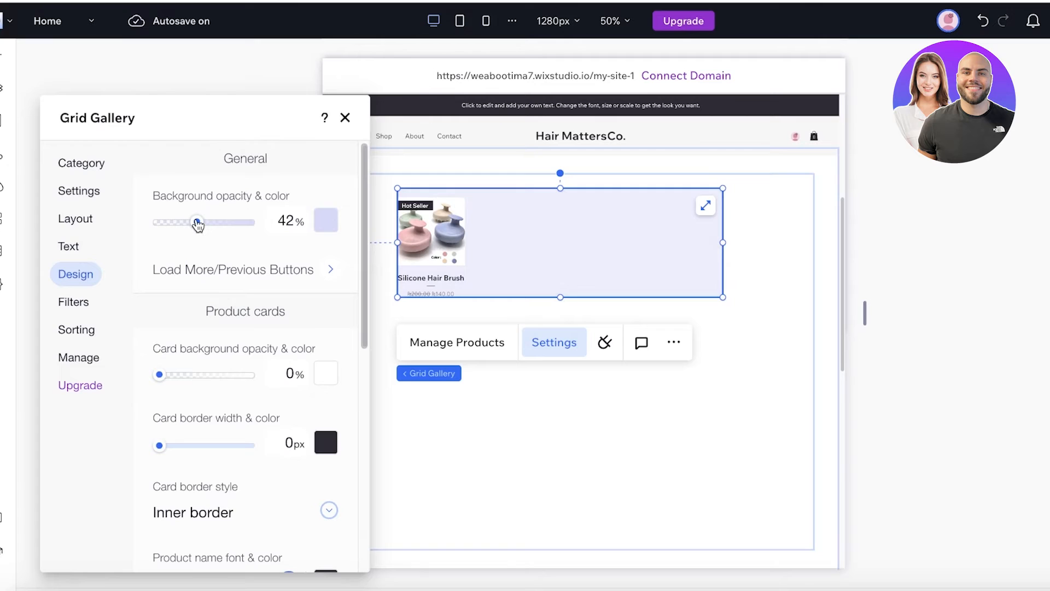
- Make the product card background white at 94% opacity
scroll(174, 337, down, 1)
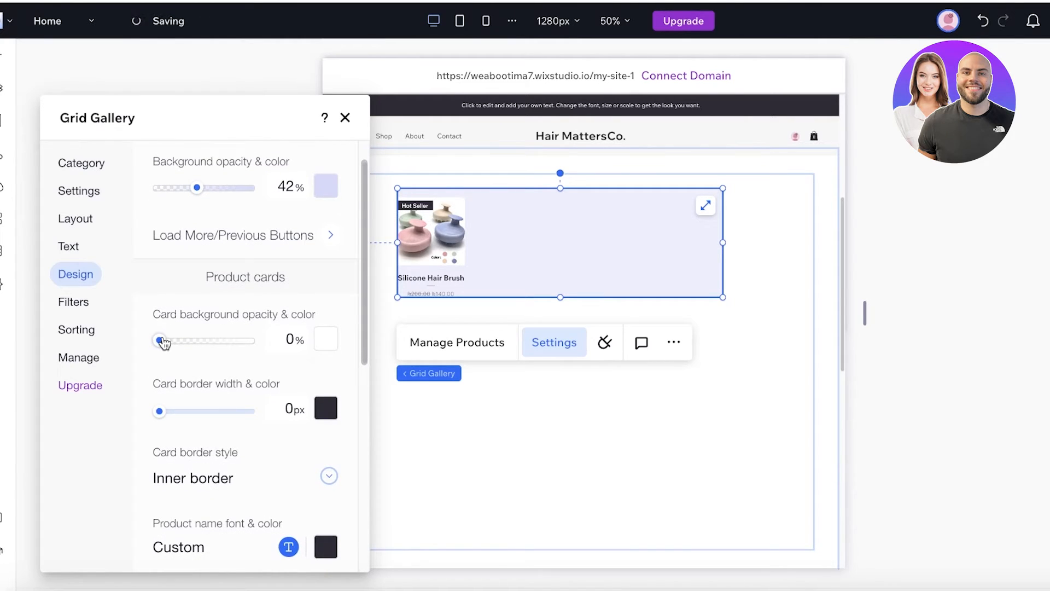
click(331, 340)
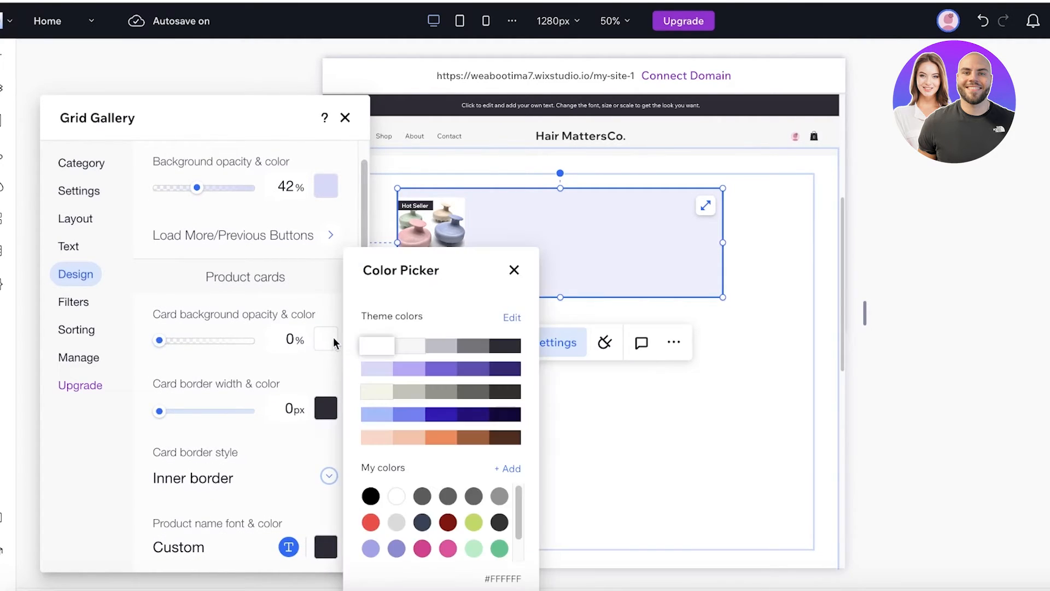
mouse_move(224, 339)
mouse_down()
mouse_move(233, 340)
mouse_move(222, 345)
mouse_up()
click(326, 340)
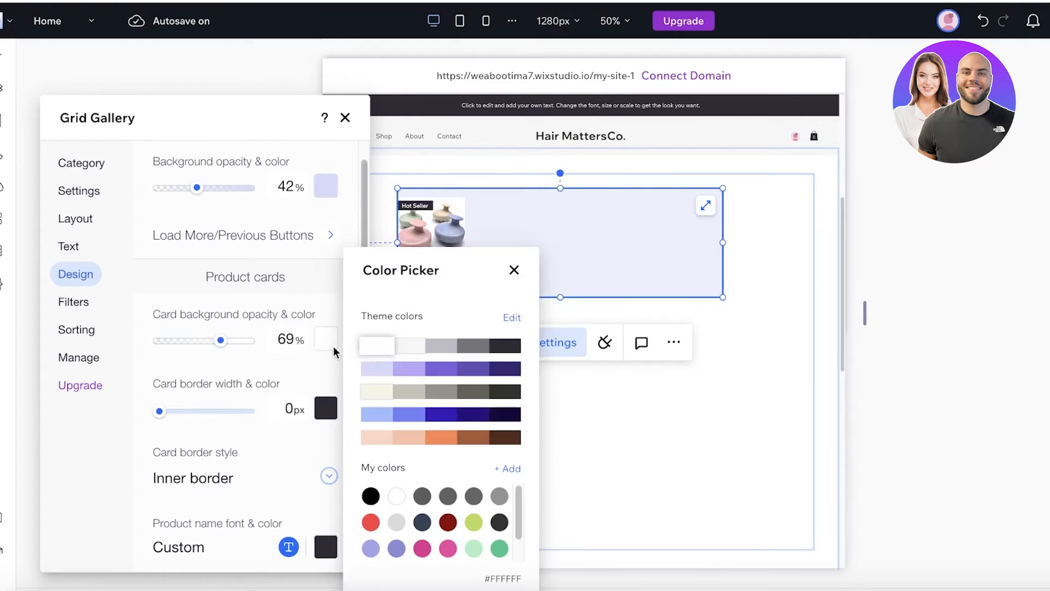
click(441, 345)
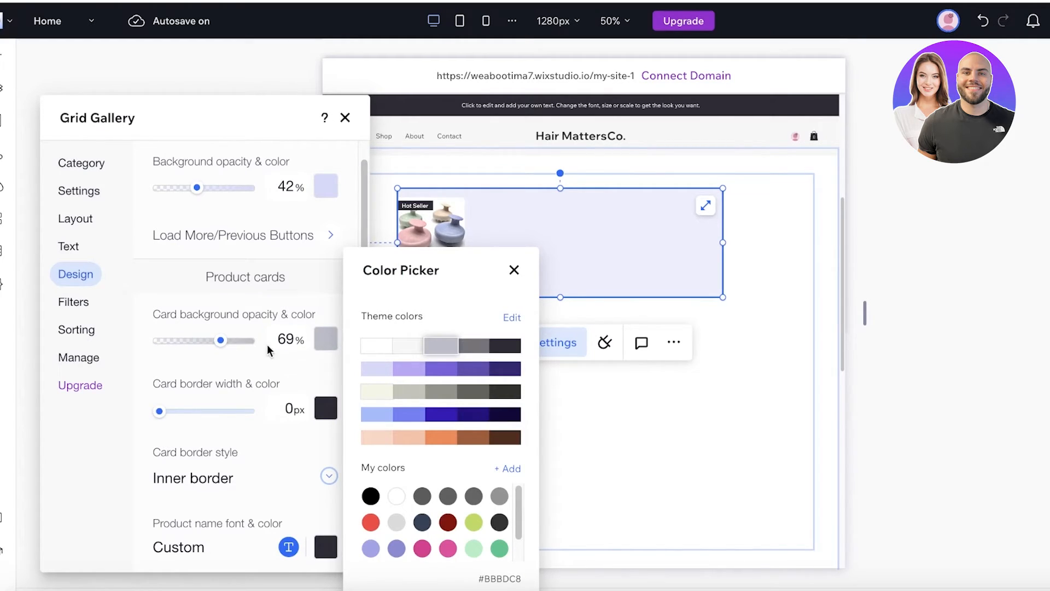
drag(221, 340, 244, 345)
click(388, 347)
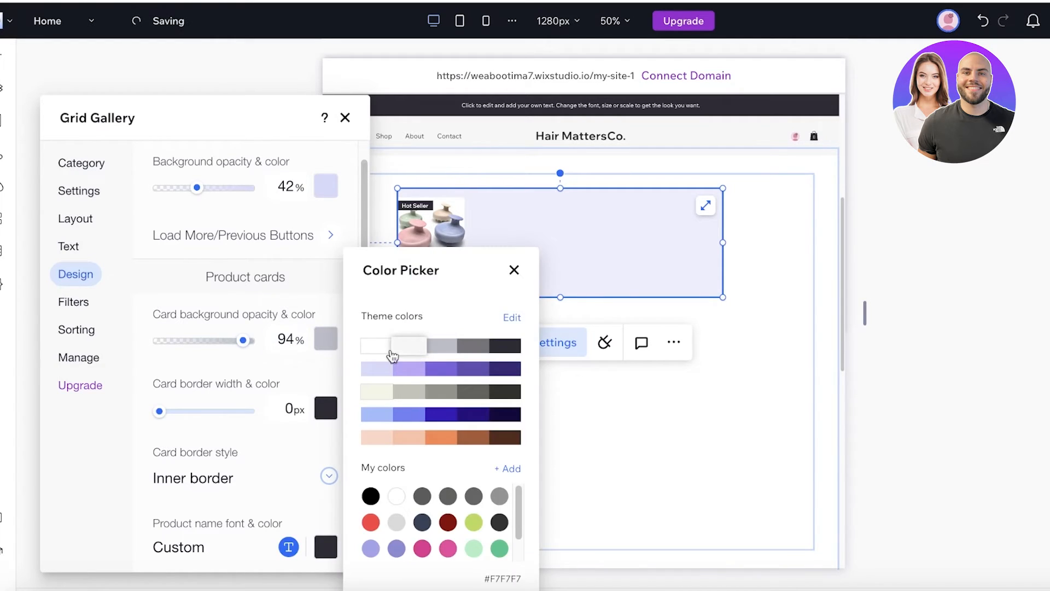
click(279, 369)
- Look through the Filters, Sorting and Manage settings, then close the gallery settings
scroll(248, 361, down, 3)
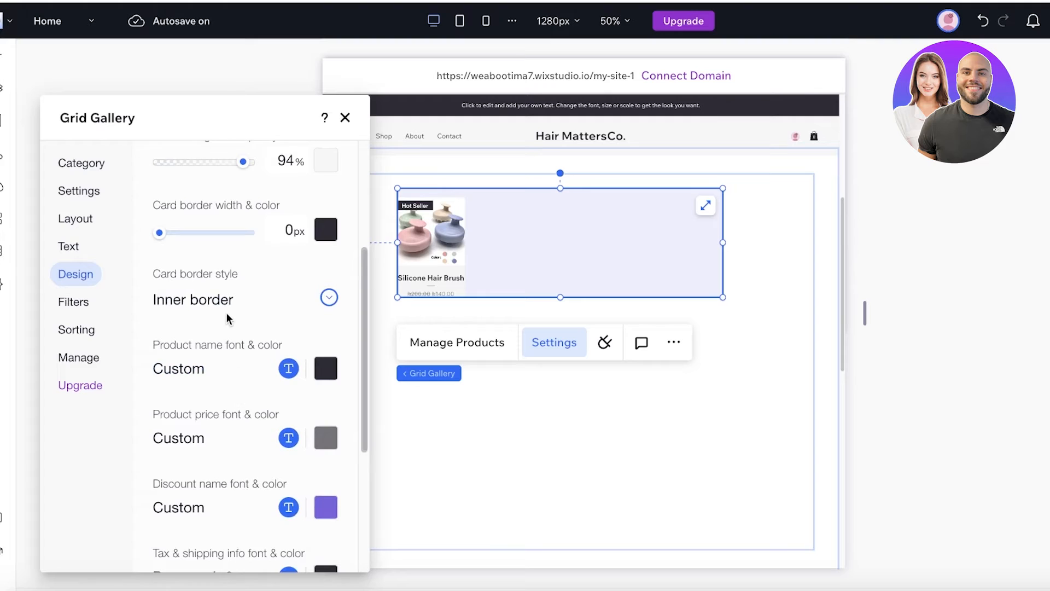
scroll(214, 391, down, 3)
click(72, 305)
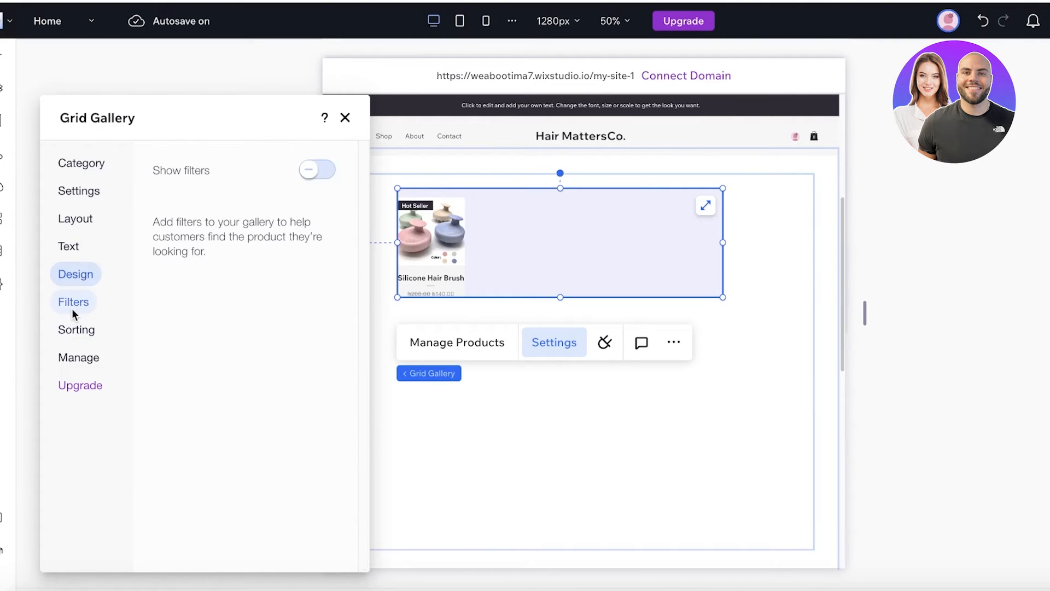
click(78, 332)
click(80, 357)
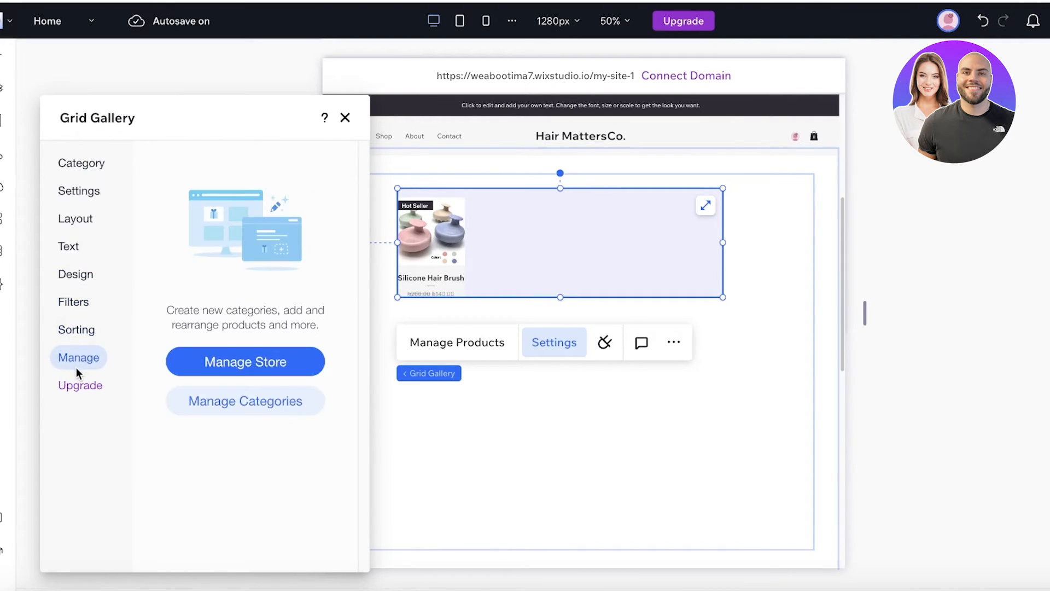
click(346, 117)
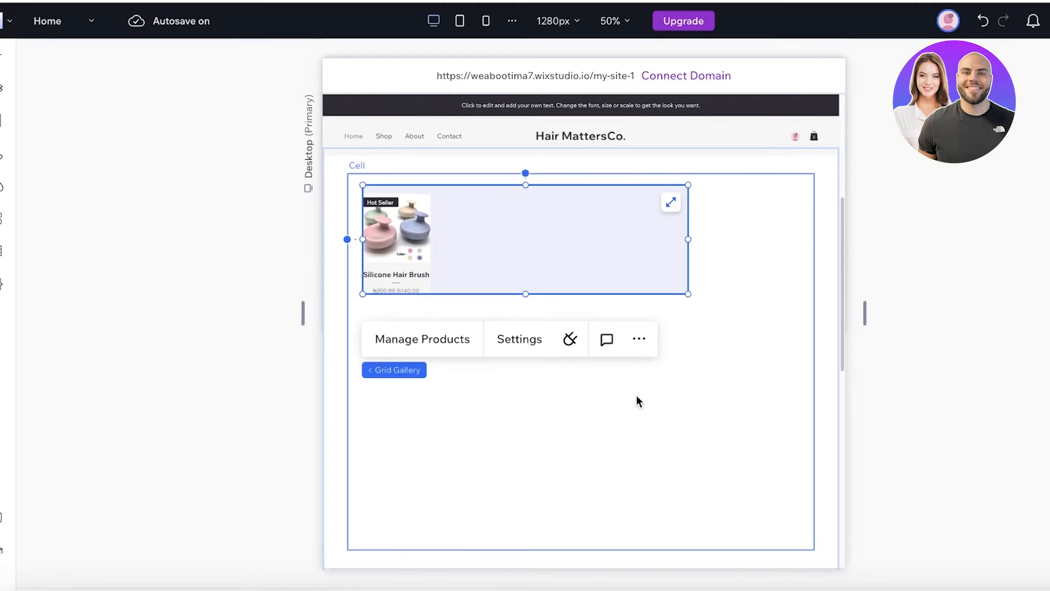
click(570, 540)
scroll(570, 547, down, 2)
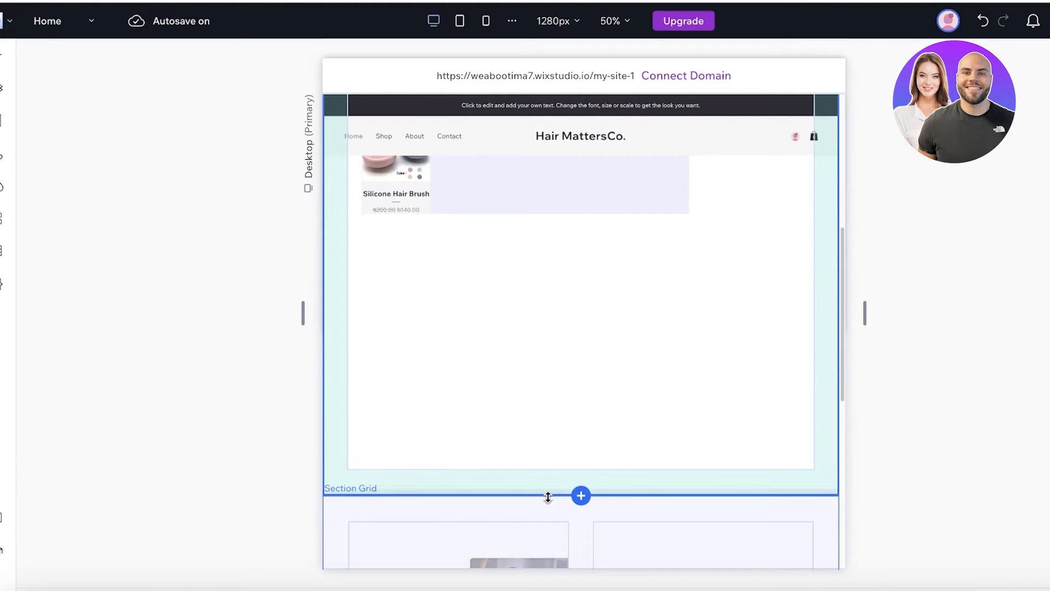
drag(549, 498, 544, 236)
scroll(583, 417, up, 3)
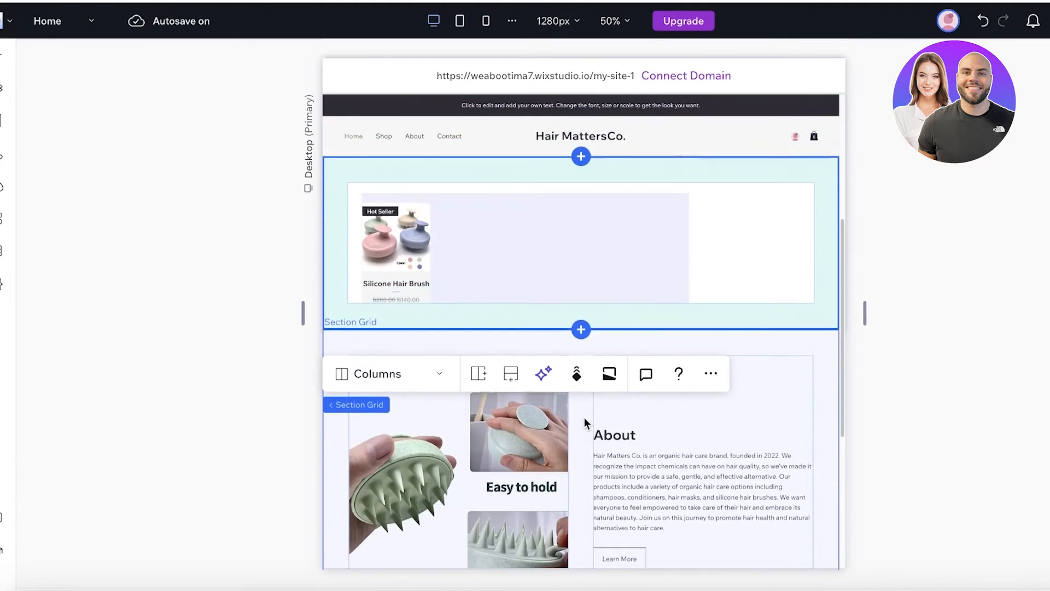
click(547, 282)
drag(547, 283, 567, 241)
drag(674, 313, 699, 289)
click(967, 247)
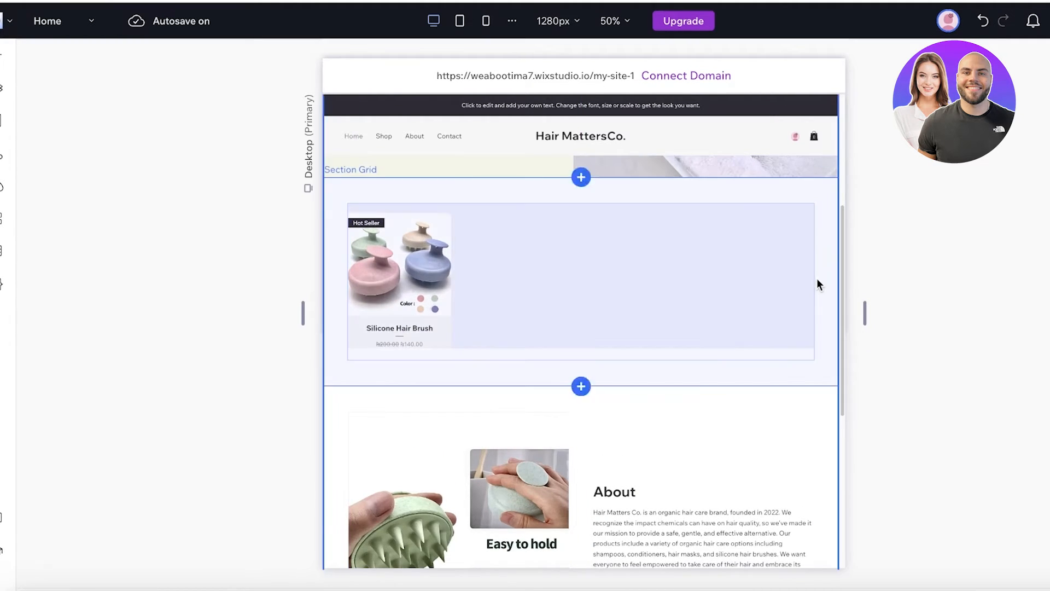
click(615, 384)
mouse_move(614, 385)
mouse_down()
mouse_move(619, 374)
mouse_move(619, 383)
mouse_up()
click(616, 306)
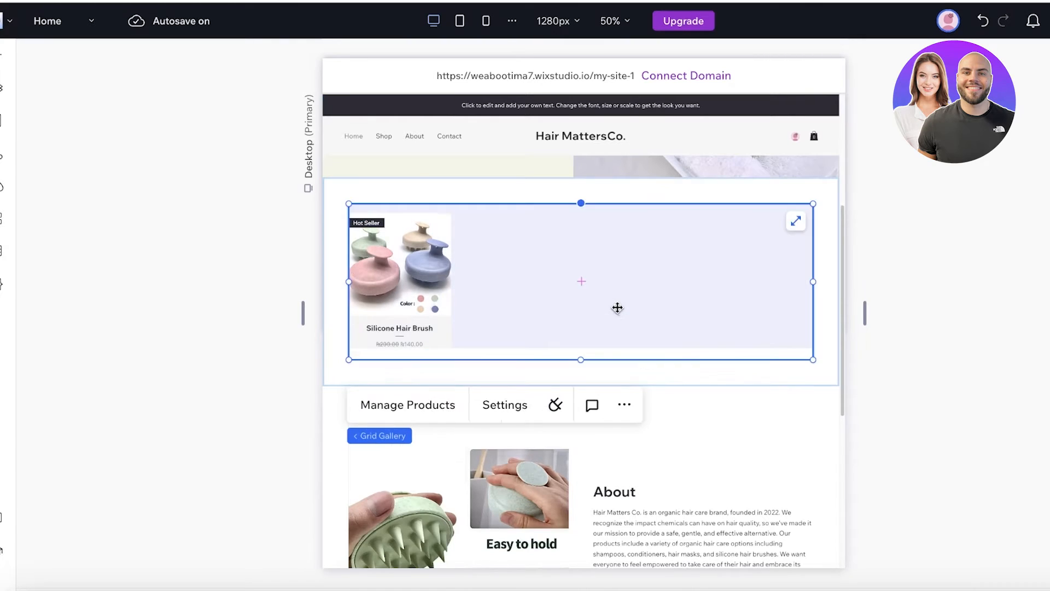
drag(616, 307, 618, 308)
click(669, 363)
click(668, 355)
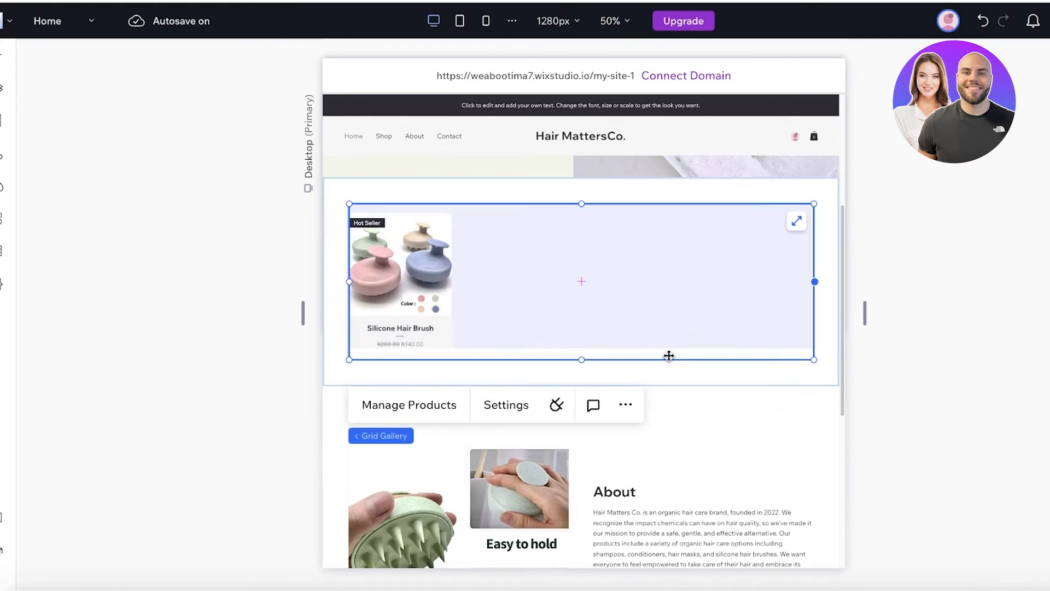
click(660, 383)
click(358, 215)
click(863, 349)
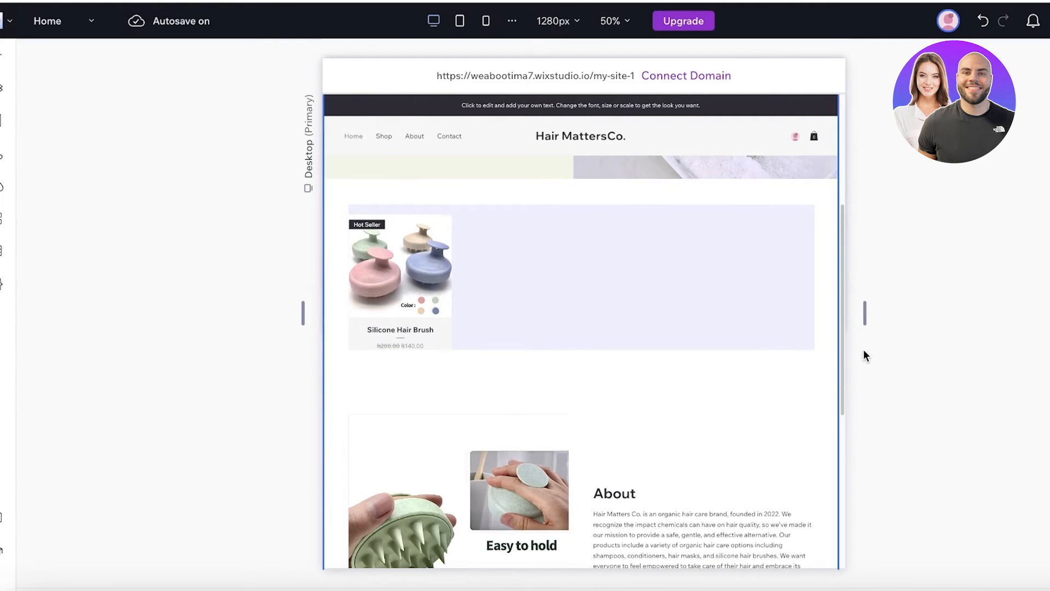
scroll(863, 349, down, 6)
scroll(582, 357, up, 8)
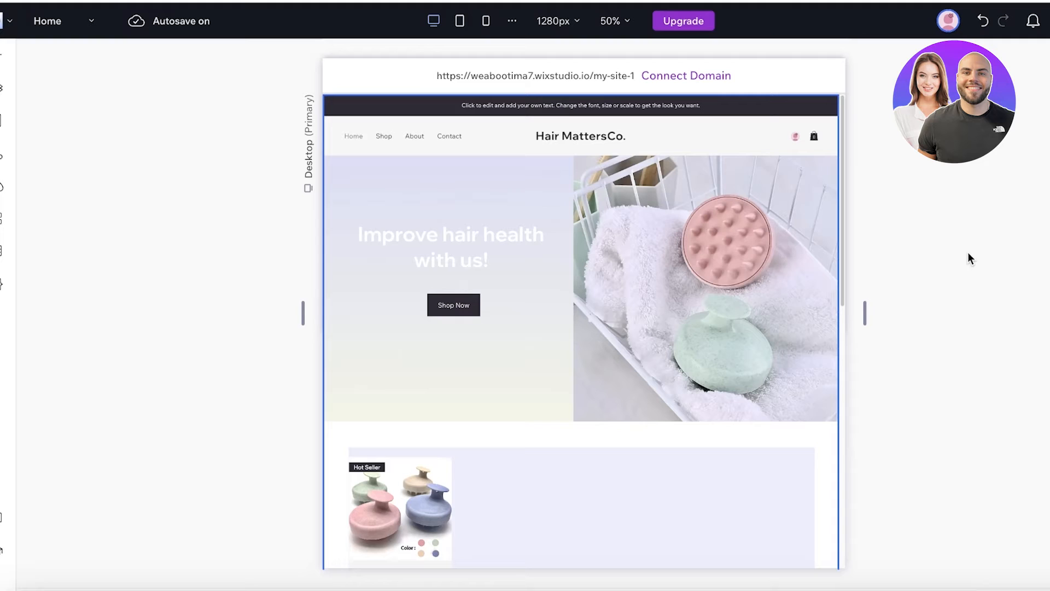
- Switch the canvas to the Product Page and select its product section
click(85, 24)
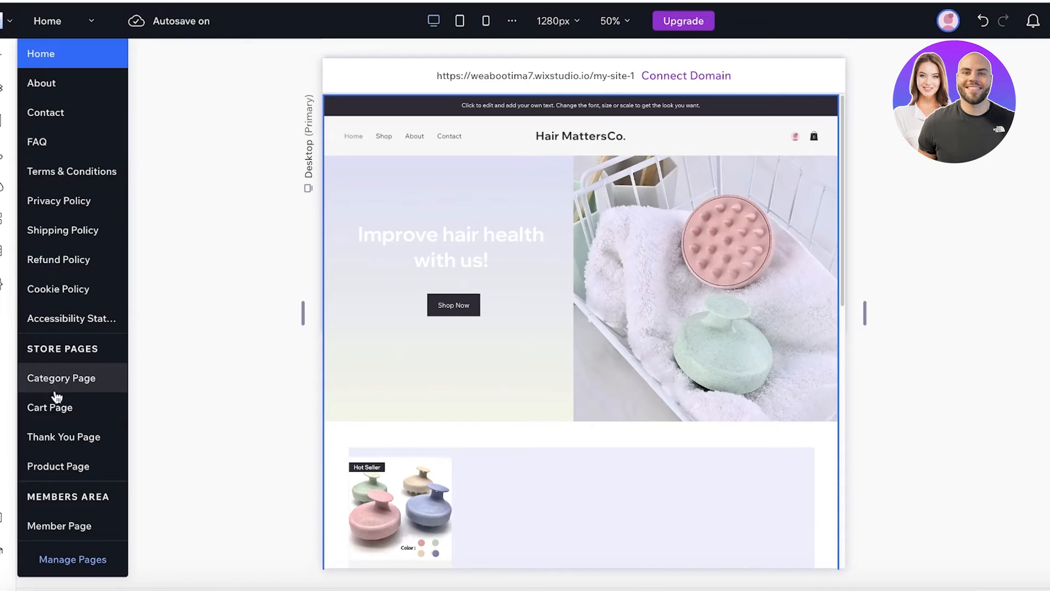
click(61, 466)
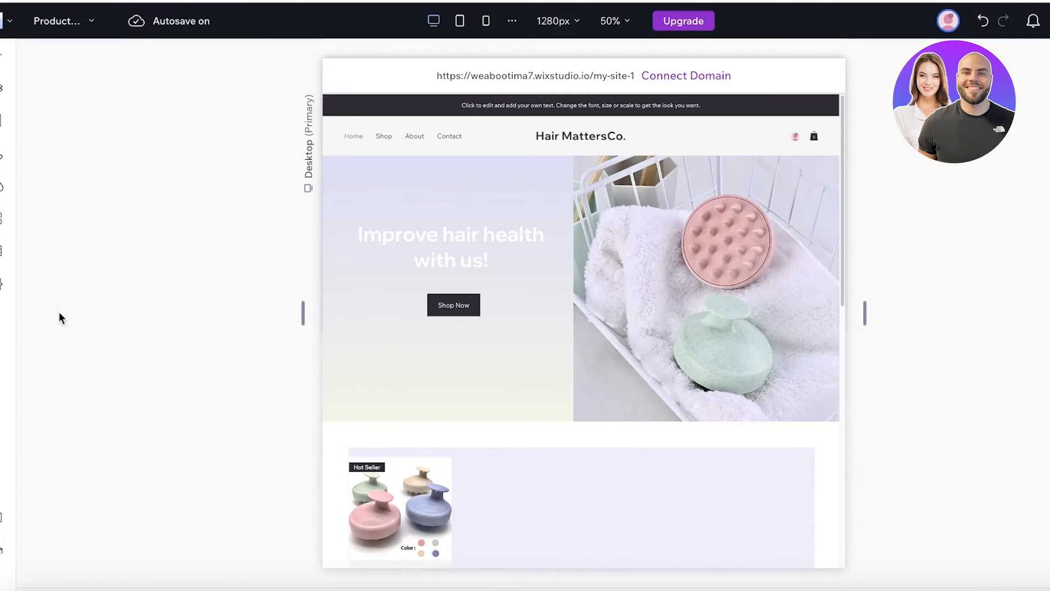
click(96, 30)
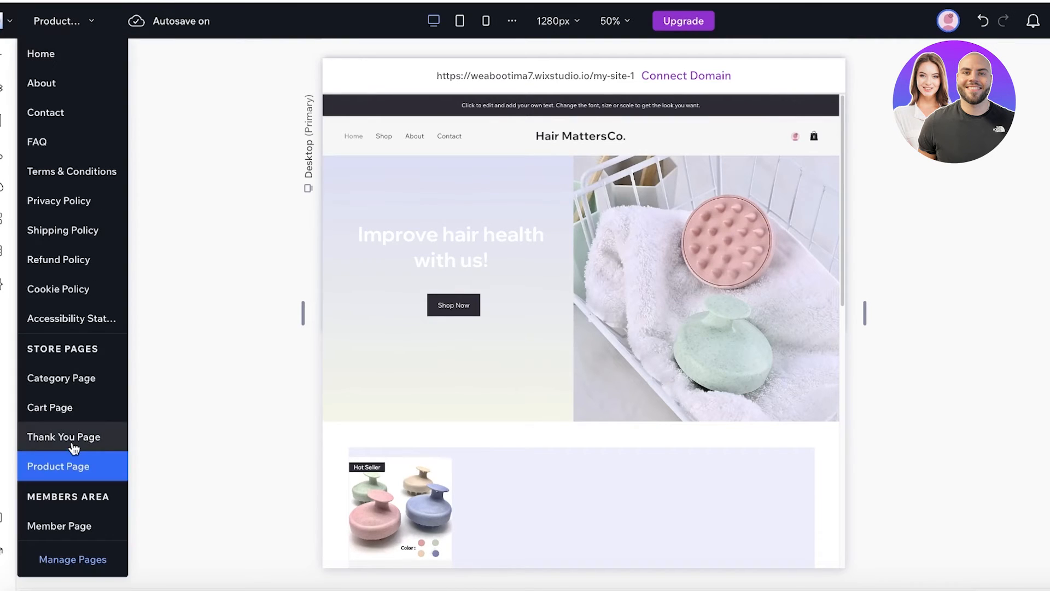
click(78, 467)
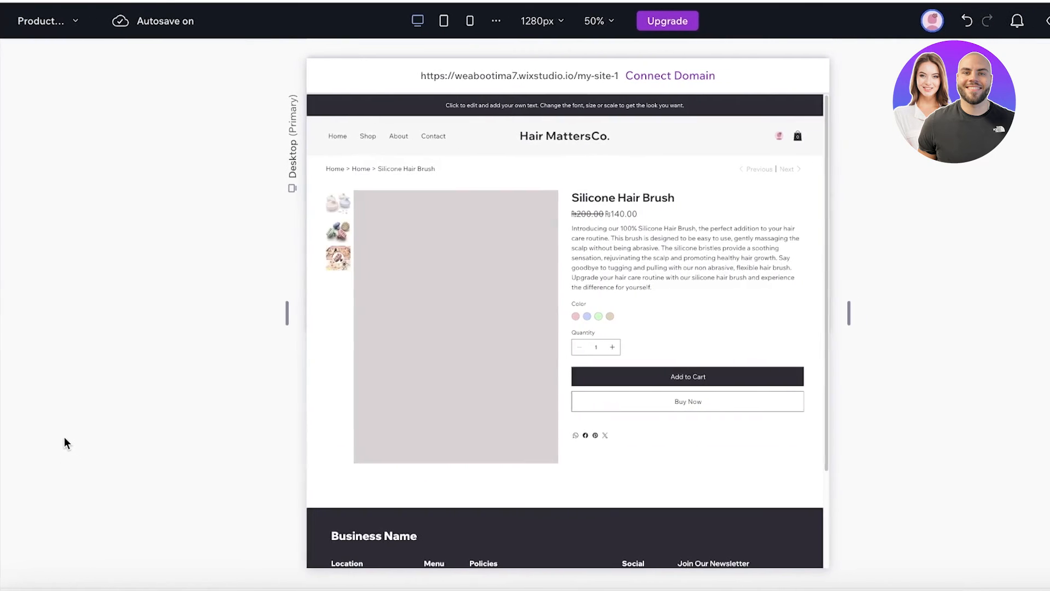
click(404, 324)
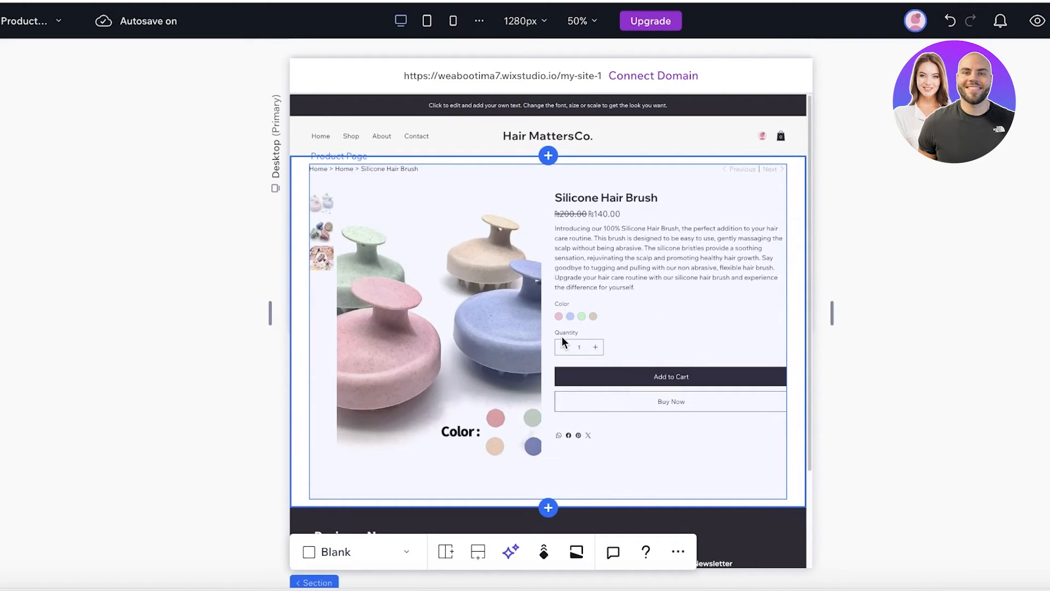
scroll(563, 336, down, 3)
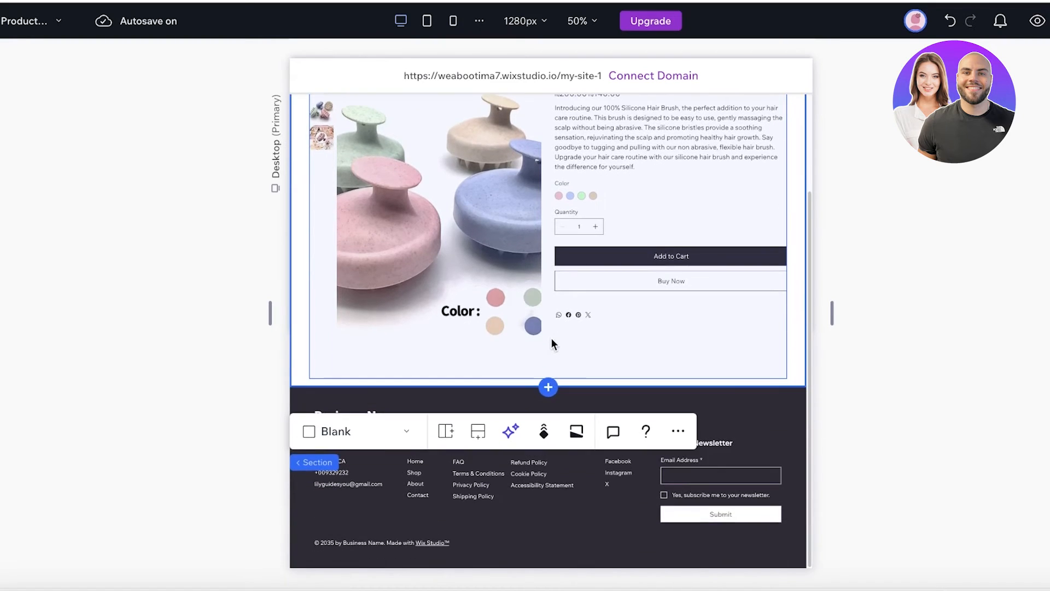
click(340, 436)
click(414, 225)
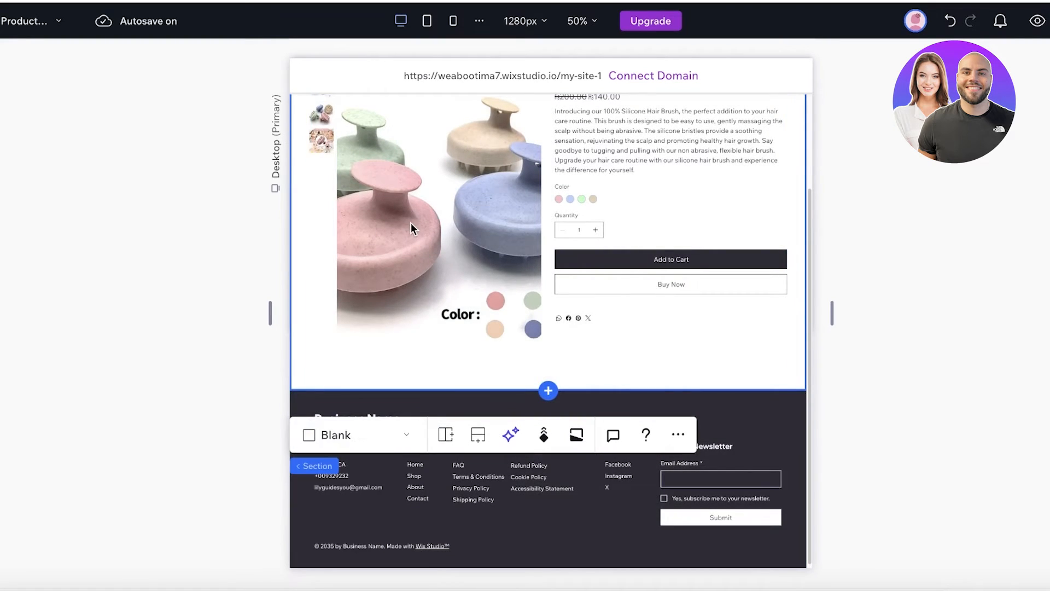
scroll(412, 222, up, 3)
- Unstretch the product widget, then widen it to about 578 by 362 near the section top
click(454, 203)
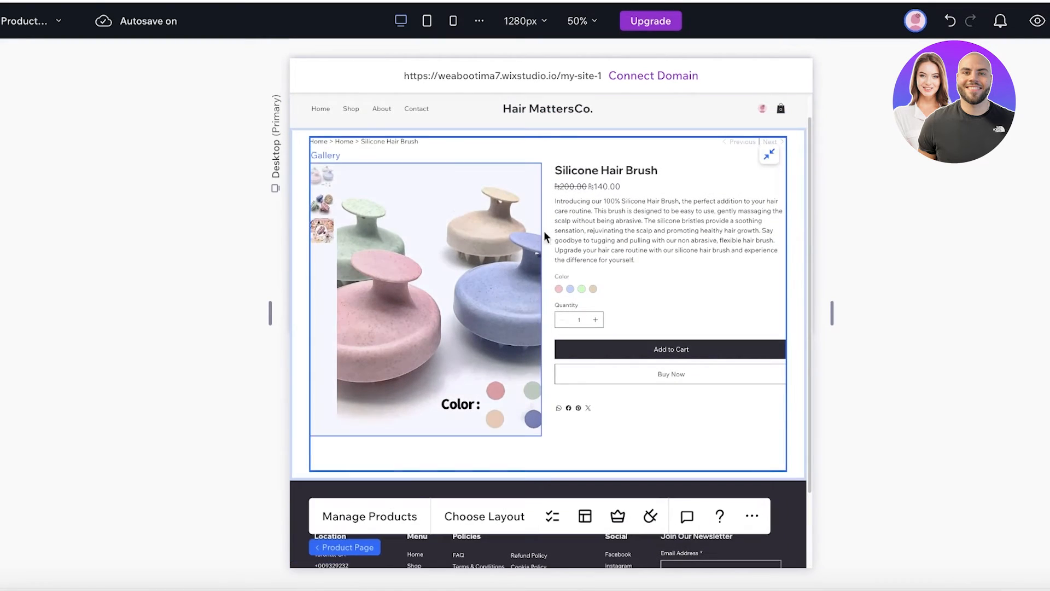
click(748, 515)
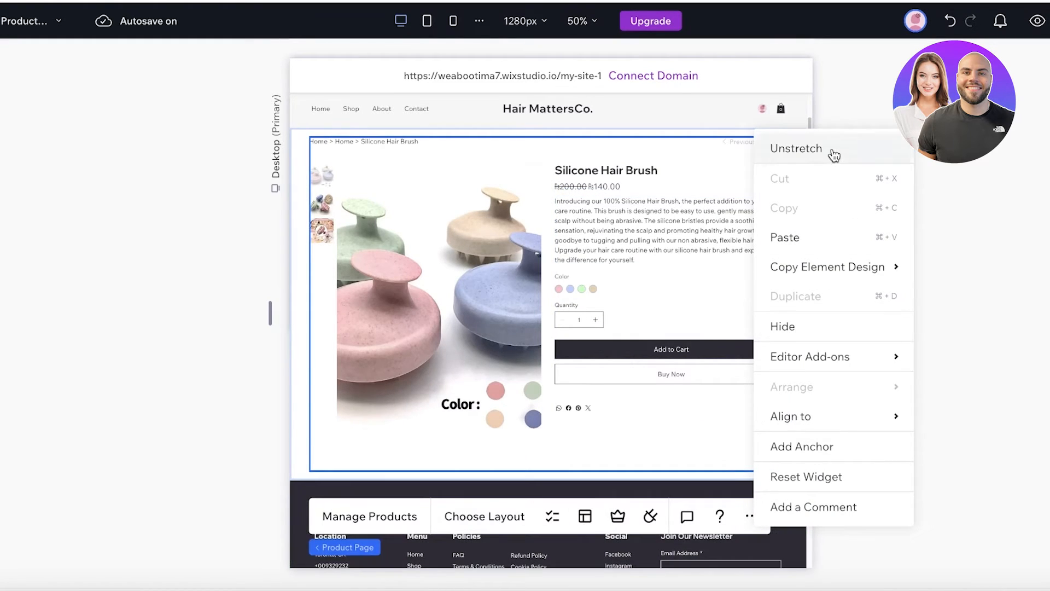
click(788, 148)
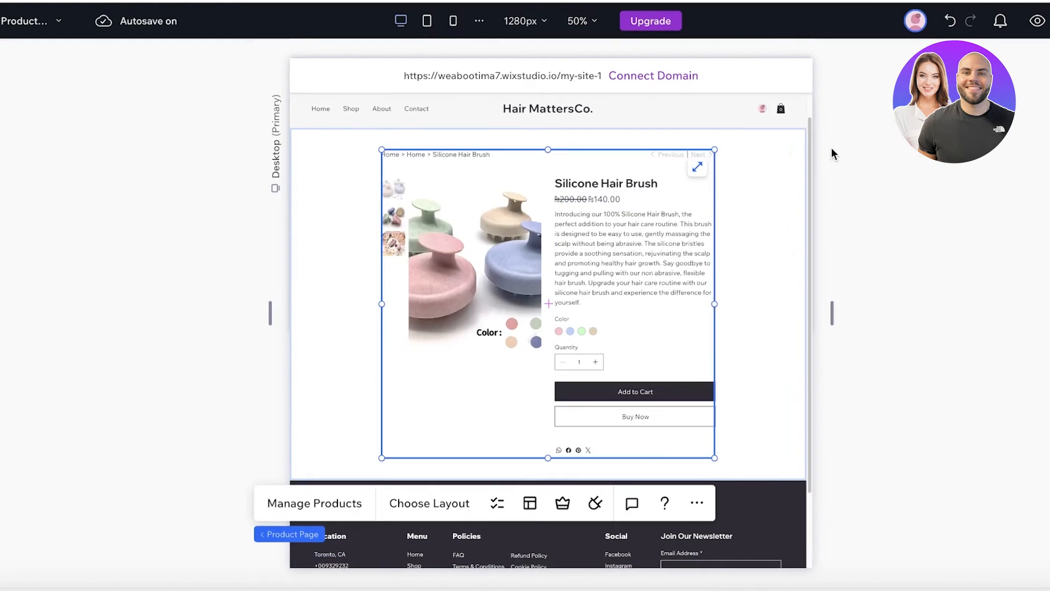
click(952, 21)
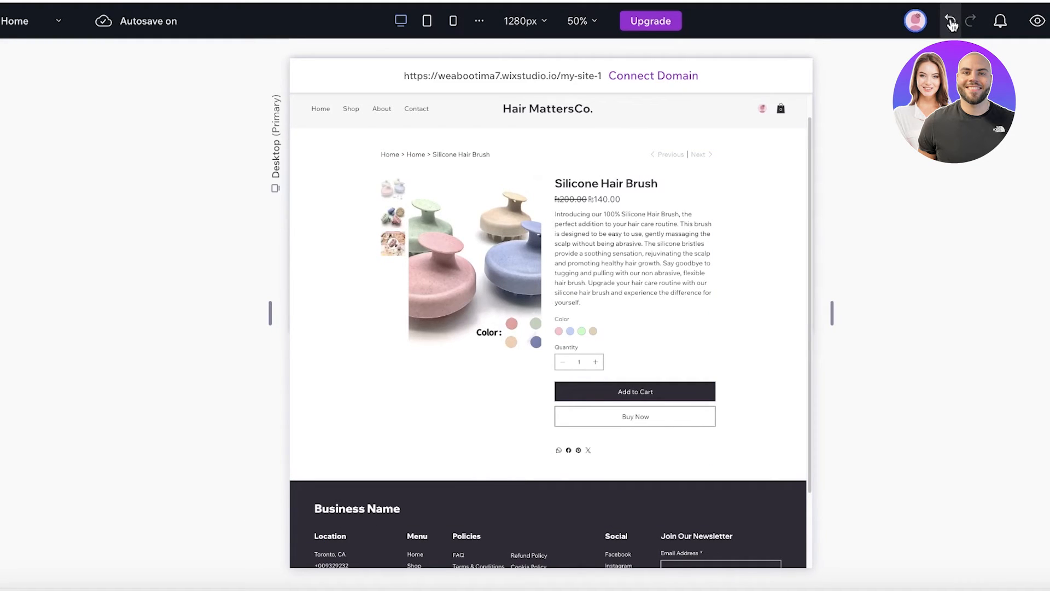
click(950, 25)
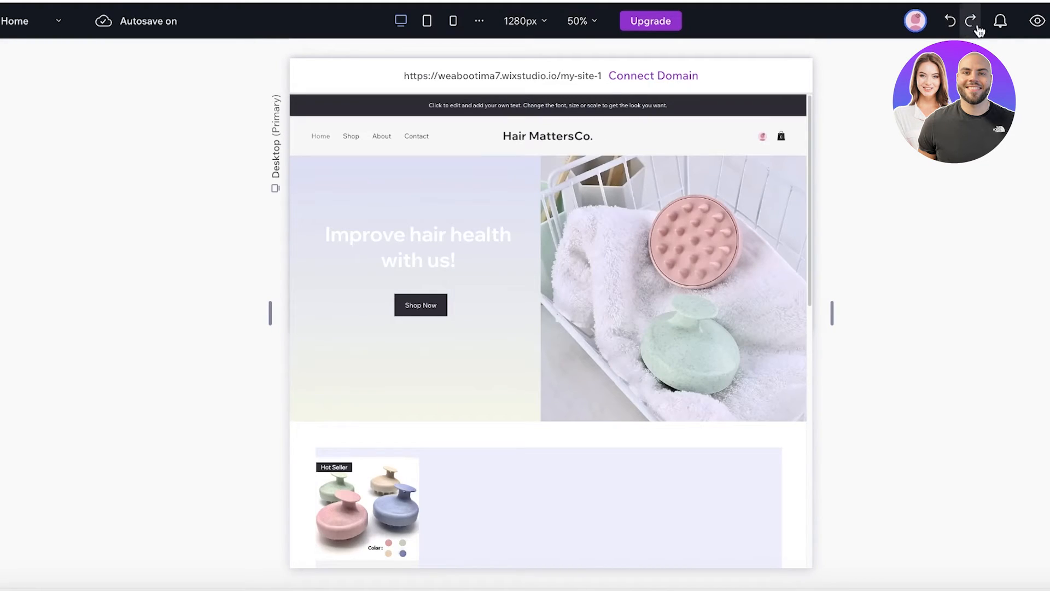
click(970, 23)
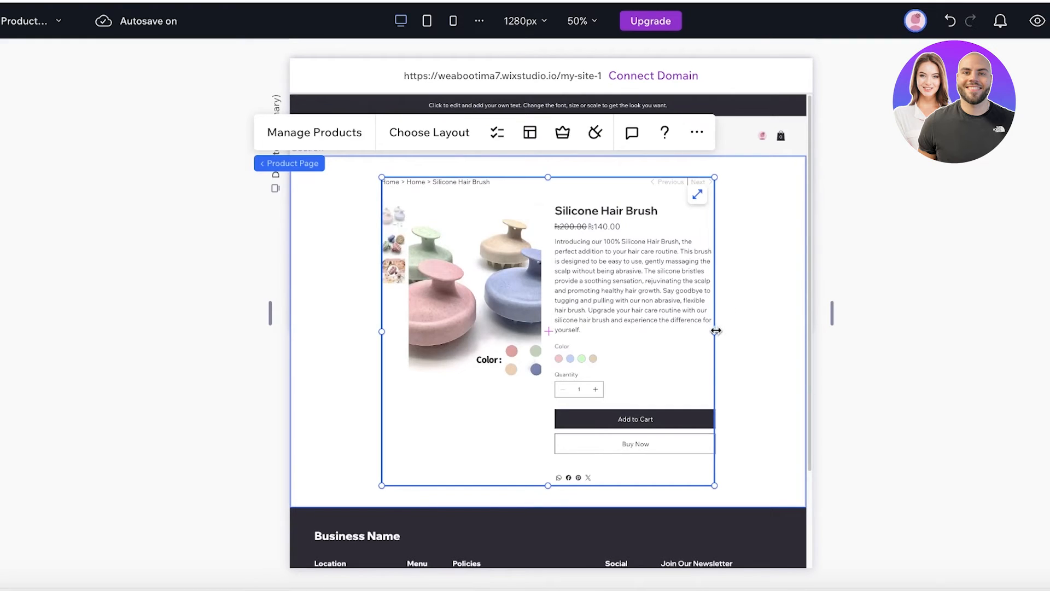
drag(716, 330, 781, 331)
drag(383, 331, 318, 324)
drag(478, 321, 486, 322)
- Keep the product gallery's click behaviour on Open in Expand Mode
click(467, 308)
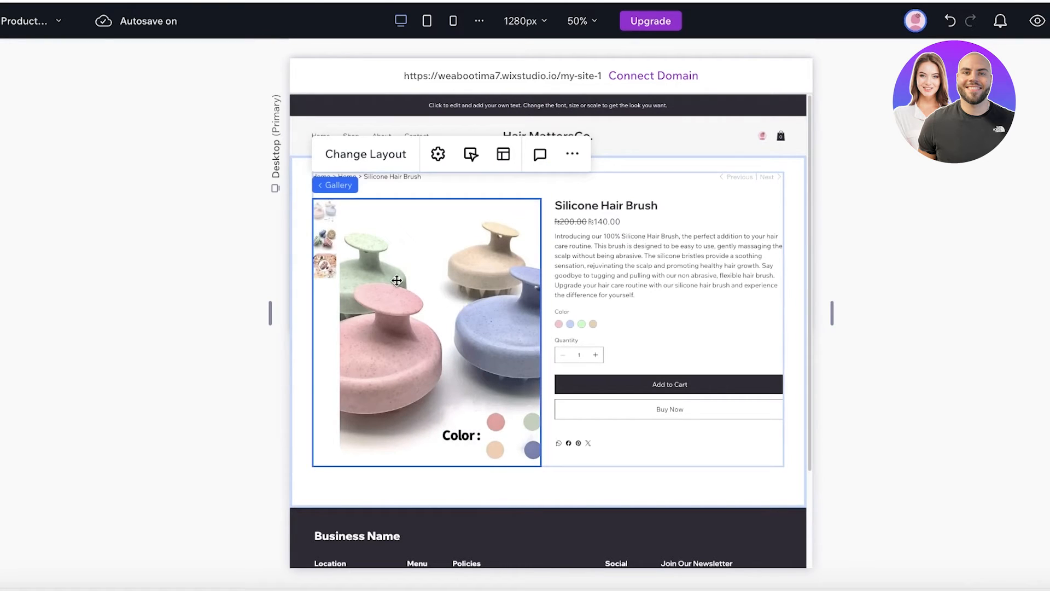
click(365, 158)
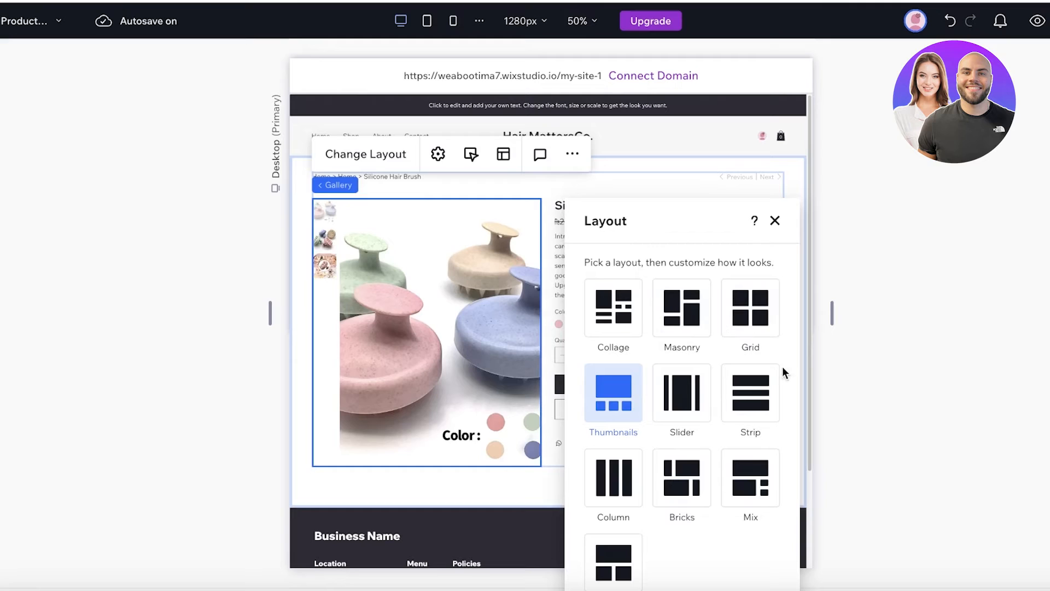
scroll(629, 416, down, 1)
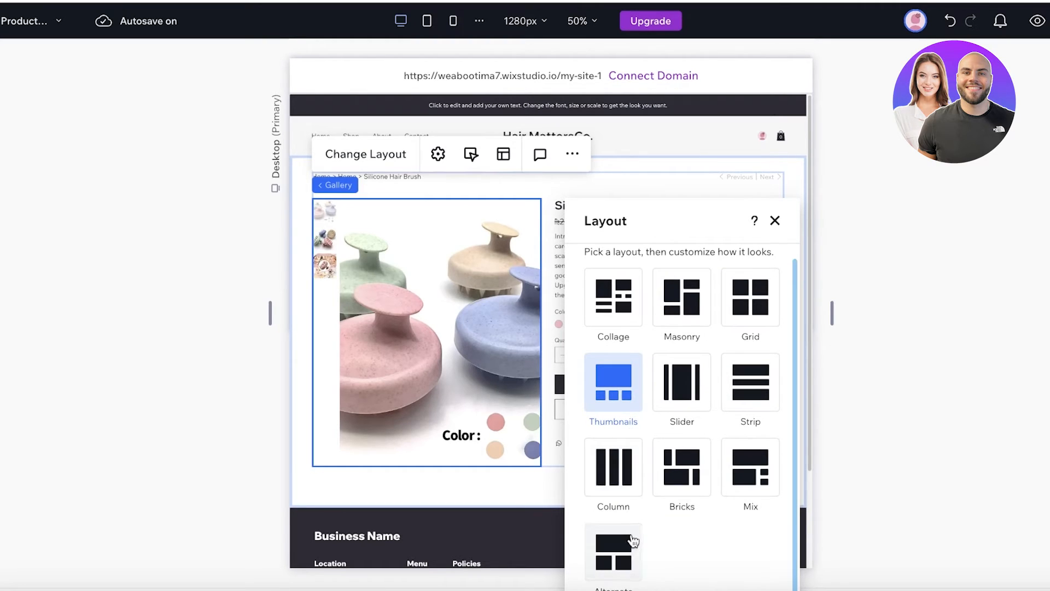
click(572, 153)
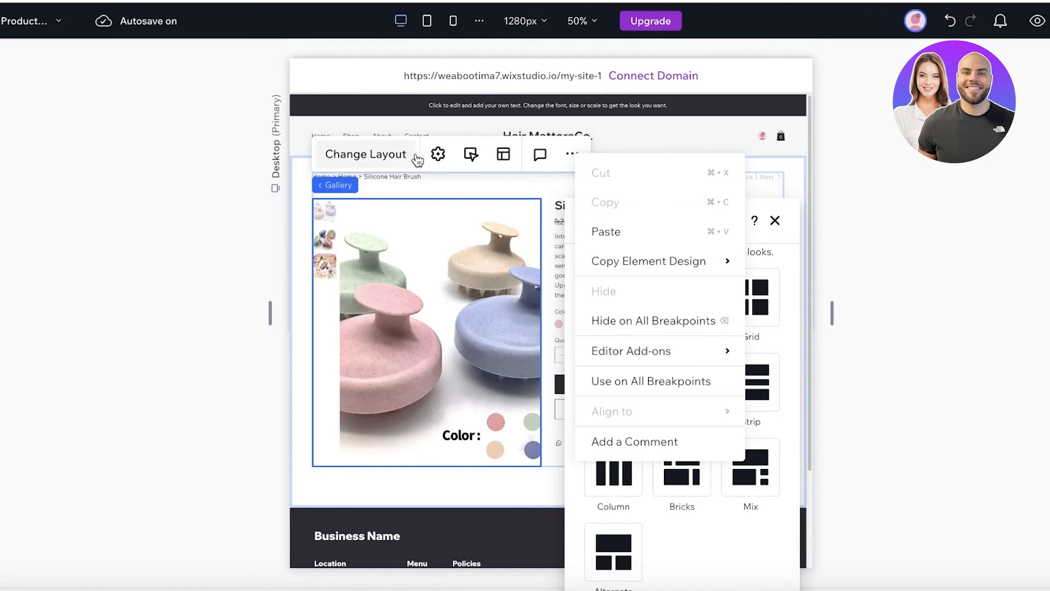
click(437, 159)
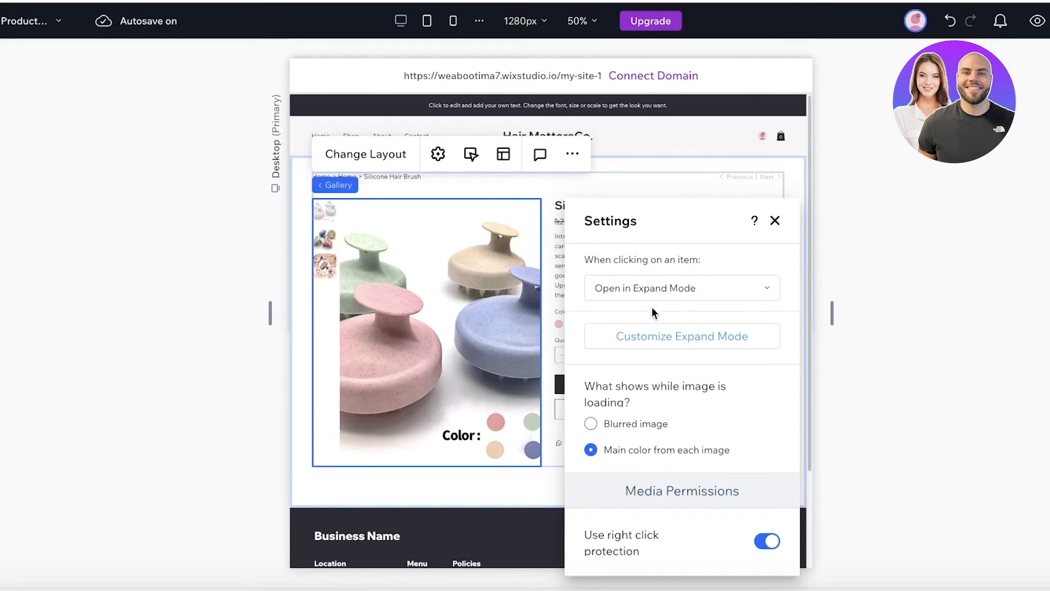
click(653, 288)
click(668, 291)
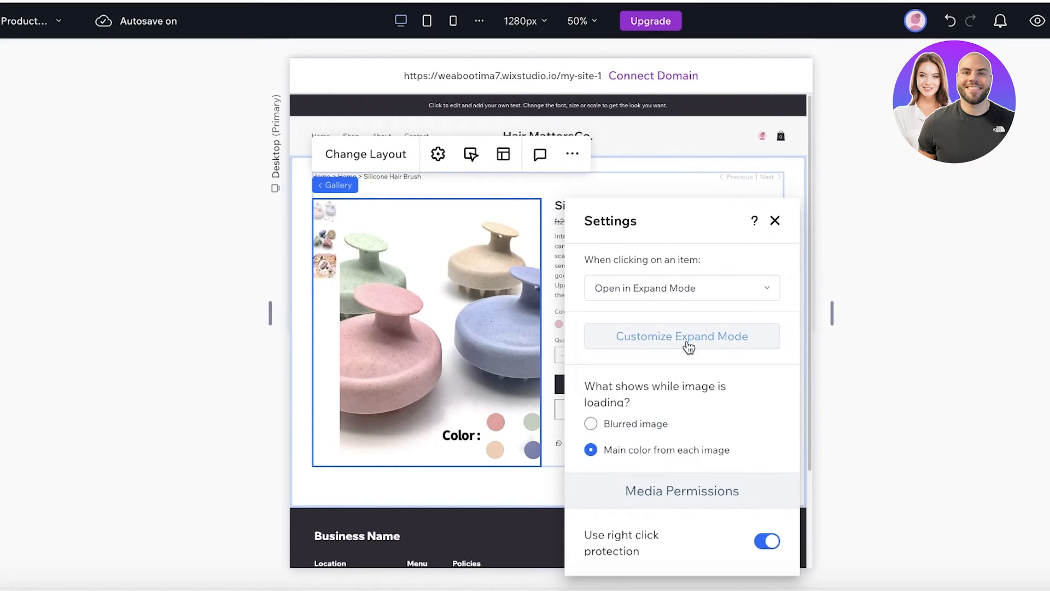
click(573, 154)
click(421, 365)
- Reselect the product image gallery and bring up its layout choices
click(673, 186)
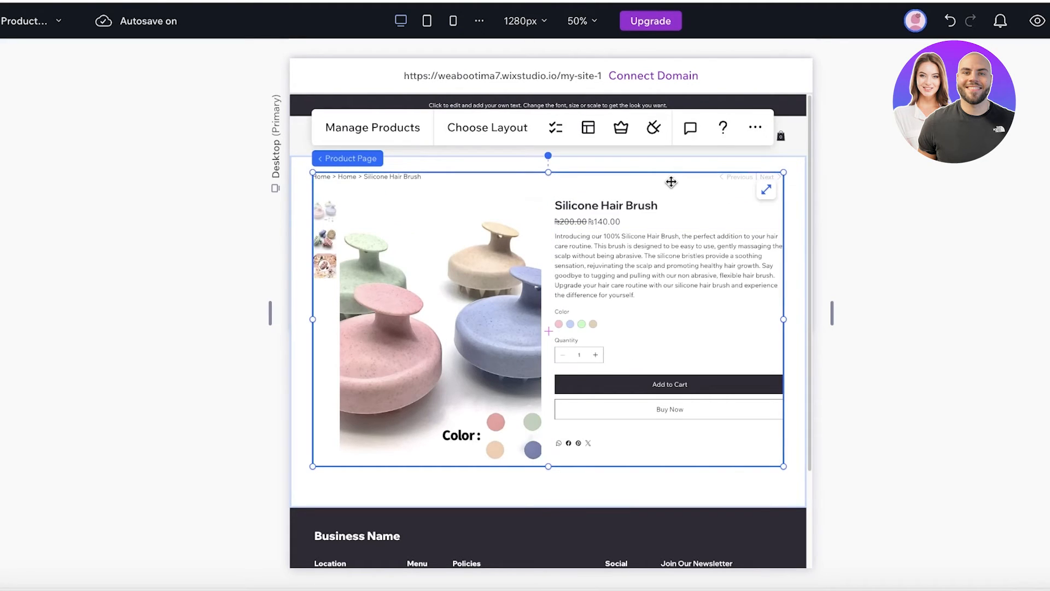
click(756, 127)
click(486, 312)
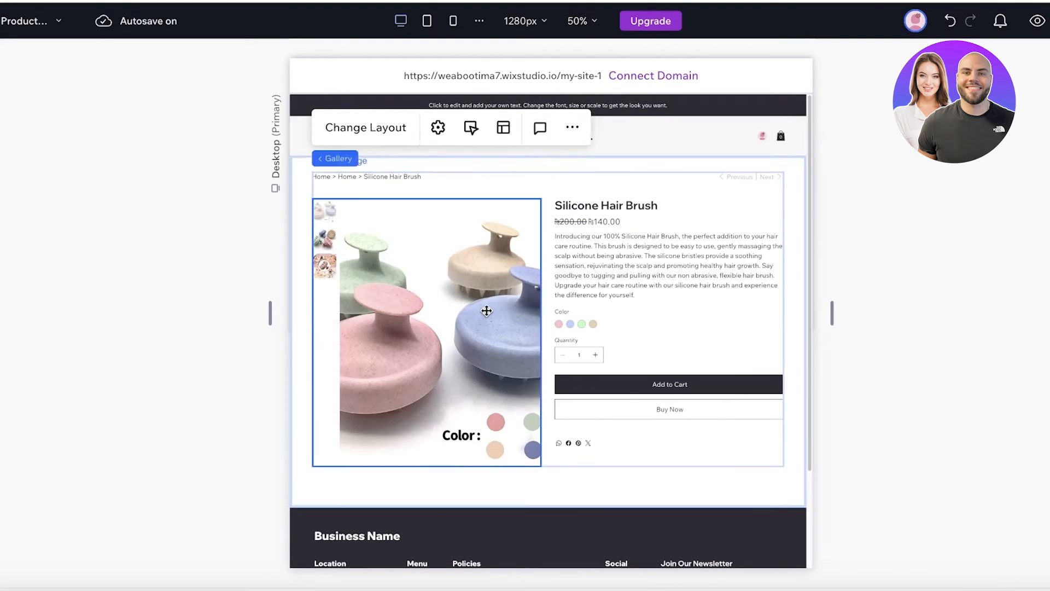
click(573, 153)
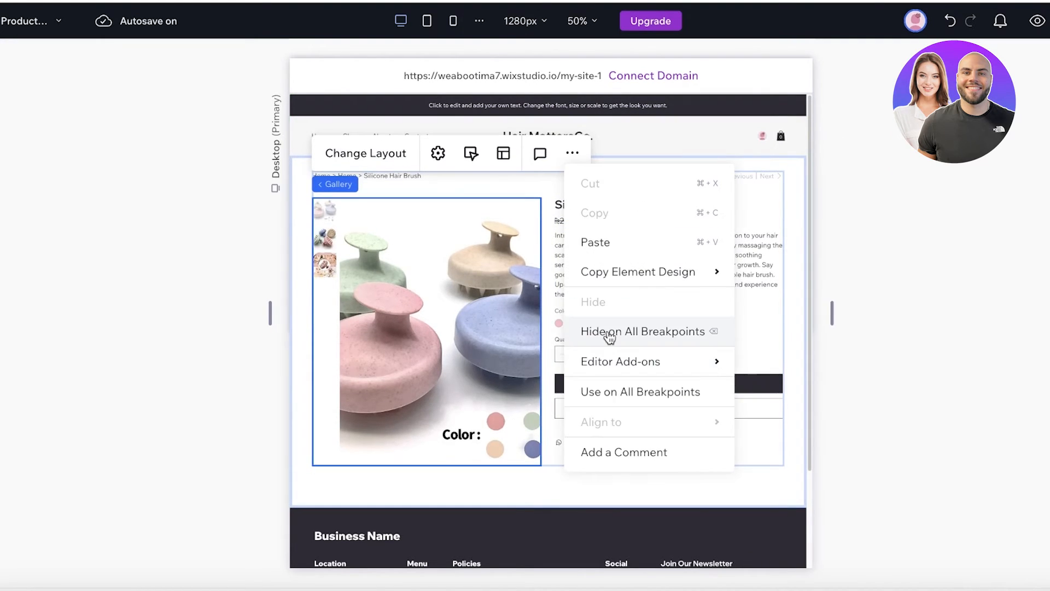
click(444, 326)
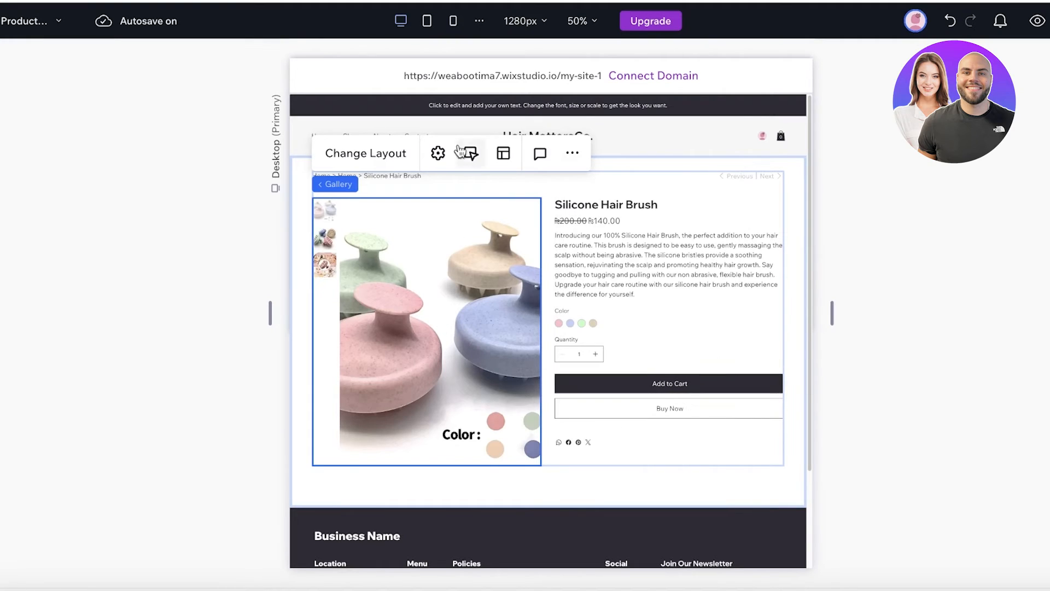
click(438, 153)
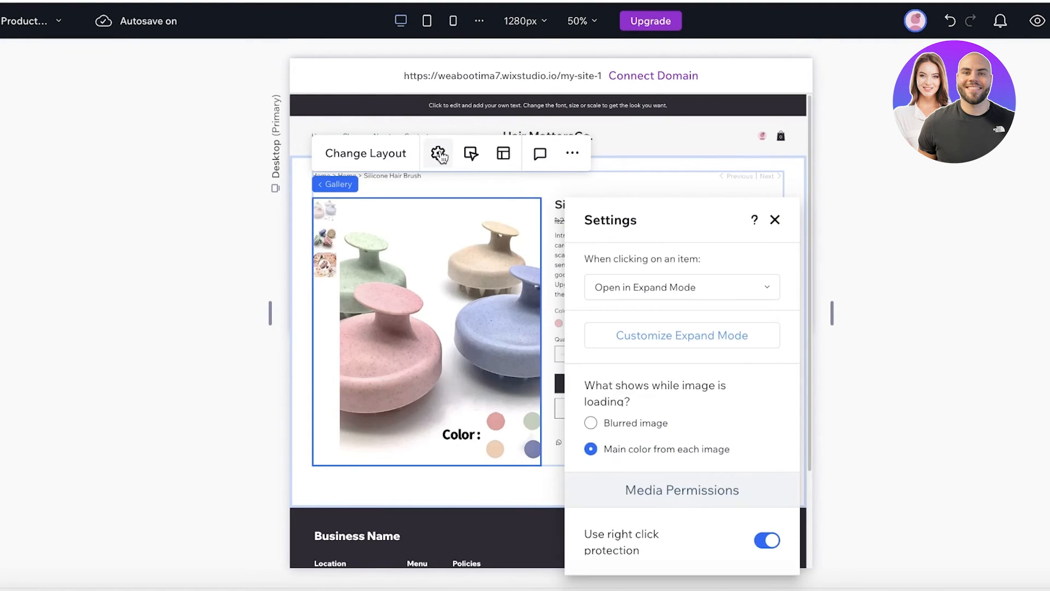
click(502, 154)
- Compare the Alternate, Masonry, Strip and Mix layouts, then apply Thumbnails to the gallery
scroll(688, 293, down, 1)
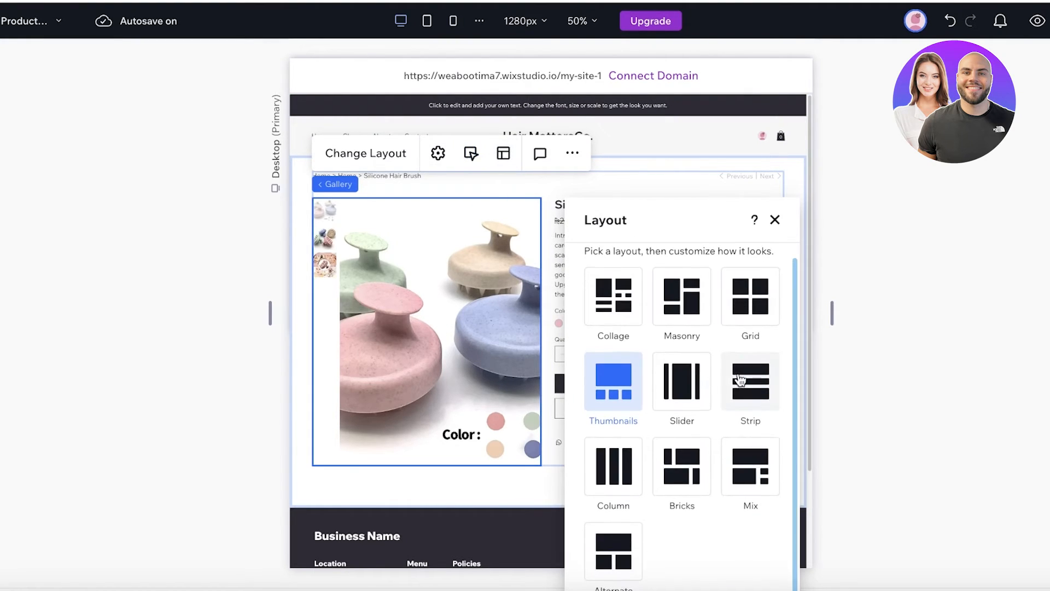
click(622, 557)
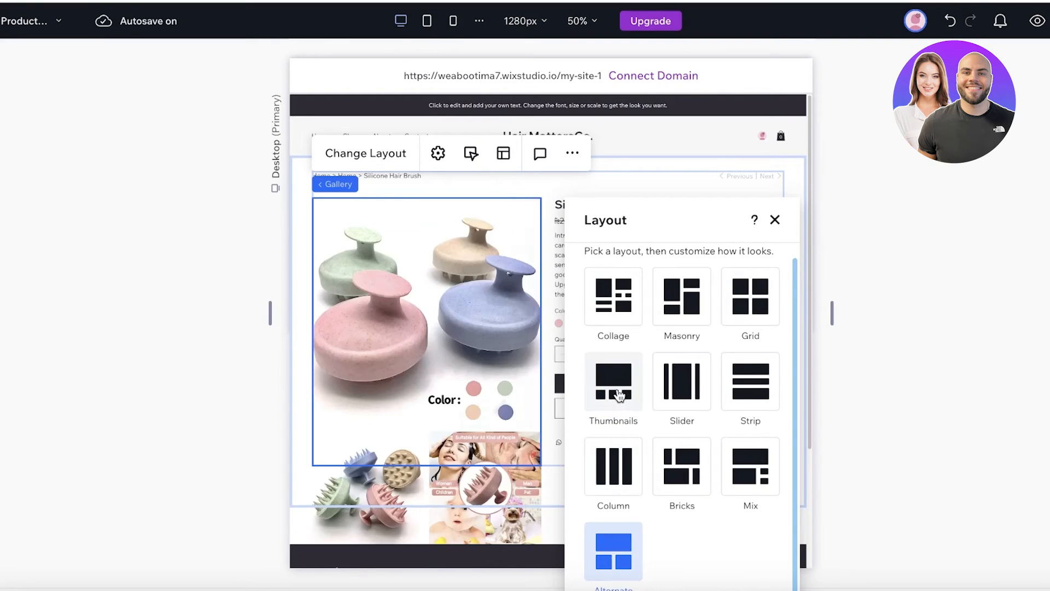
click(618, 385)
click(682, 298)
click(751, 381)
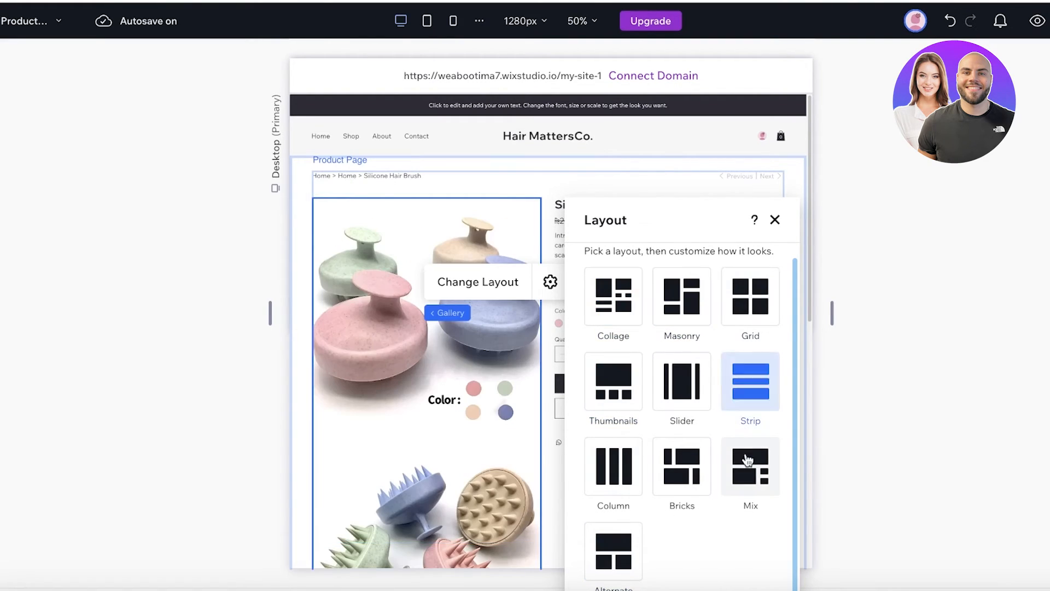
click(748, 459)
click(607, 369)
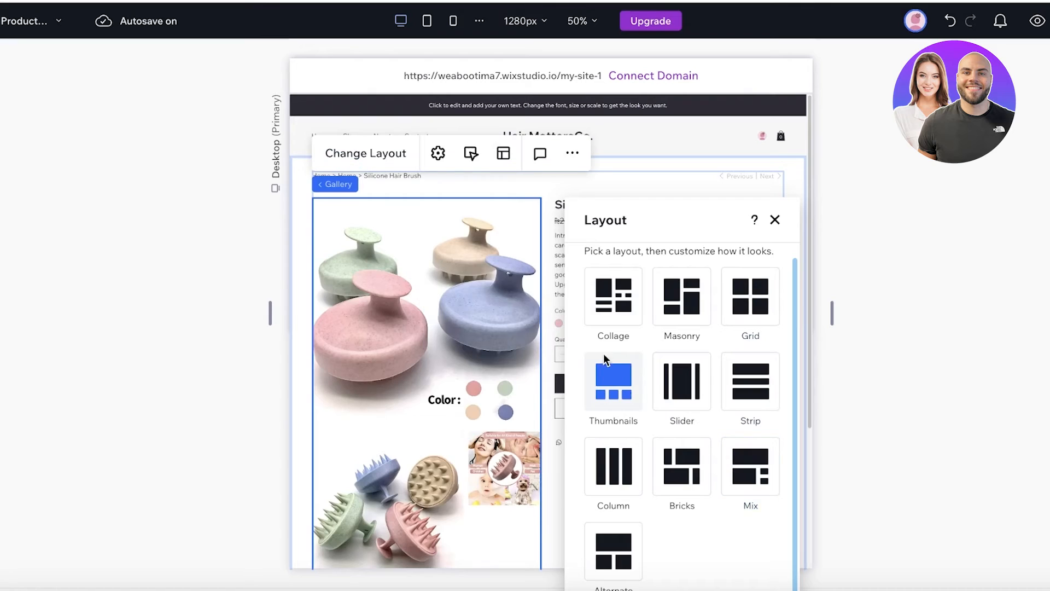
click(432, 366)
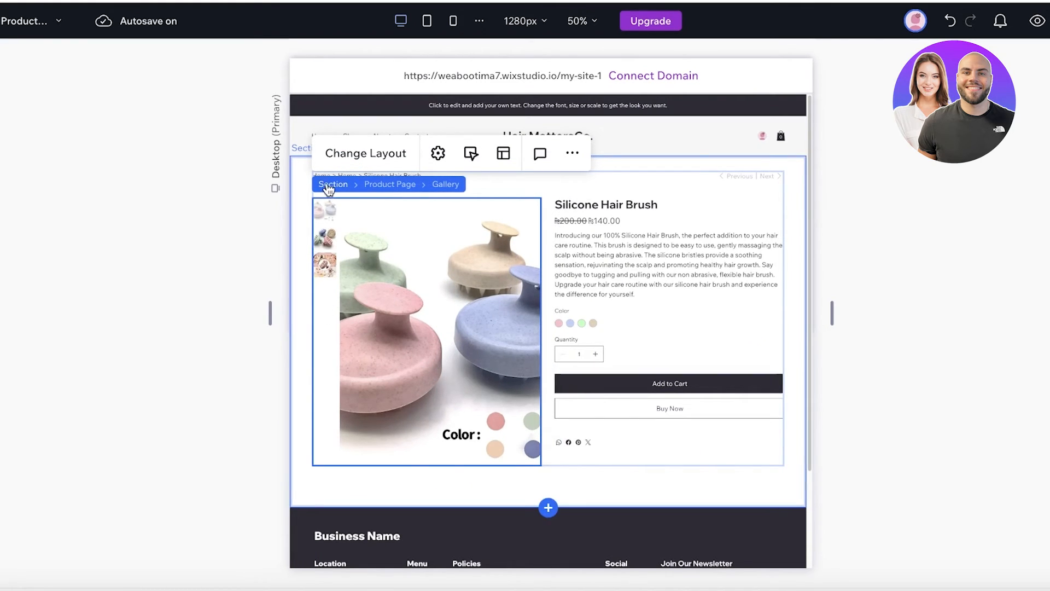
- Select the description, price and breadcrumbs, ending on the whole Product Page widget
click(620, 249)
click(575, 222)
click(457, 173)
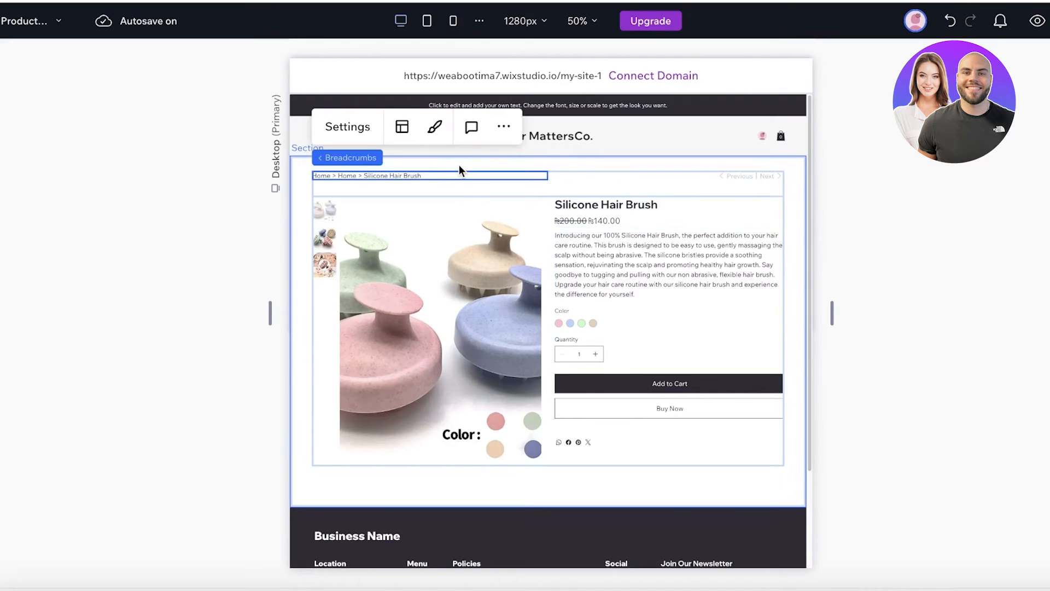
click(748, 177)
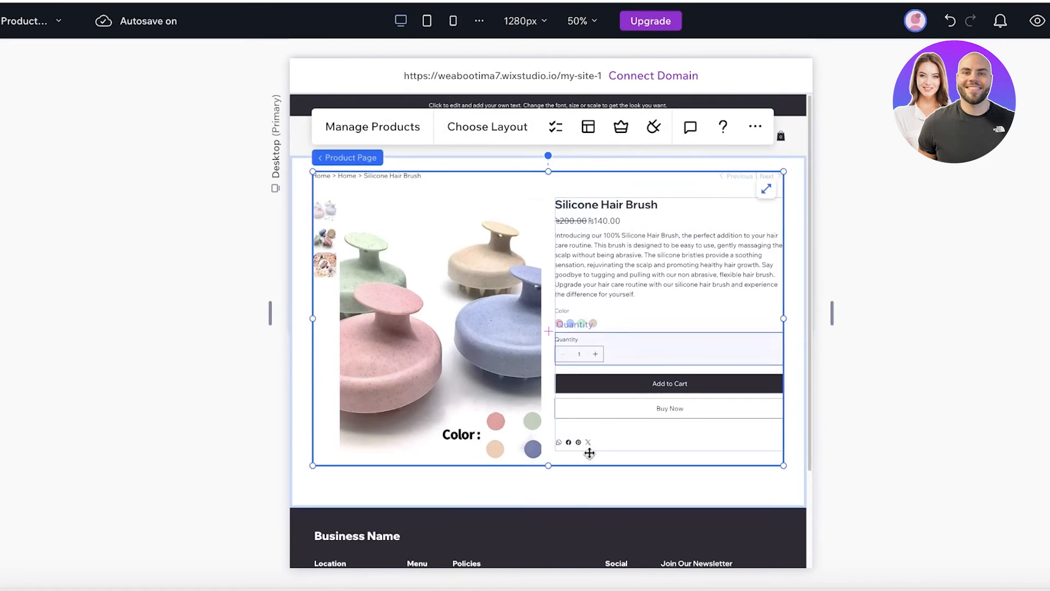
- Review which product elements the Product Page widget displays
scroll(480, 456, down, 1)
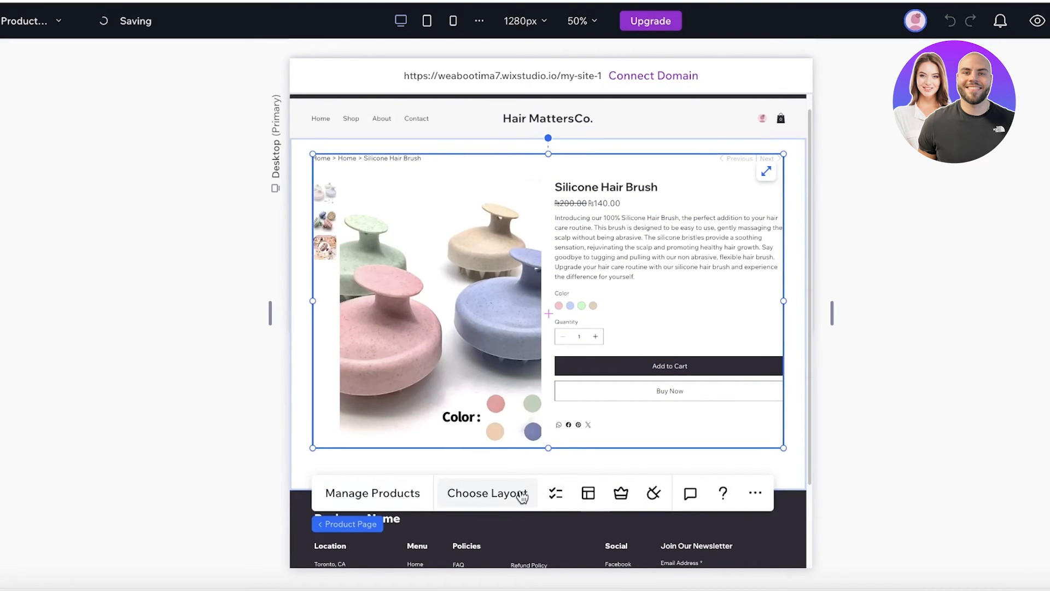
click(754, 494)
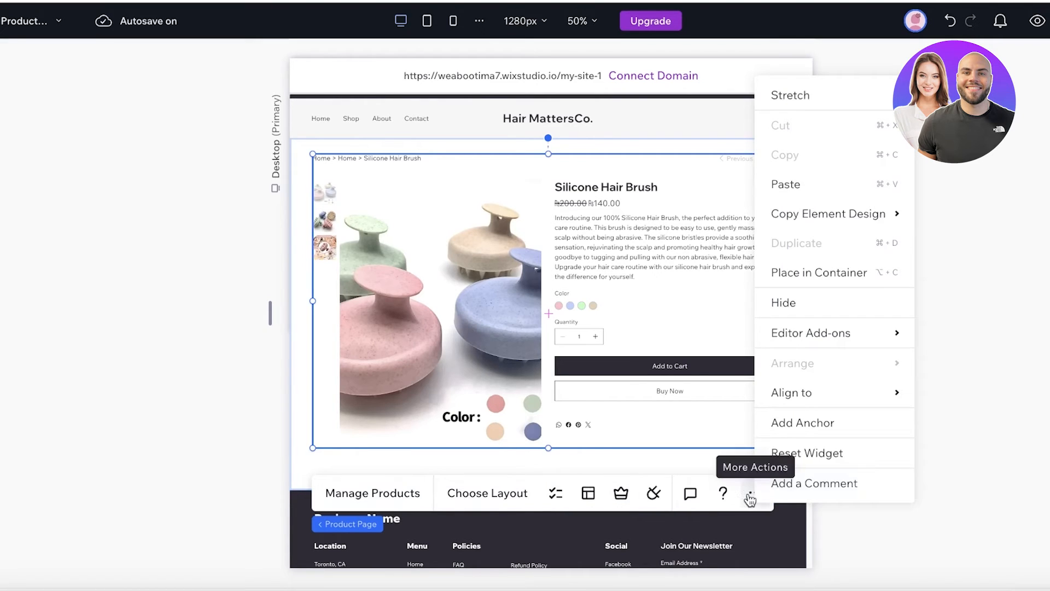
click(558, 495)
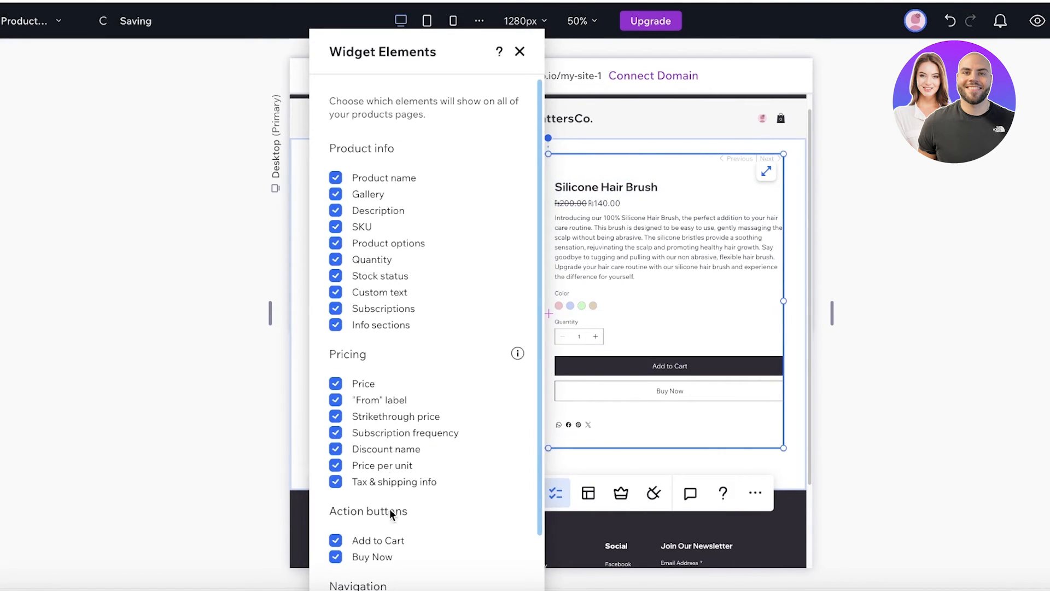
scroll(388, 514, down, 2)
scroll(375, 328, up, 3)
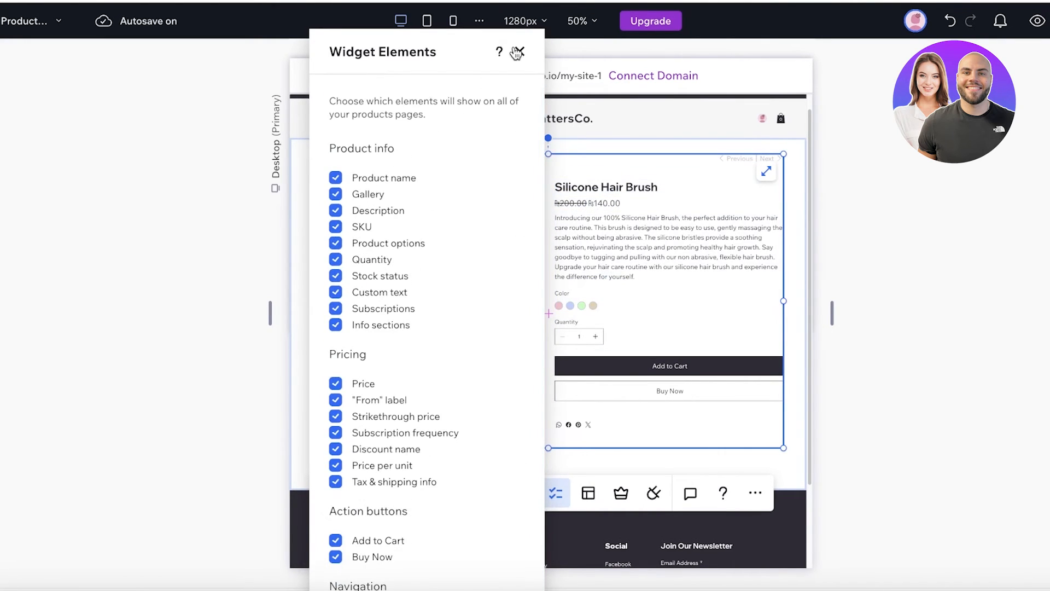
click(519, 52)
- Set the product page layout to 1 column
click(588, 495)
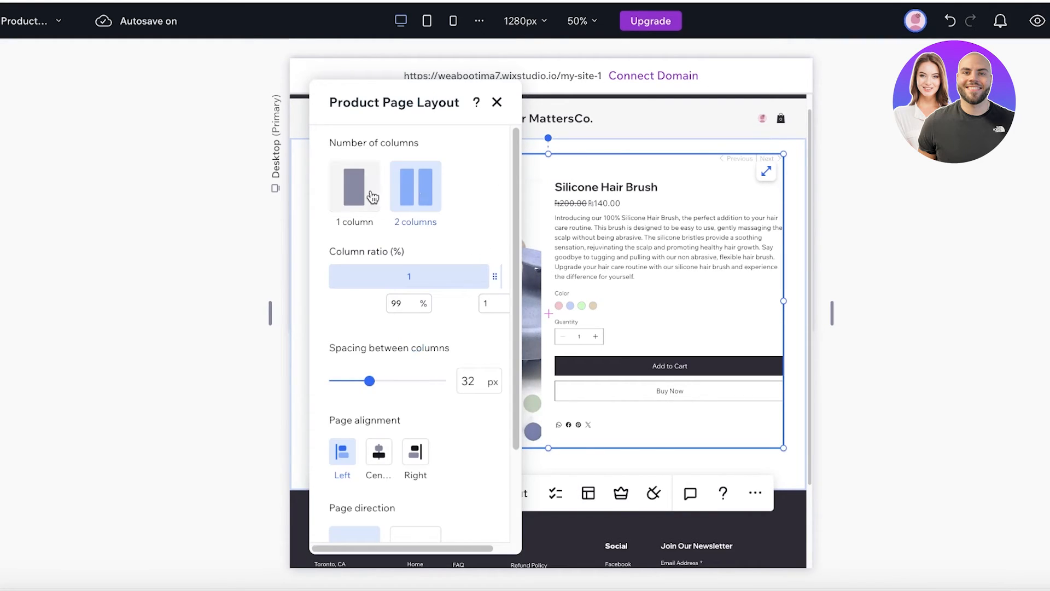
scroll(390, 363, down, 2)
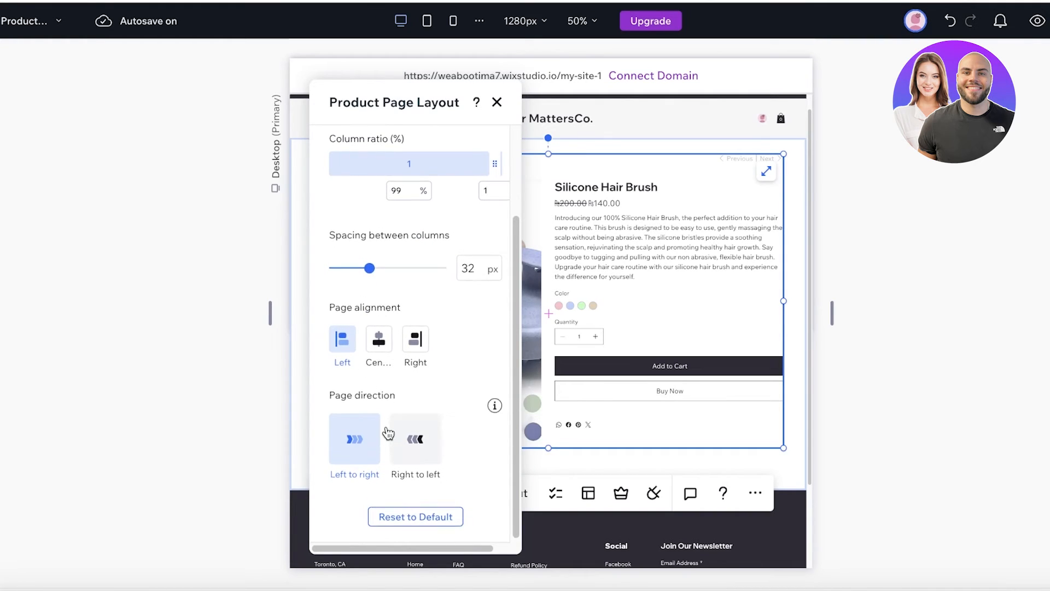
scroll(387, 429, up, 1)
scroll(407, 400, up, 3)
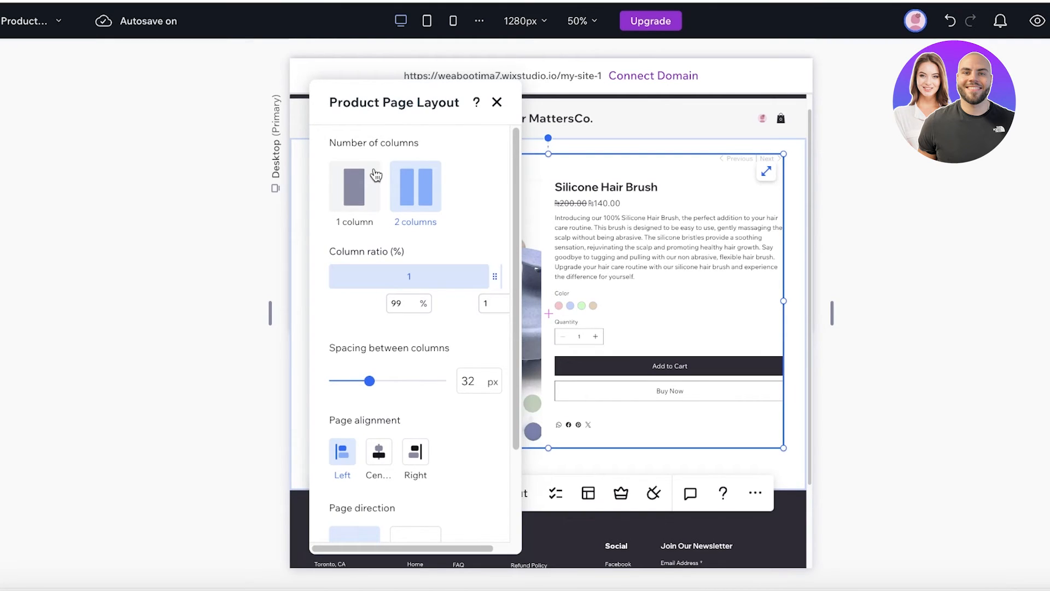
click(375, 192)
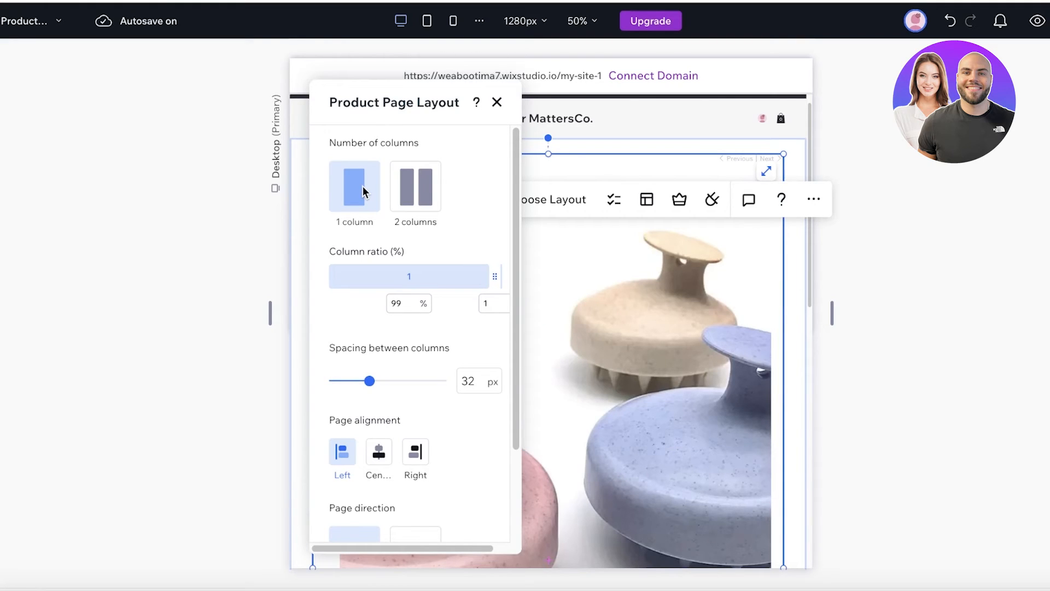
click(498, 102)
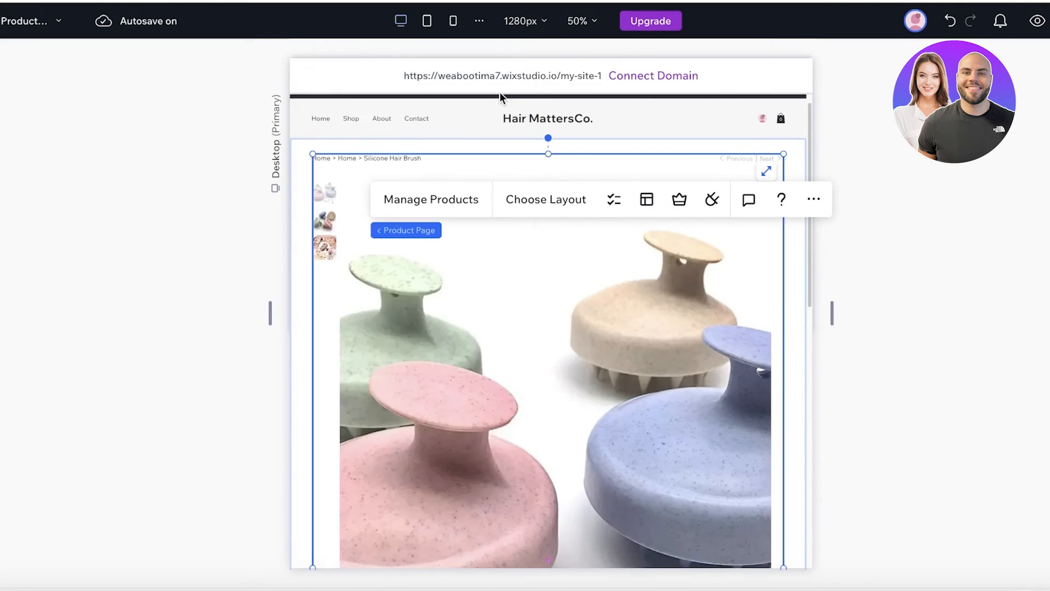
- Select the product image gallery and browse its layout choices
click(549, 313)
scroll(558, 335, down, 10)
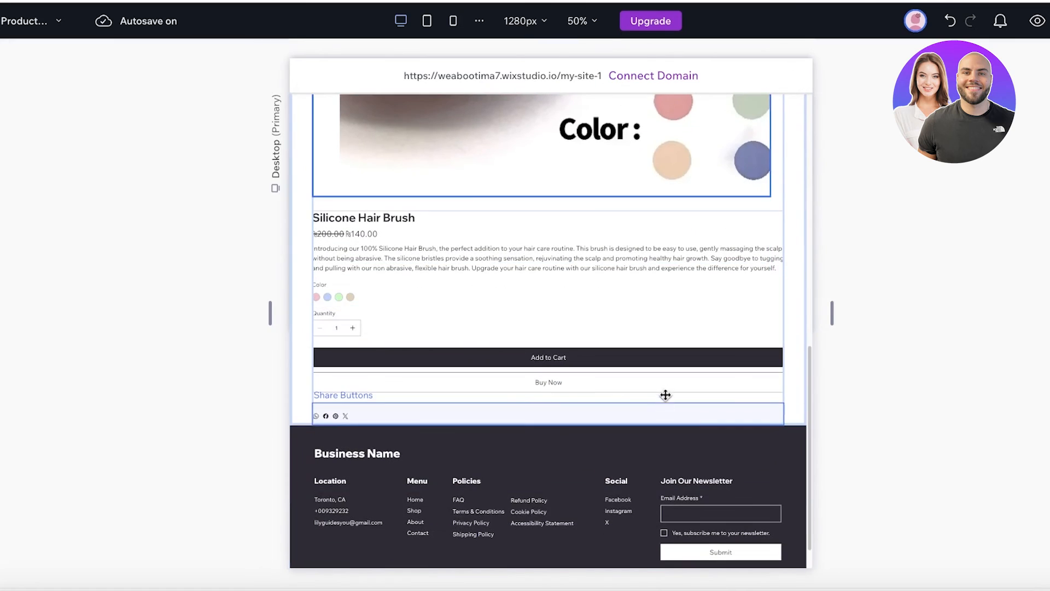
scroll(665, 395, up, 3)
scroll(574, 232, up, 10)
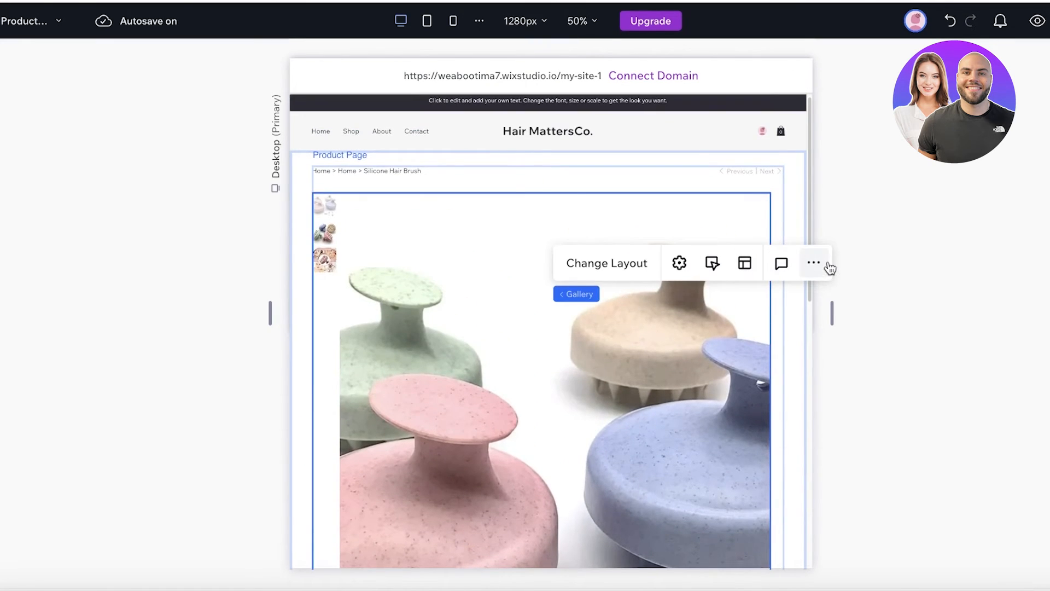
click(828, 265)
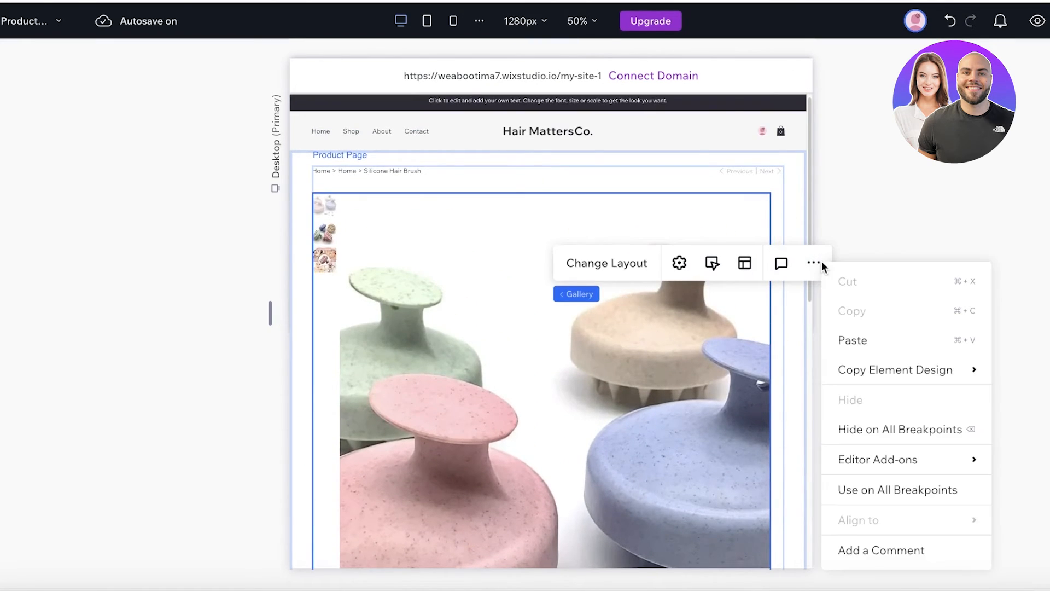
click(601, 266)
click(639, 381)
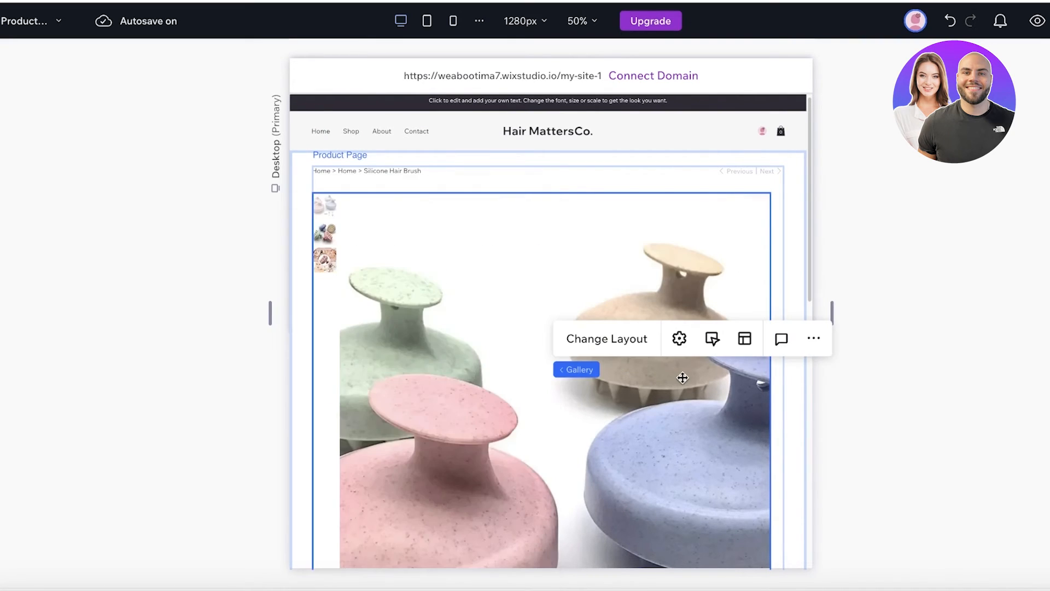
click(628, 335)
click(698, 220)
scroll(724, 500, down, 5)
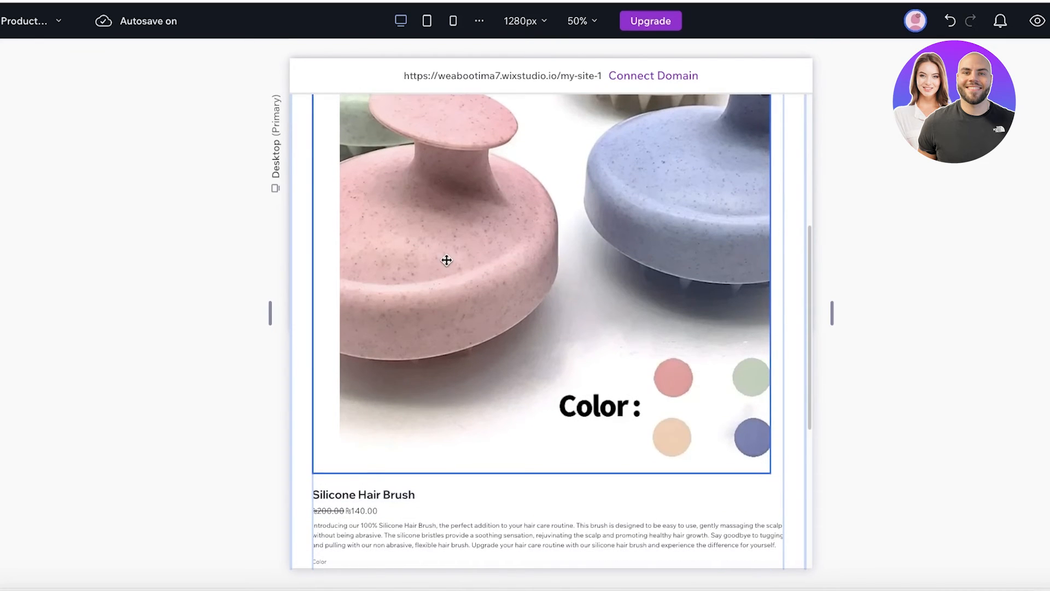
scroll(446, 261, up, 5)
- Keep the gallery's click behaviour on Open in Expand Mode
click(814, 163)
click(616, 167)
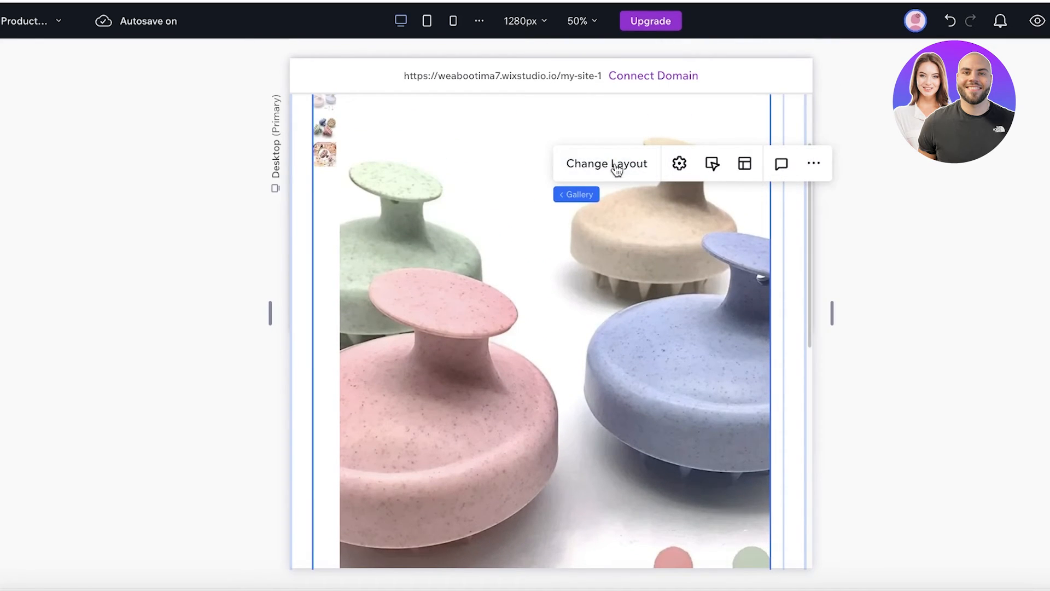
click(678, 163)
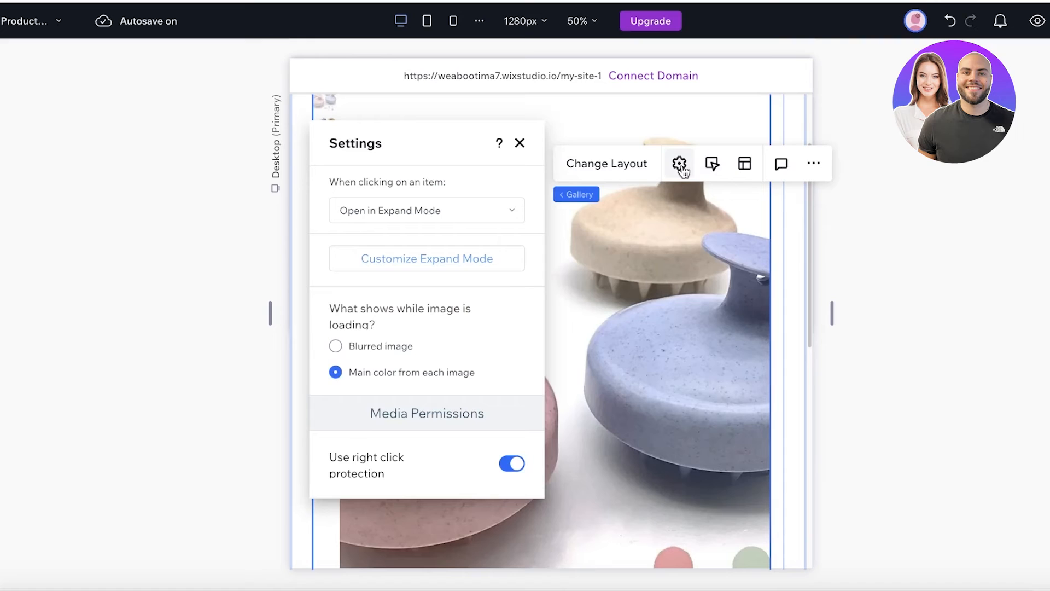
click(454, 219)
click(411, 368)
click(519, 143)
- Customize the Thumbnails layout to fit whole images and cut thumbnail spacing from 8 to 5 px
click(577, 165)
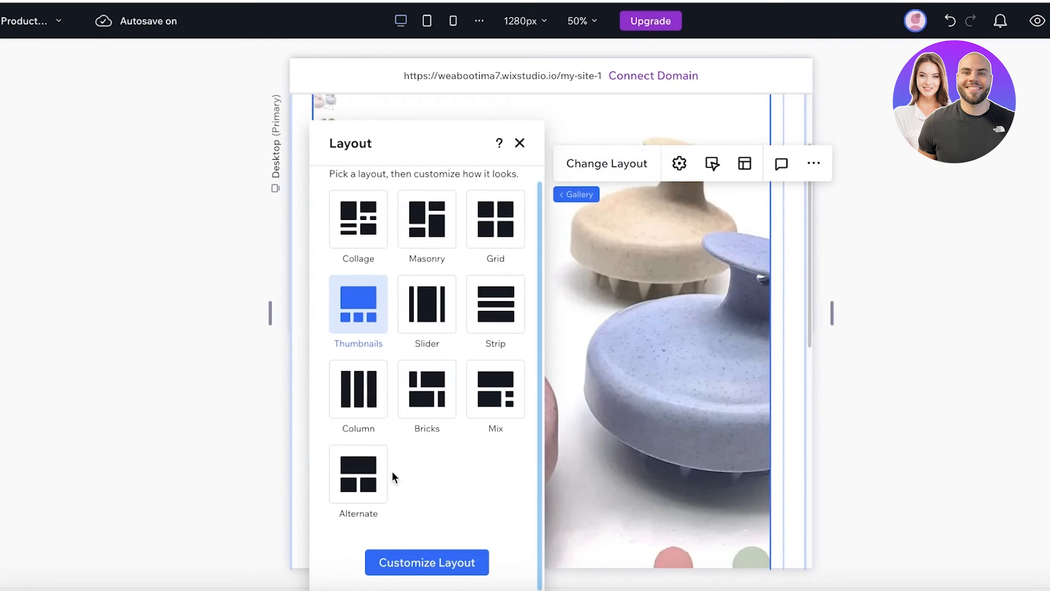
click(426, 562)
scroll(363, 306, up, 1)
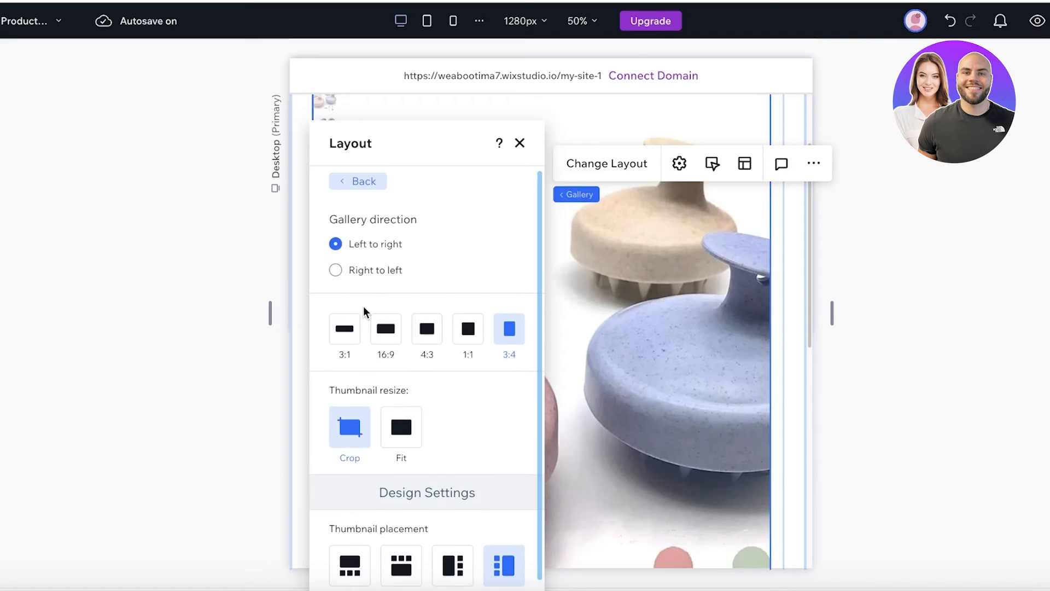
click(405, 446)
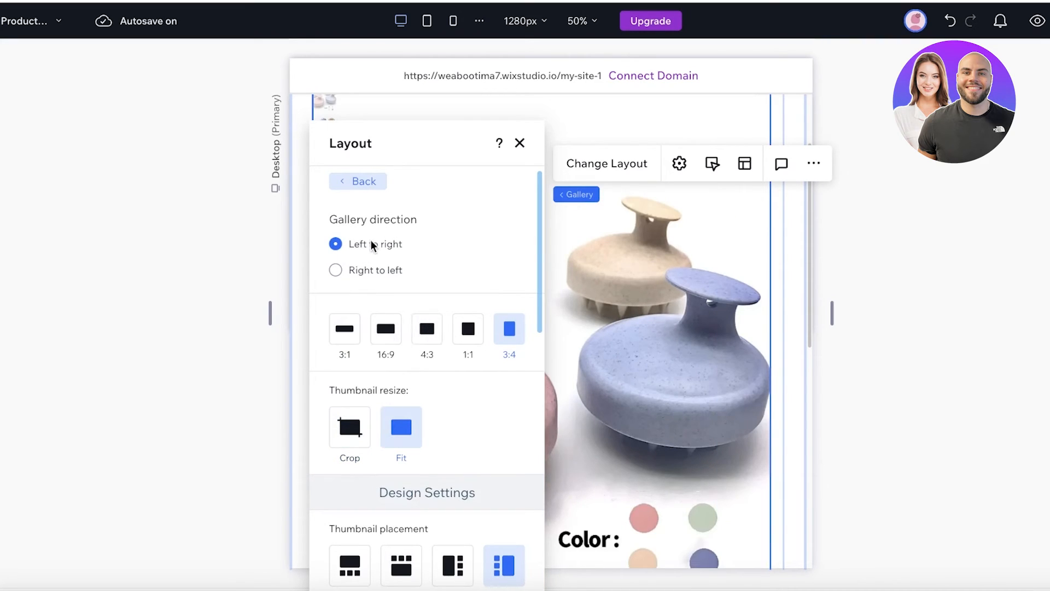
scroll(387, 363, down, 5)
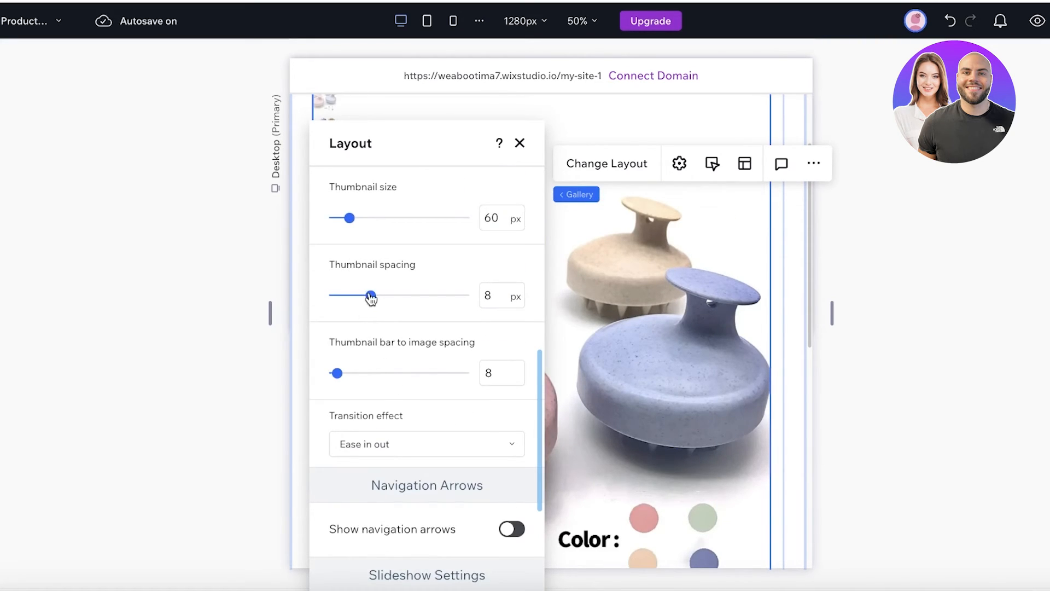
drag(371, 298, 354, 295)
scroll(581, 271, down, 3)
- Undo back to the two-column product page and bring up the site pages list
click(792, 288)
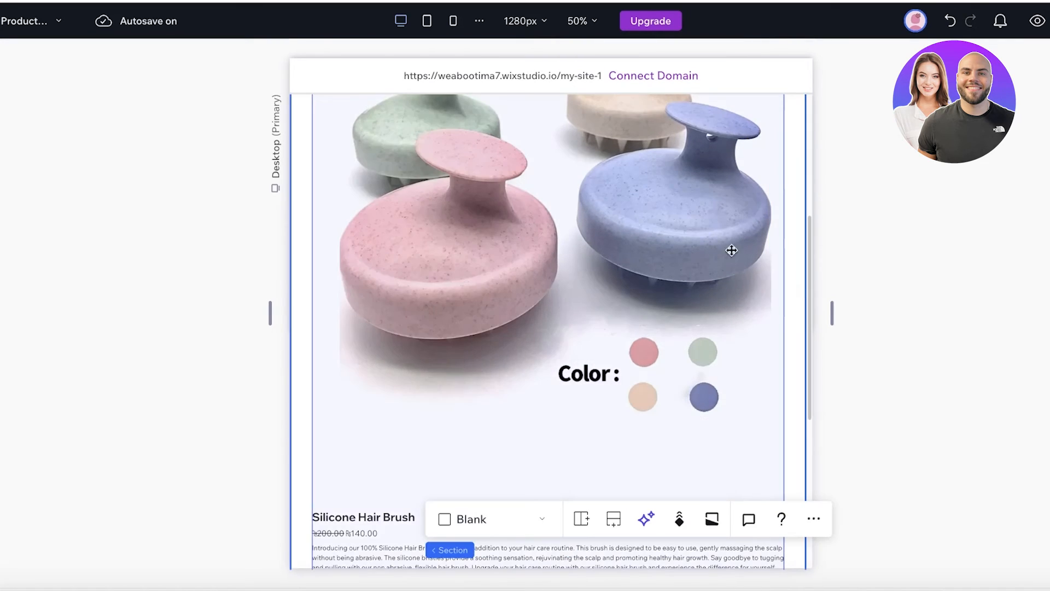
scroll(725, 241, up, 2)
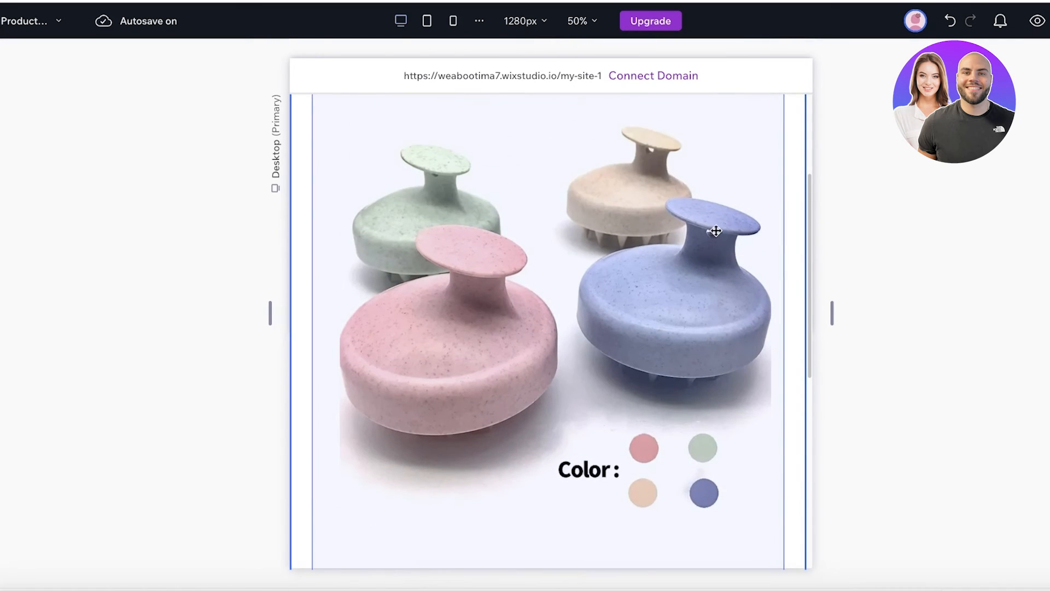
click(950, 21)
click(411, 290)
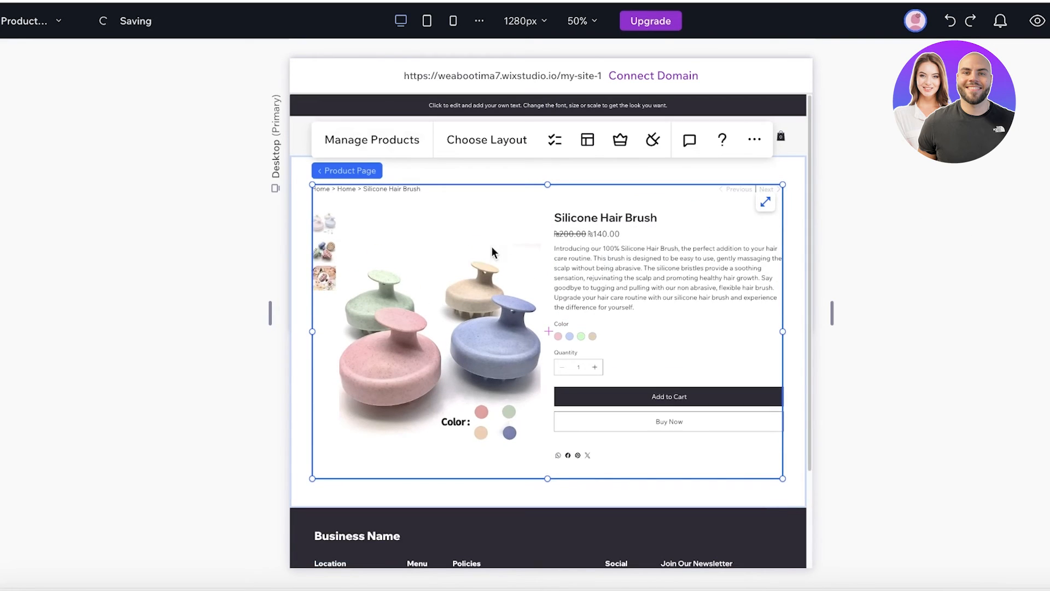
click(725, 166)
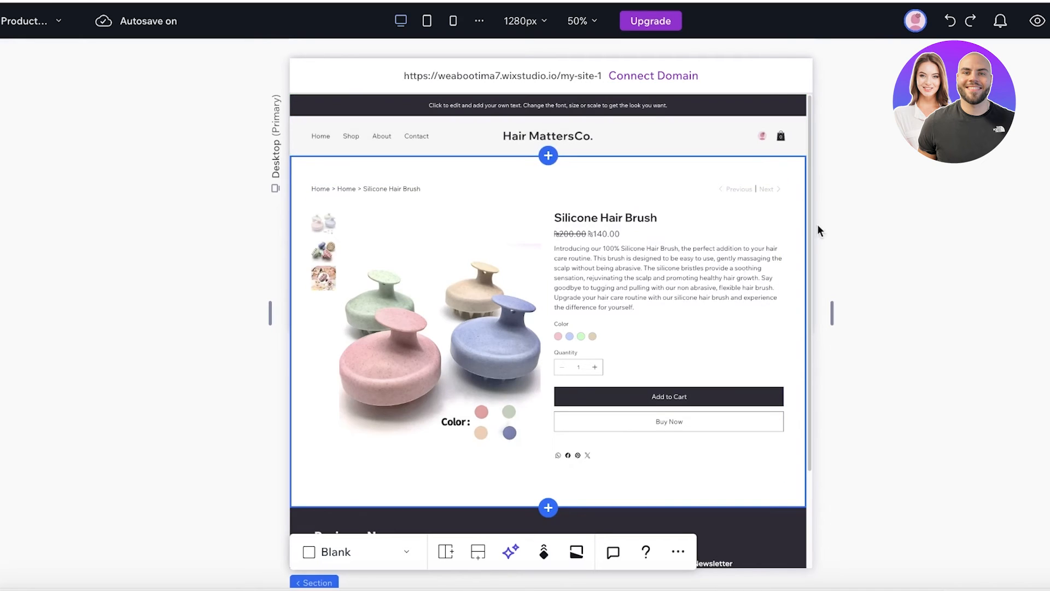
scroll(596, 356, down, 2)
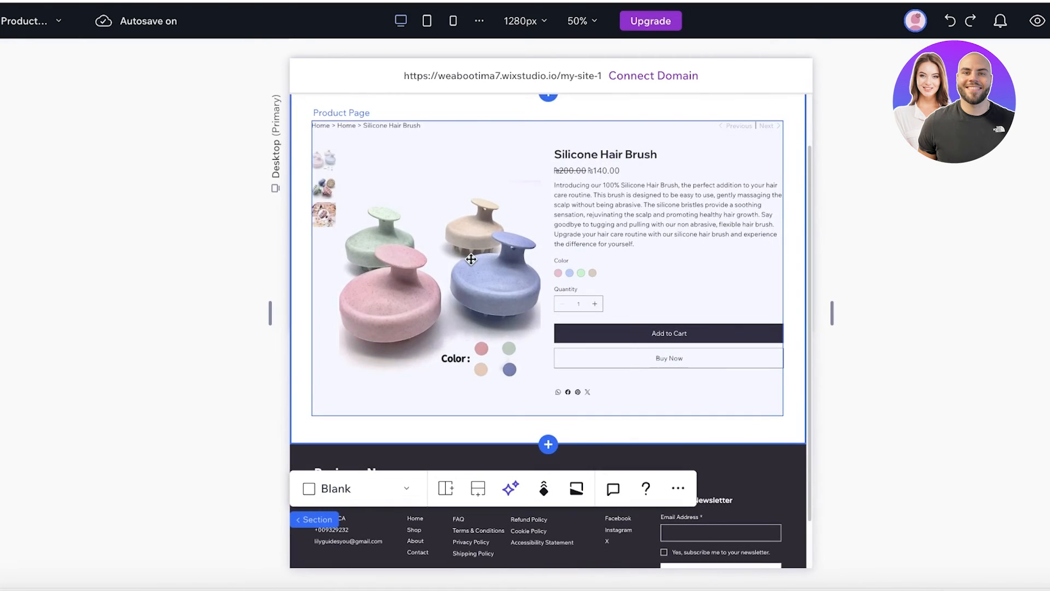
click(17, 20)
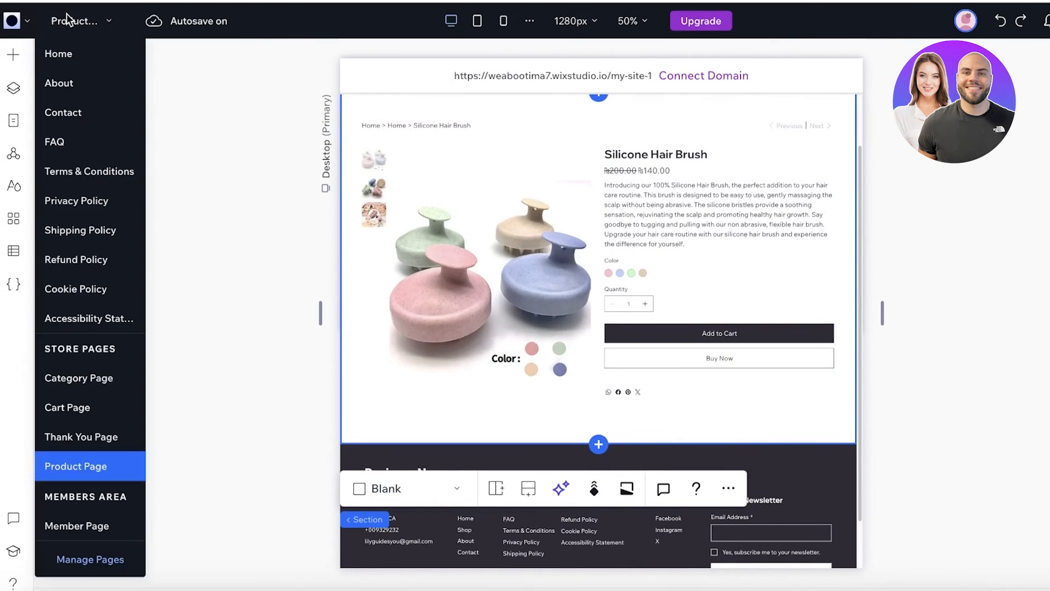
- Switch to the store's category page and display the Hair Tools category
click(81, 379)
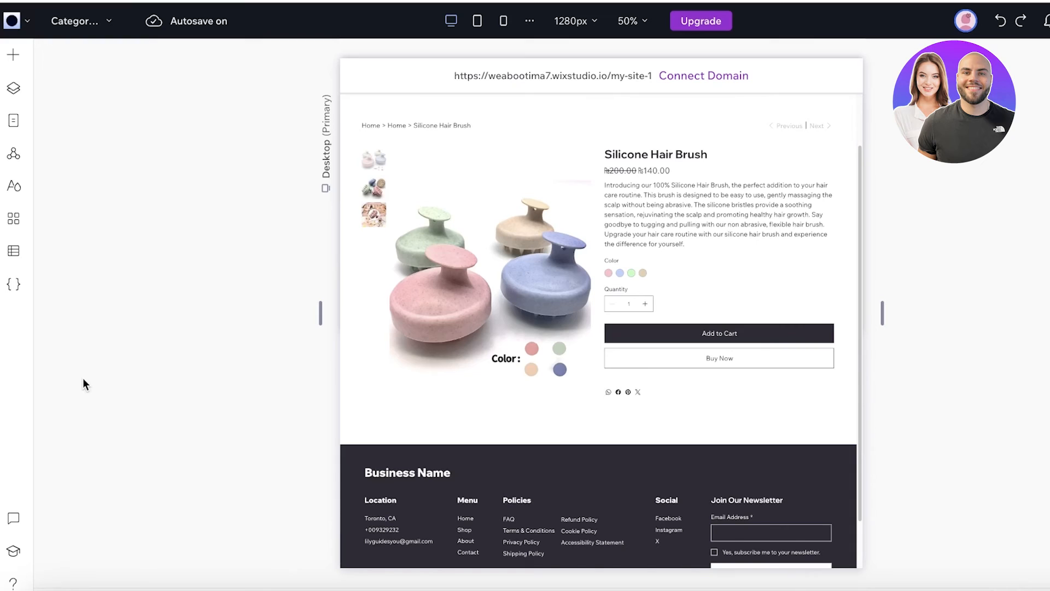
click(537, 248)
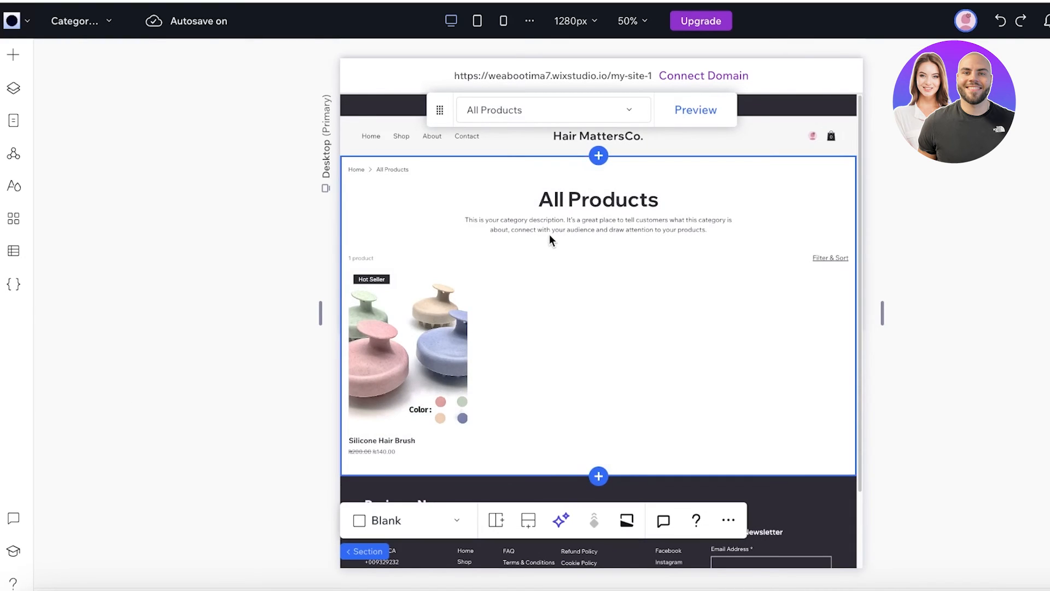
click(569, 192)
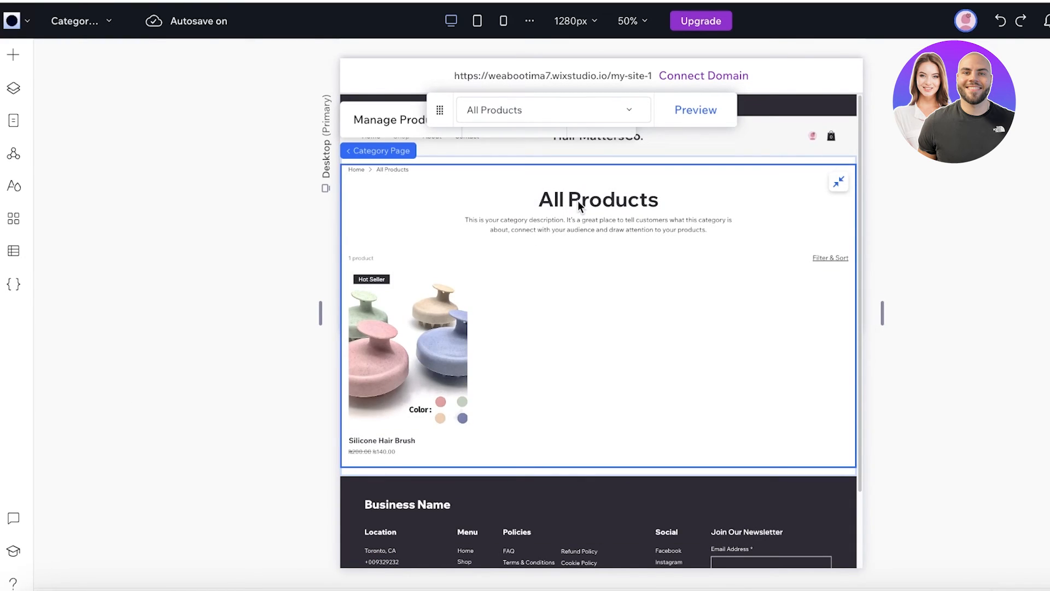
click(524, 114)
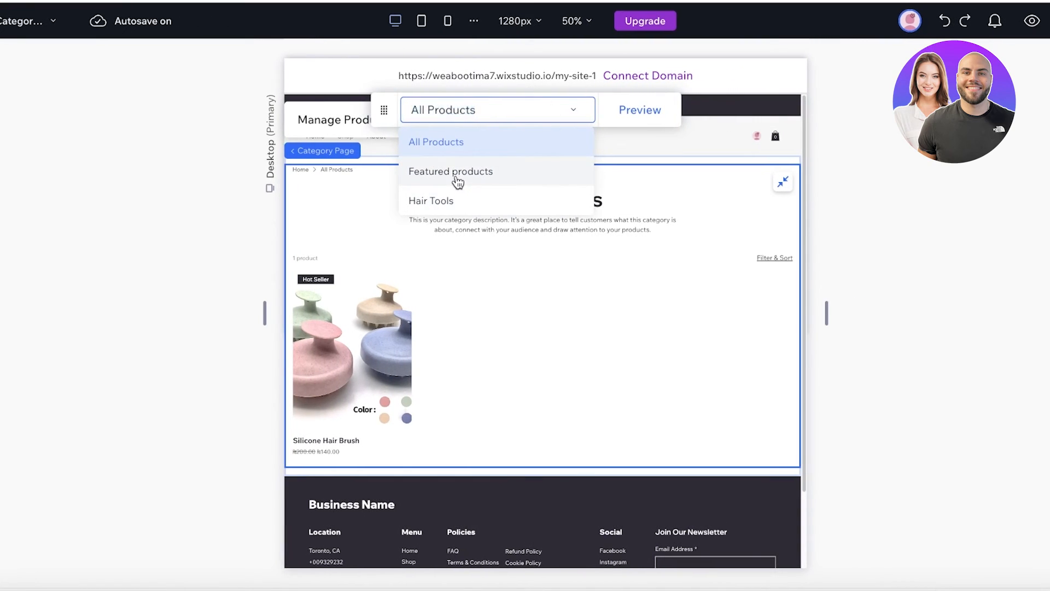
click(458, 174)
click(497, 119)
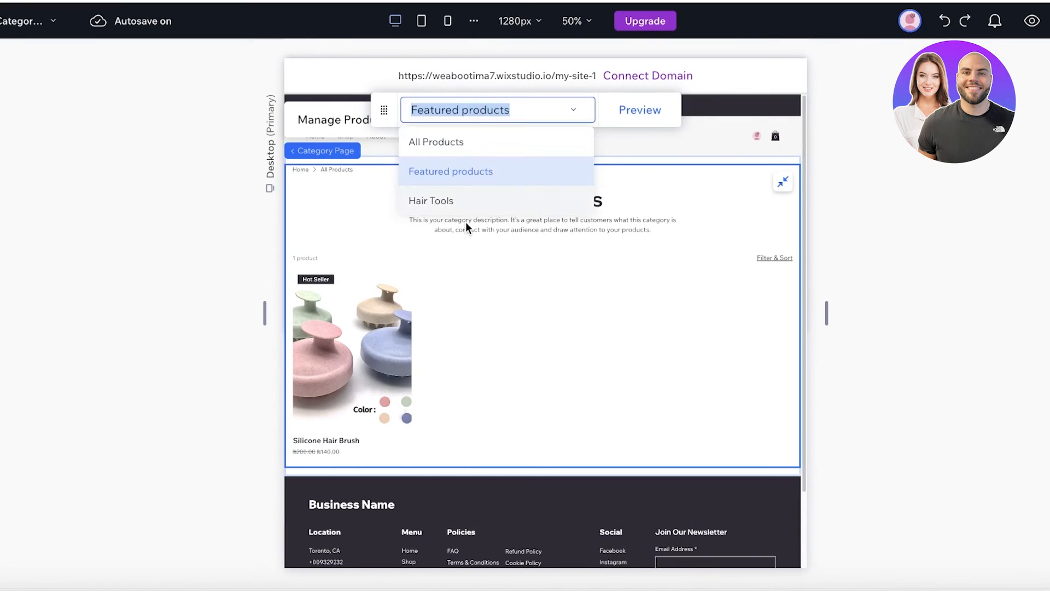
click(465, 200)
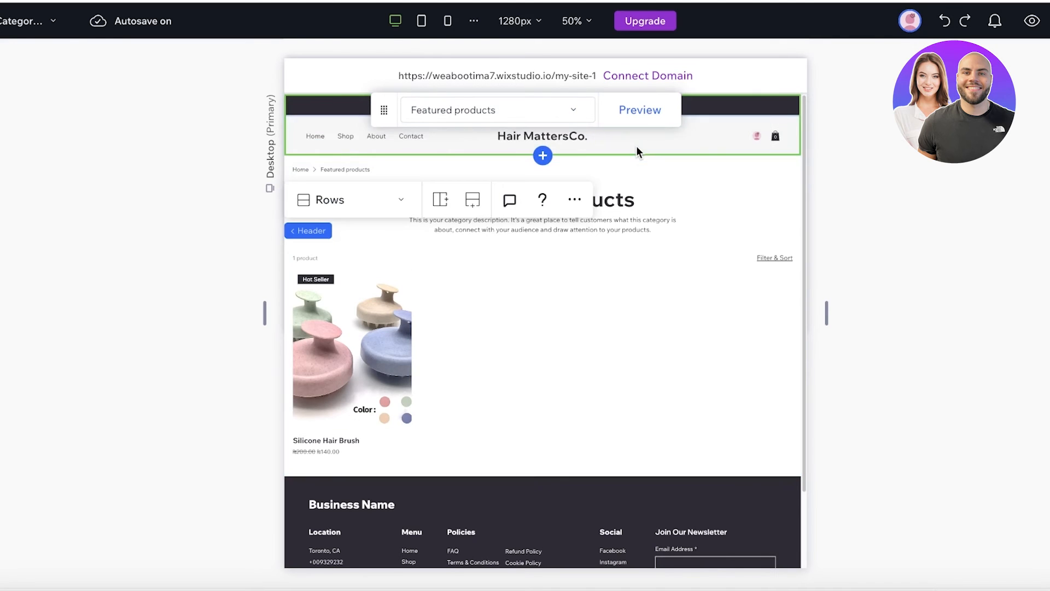
- In the header menu editor, start a new page link and search pages for 'ca'
click(345, 136)
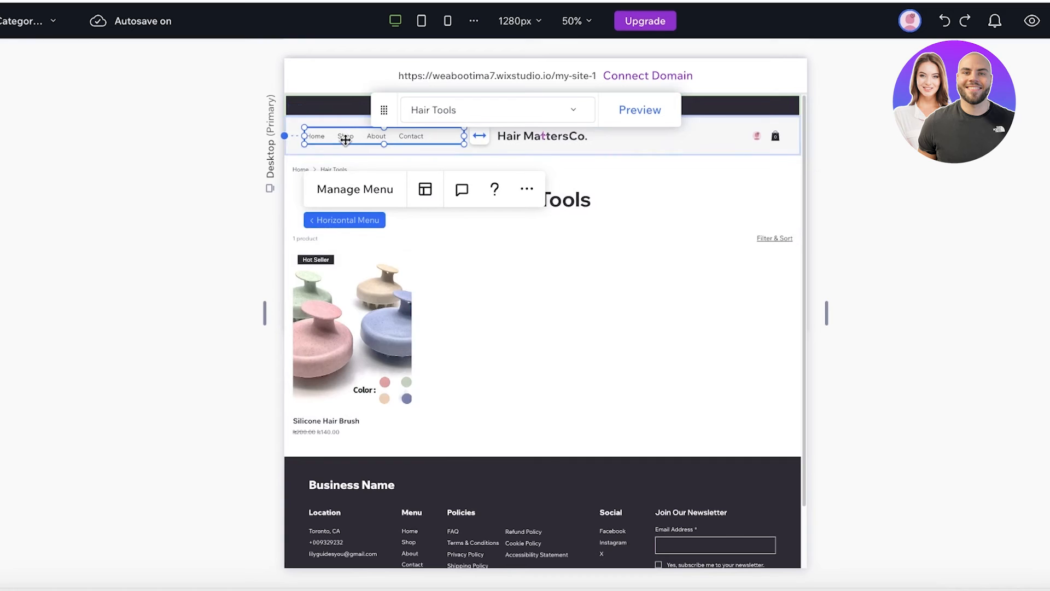
click(346, 190)
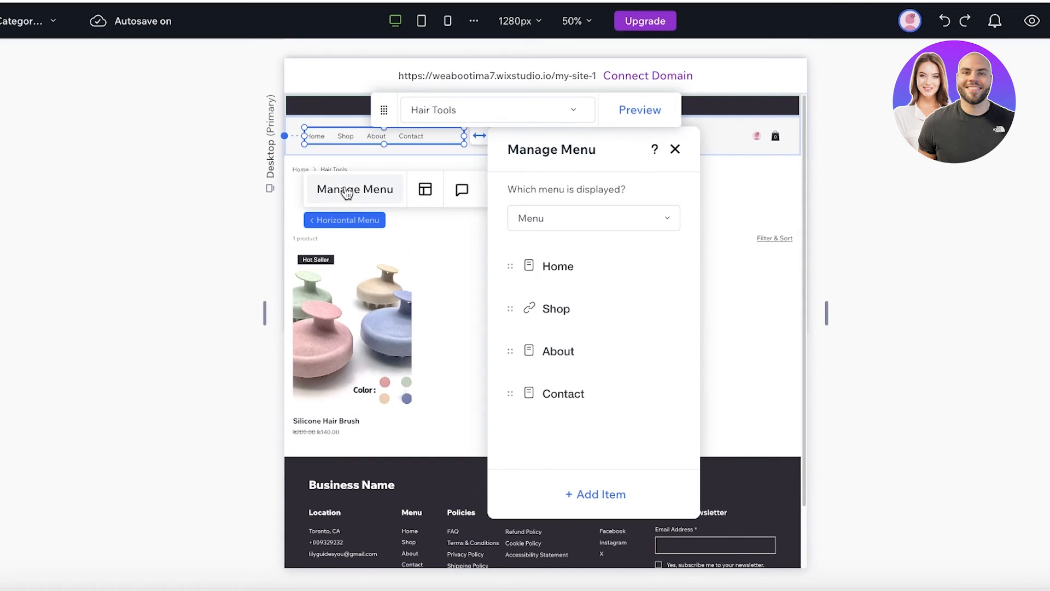
click(602, 495)
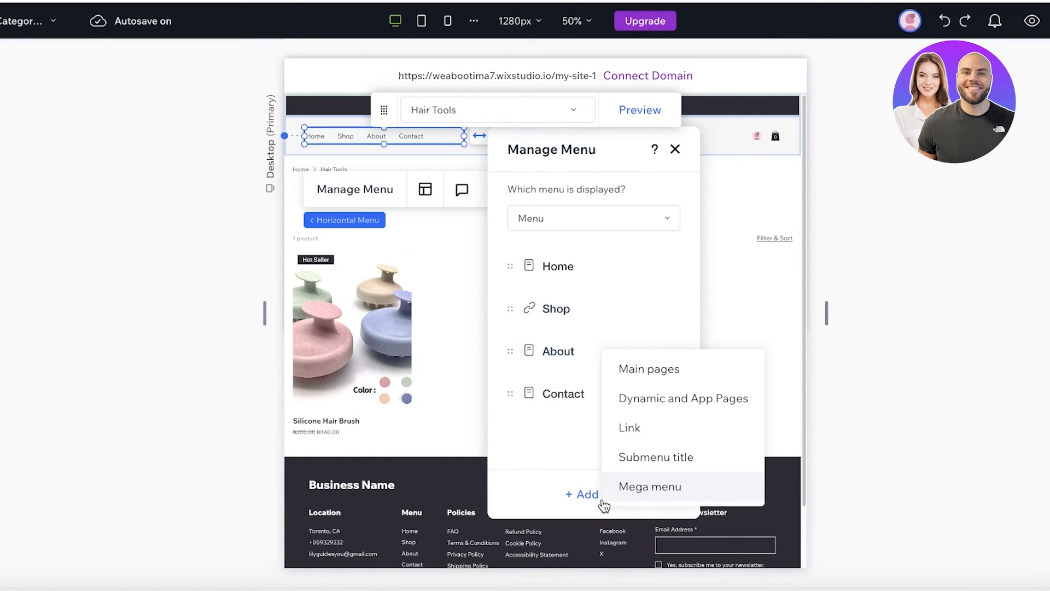
click(653, 382)
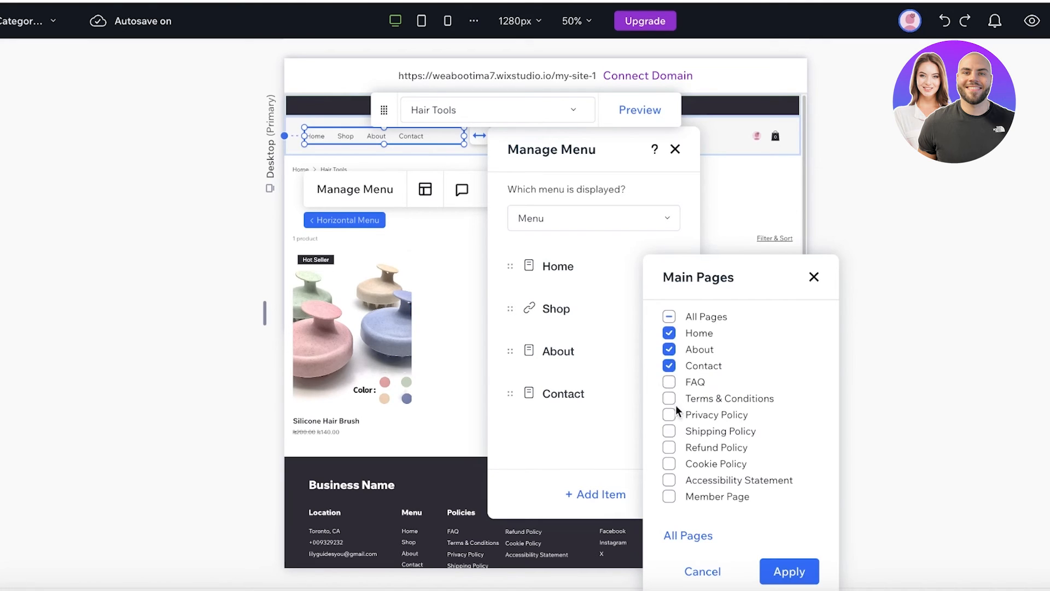
click(673, 539)
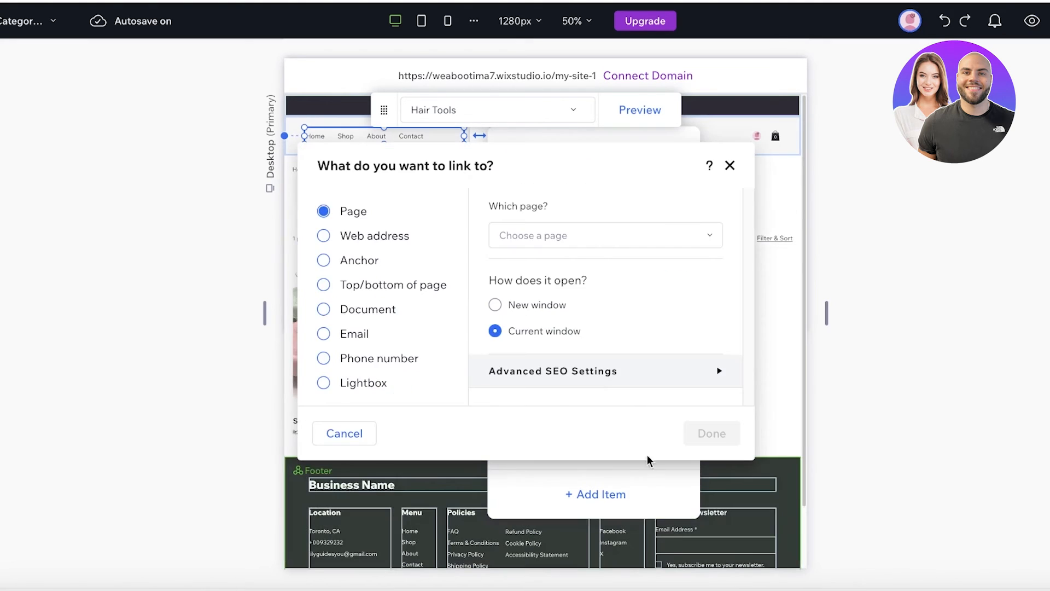
click(523, 238)
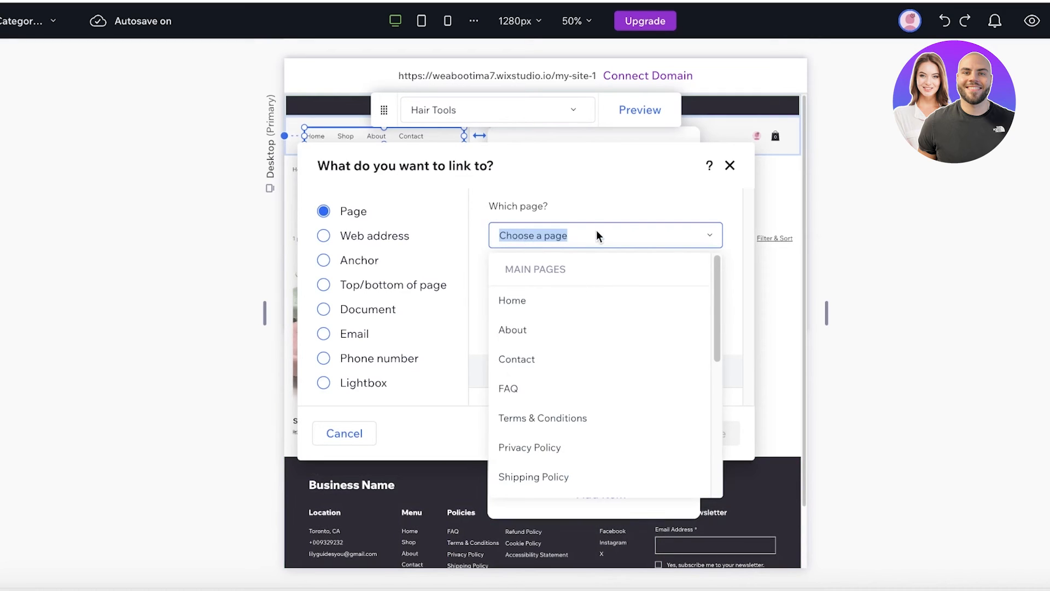
key(BackSpace)
text(sh)
key(BackSpace)
key(BackSpace)
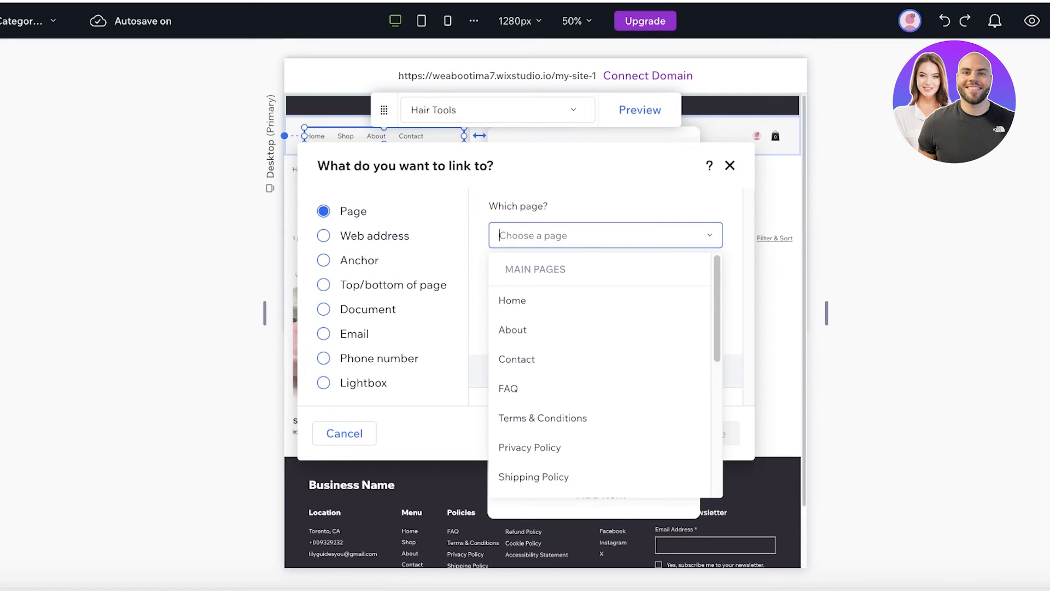
text(a)
key(BackSpace)
text(ca)
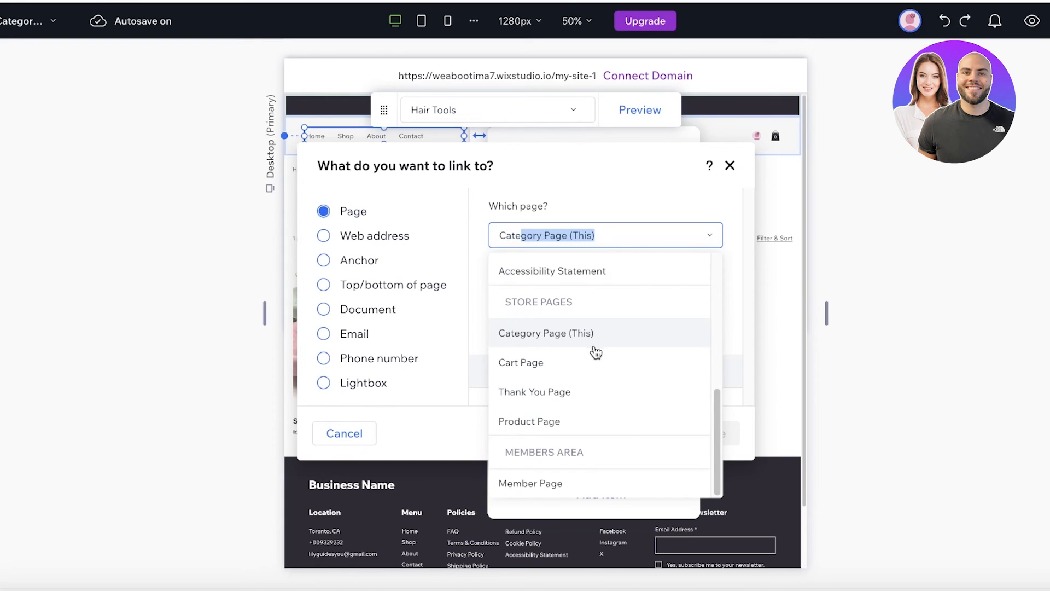
- Add a Category Page menu item named 'All Produ', then remove it again
click(587, 334)
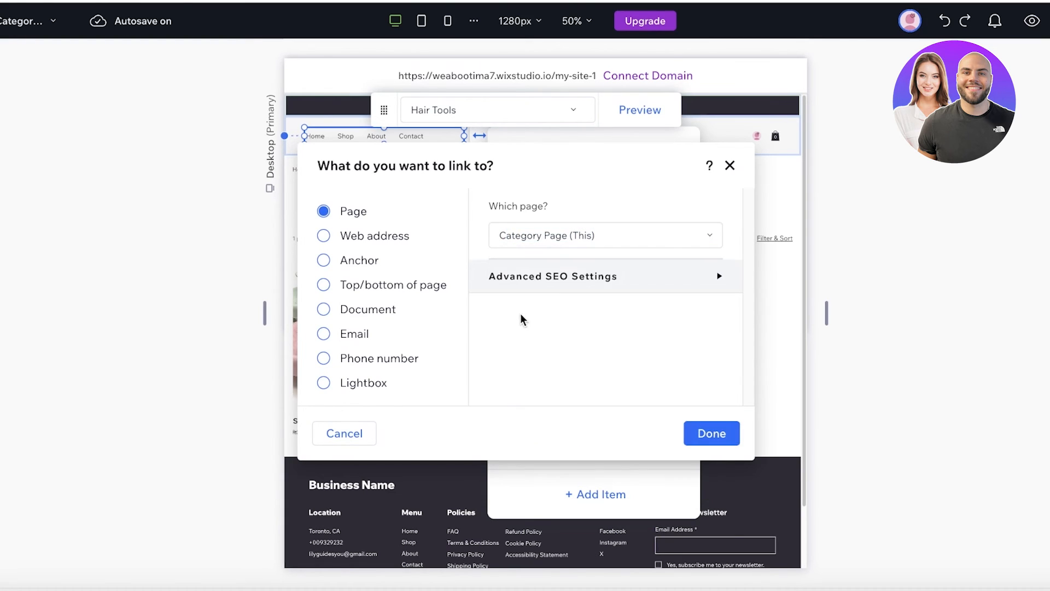
click(716, 437)
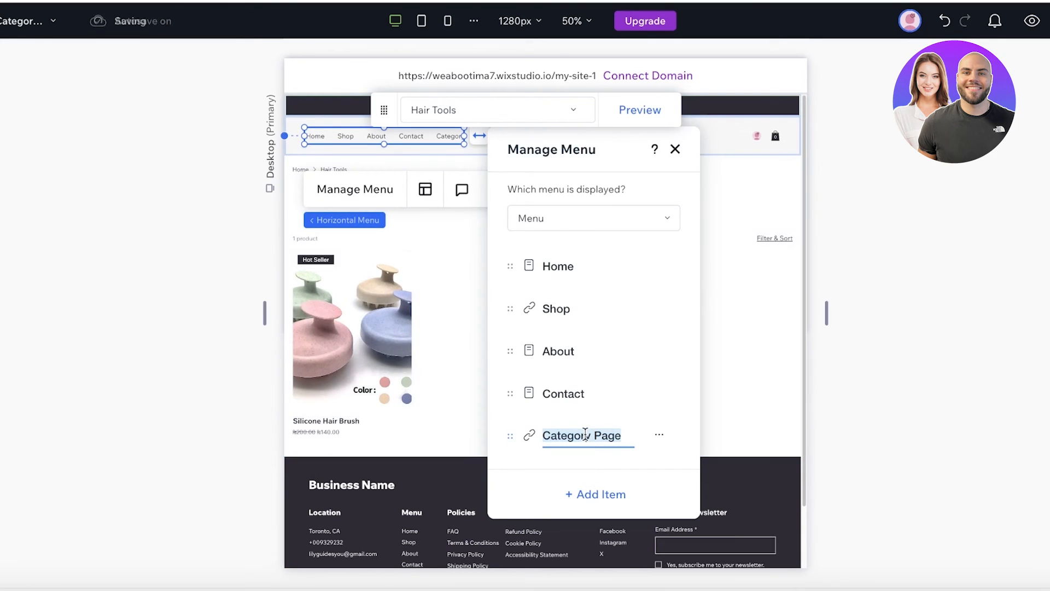
text(All)
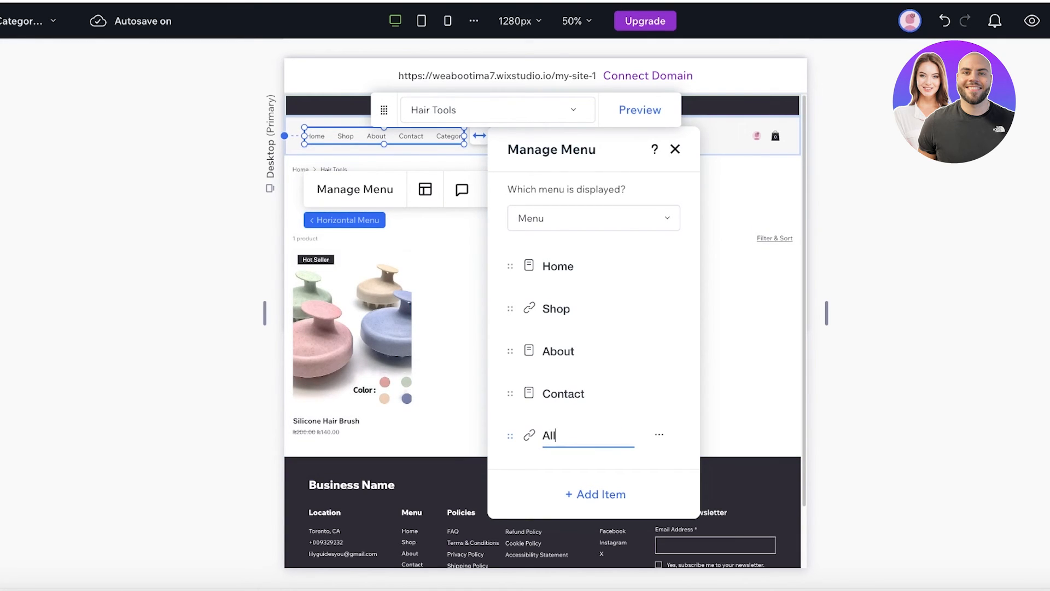
text( Produ)
key(Return)
click(665, 434)
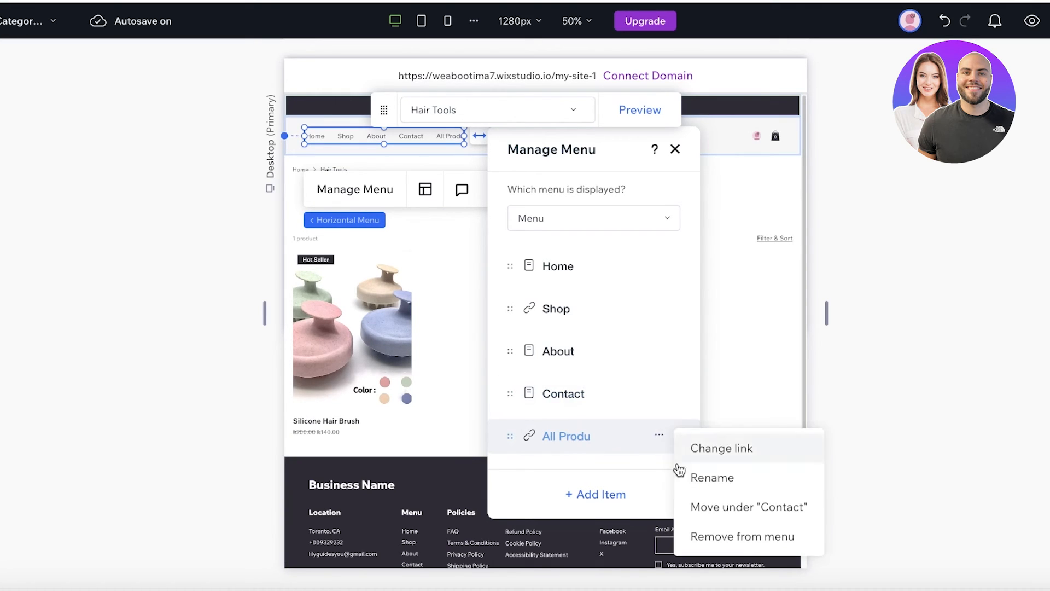
click(720, 534)
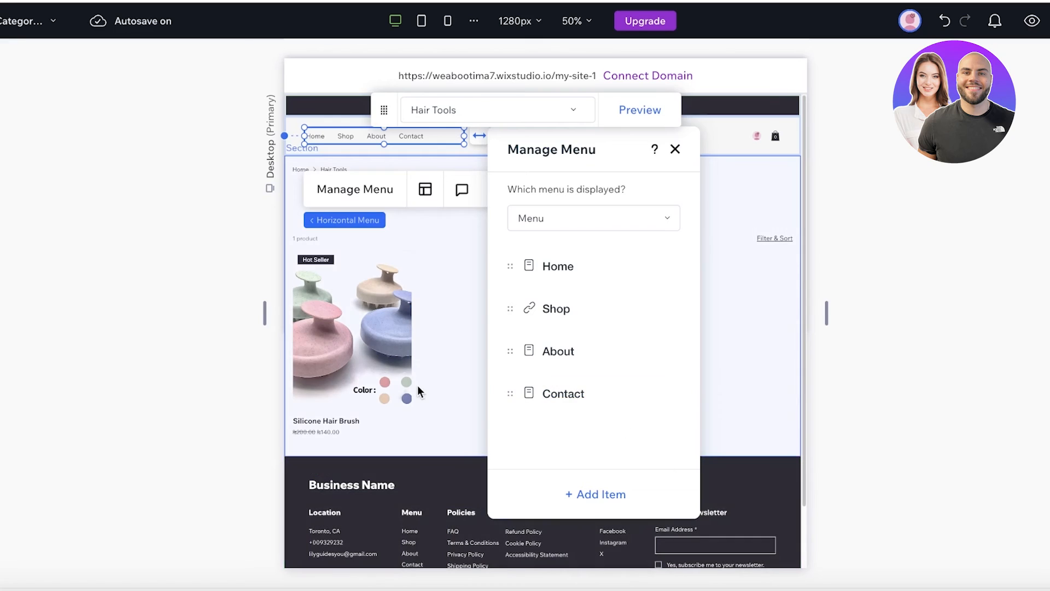
click(418, 385)
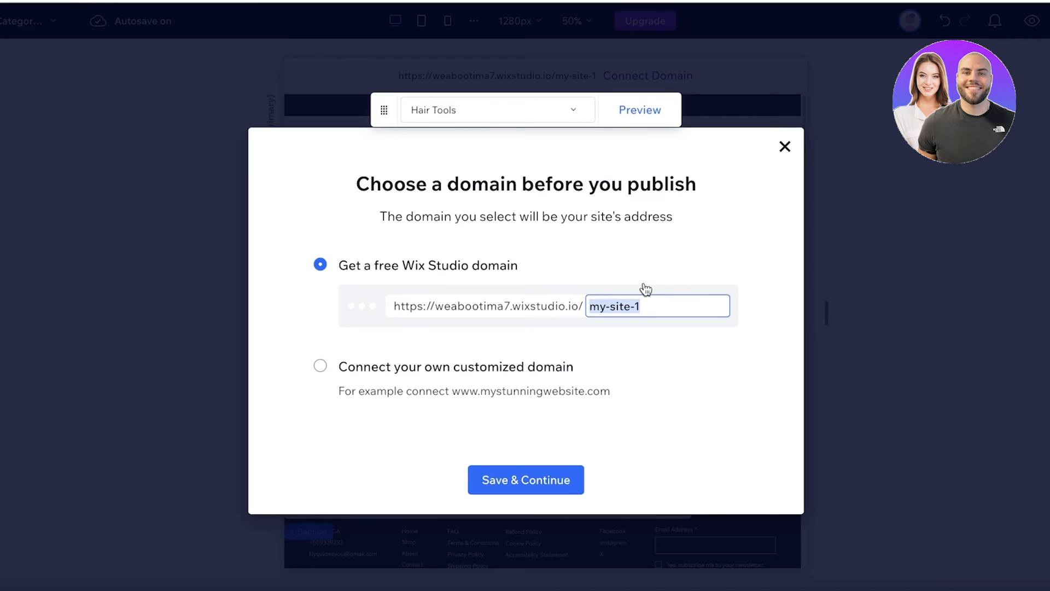
- Change the free domain ending from my-site-1 to hairmatterco and publish the site
key(BackSpace)
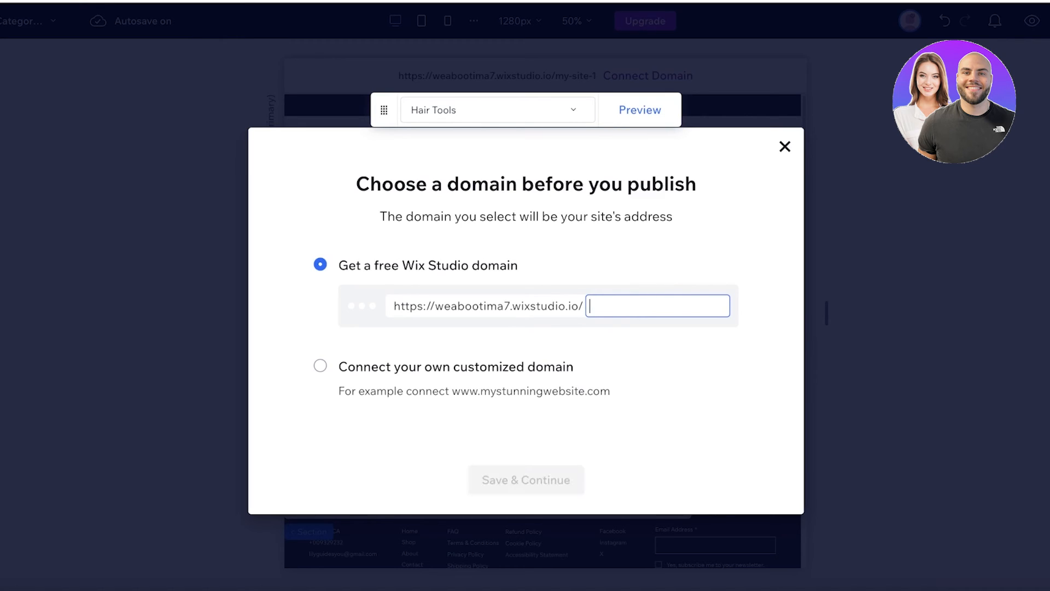
text(A)
key(BackSpace)
click(320, 370)
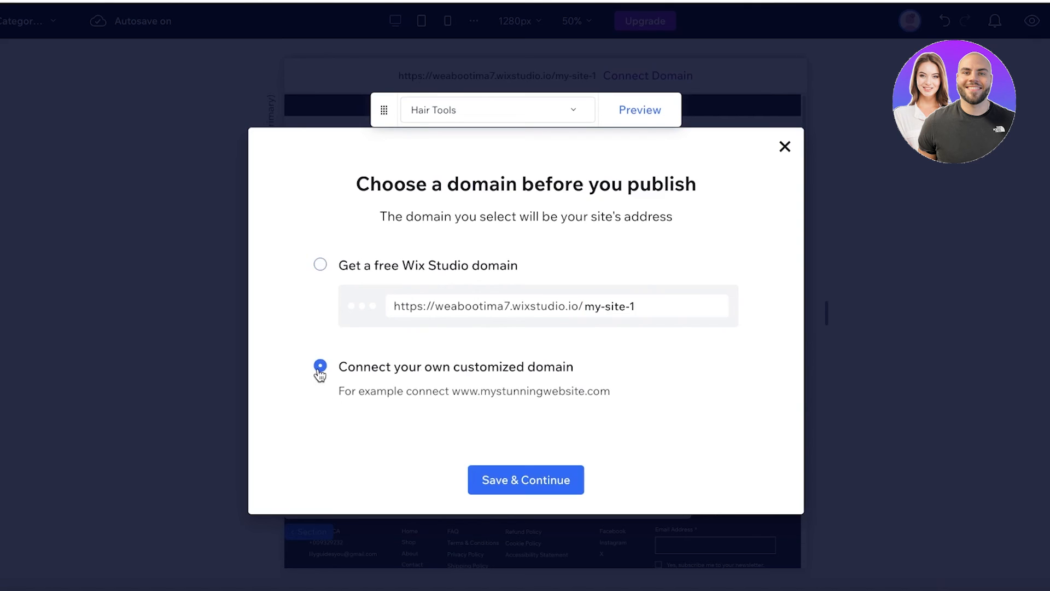
click(618, 309)
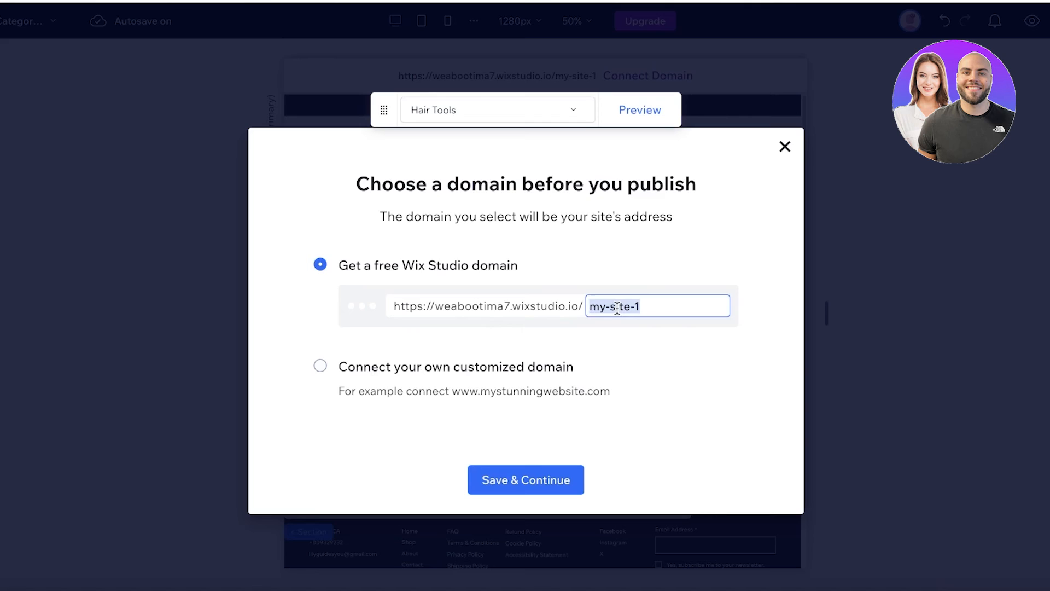
text(A)
key(BackSpace)
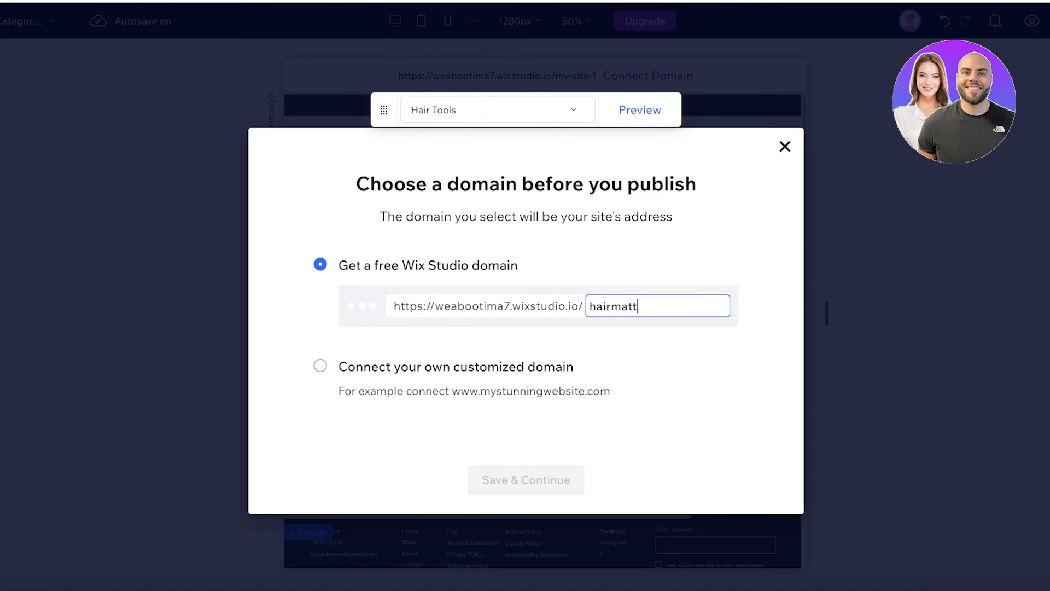
text(hairmatterco)
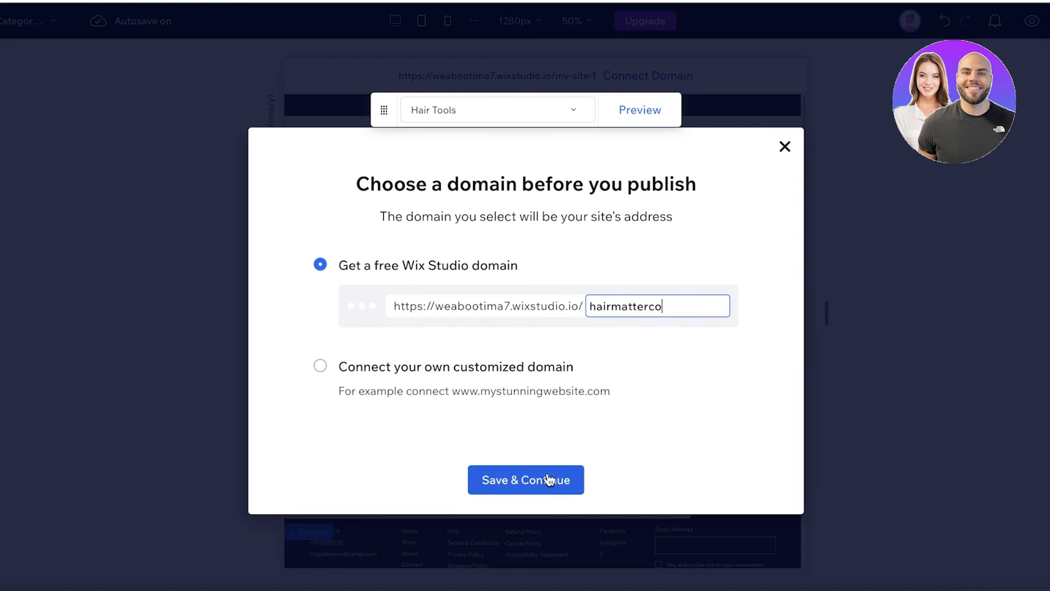
click(546, 479)
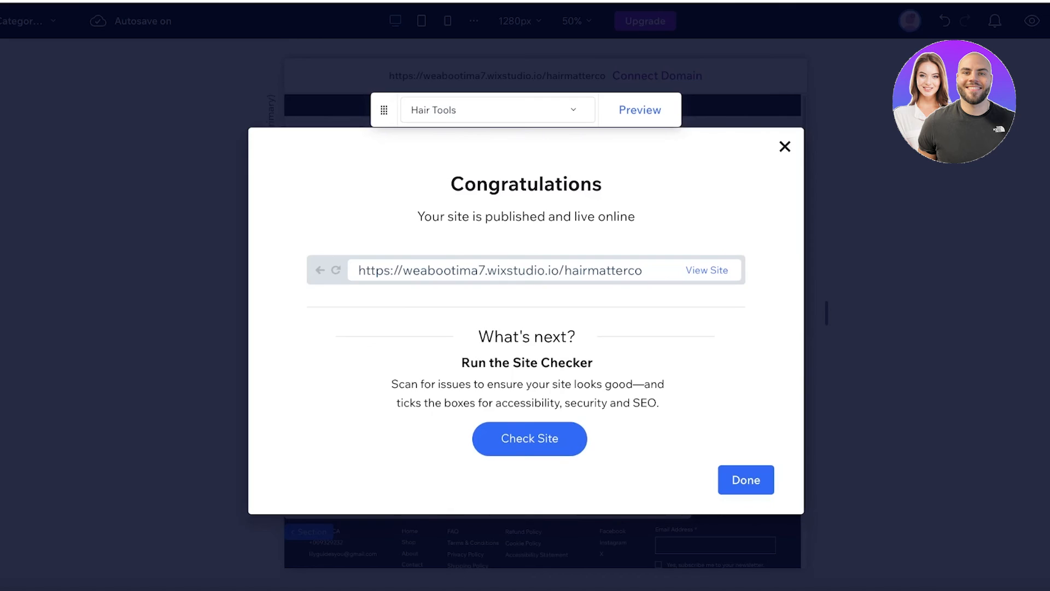
click(556, 438)
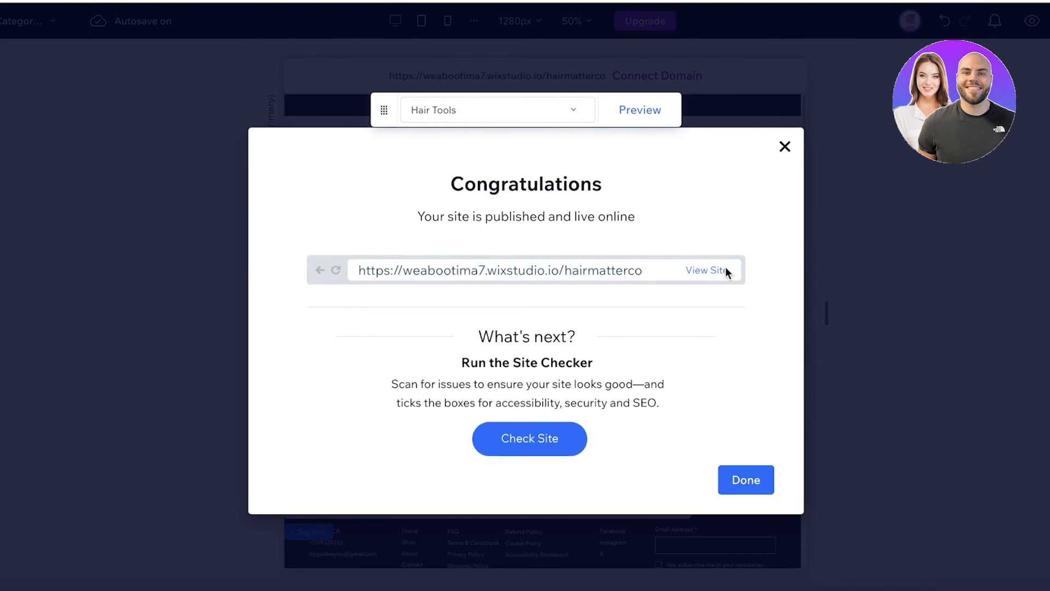
- View the live site and go to its All Products page via Shop
click(725, 268)
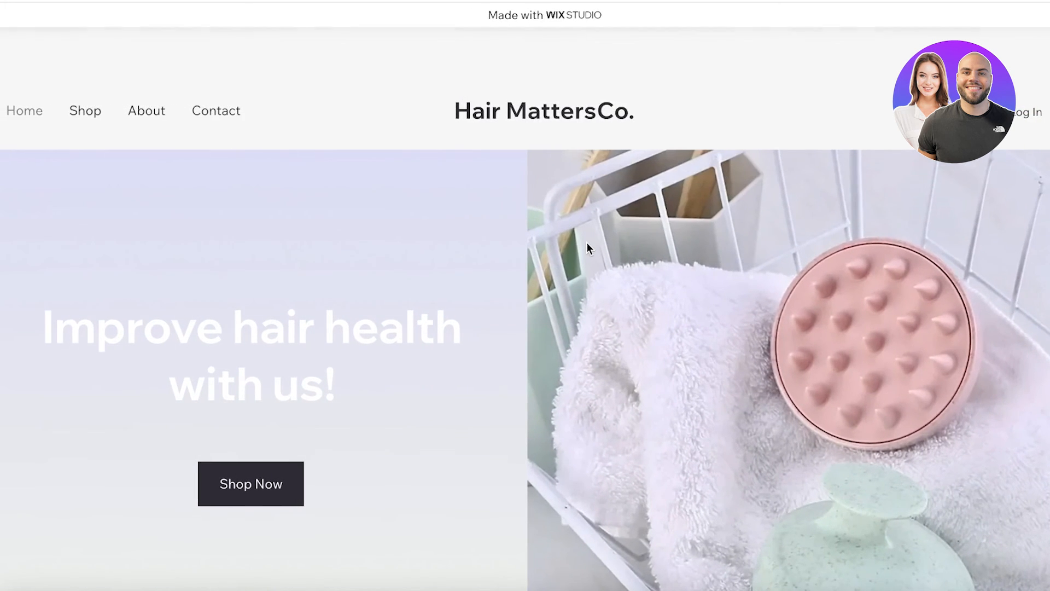
scroll(589, 249, down, 3)
scroll(597, 238, down, 8)
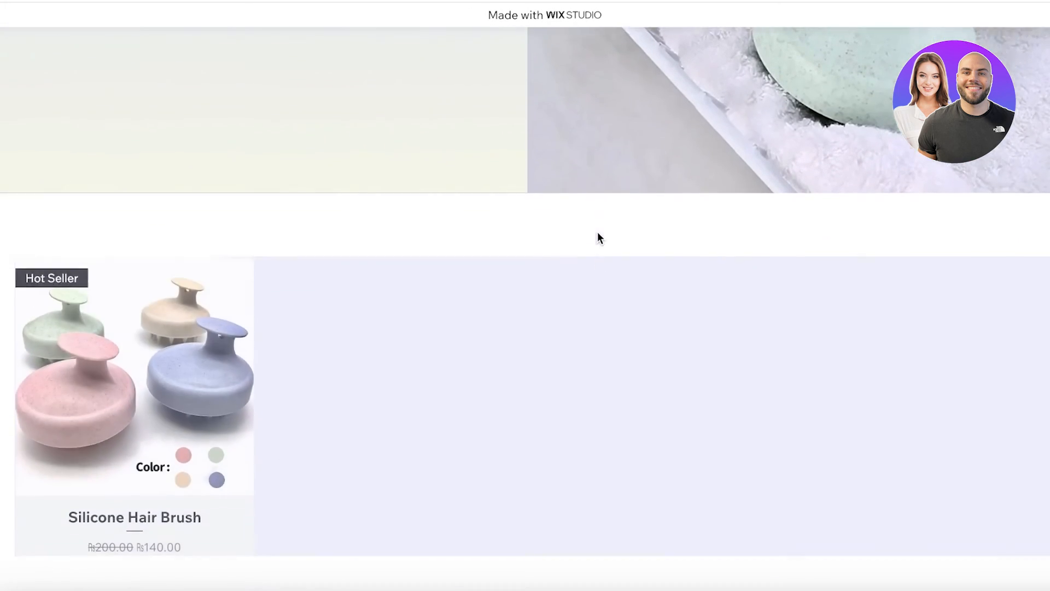
scroll(598, 238, down, 10)
scroll(1029, 222, up, 3)
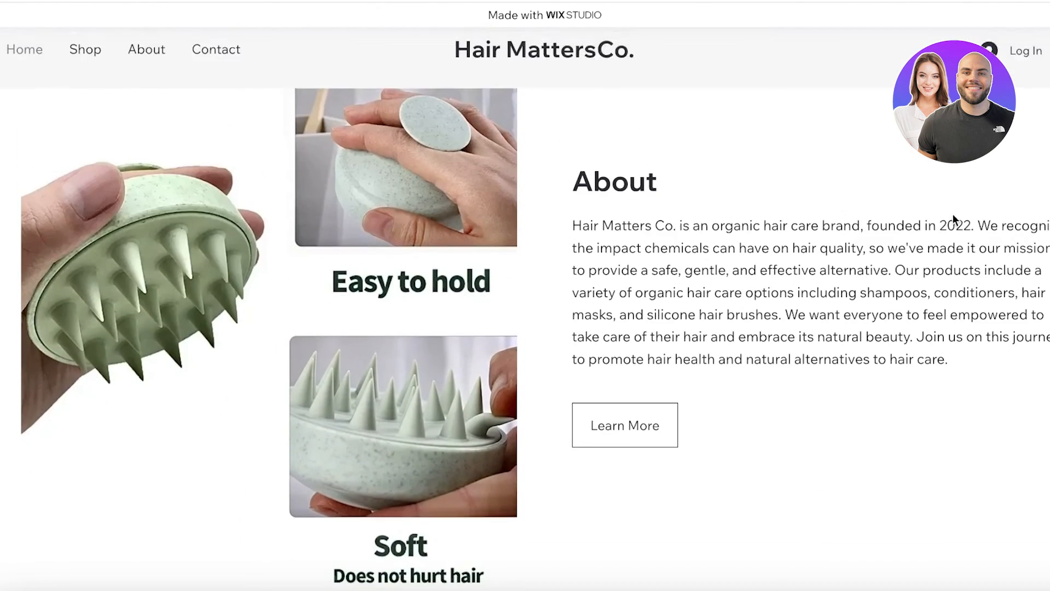
scroll(953, 219, down, 8)
scroll(795, 262, up, 15)
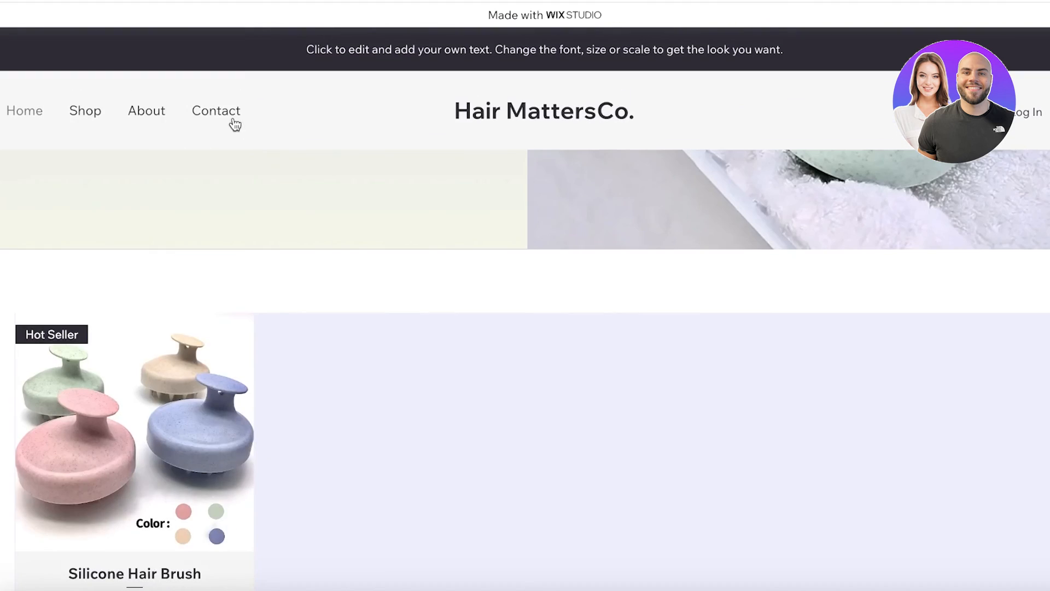
click(103, 114)
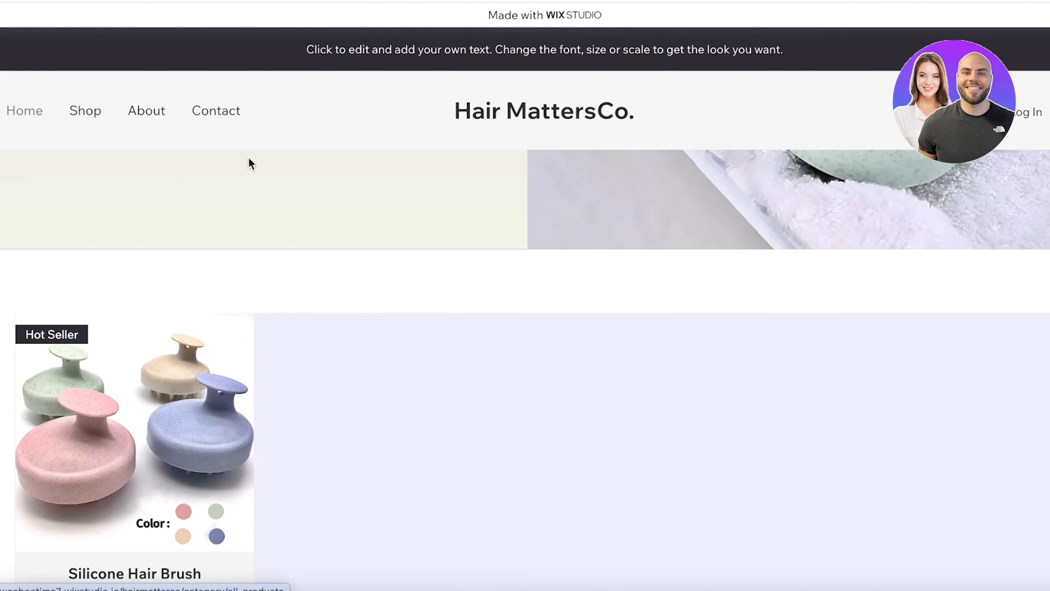
scroll(209, 333, down, 3)
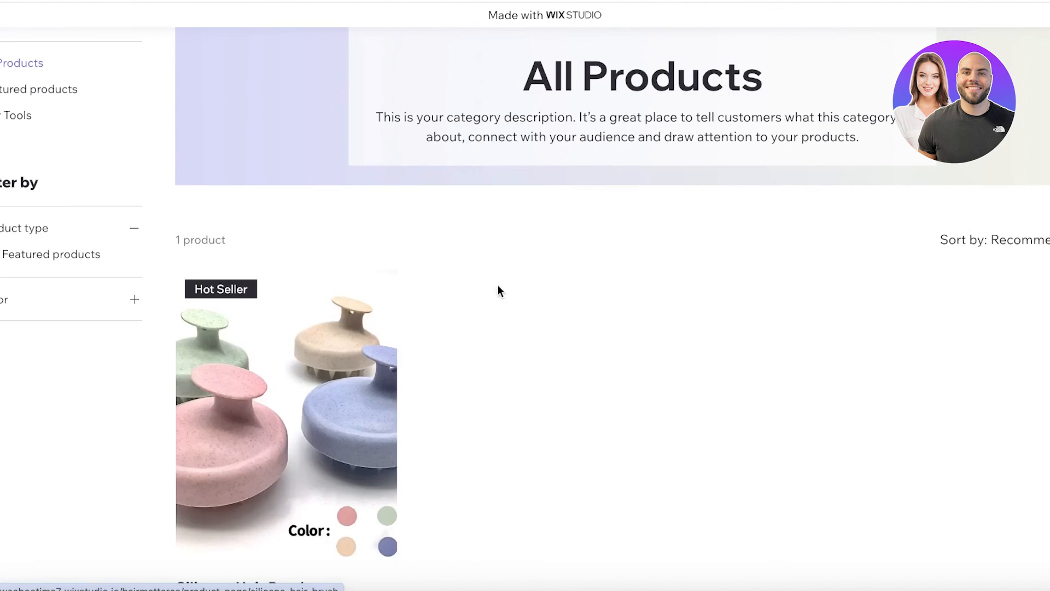
scroll(293, 333, down, 2)
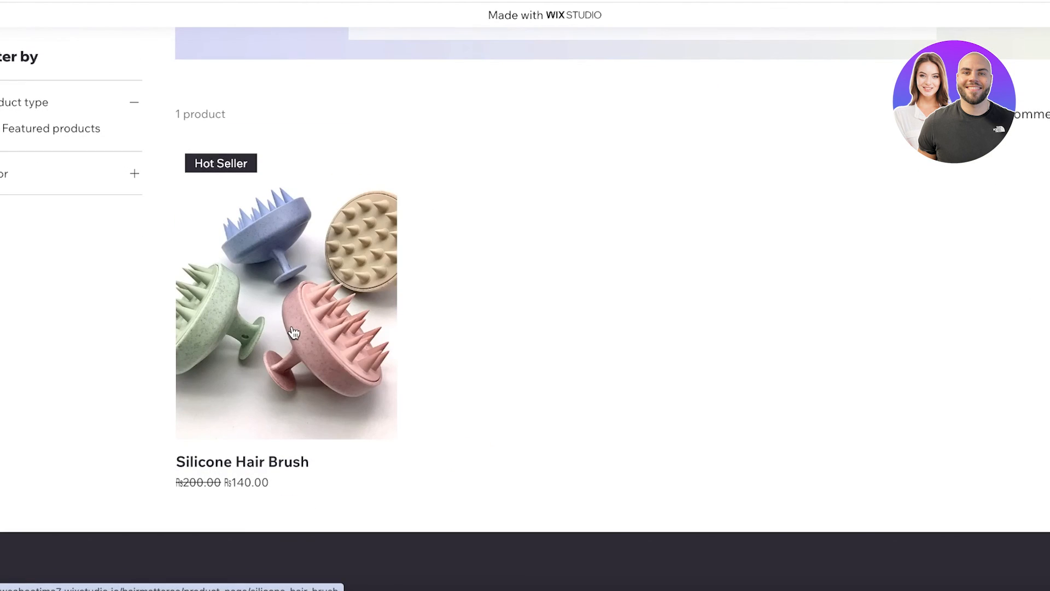
- Open the Silicone Hair Brush product page, priced 140 down from 200
click(354, 189)
scroll(581, 309, down, 3)
scroll(445, 204, down, 6)
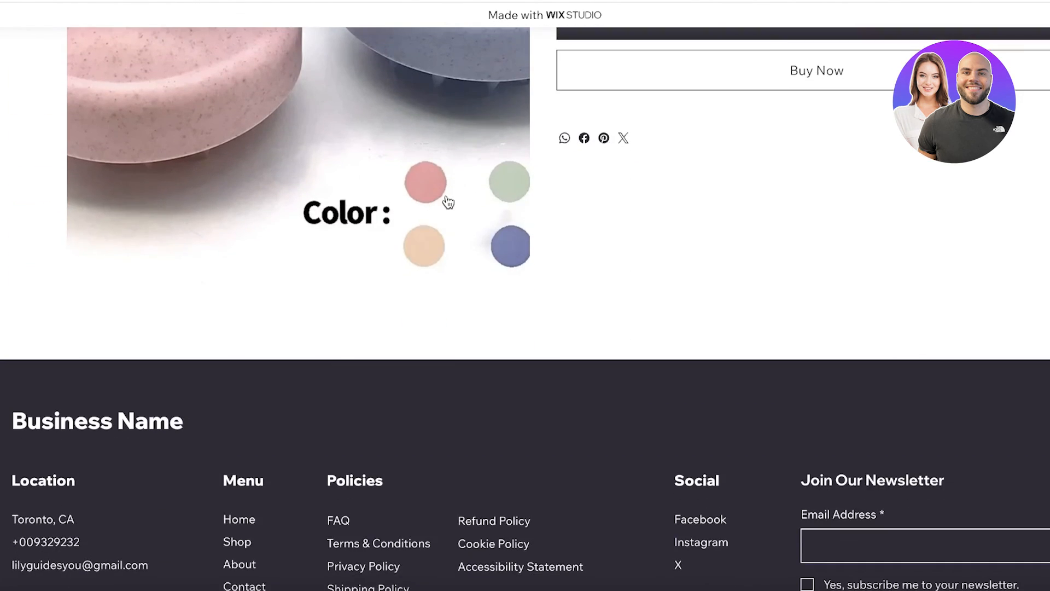
scroll(877, 234, up, 9)
scroll(933, 335, down, 5)
scroll(905, 361, up, 3)
scroll(308, 117, down, 1)
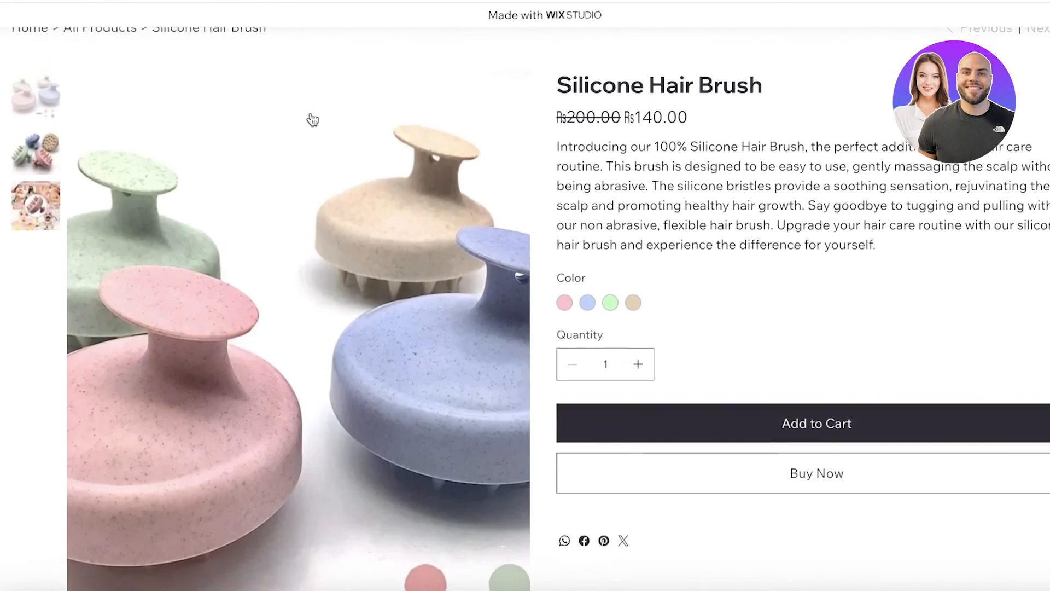
scroll(525, 306, up, 1)
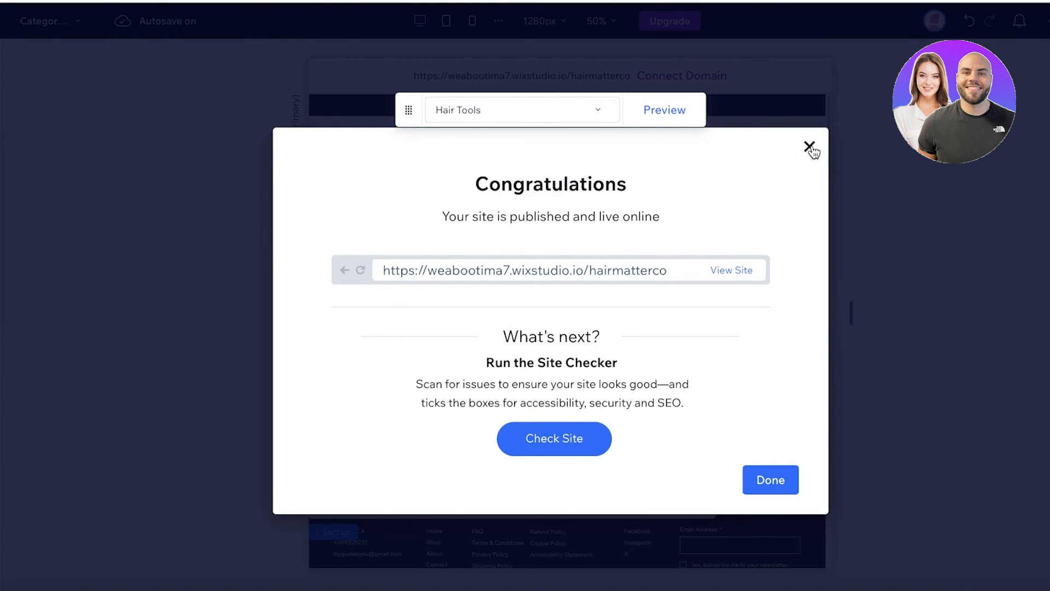
- Dismiss the publish confirmation and go from the editor to the site dashboard
click(809, 146)
click(1, 20)
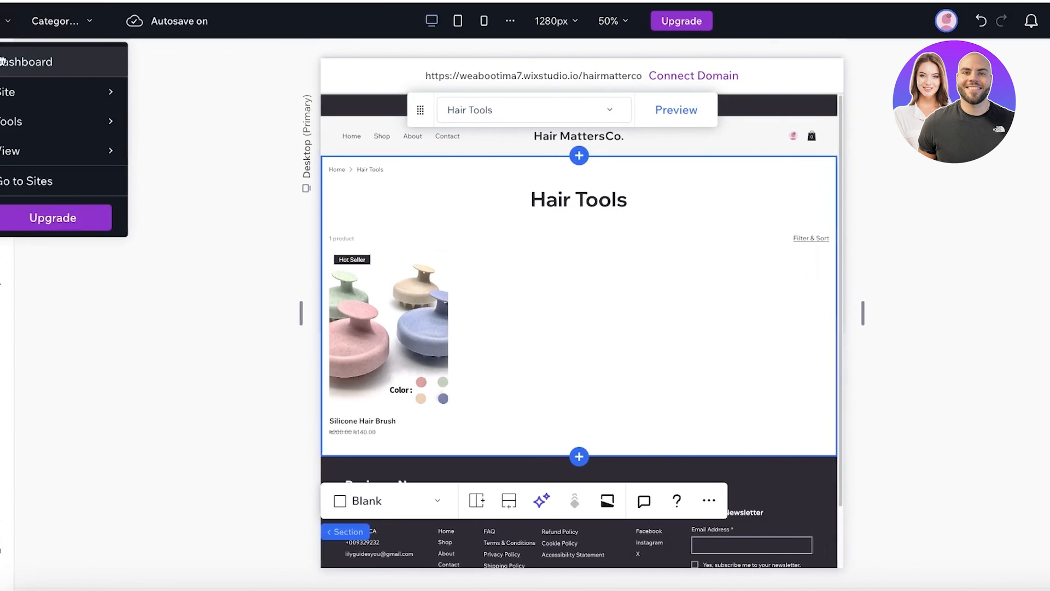
click(2, 61)
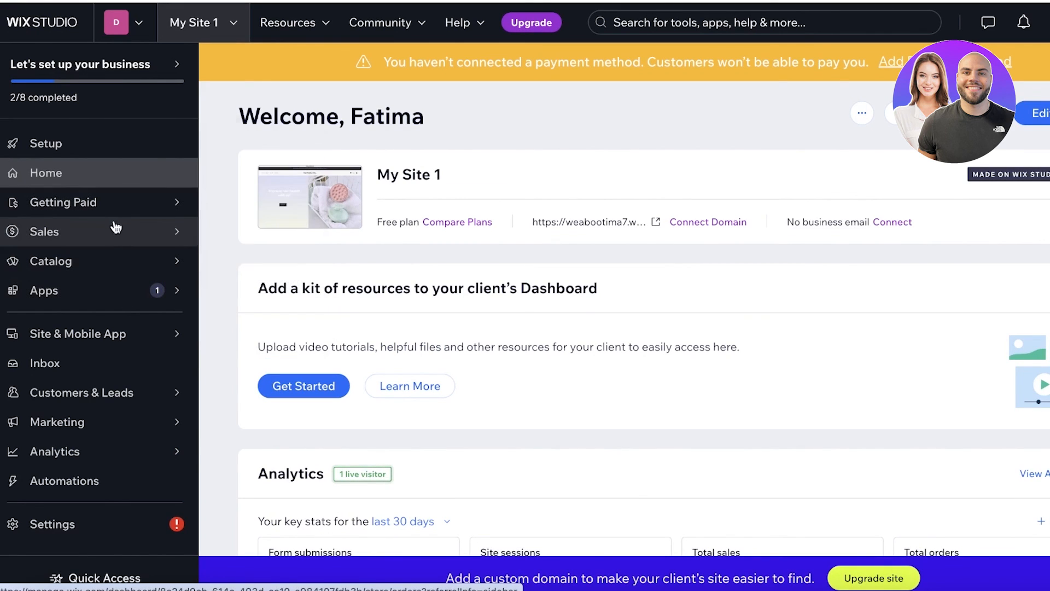
- Look over the dashboard's Settings page, then return to the dashboard home
mouse_move(119, 244)
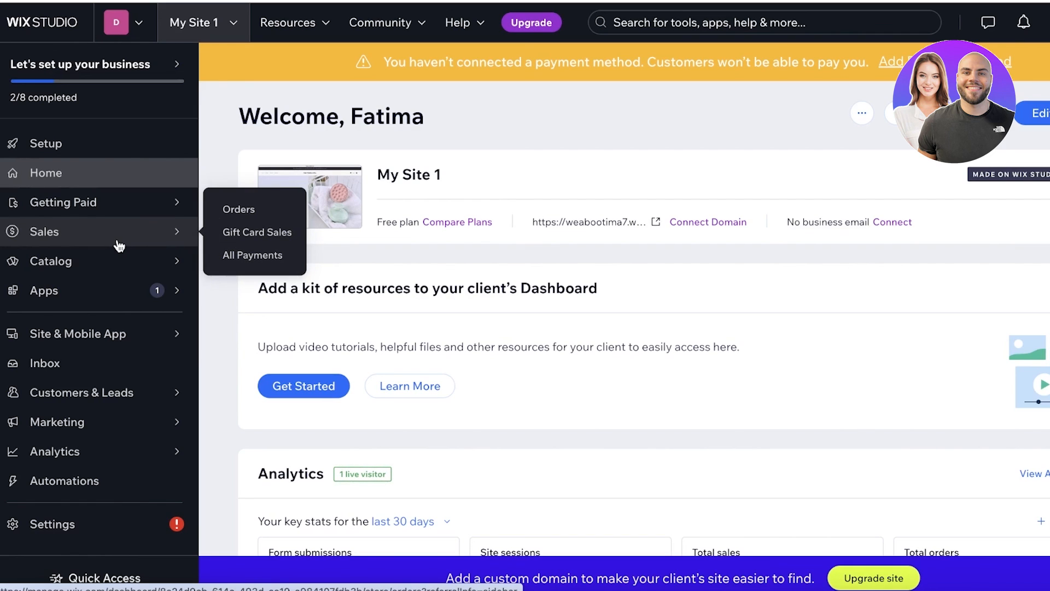
click(45, 524)
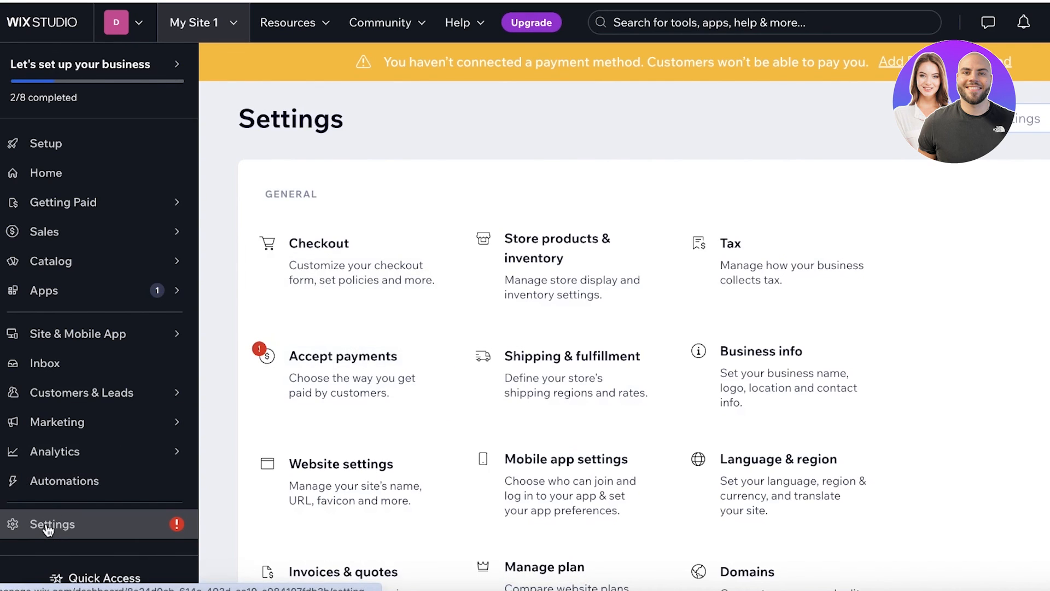
scroll(934, 263, down, 1)
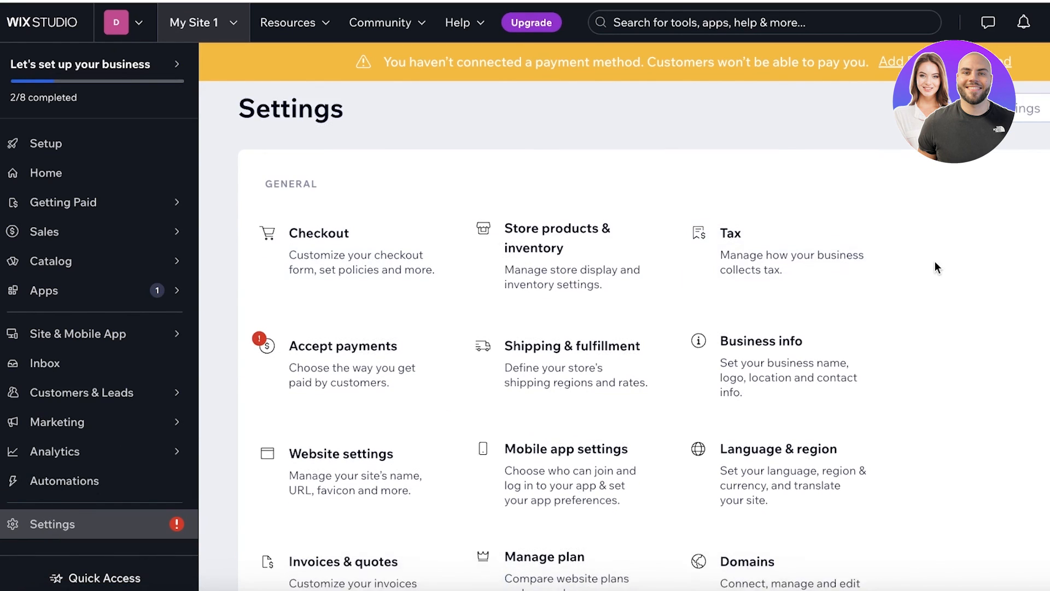
scroll(940, 316, down, 2)
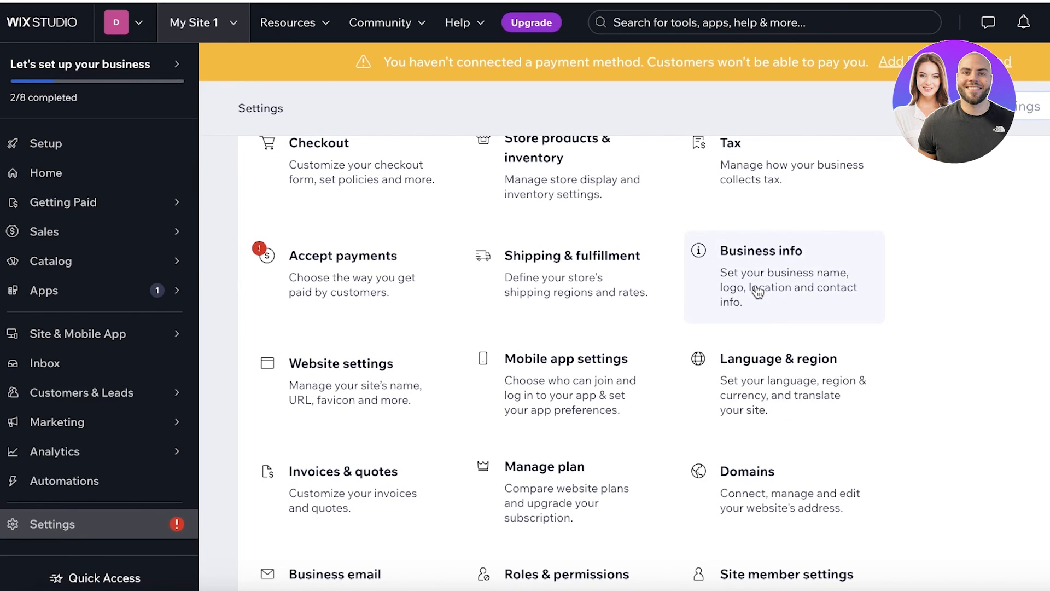
scroll(758, 292, down, 3)
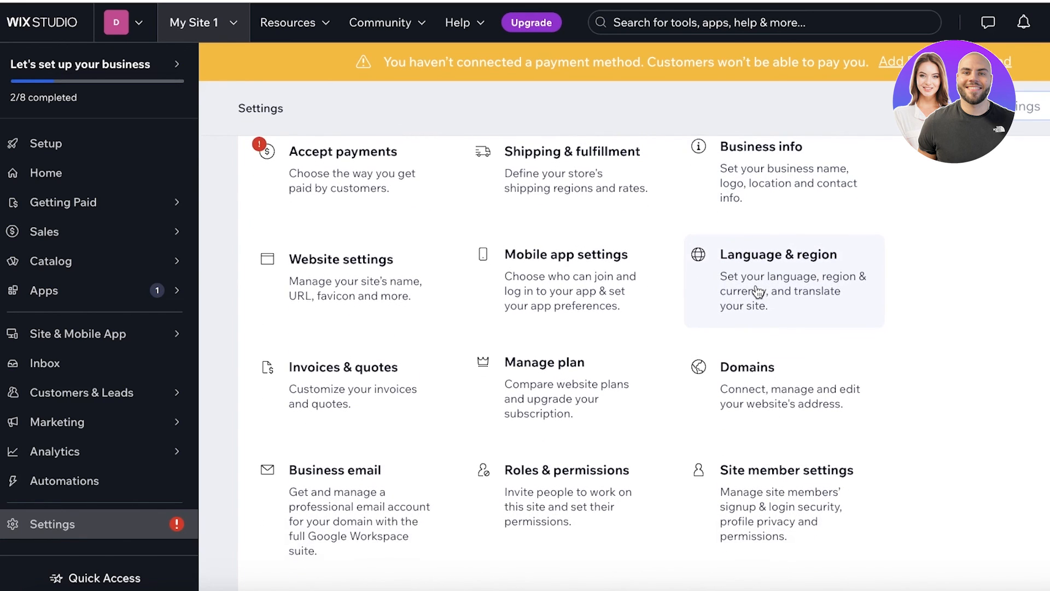
scroll(761, 293, down, 10)
scroll(1022, 302, down, 4)
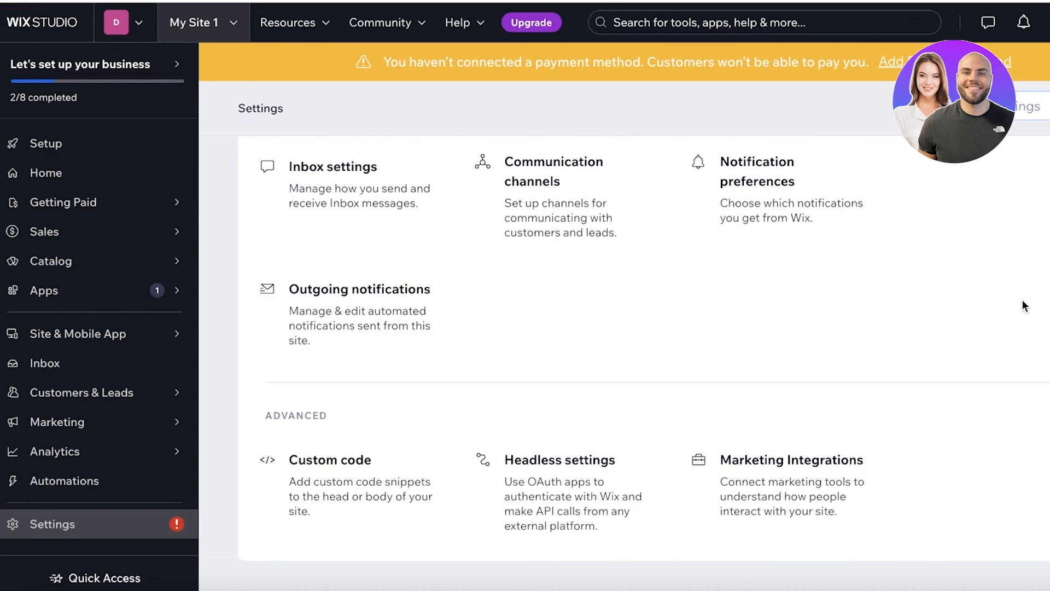
scroll(1022, 302, up, 15)
scroll(1022, 302, up, 2)
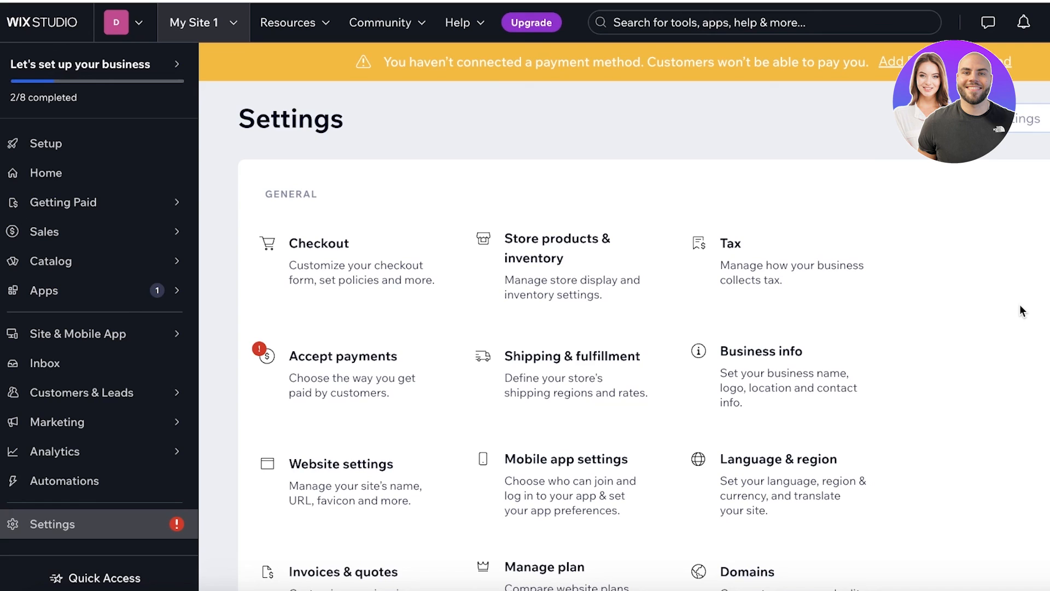
scroll(1018, 304, down, 5)
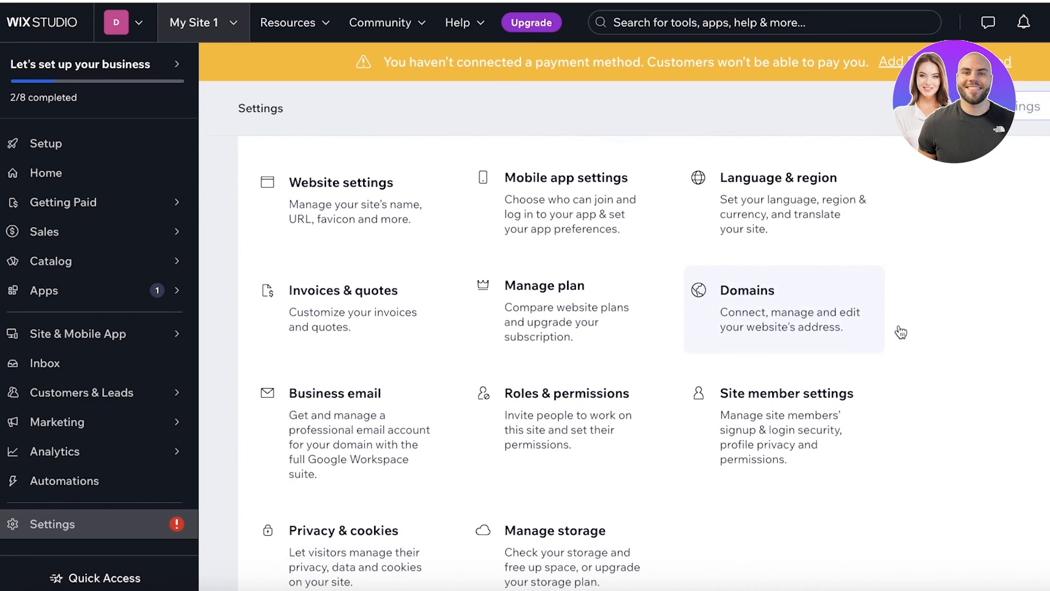
click(82, 173)
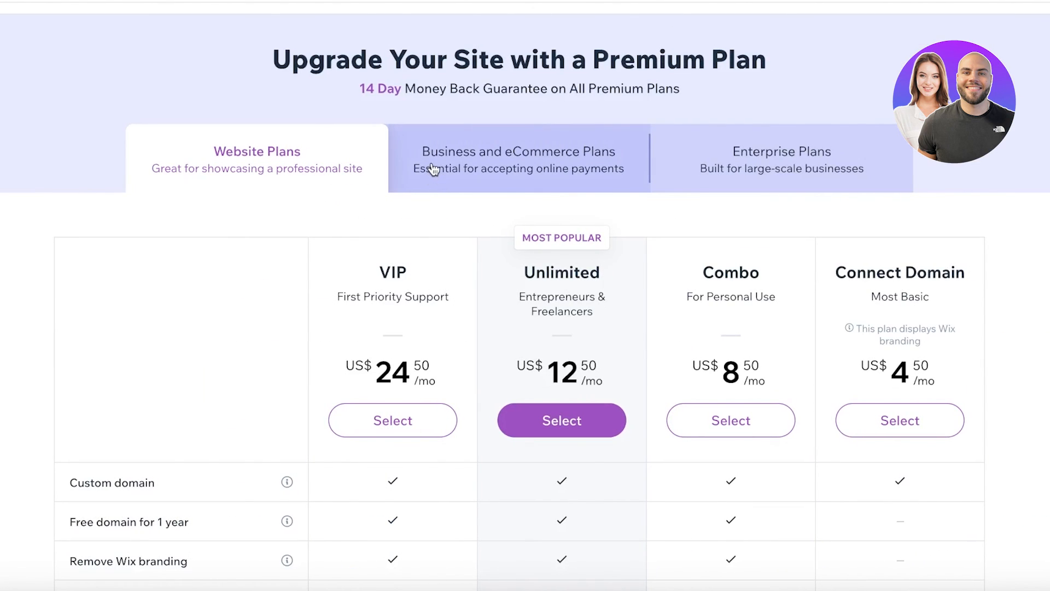
click(432, 164)
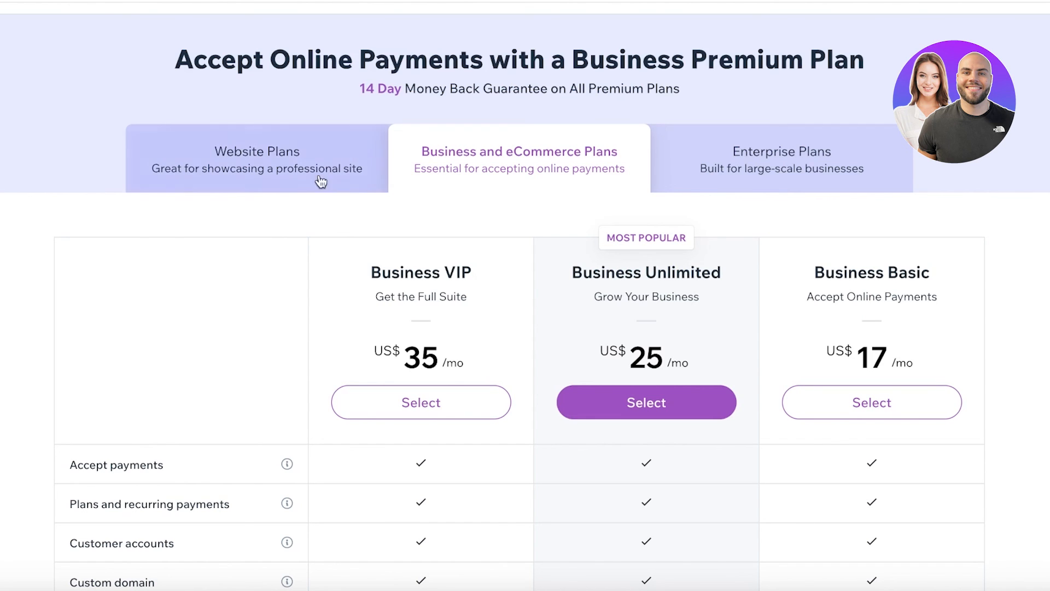
click(255, 178)
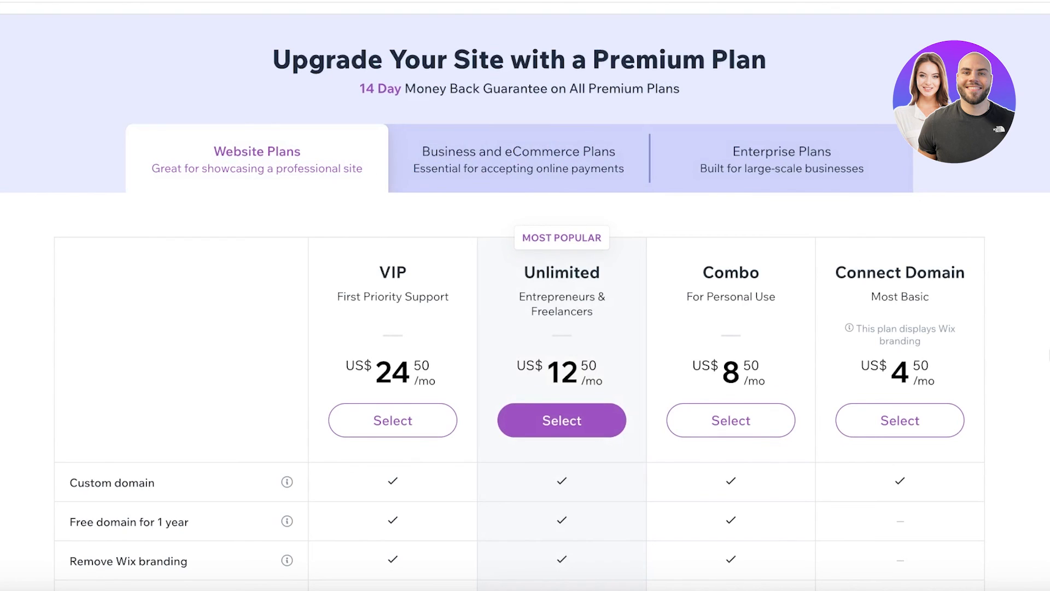
scroll(1047, 351, down, 3)
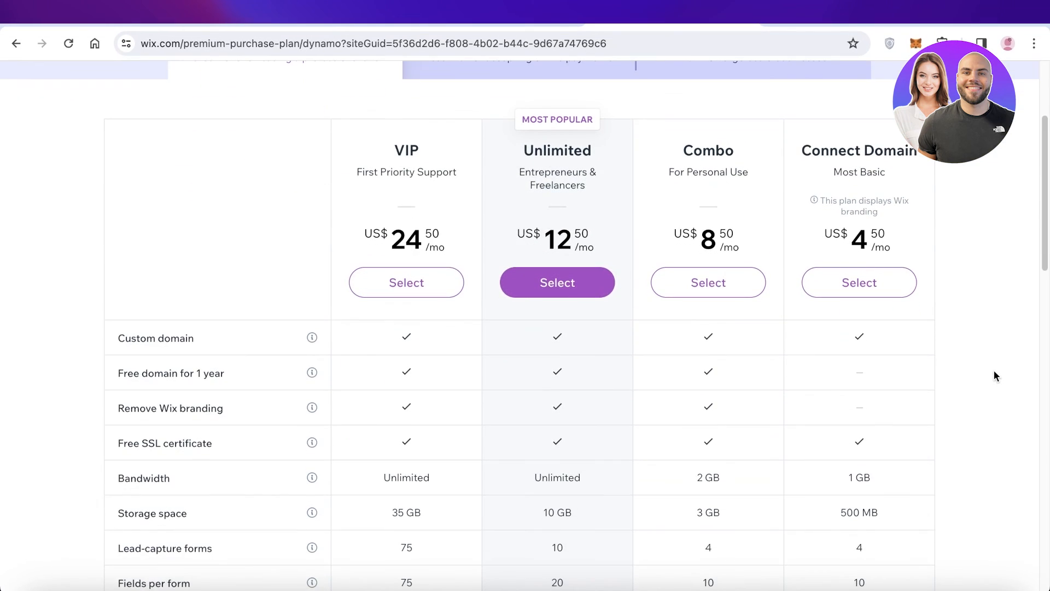
scroll(994, 370, down, 3)
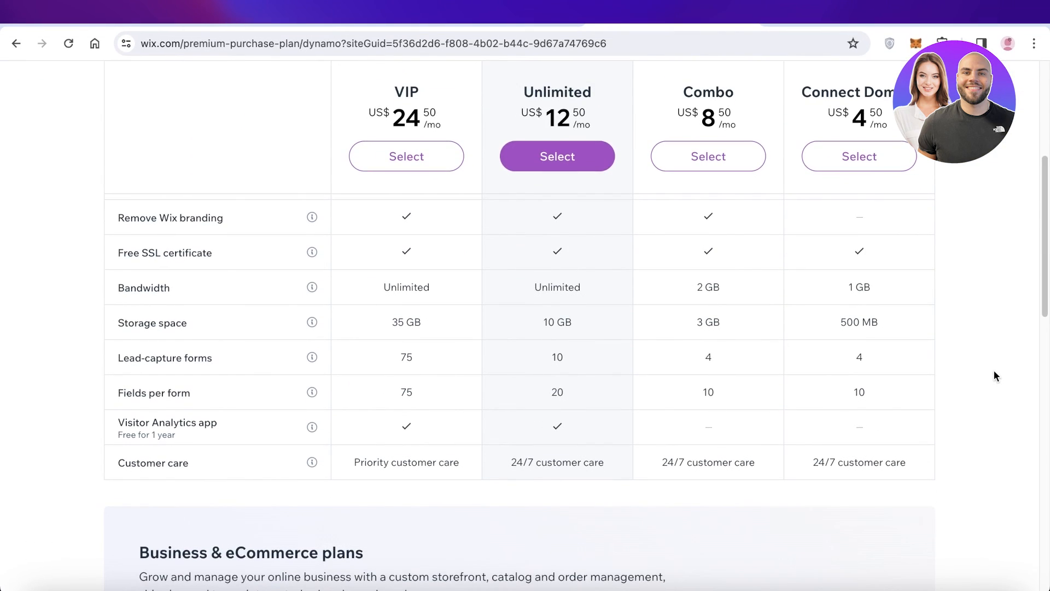
scroll(993, 369, up, 6)
click(272, 25)
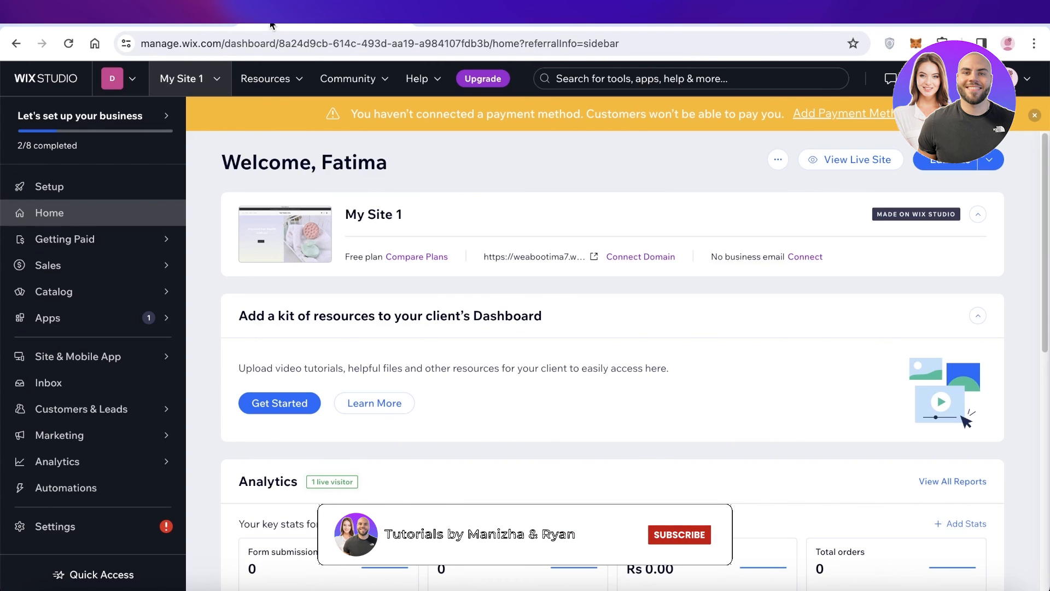